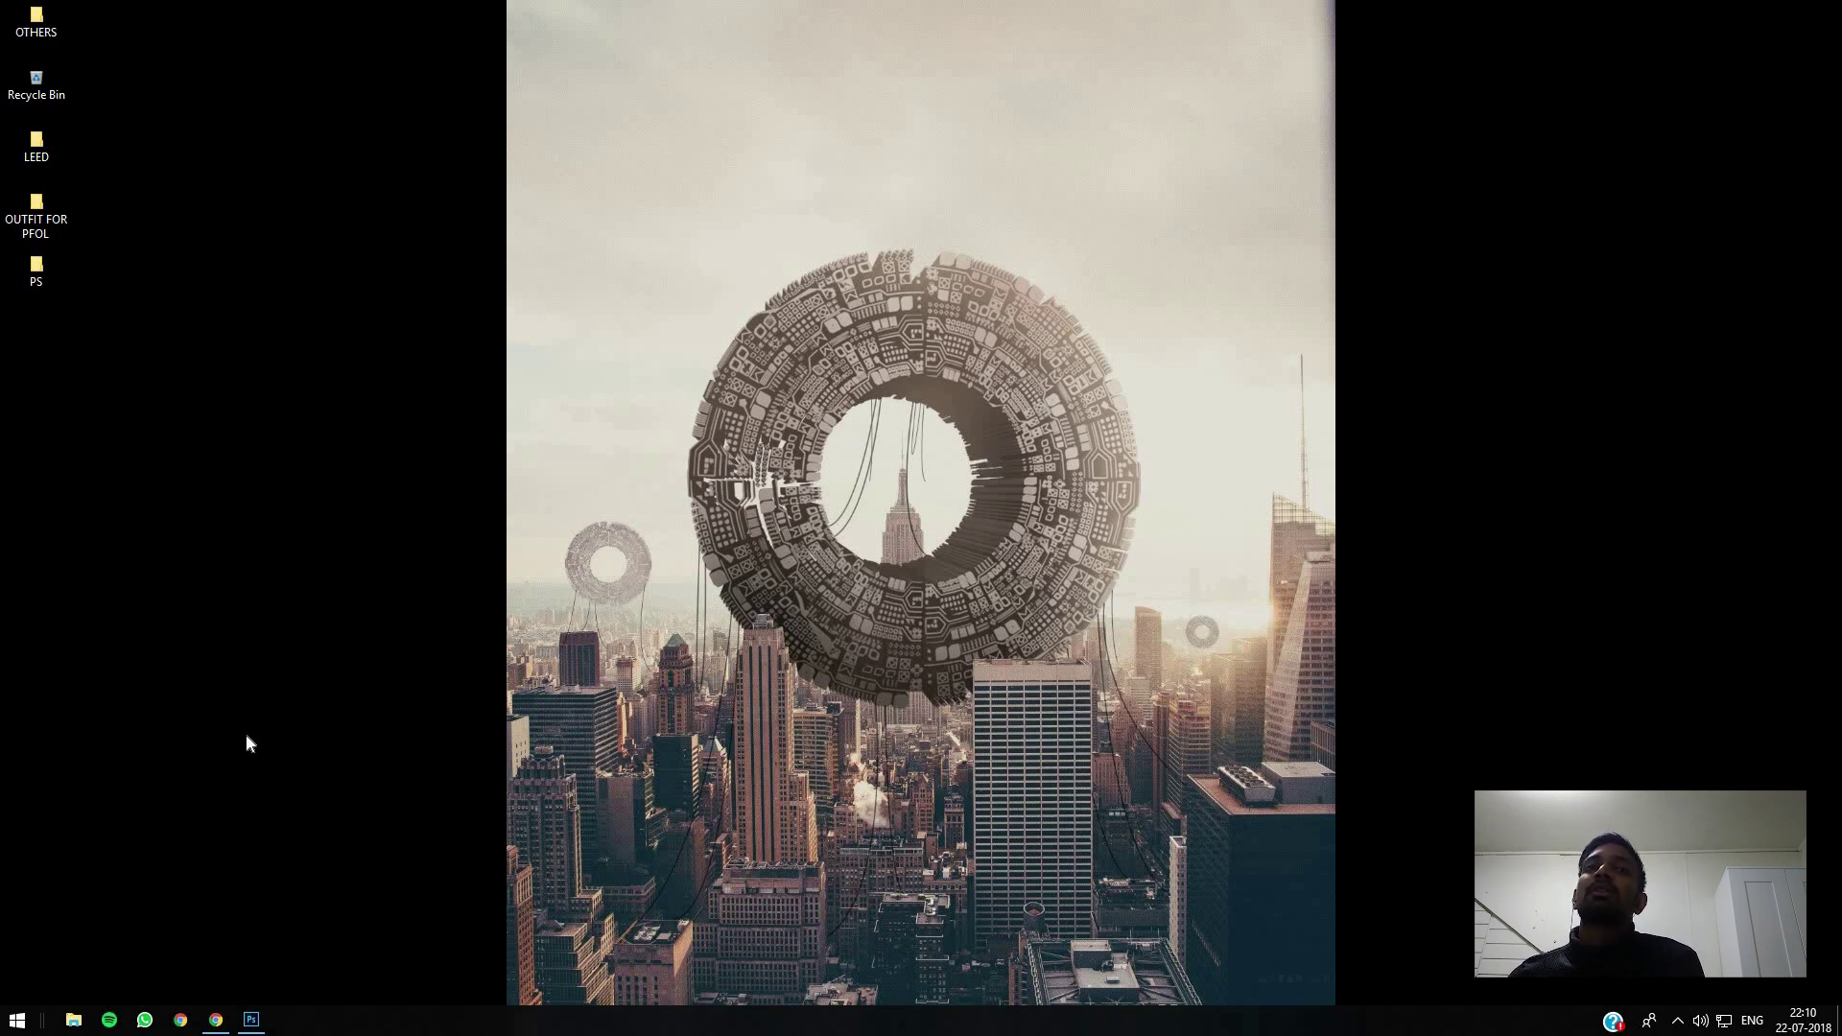
# Step: Switch to Chrome and examine the Adobe Photoshop CC 2017 splash screen artwork in the image search results
pyautogui.moveTo(216, 1020)
pyautogui.click(192, 929)
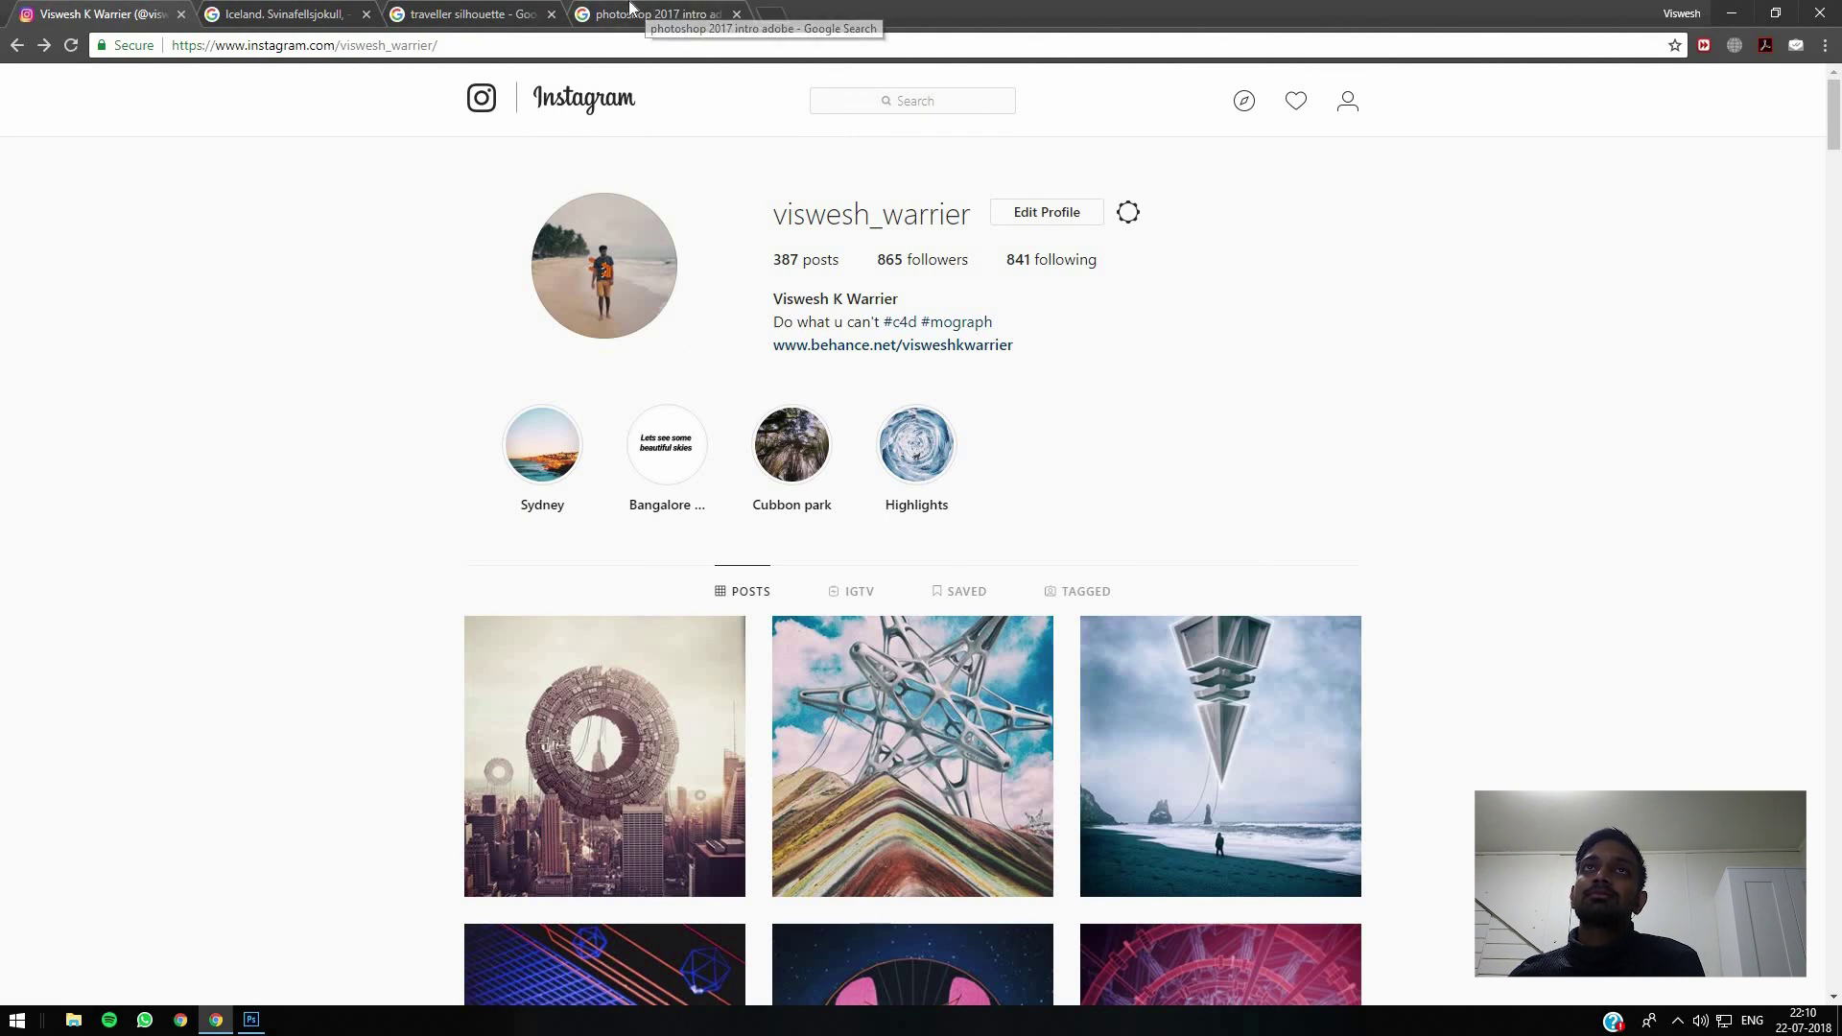
pyautogui.click(662, 10)
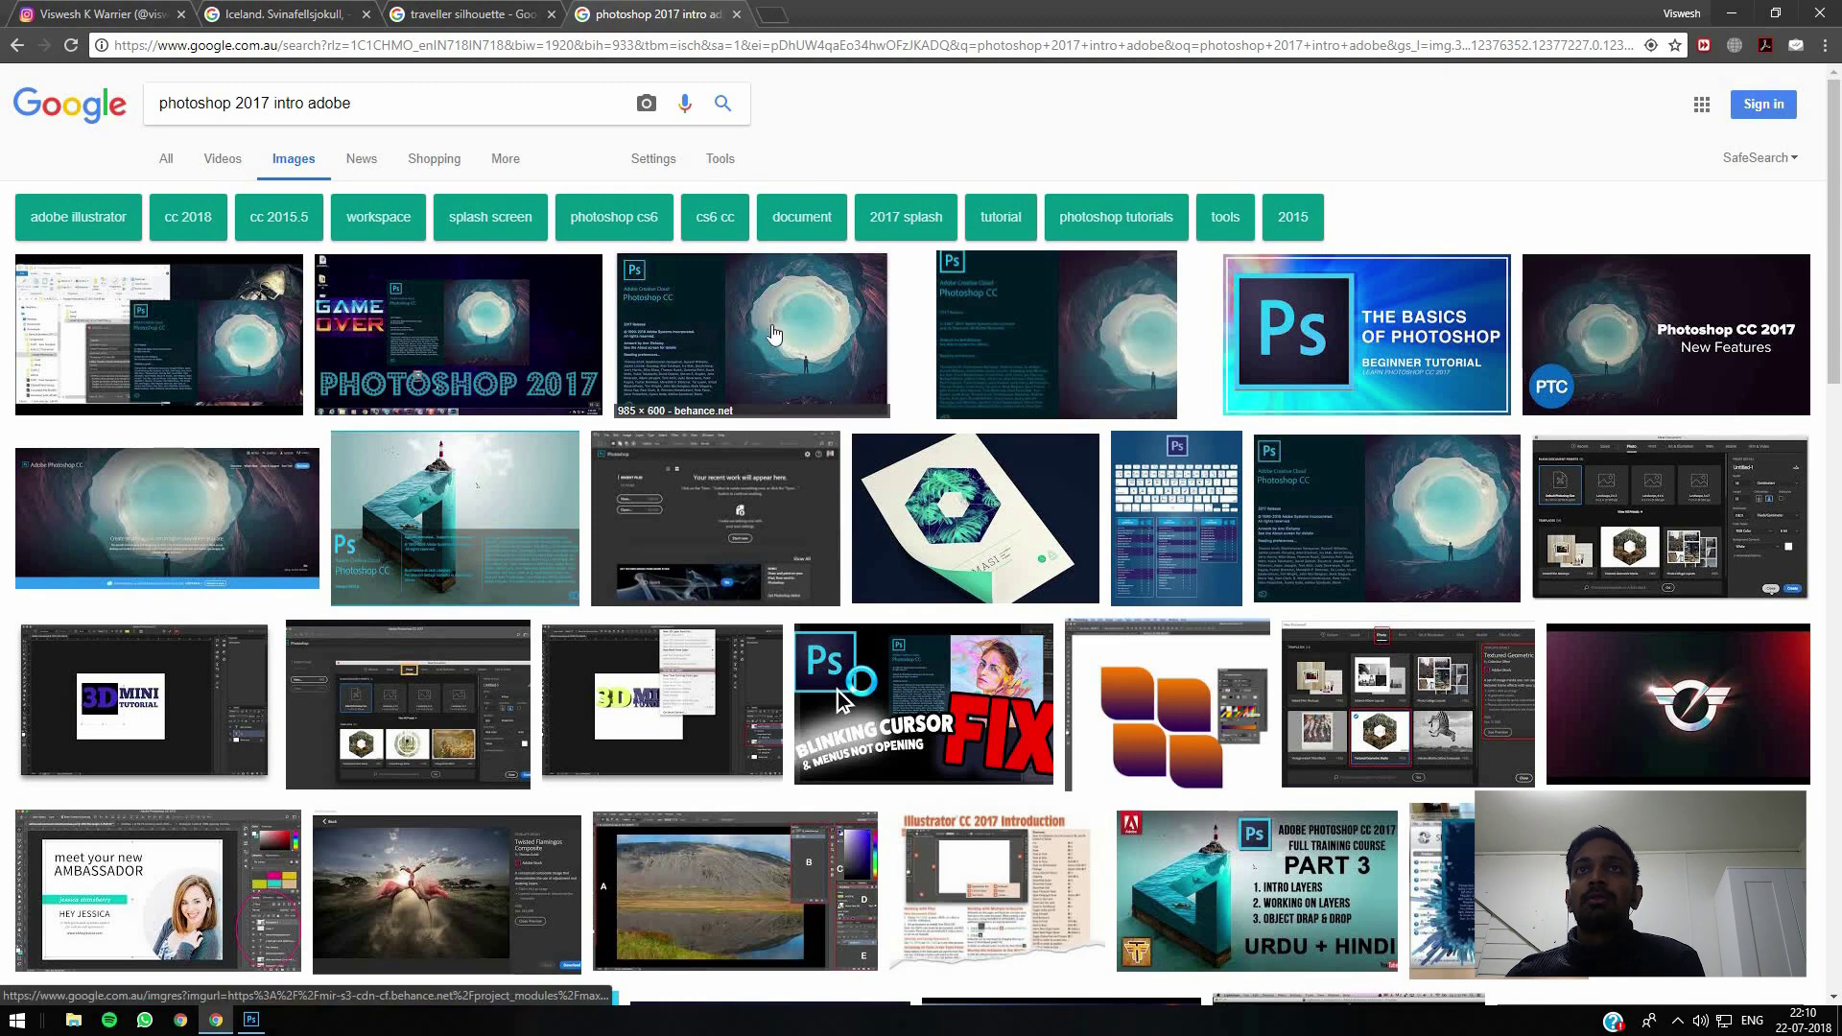
pyautogui.click(786, 335)
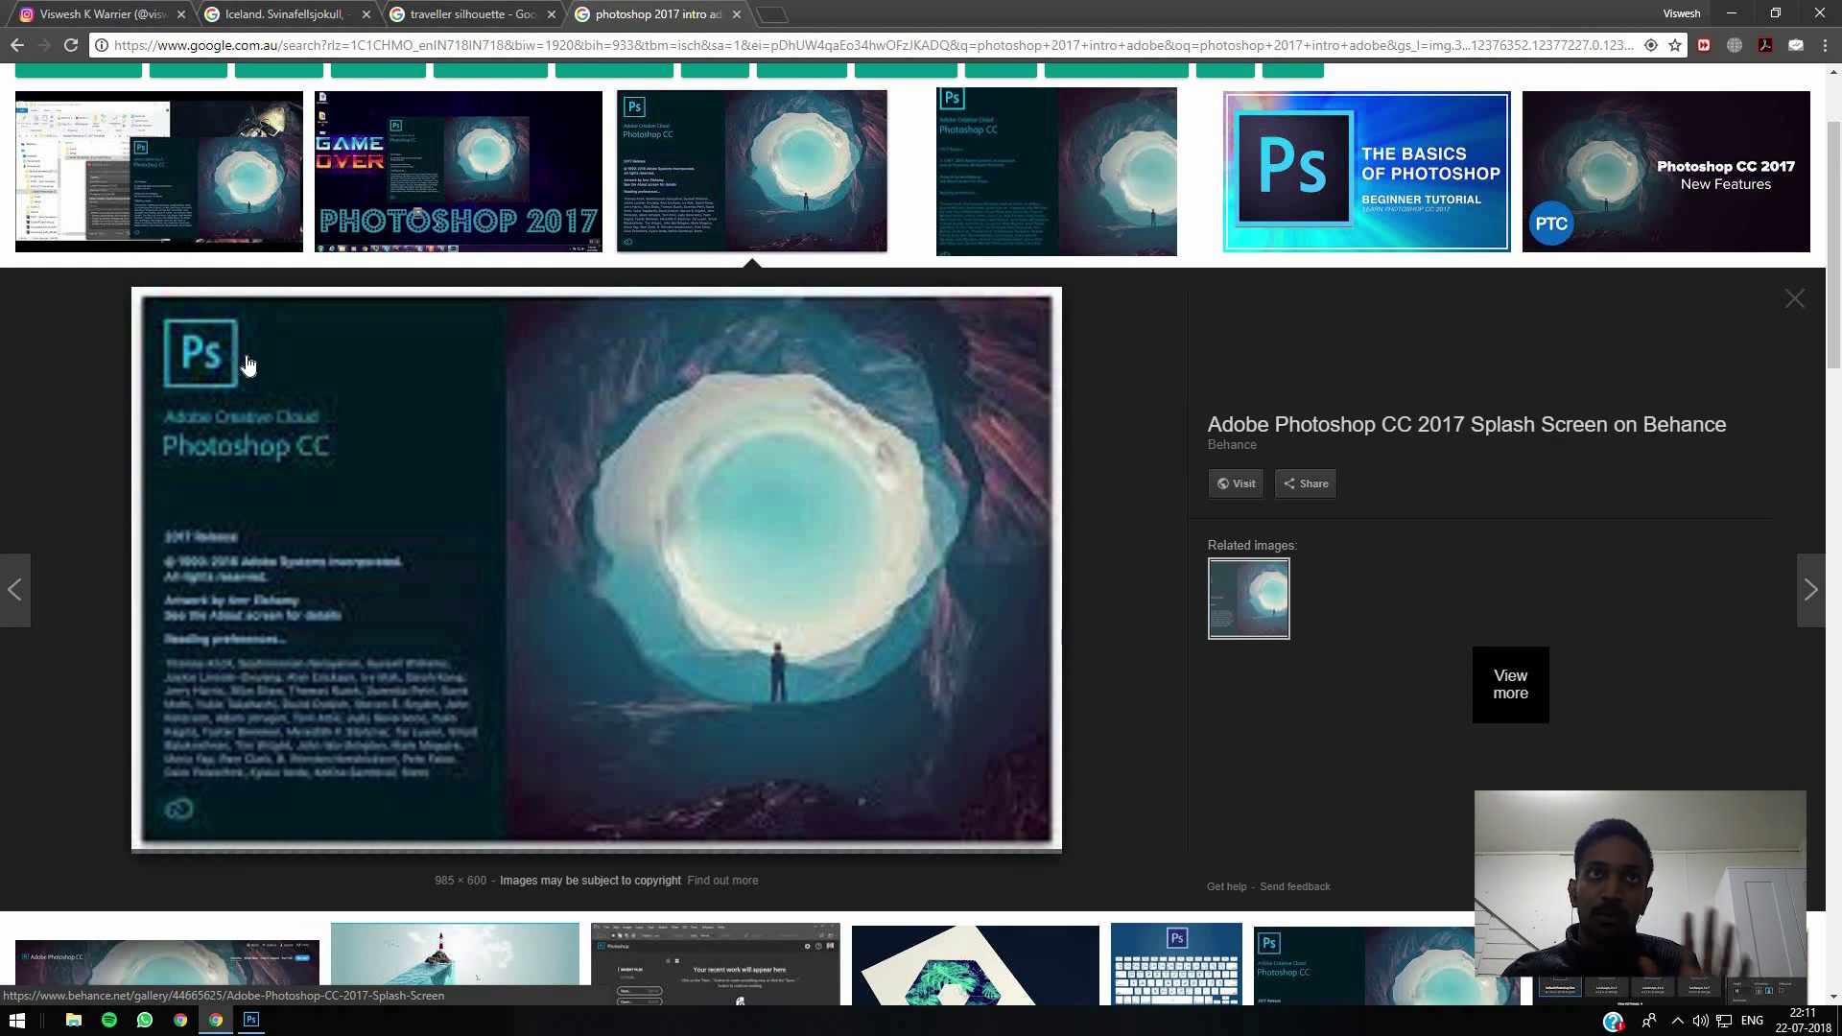
# Step: Look through the Instagram profile's posts and examine the swirling tunnel artworks one after another
pyautogui.click(122, 12)
pyautogui.scroll(-6, 1426, 485)
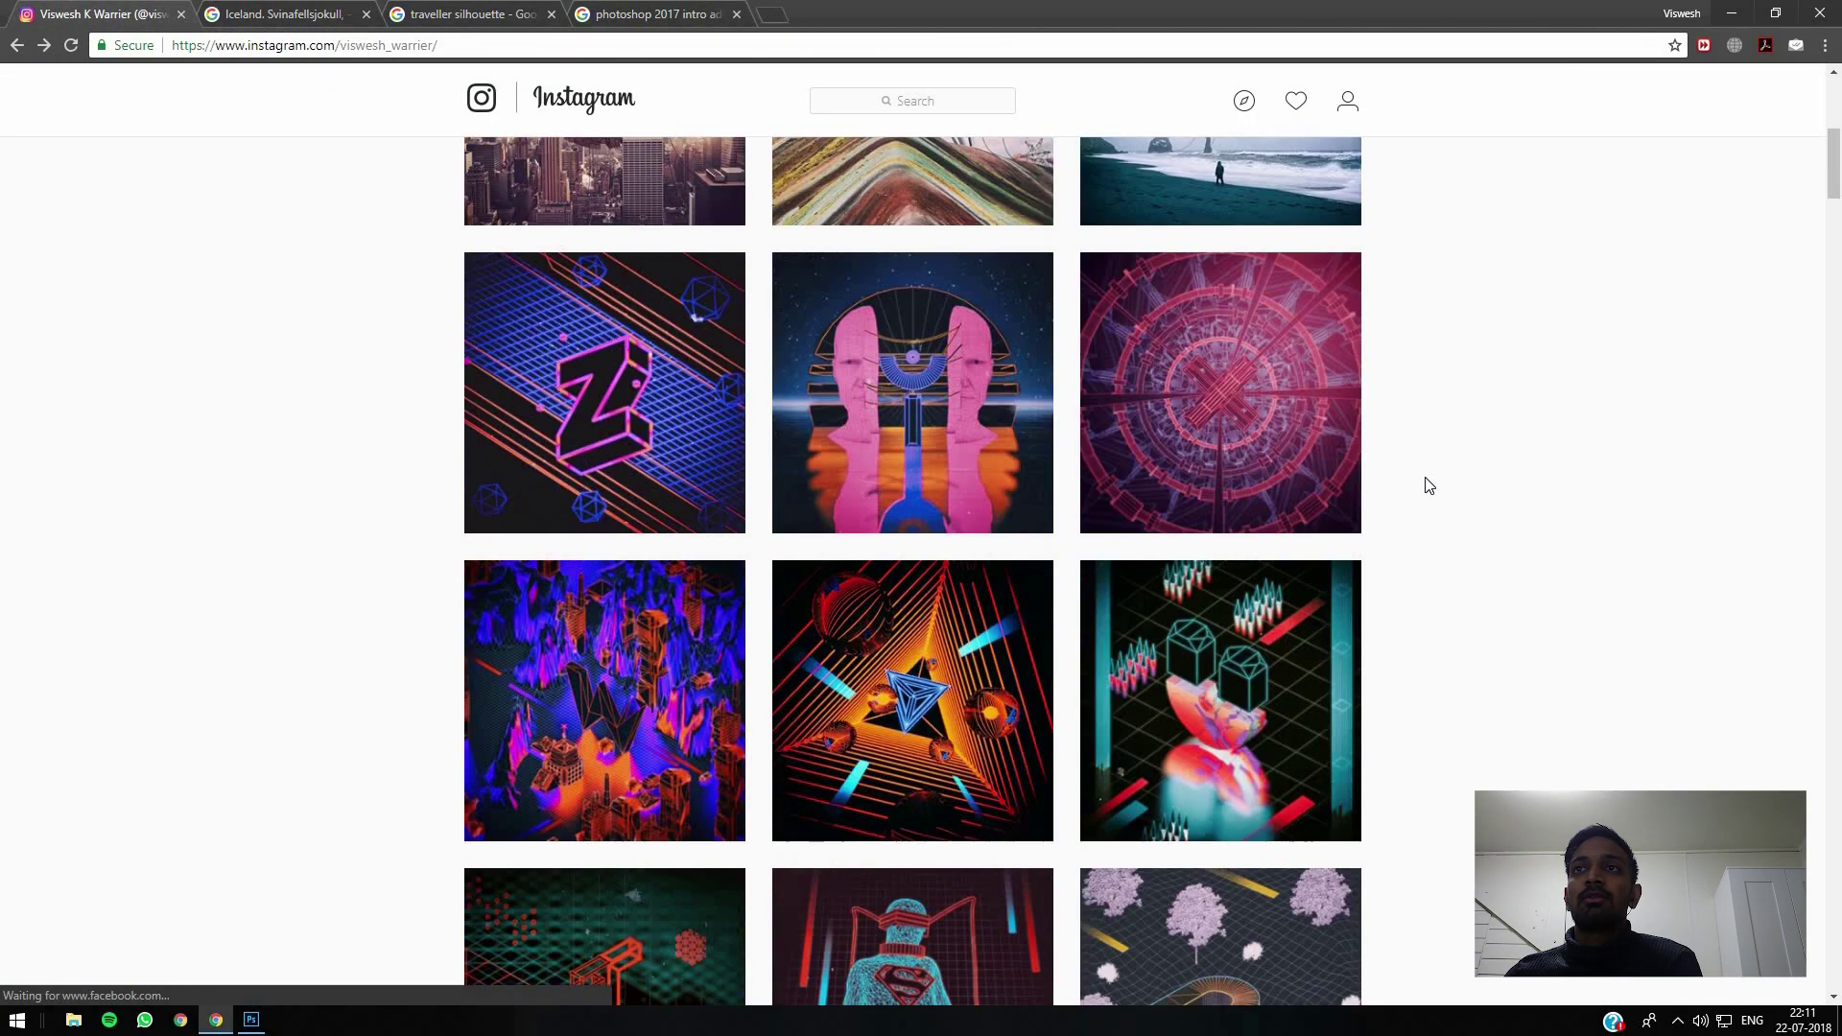
pyautogui.scroll(-15, 1426, 486)
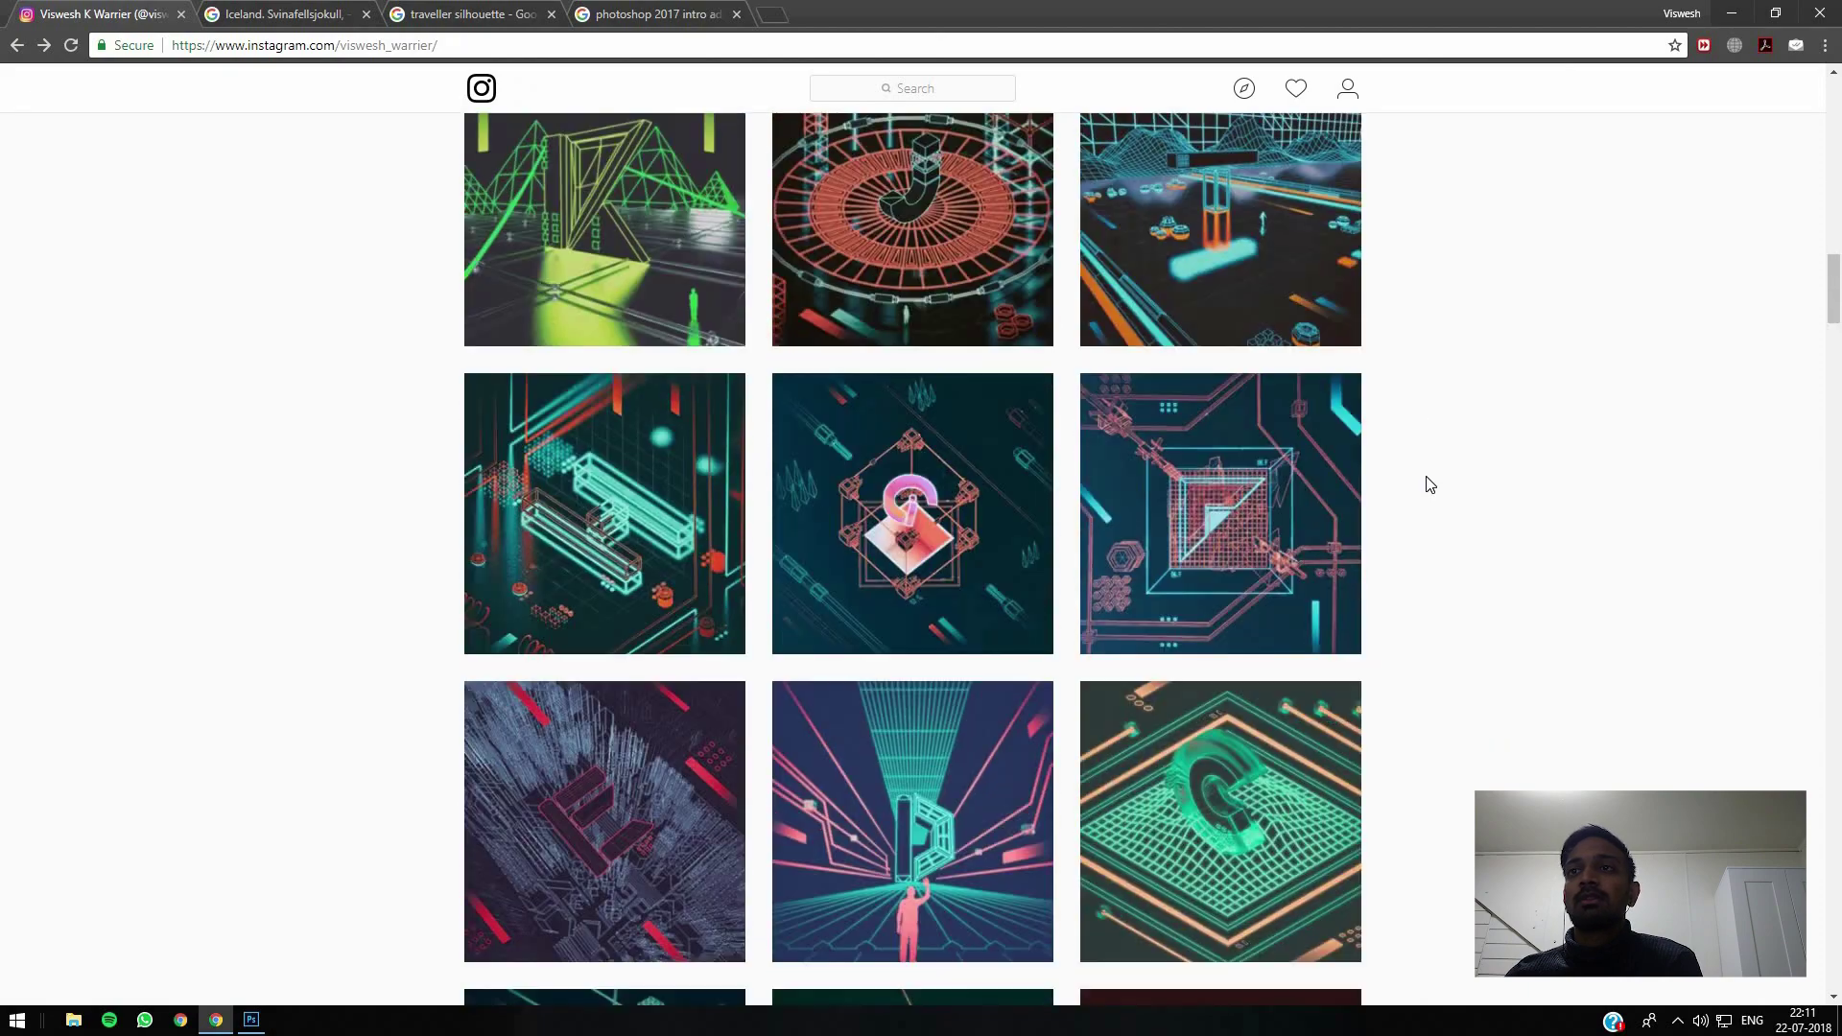
pyautogui.scroll(-20, 1431, 487)
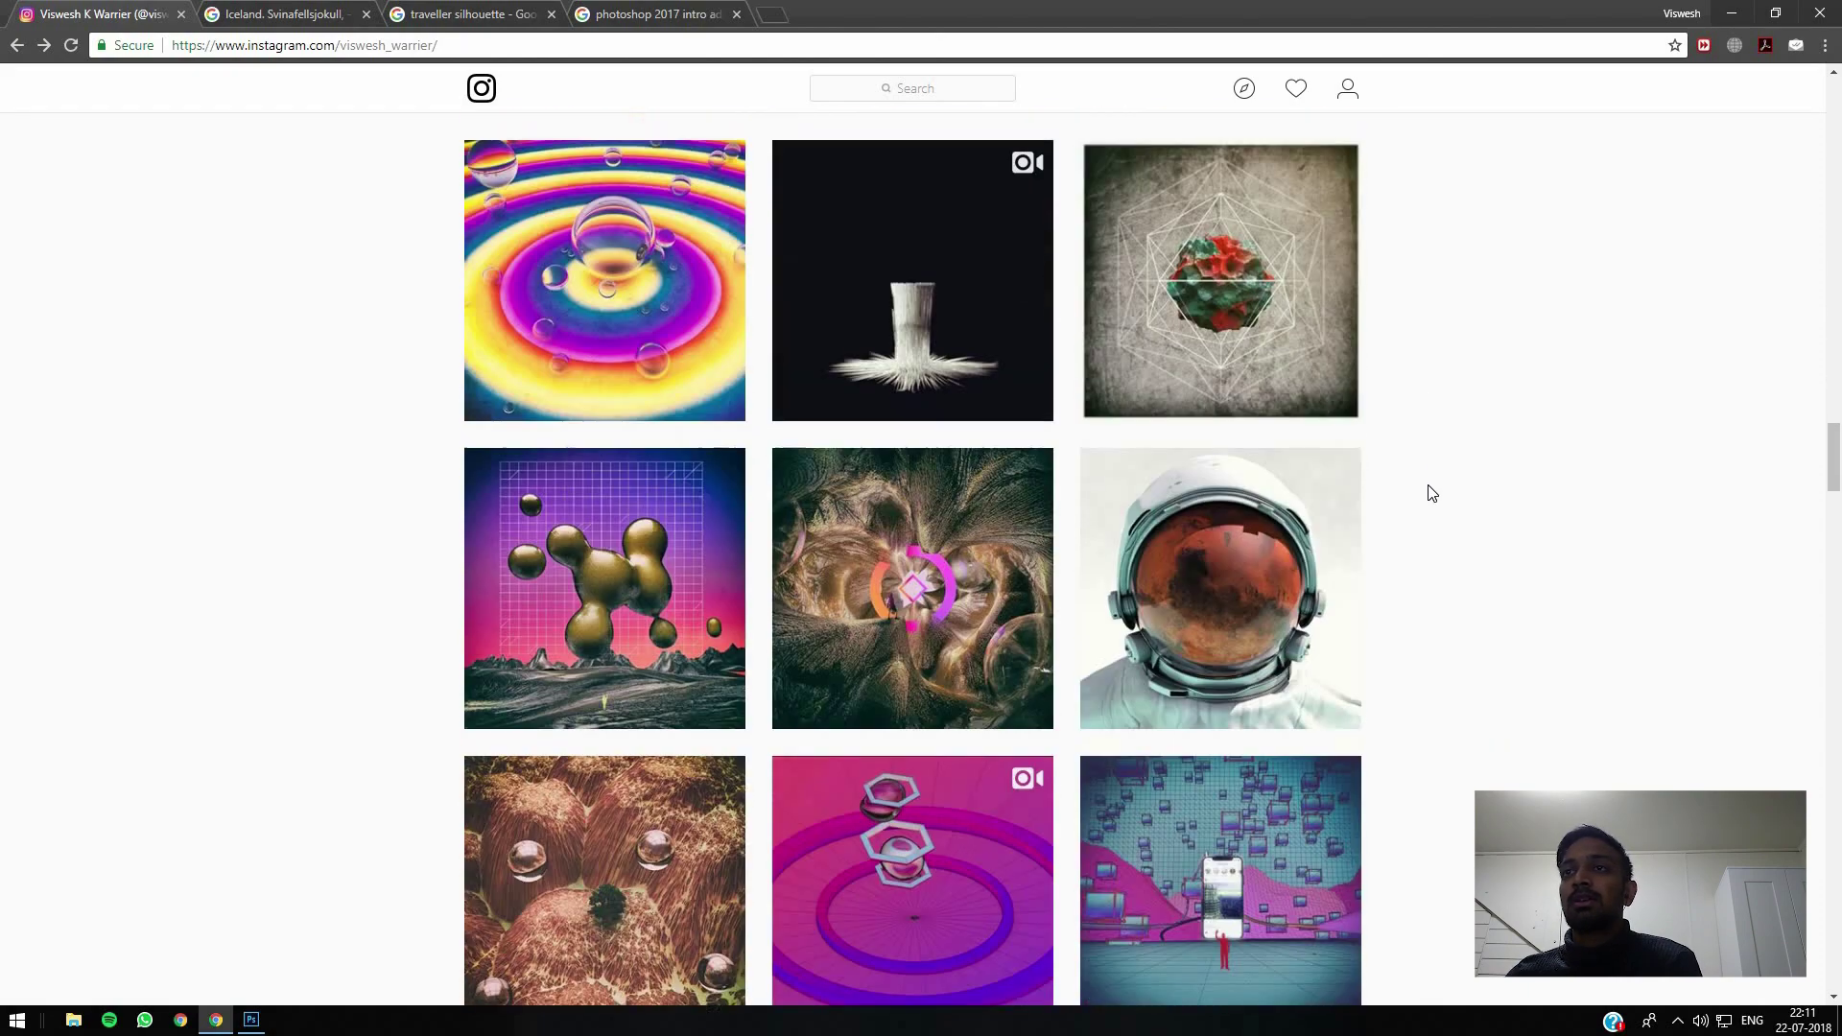
pyautogui.scroll(-3, 768, 585)
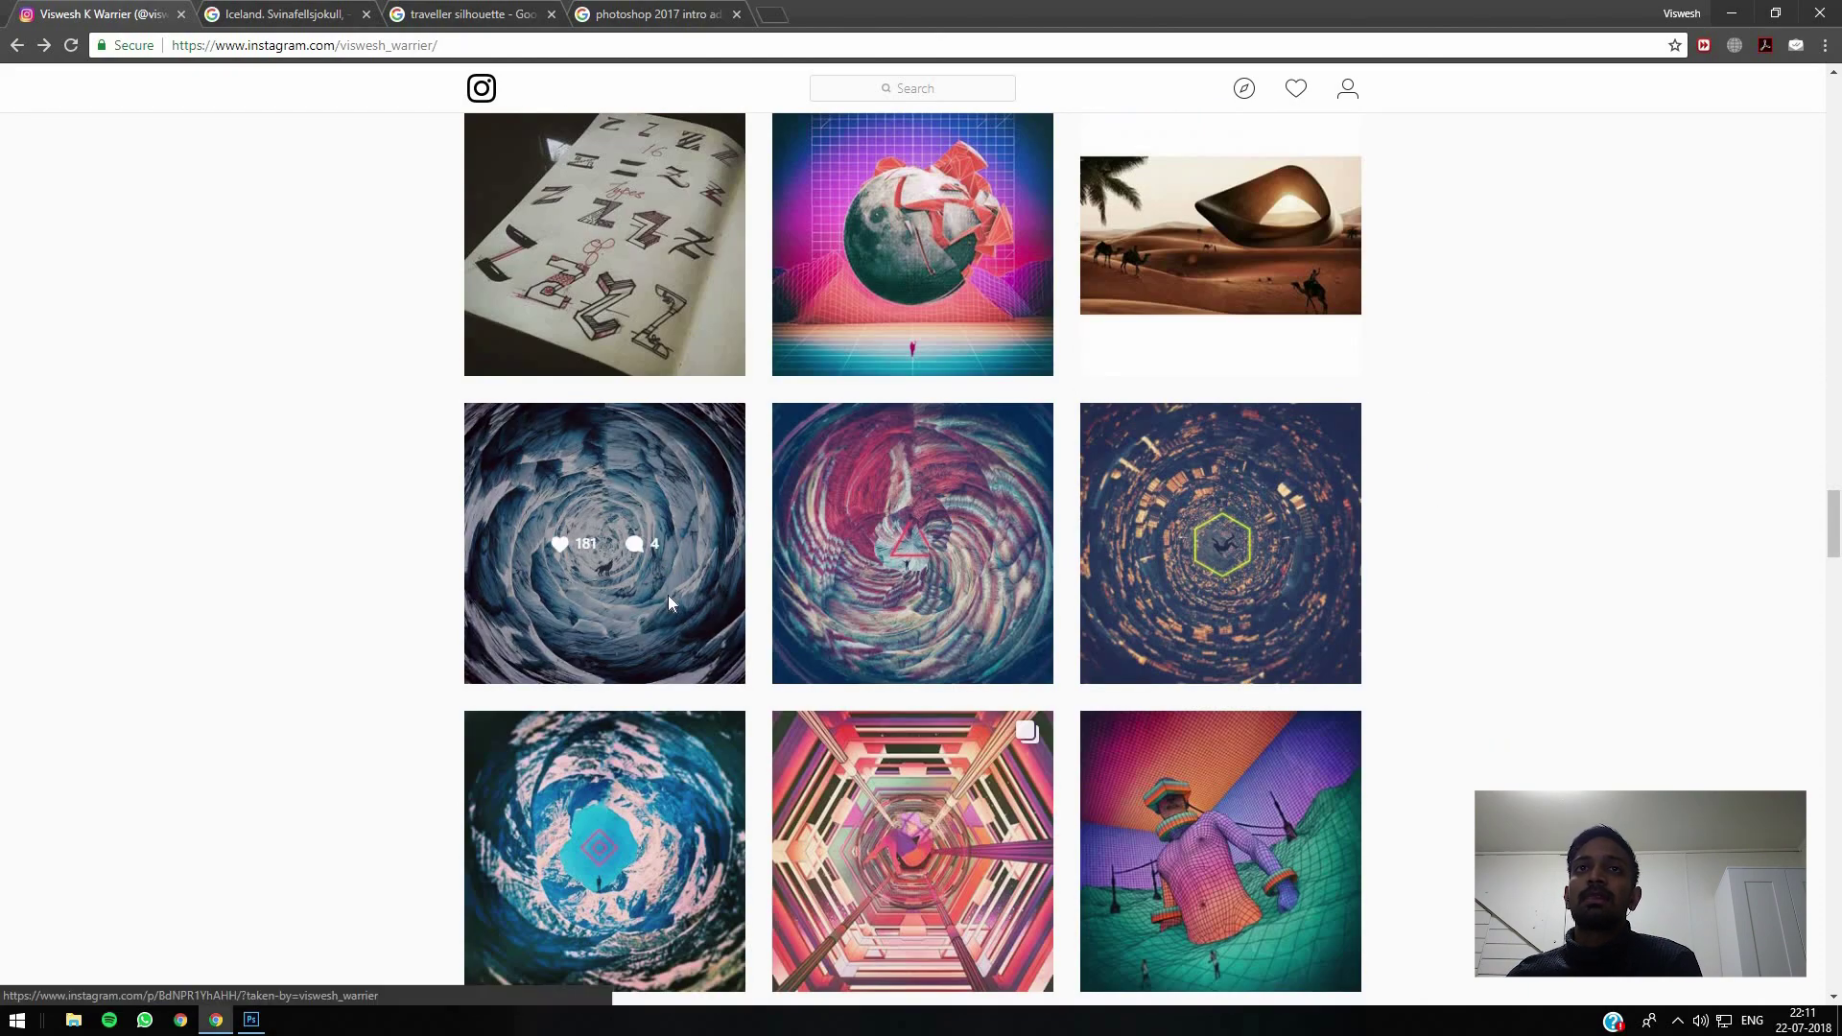
pyautogui.click(668, 595)
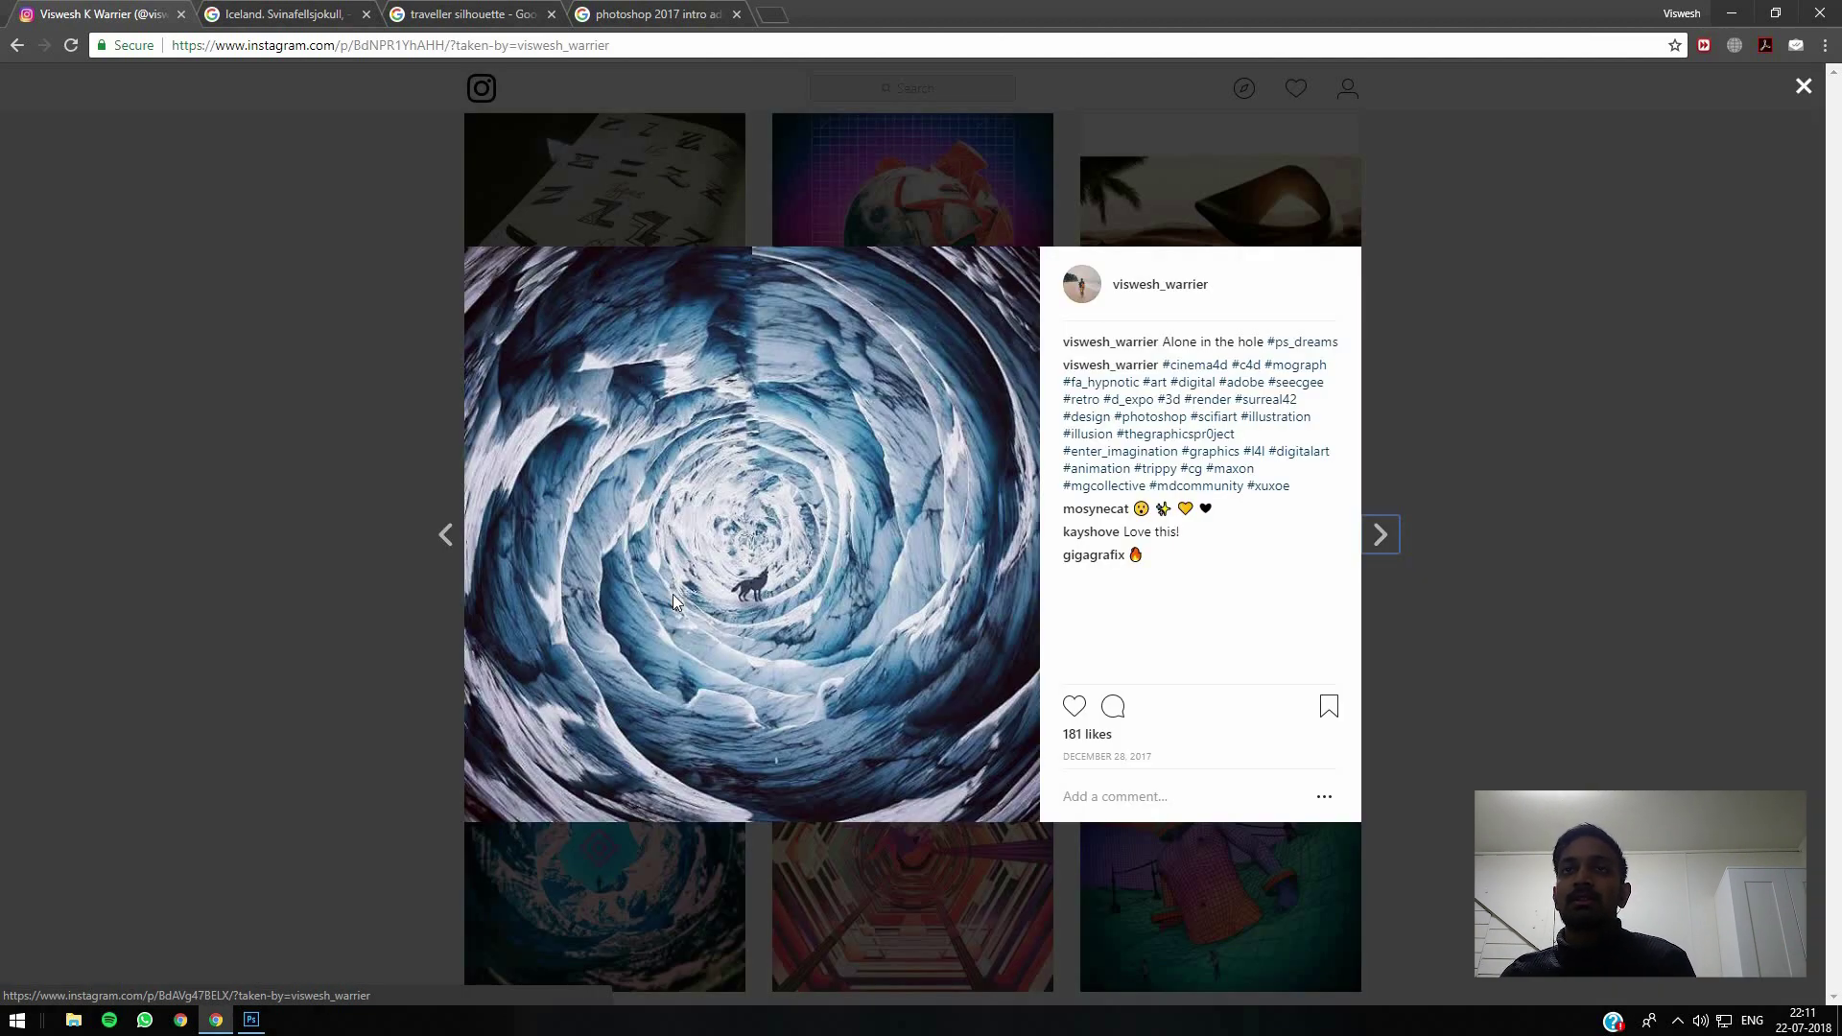
pyautogui.press('Right')
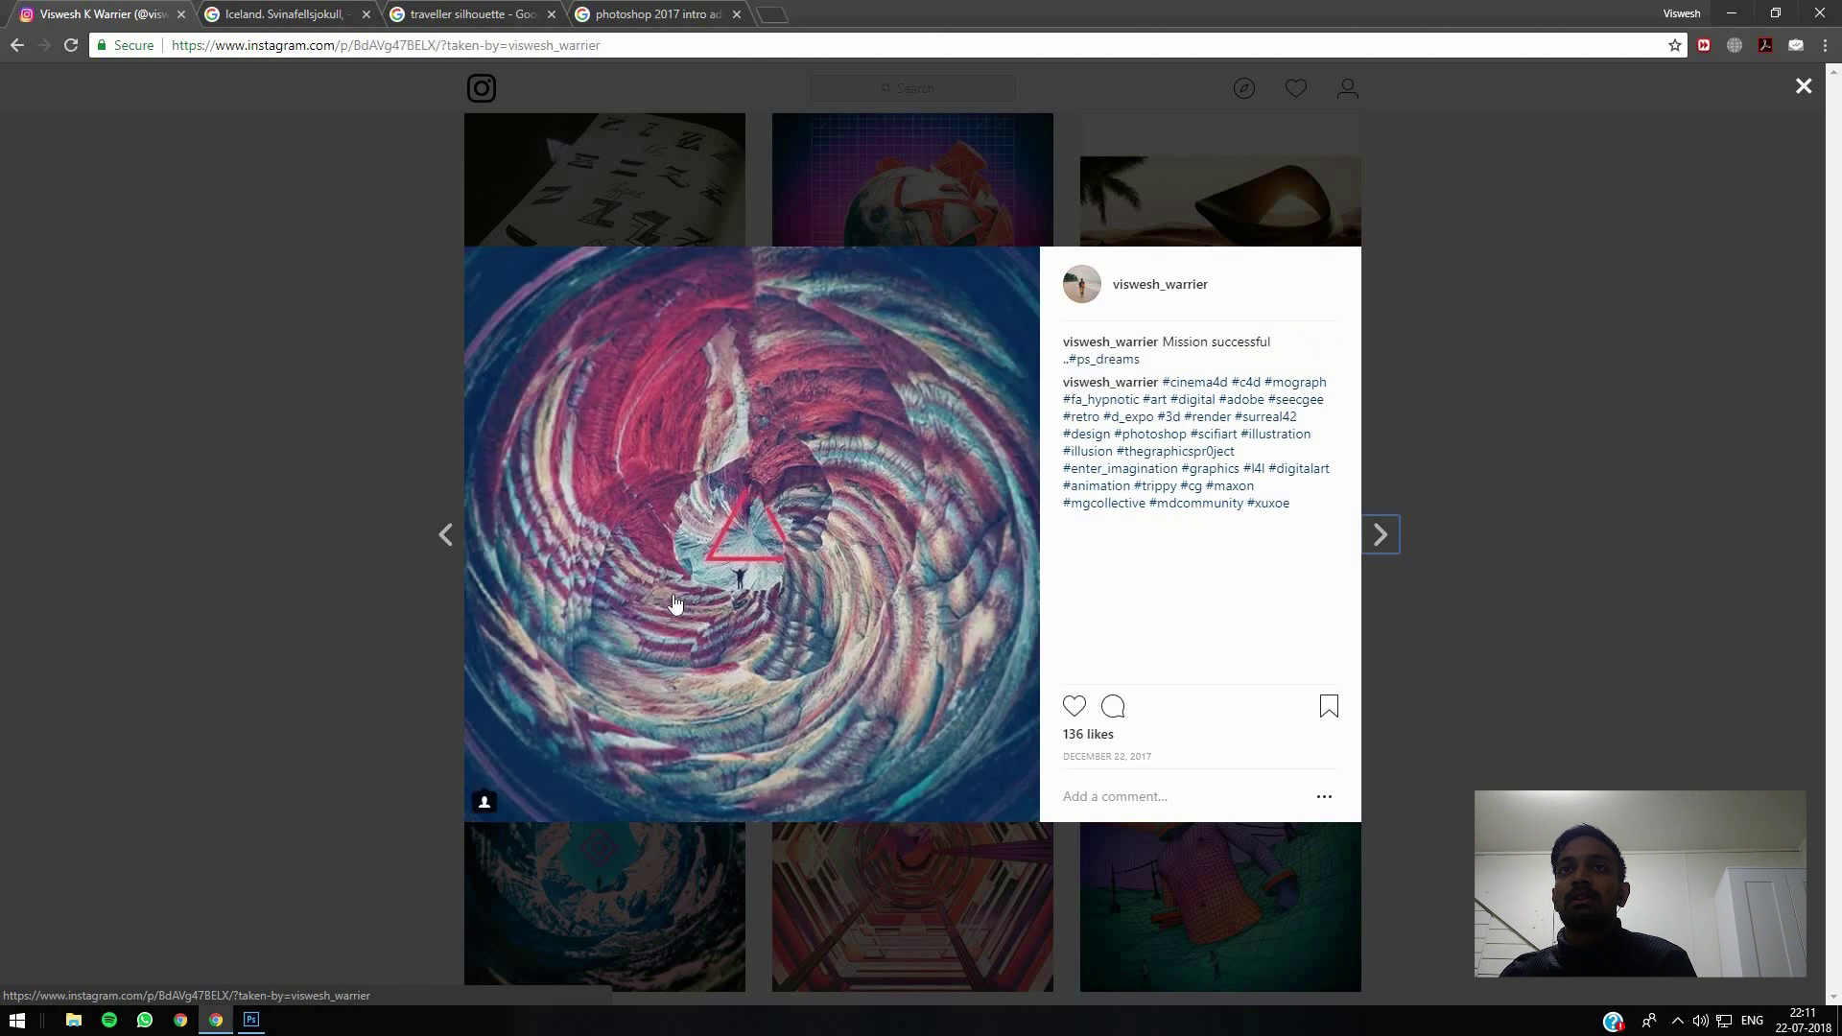
pyautogui.press('Right')
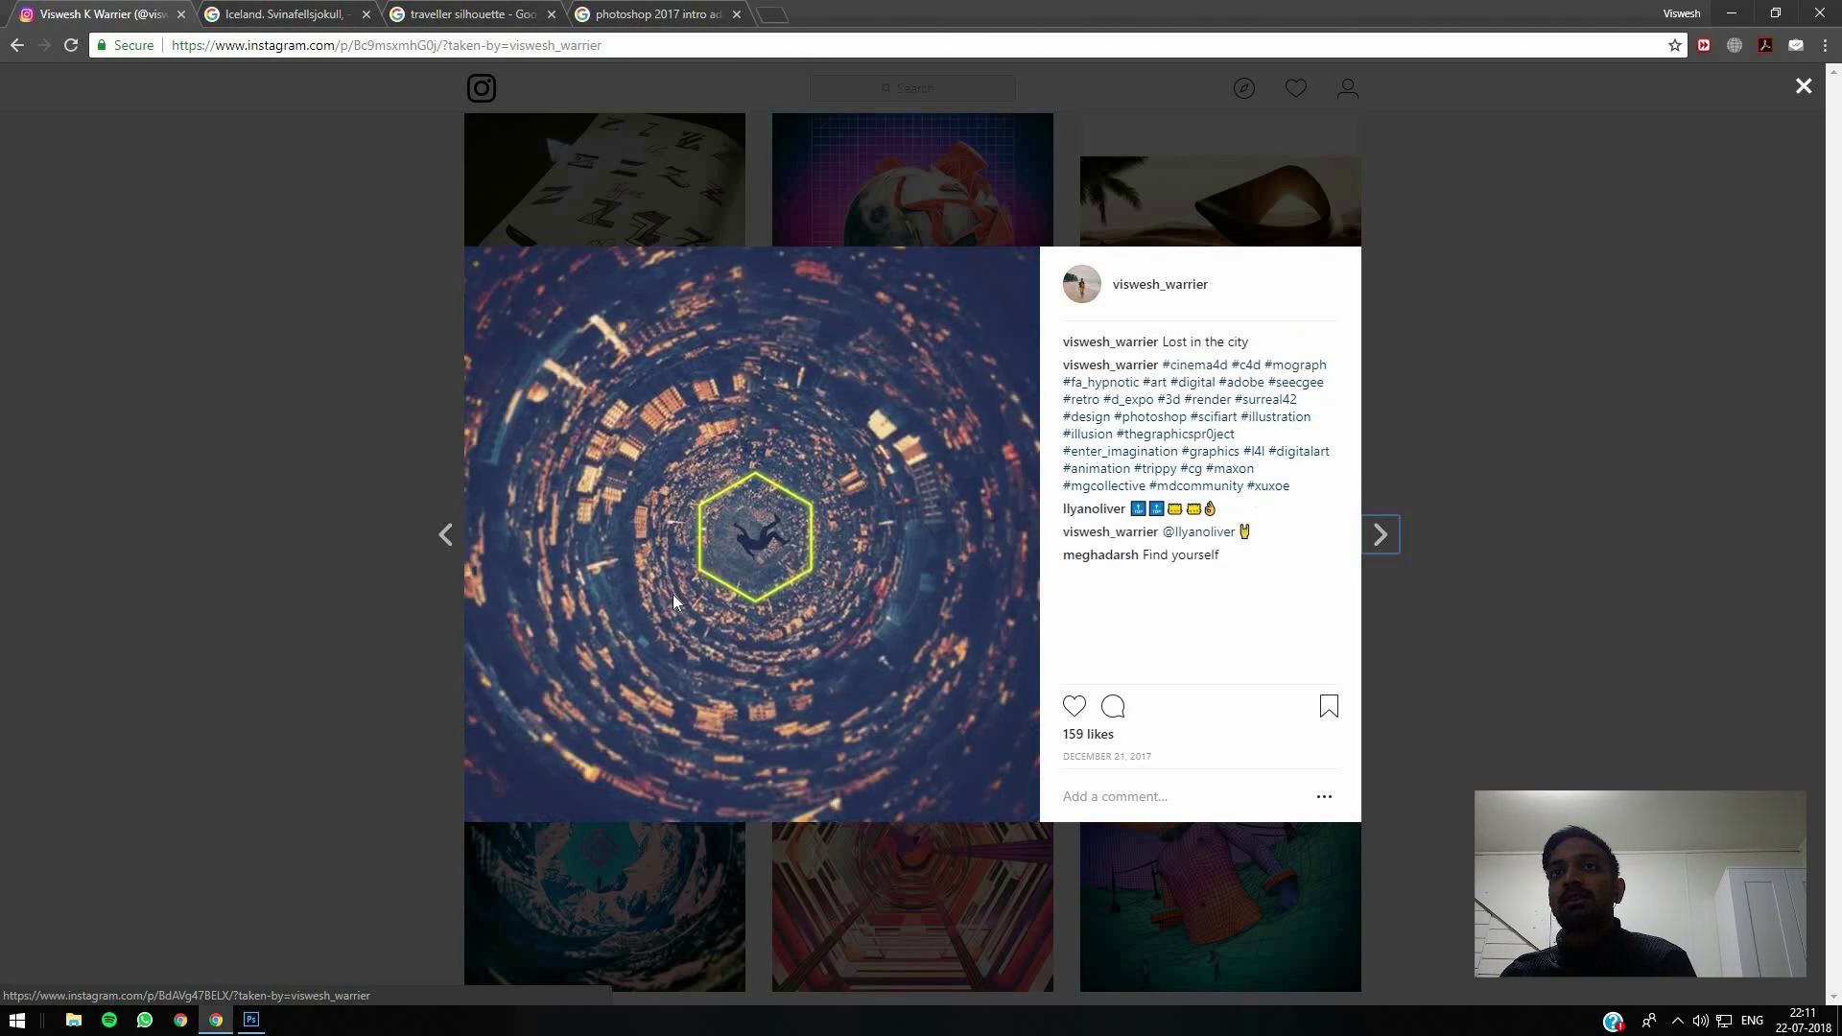
pyautogui.press('Right')
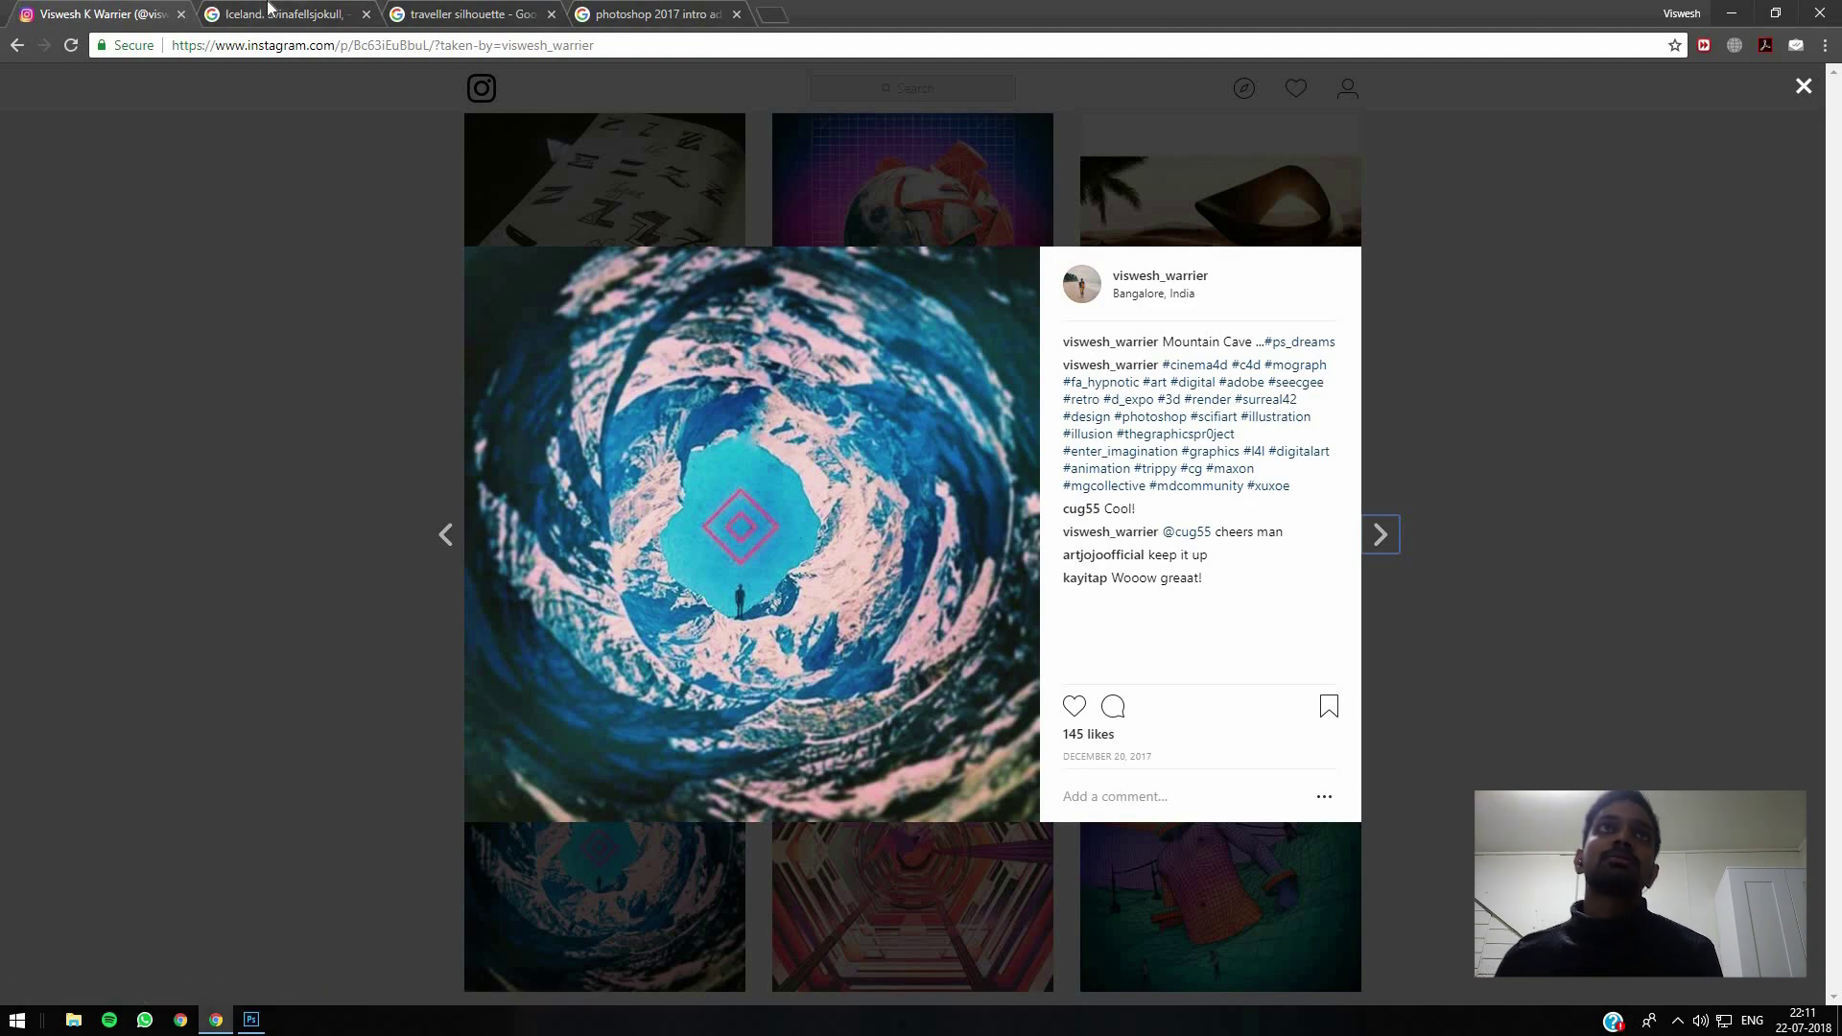
# Step: Browse the Iceland Svinafellsjokull image results for a large, detailed glacier photo
pyautogui.click(260, 12)
pyautogui.scroll(6, 1552, 422)
pyautogui.moveTo(1834, 660); pyautogui.dragTo(1834, 115)
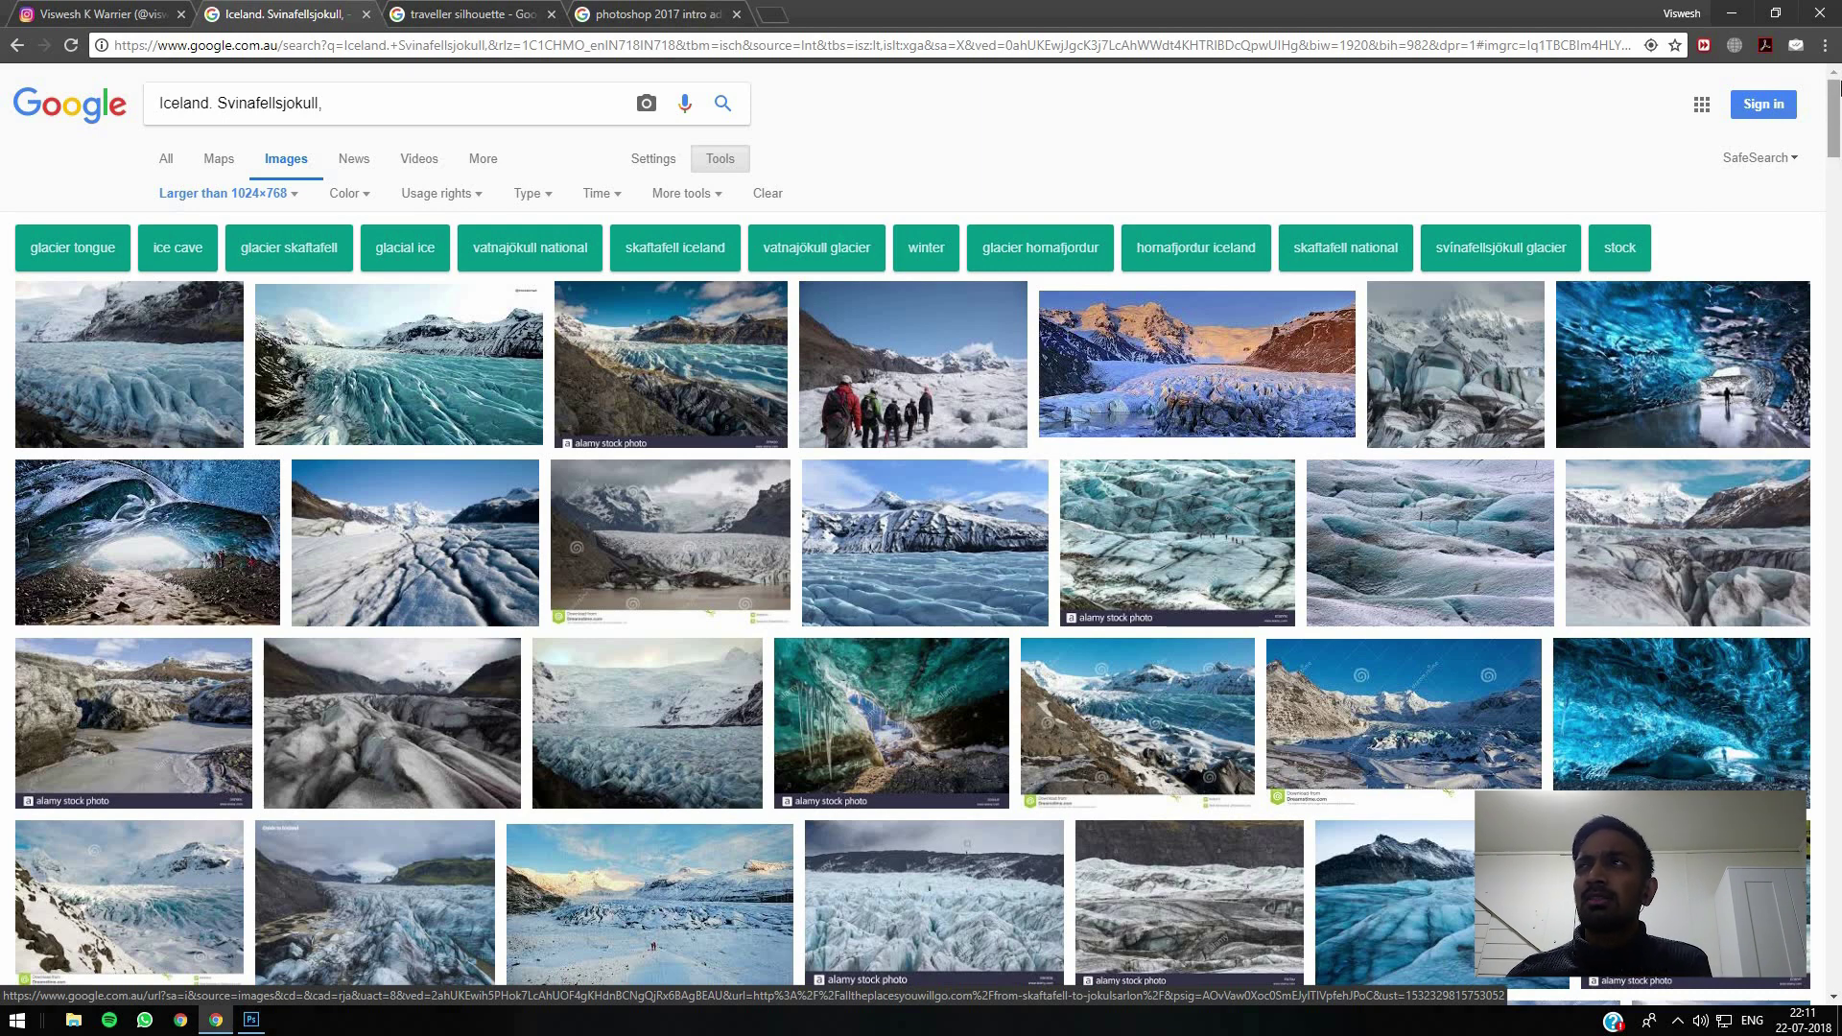
pyautogui.moveTo(1836, 125); pyautogui.dragTo(1832, 454)
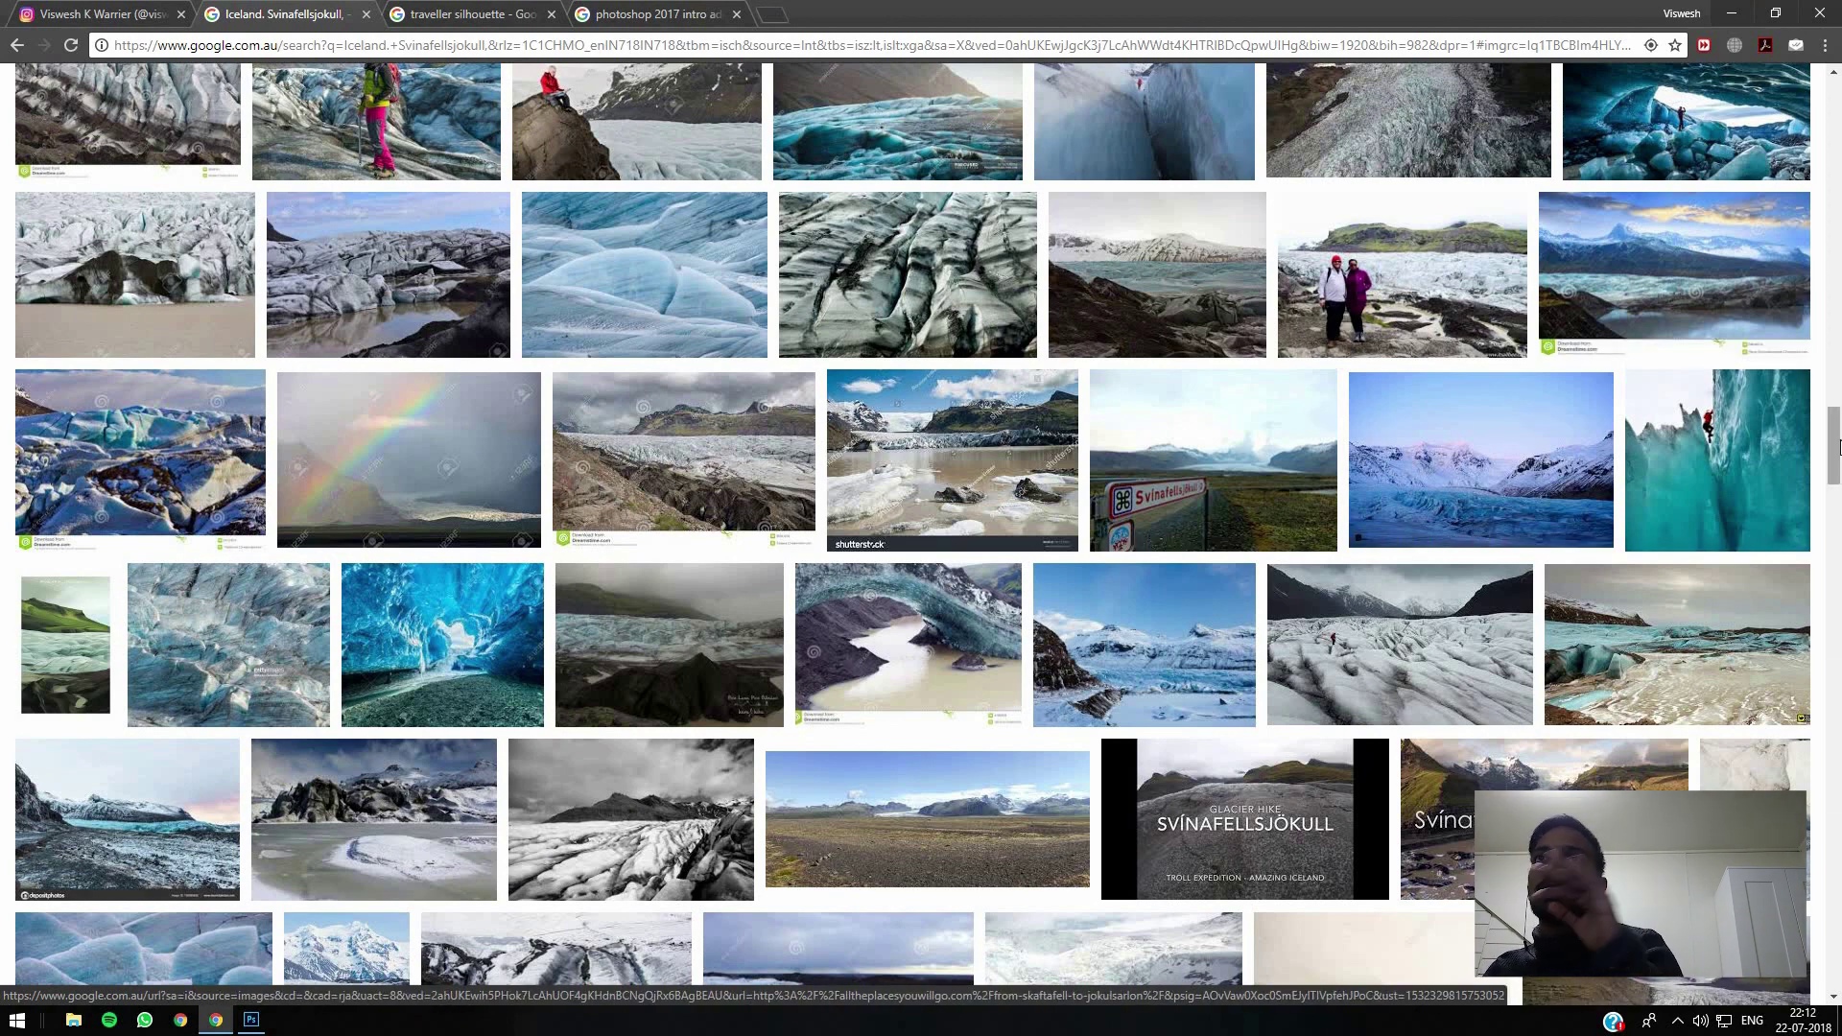
pyautogui.moveTo(1838, 446); pyautogui.dragTo(1835, 638)
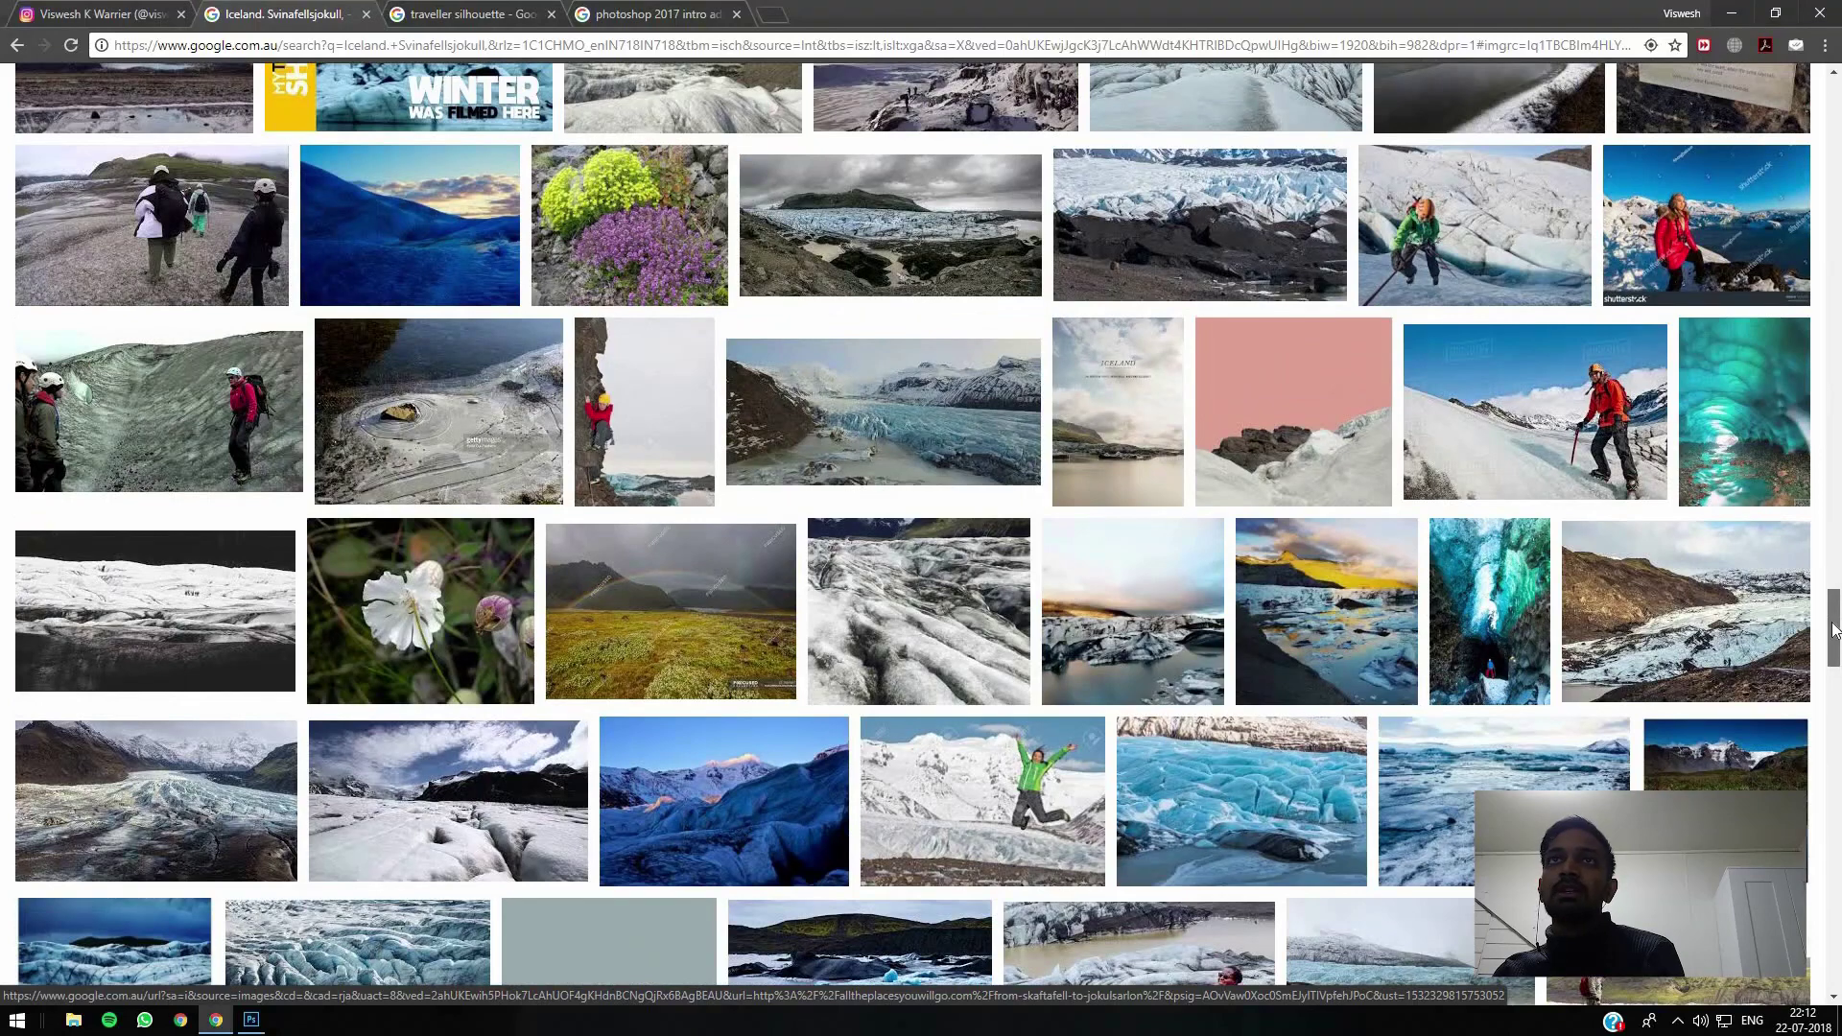
pyautogui.scroll(3, 928, 348)
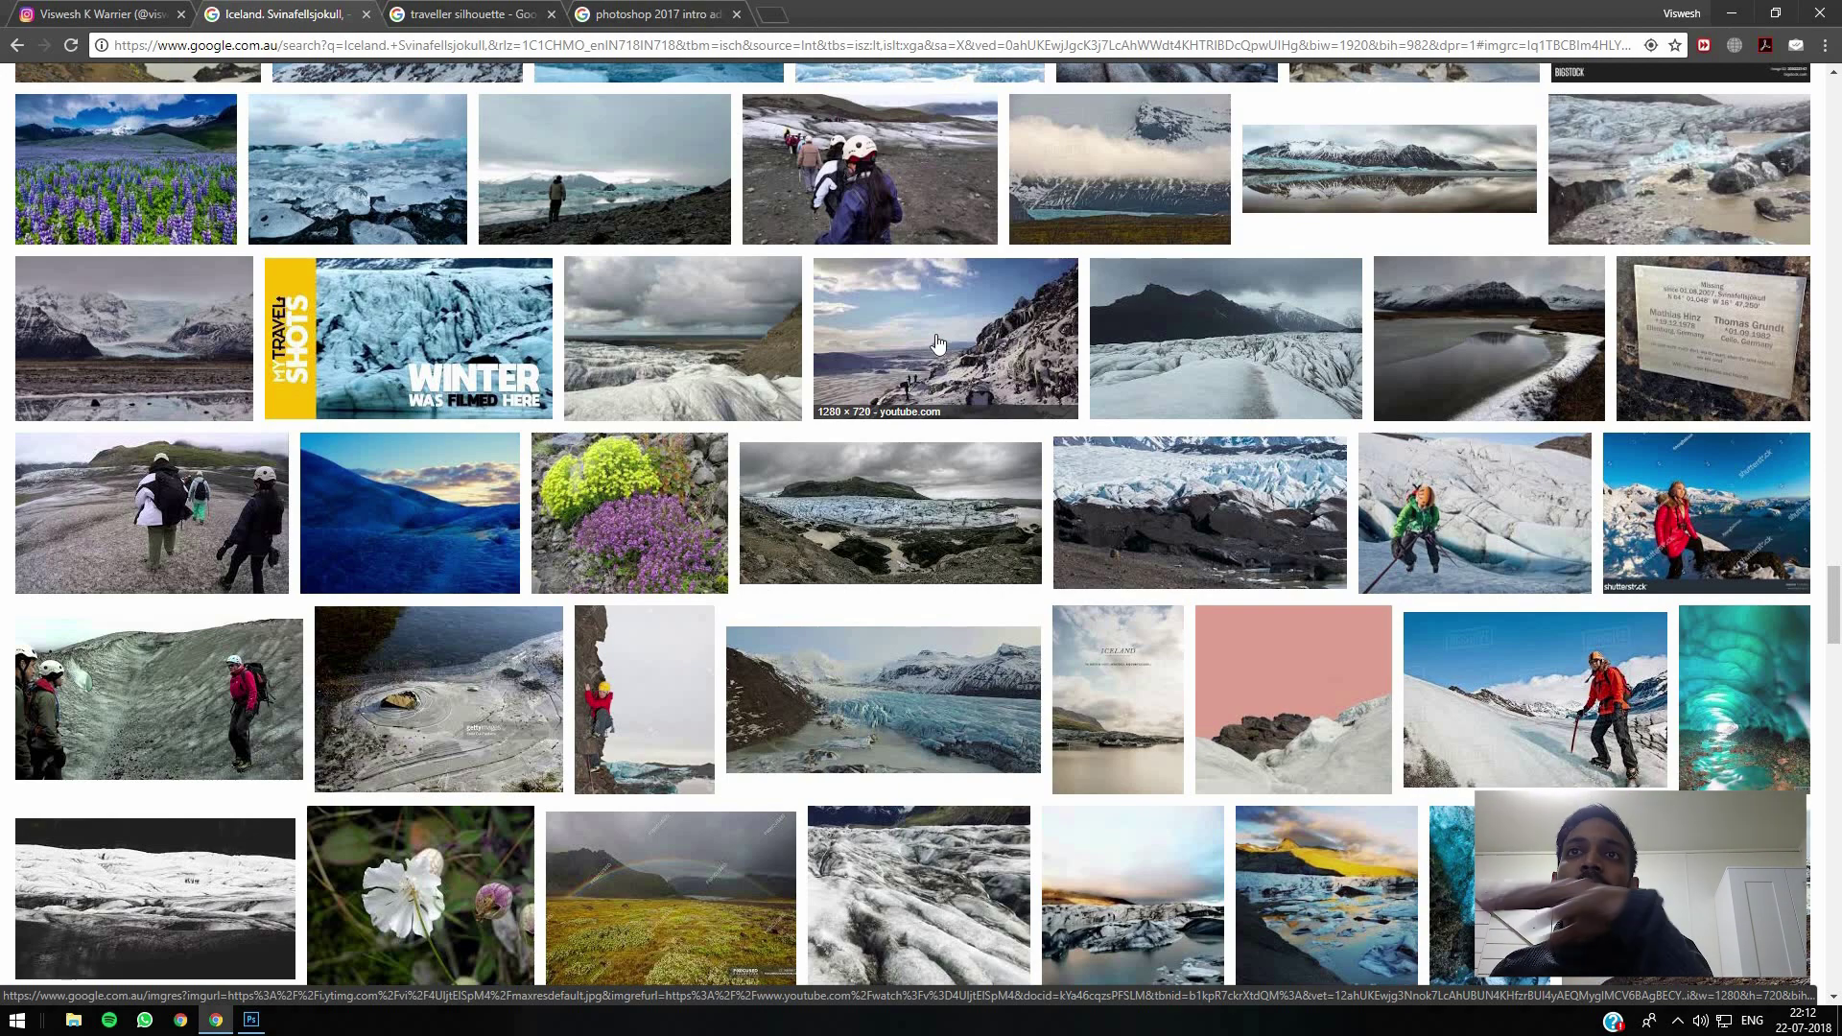
pyautogui.scroll(-6, 939, 345)
pyautogui.scroll(-8, 939, 353)
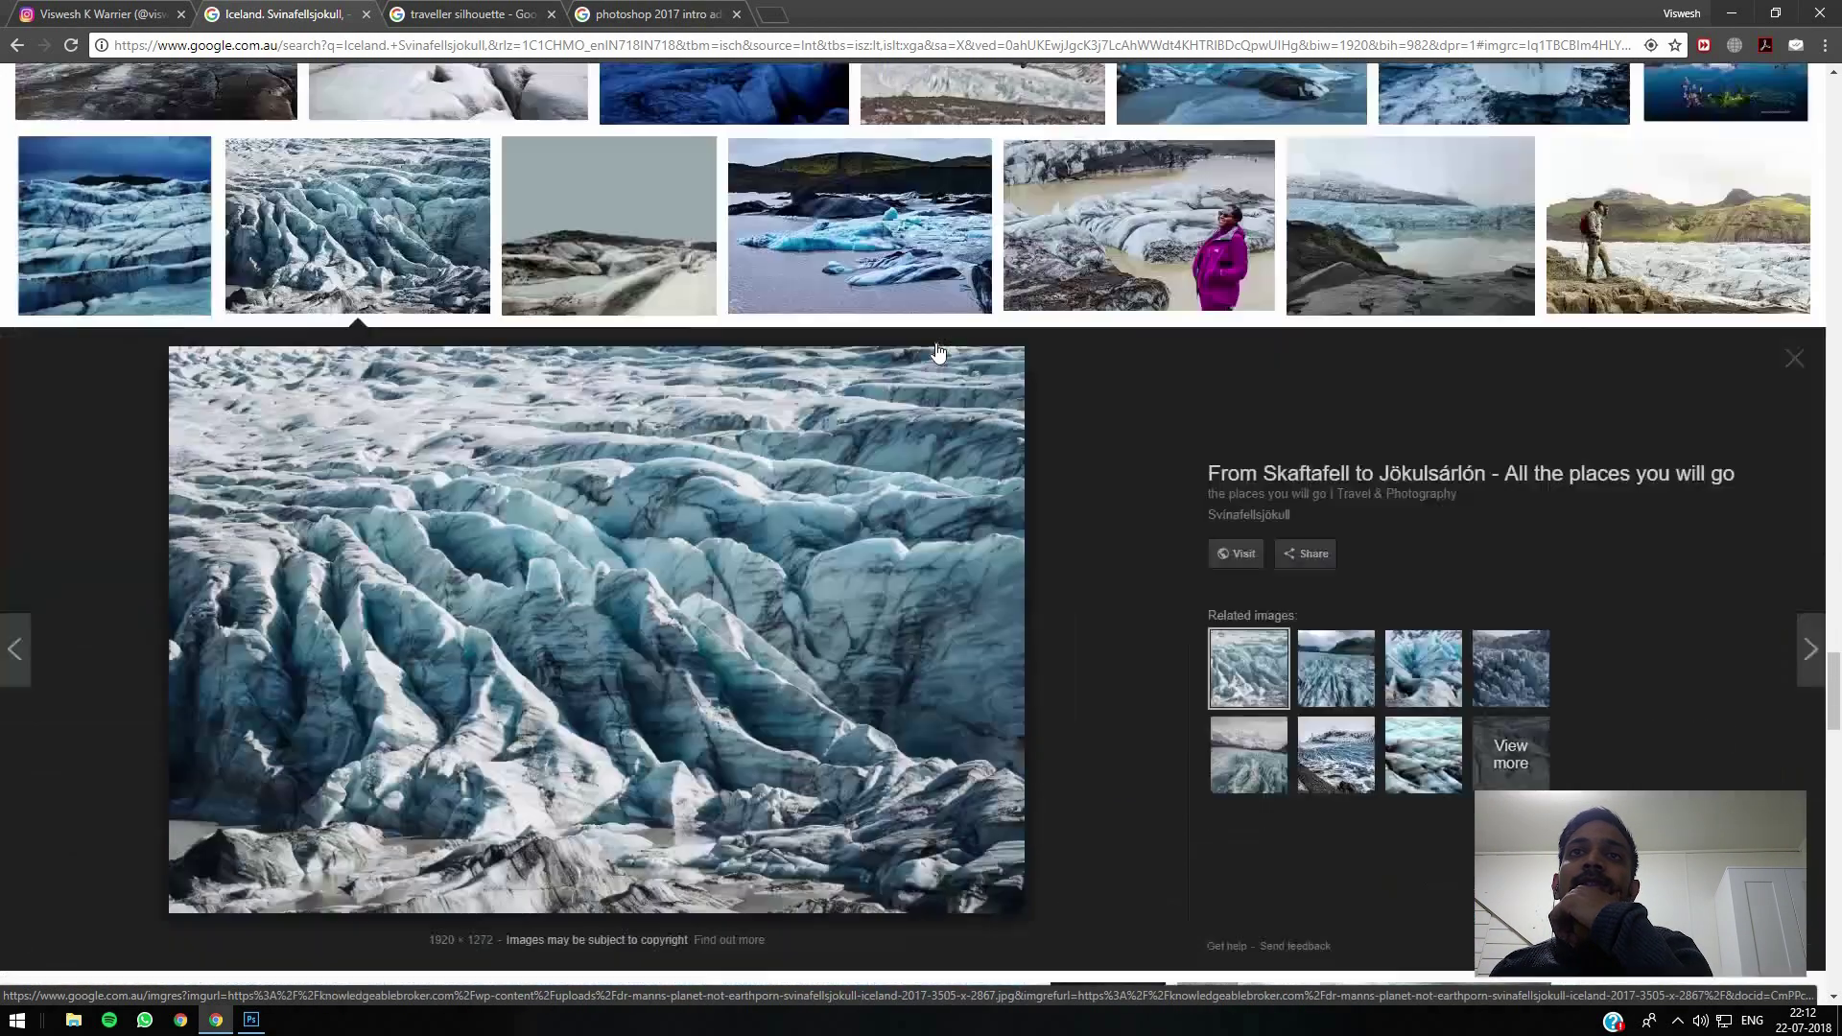
pyautogui.scroll(2, 596, 343)
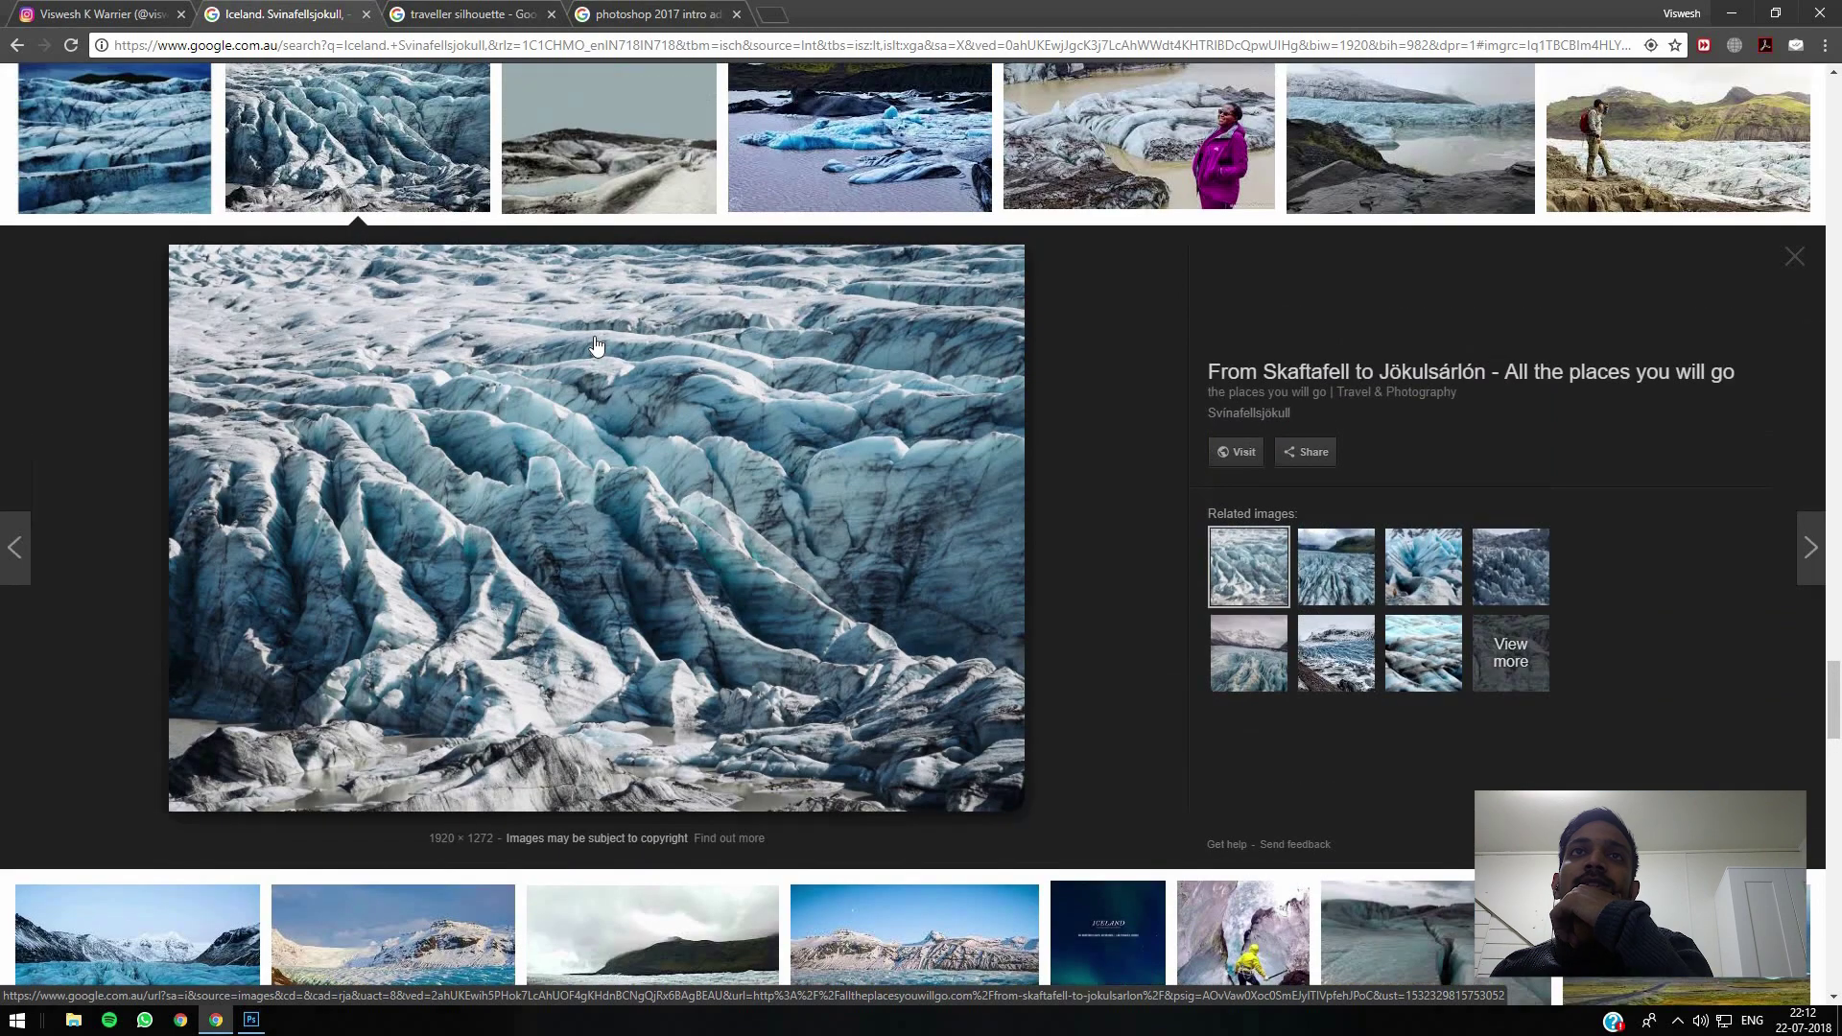
# Step: Copy the 1920 × 1272 glacier photo titled "From Skaftafell to Jökulsárlón" from the image preview
pyautogui.rightClick(604, 352)
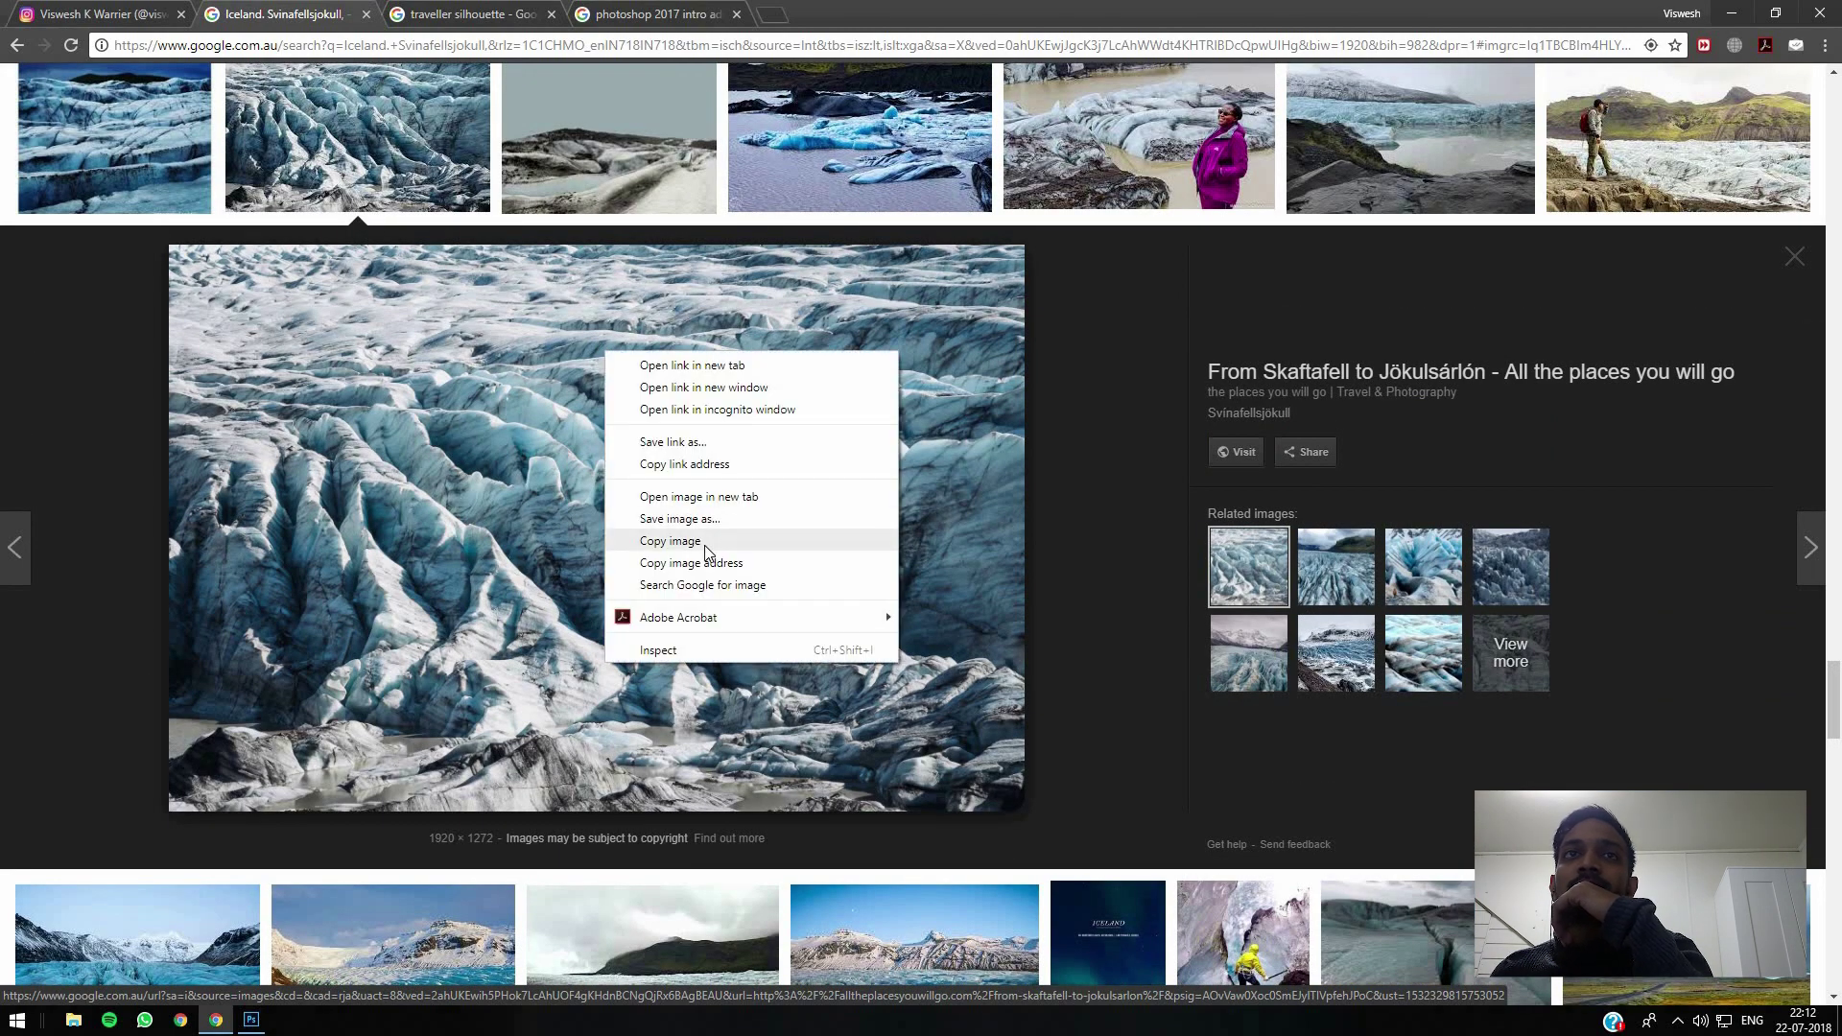
pyautogui.click(708, 543)
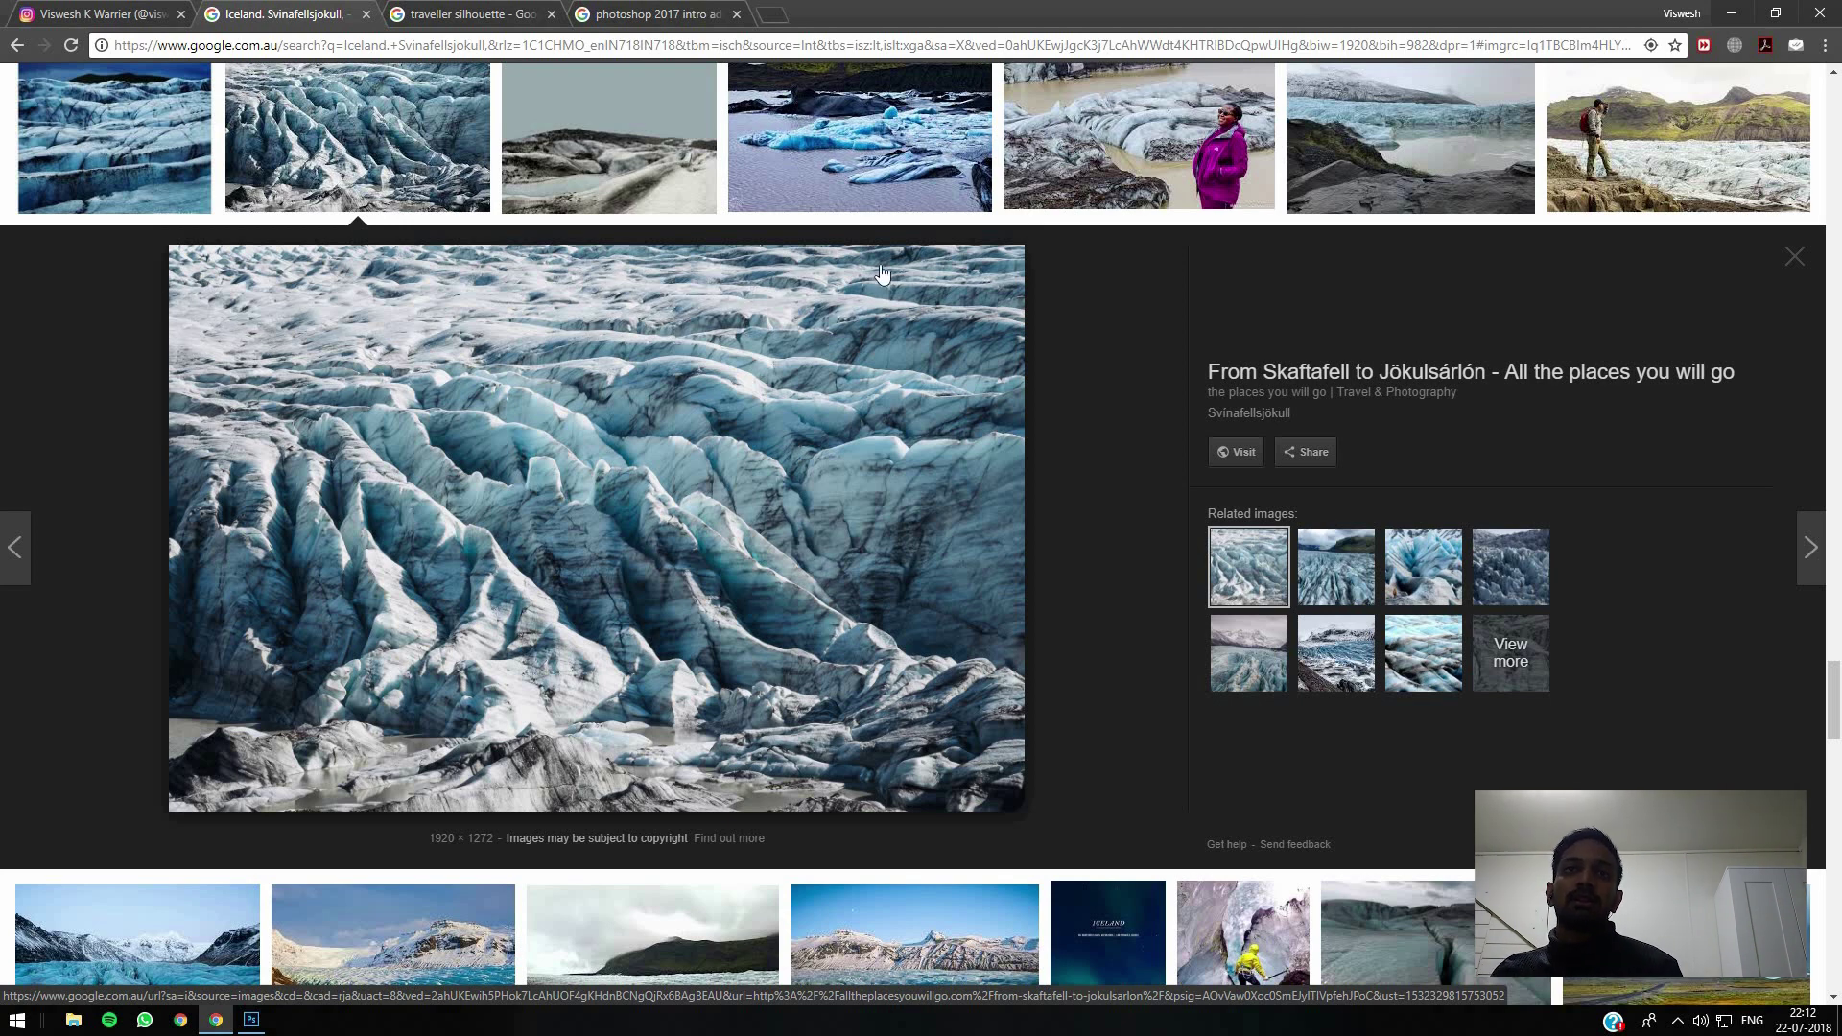
pyautogui.rightClick(545, 476)
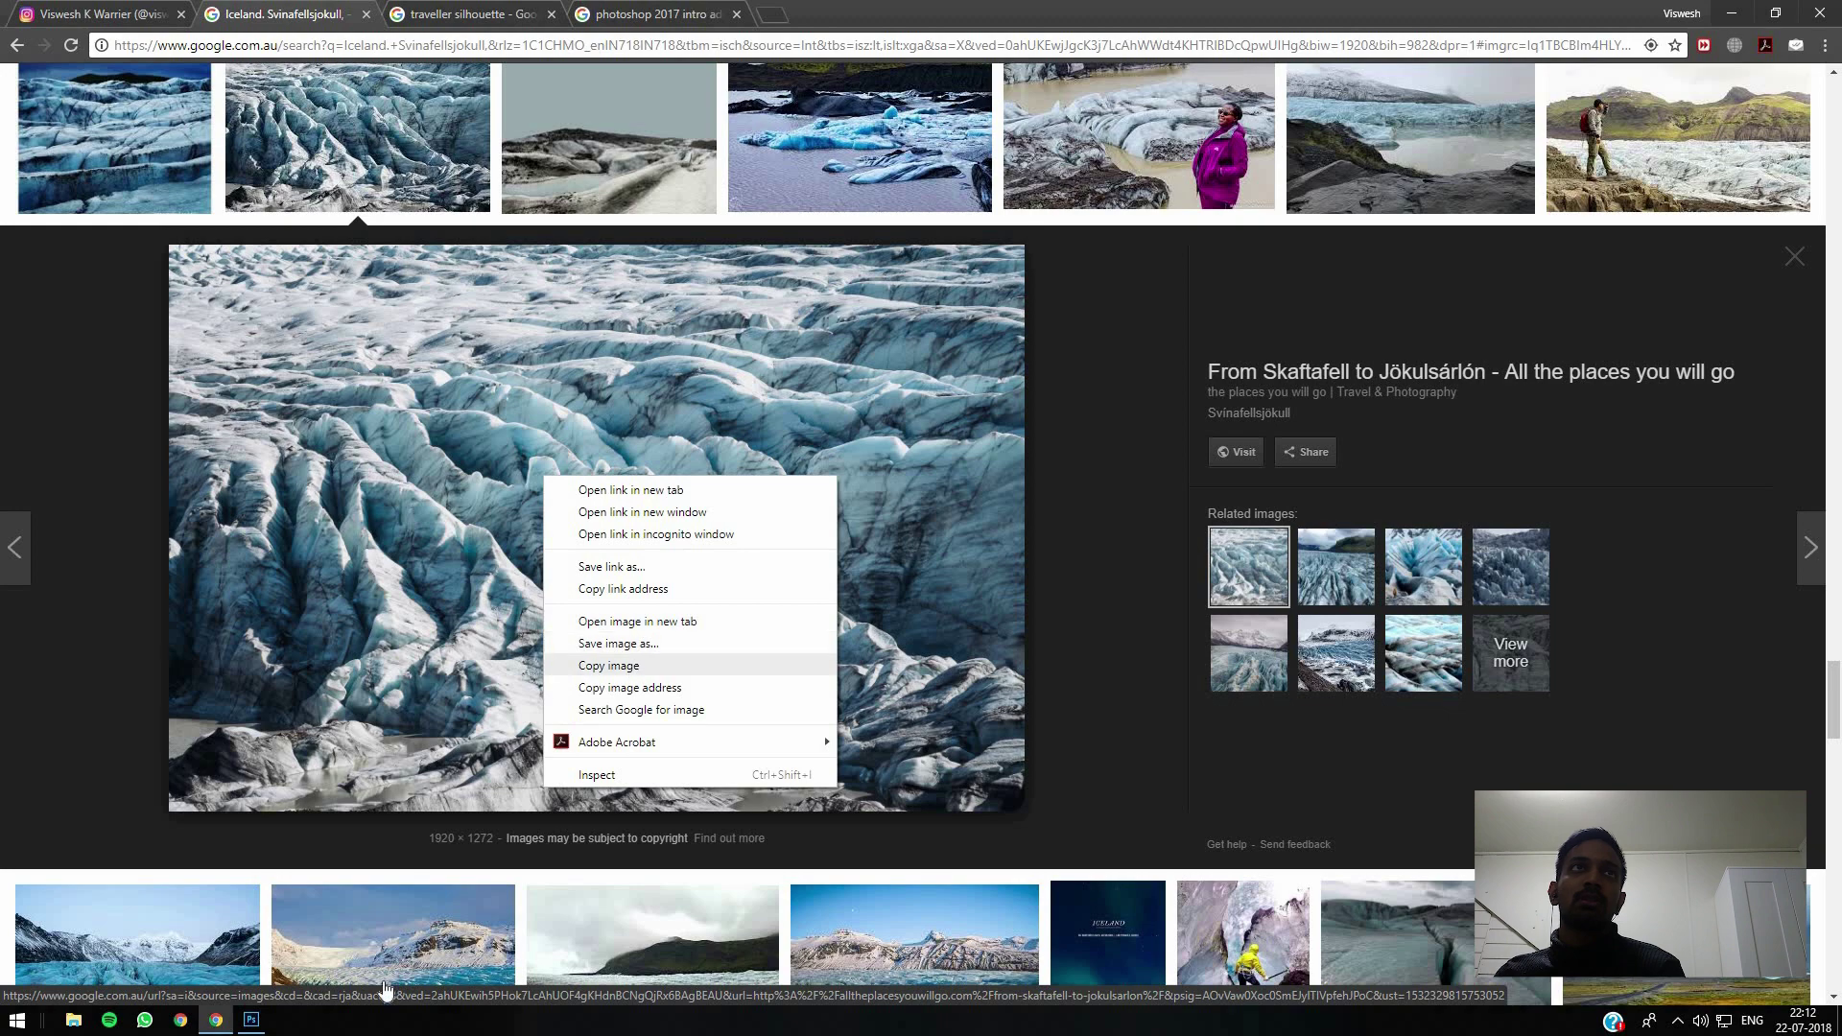
# Step: Switch to Photoshop, create a 1920 × 1272 pixel document with the Clipboard preset, and paste the glacier photo into it
pyautogui.click(252, 1021)
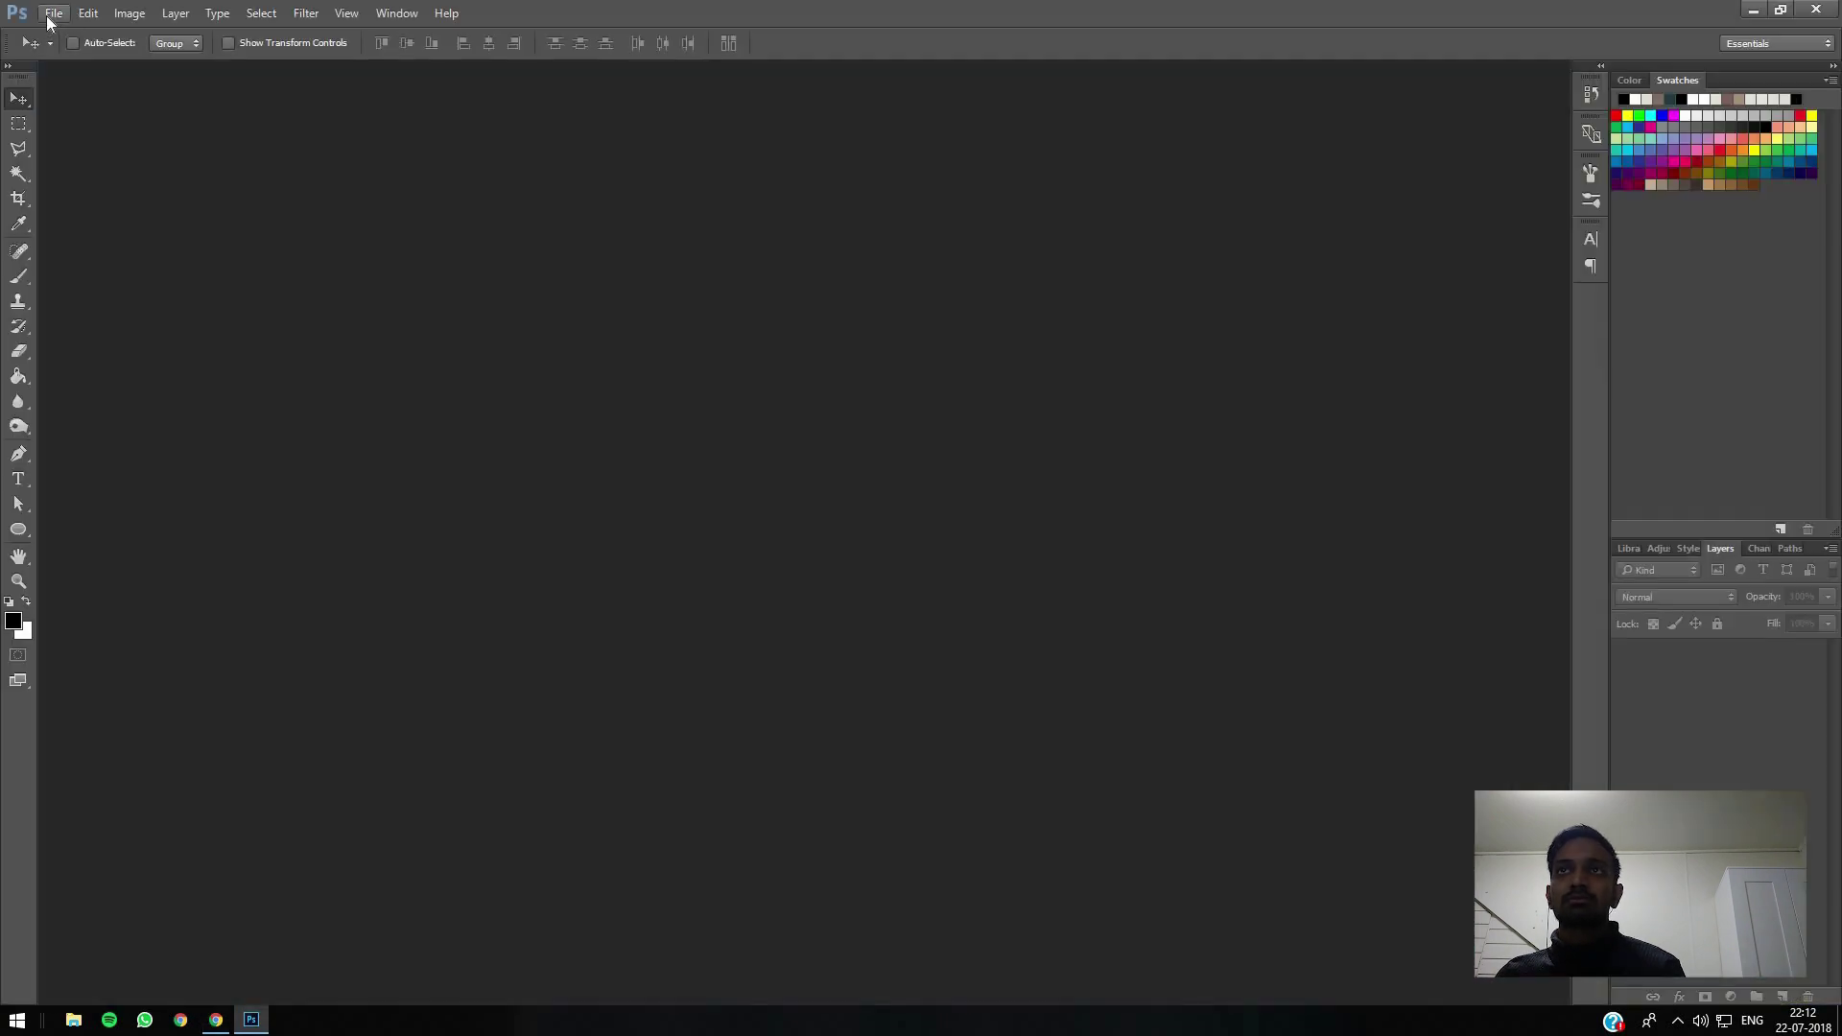
pyautogui.click(52, 14)
pyautogui.click(57, 34)
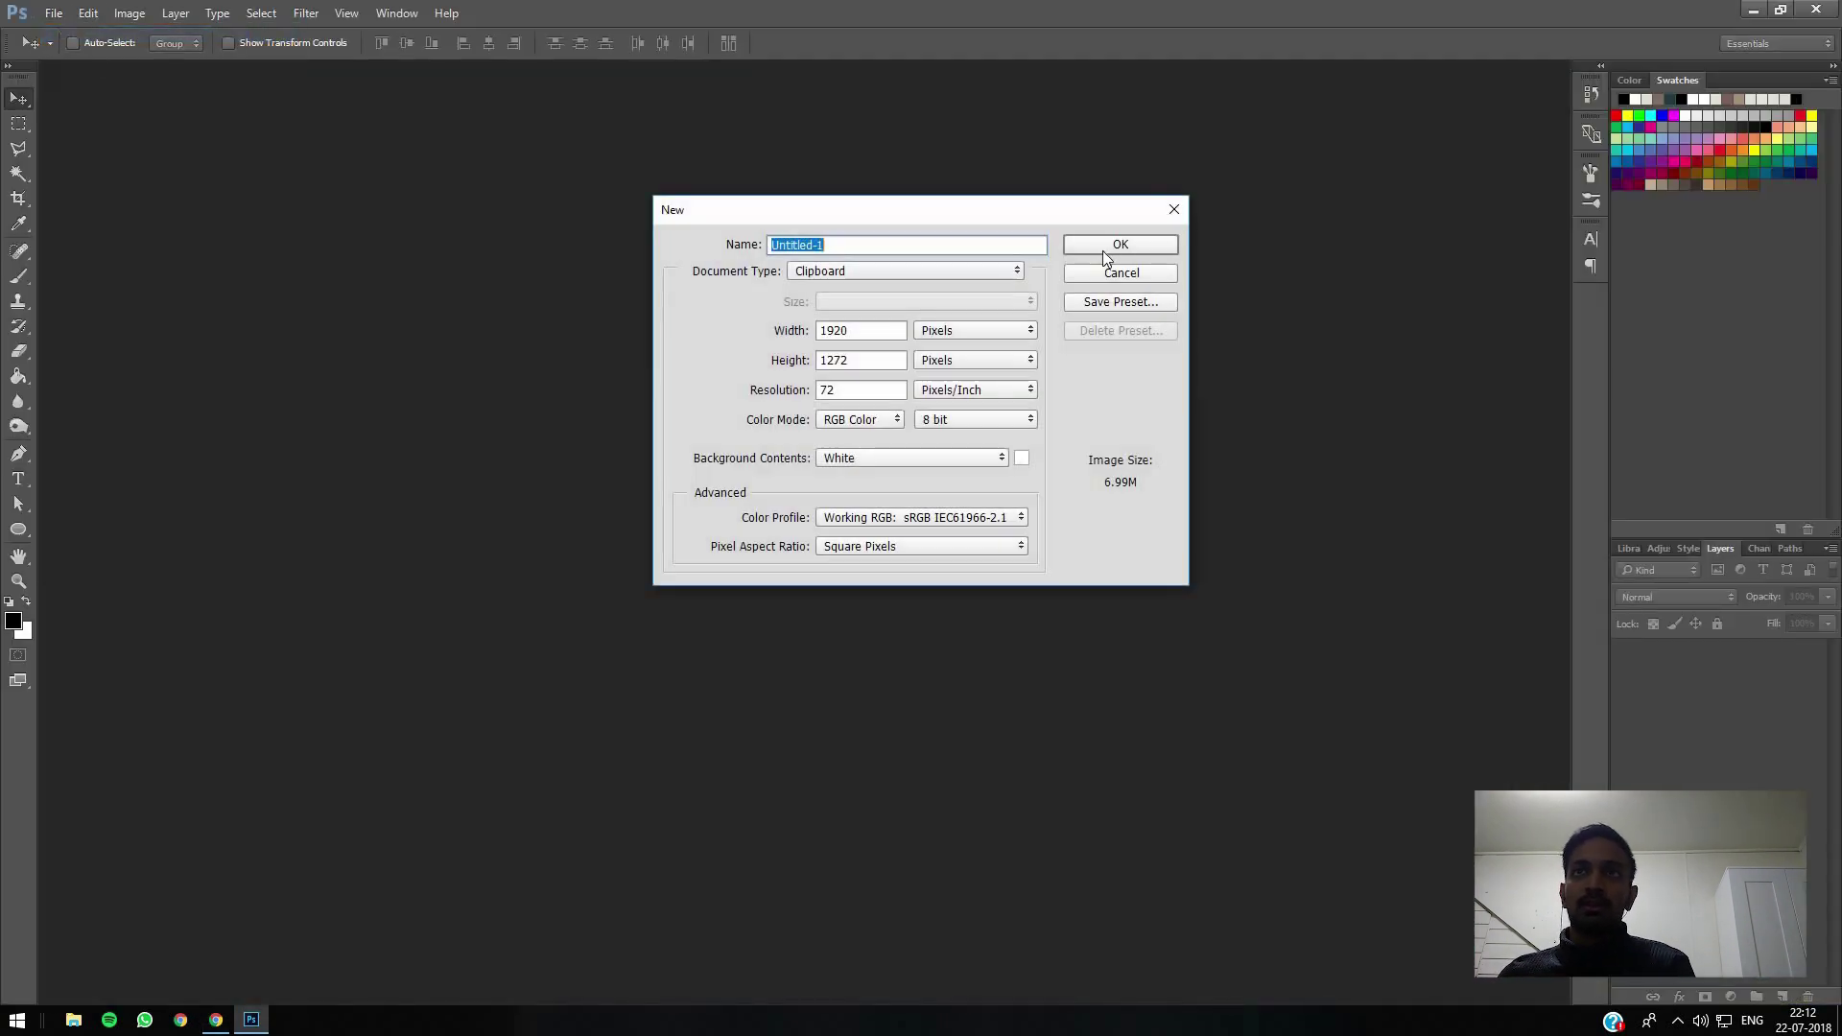
pyautogui.click(1113, 247)
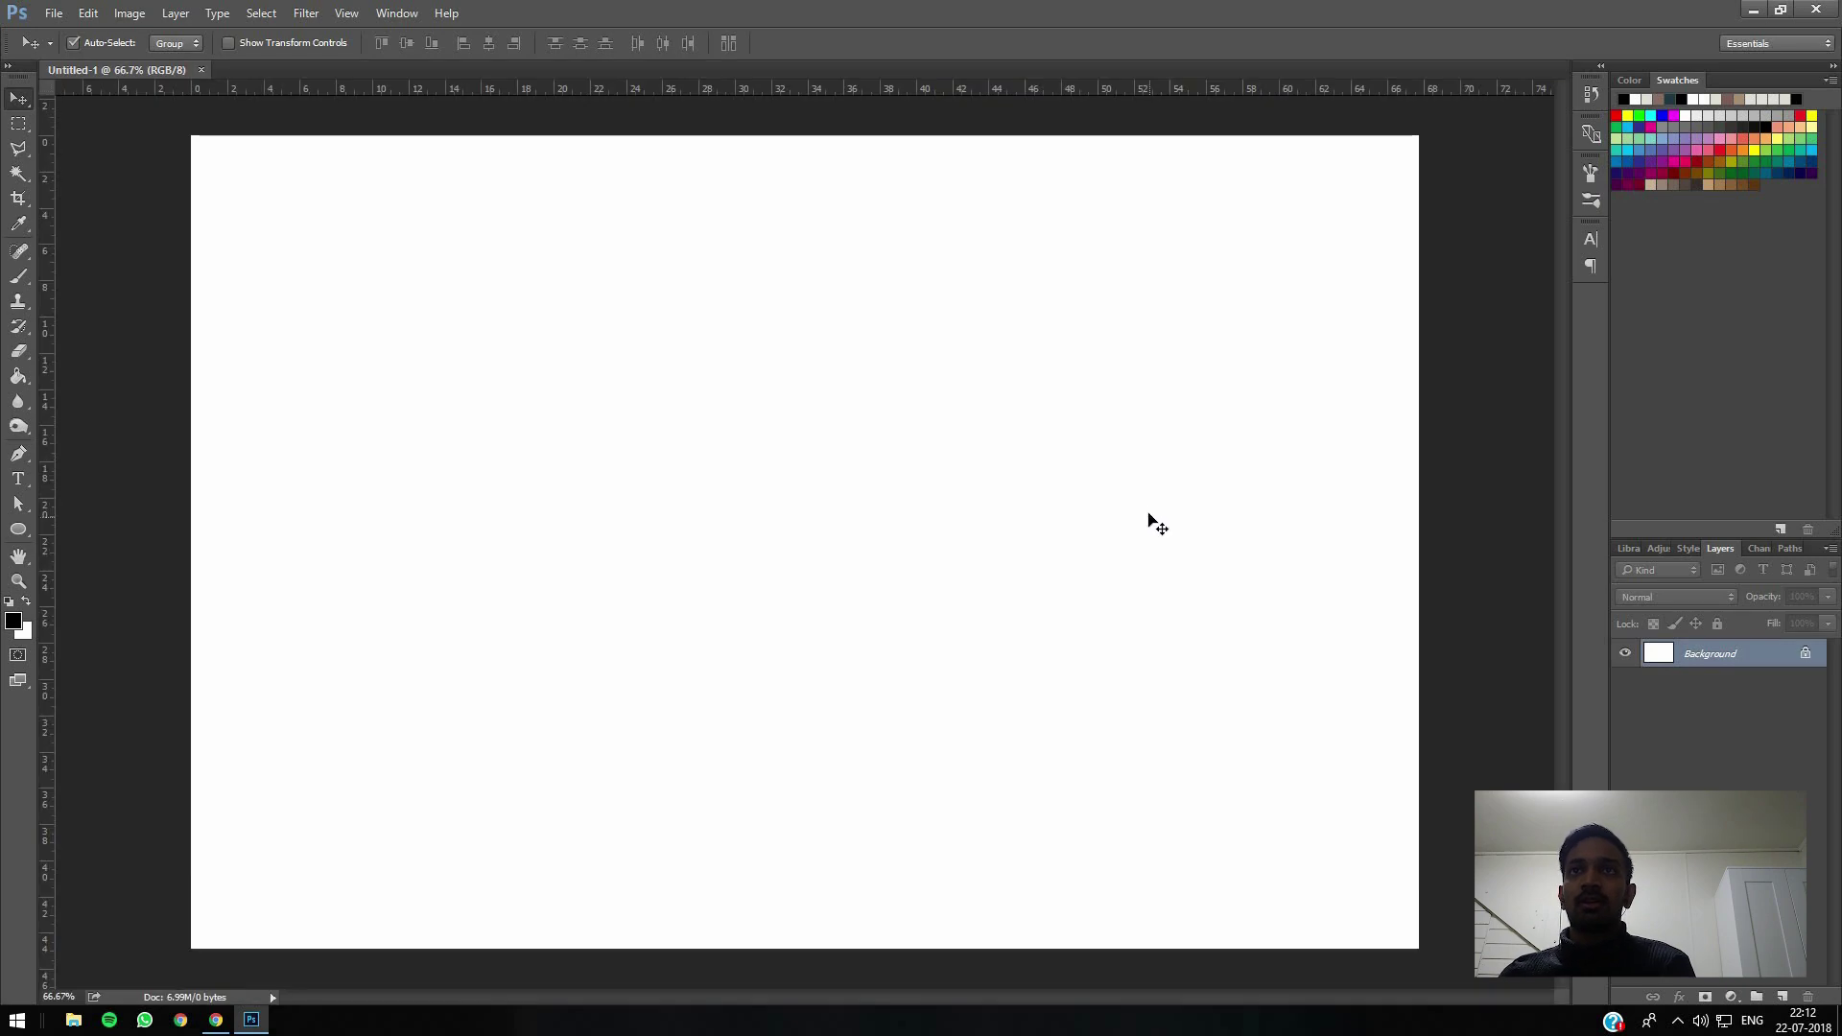
pyautogui.hotkey('ctrl', 'v')
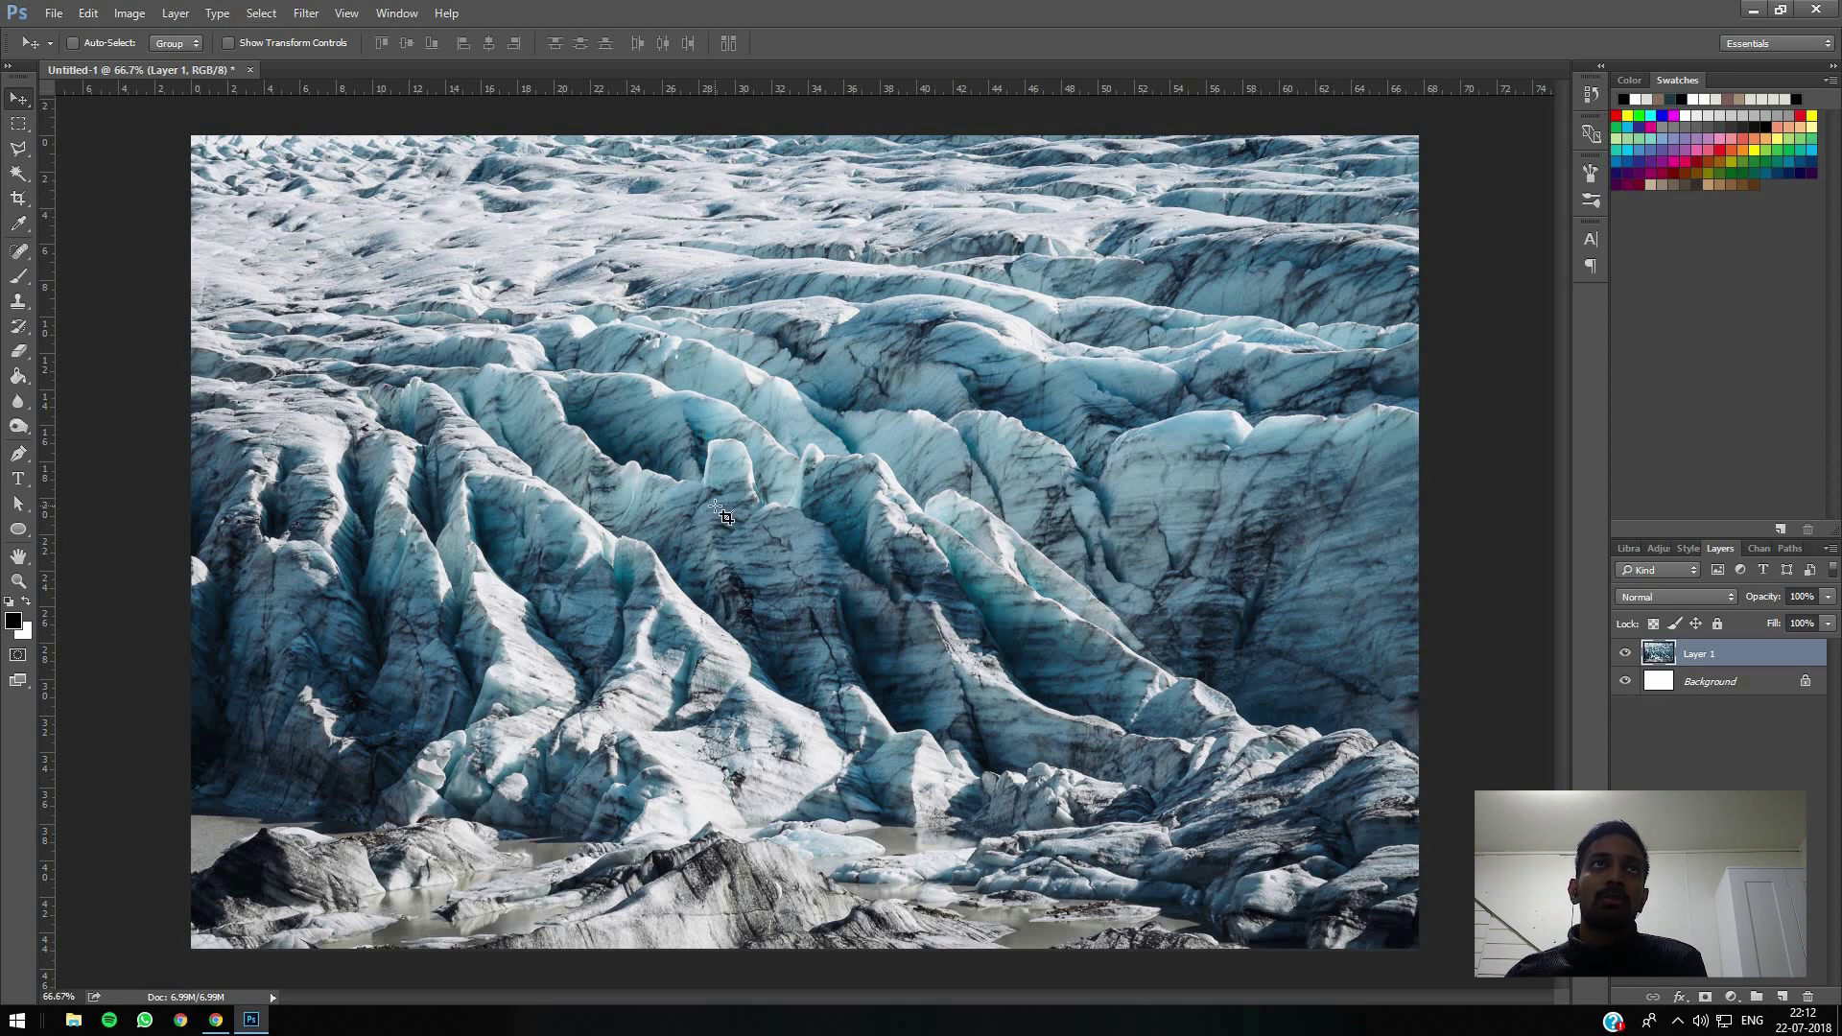
# Step: Crop the document to a 1:1 square, shifting the photo slightly right within the frame, and check the glacier layer's visibility
pyautogui.press('c')
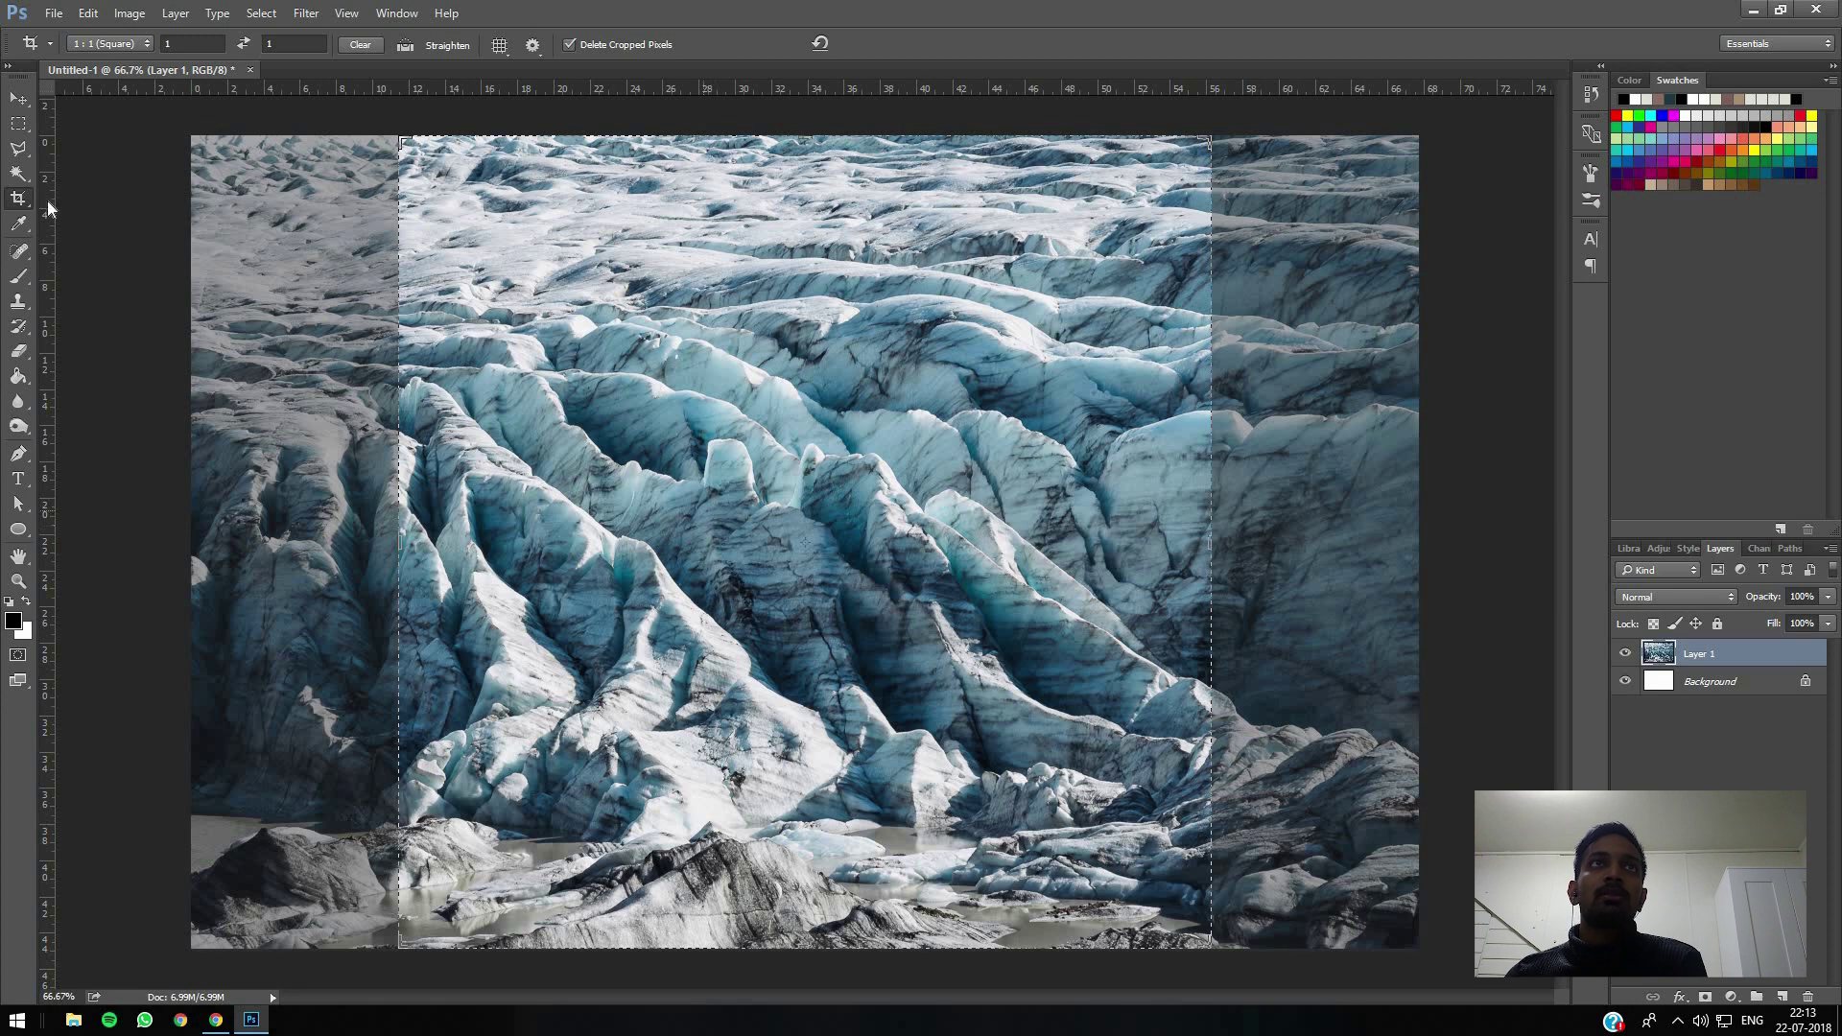
pyautogui.click(133, 42)
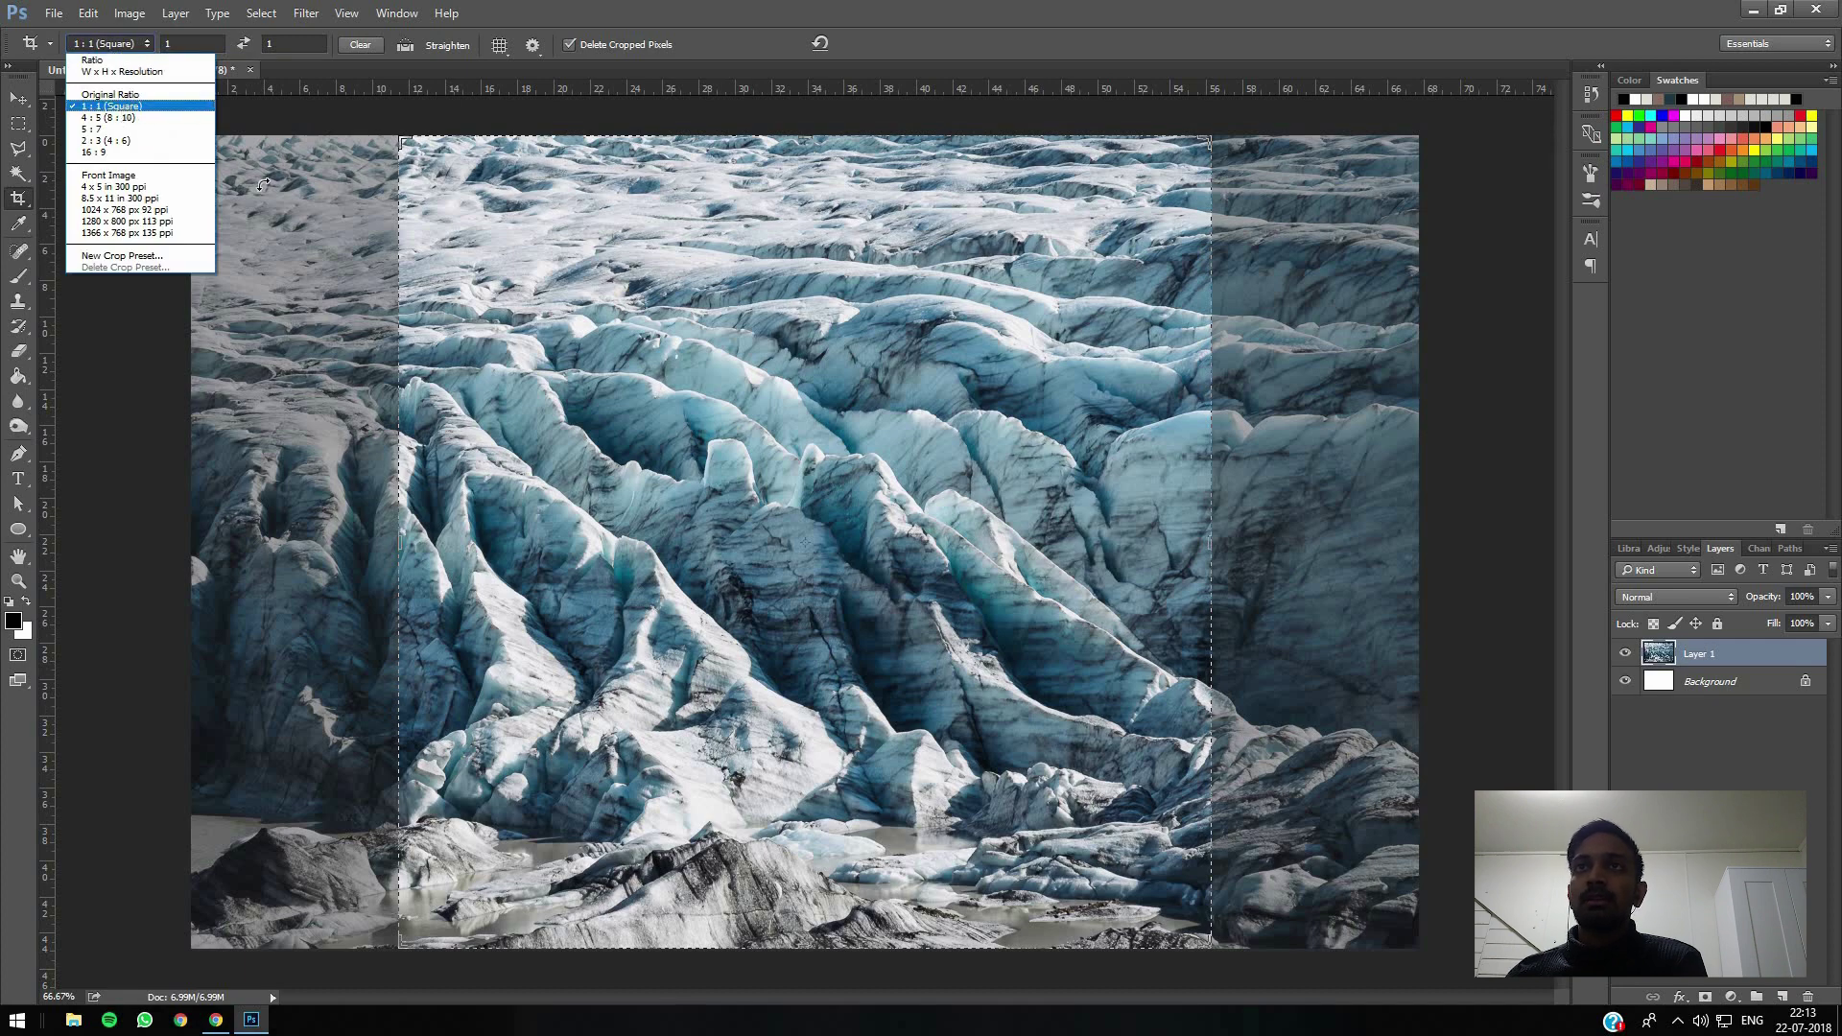
pyautogui.click(125, 108)
pyautogui.moveTo(759, 615); pyautogui.dragTo(808, 614)
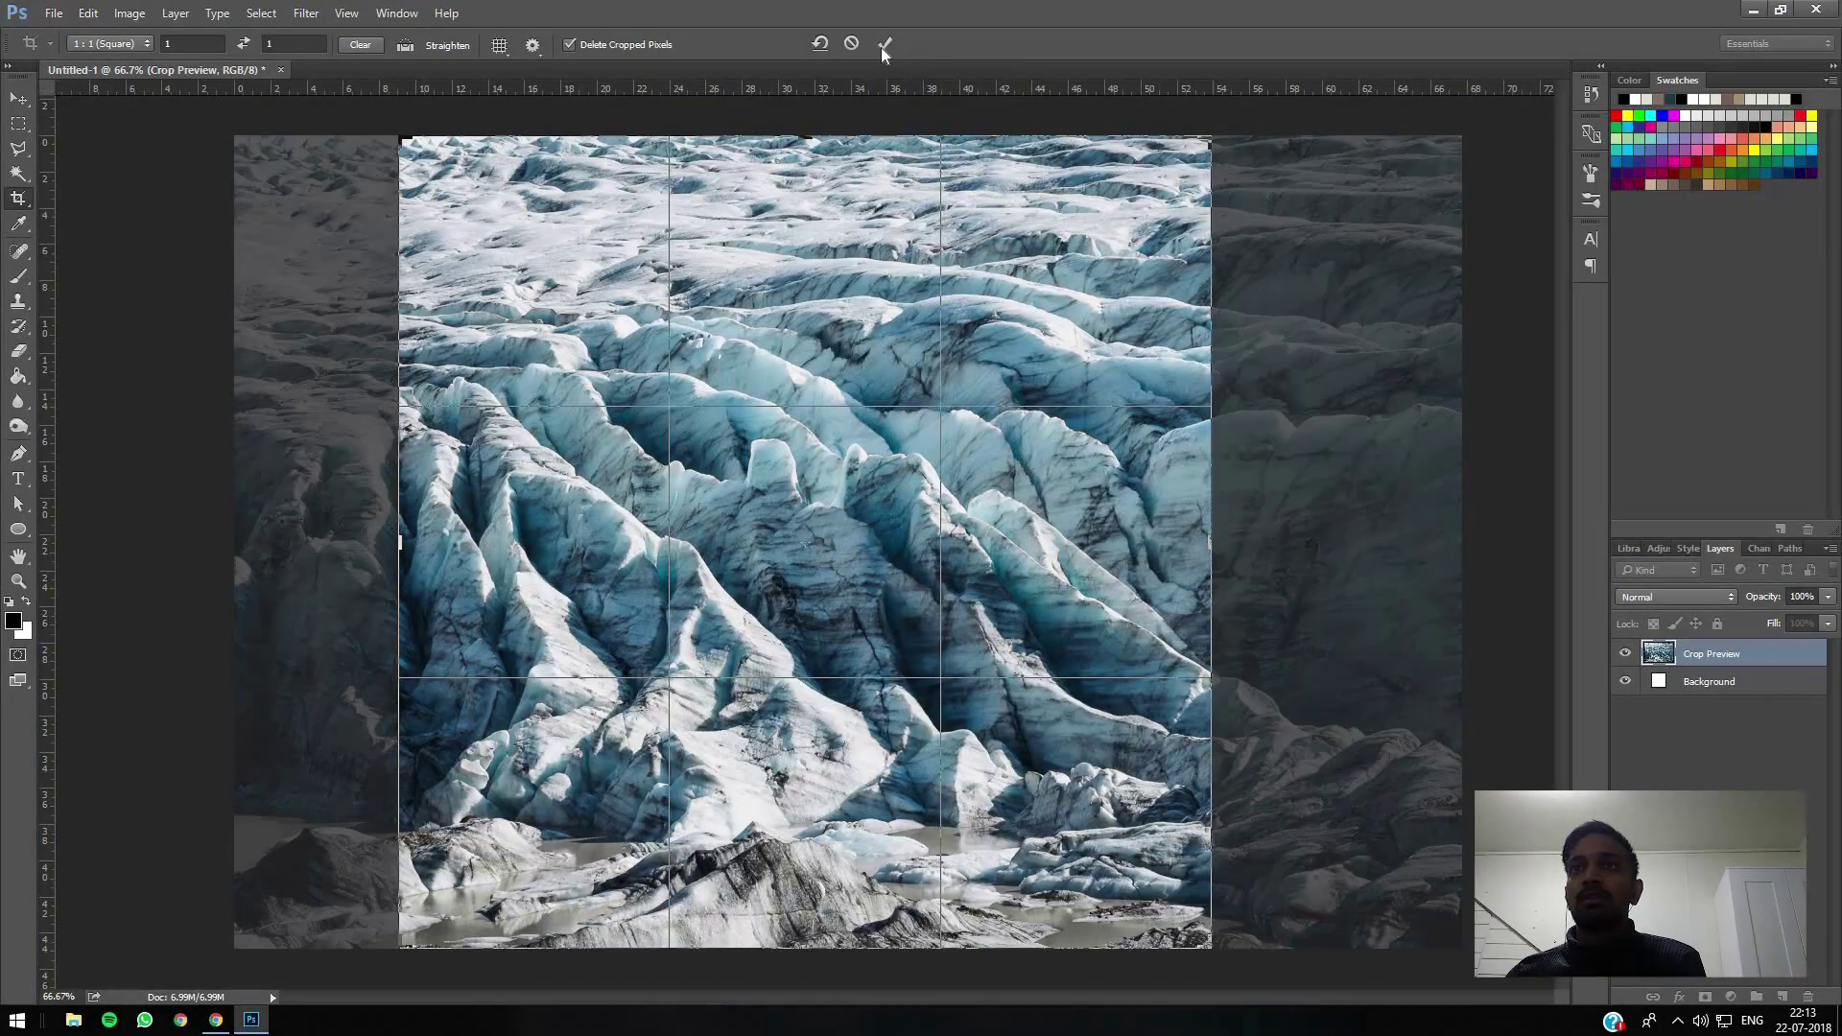
pyautogui.click(879, 45)
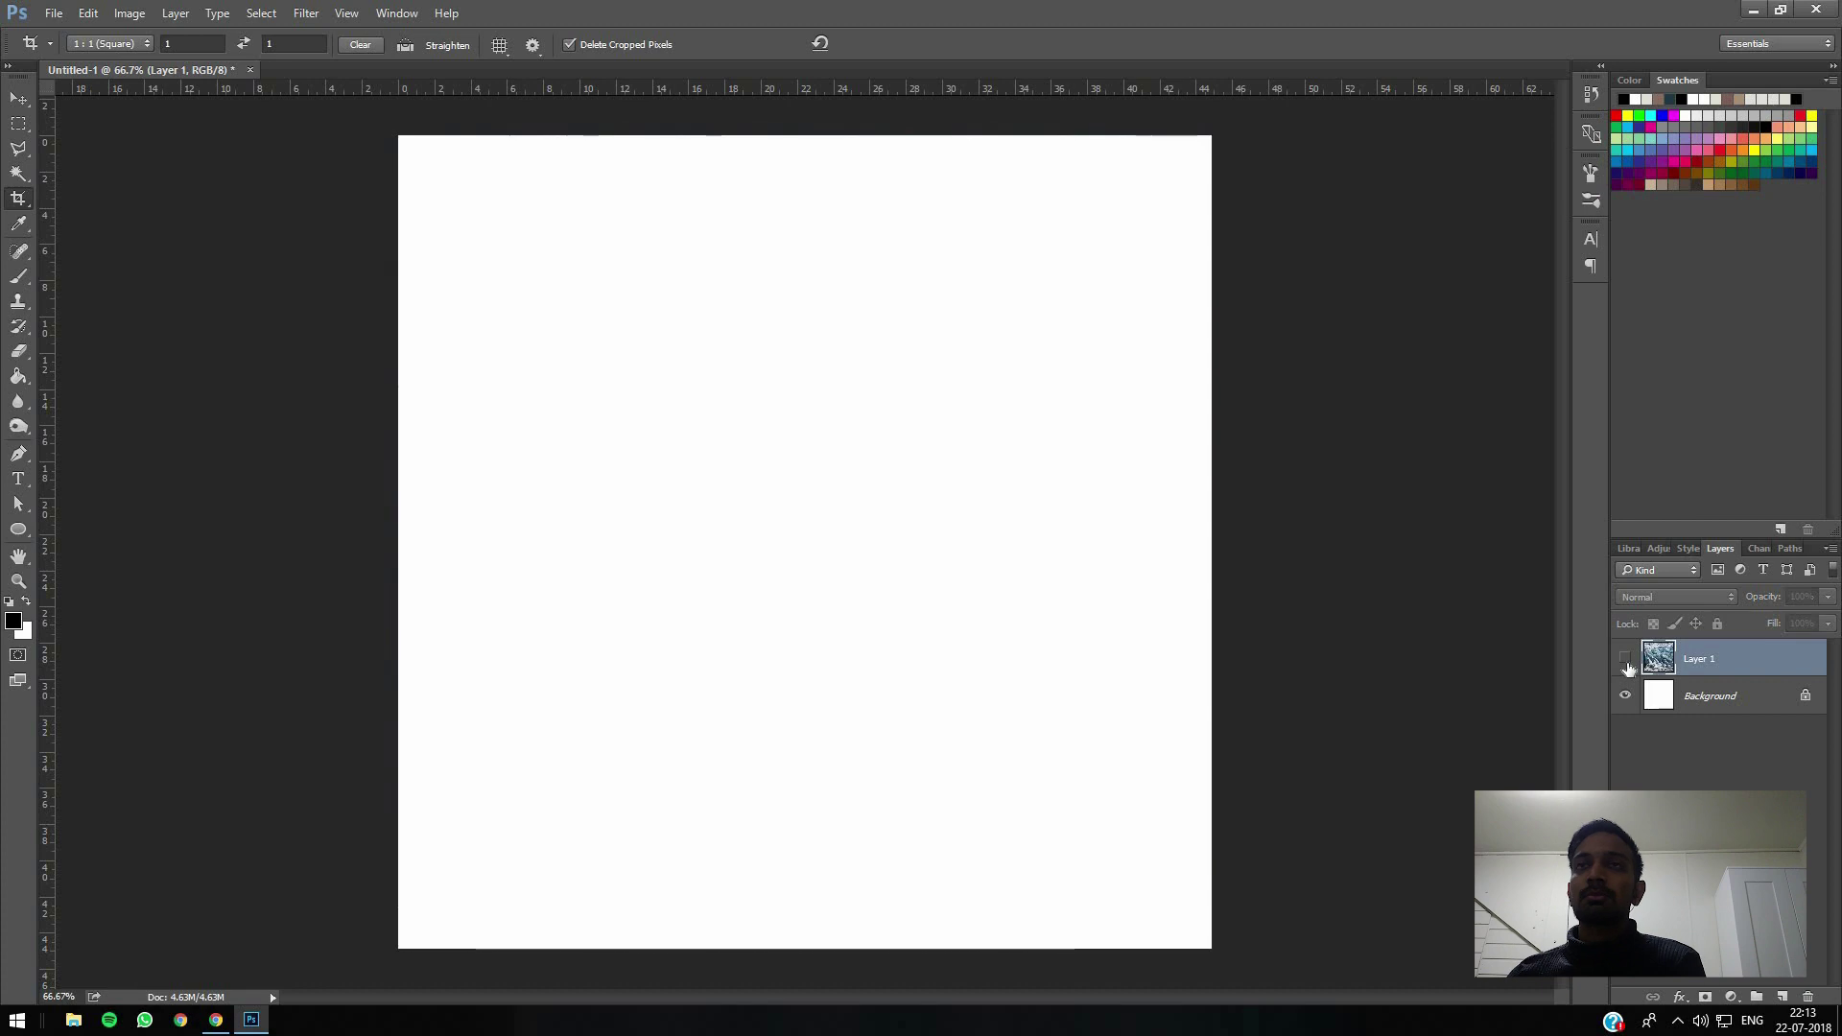
pyautogui.click(1626, 663)
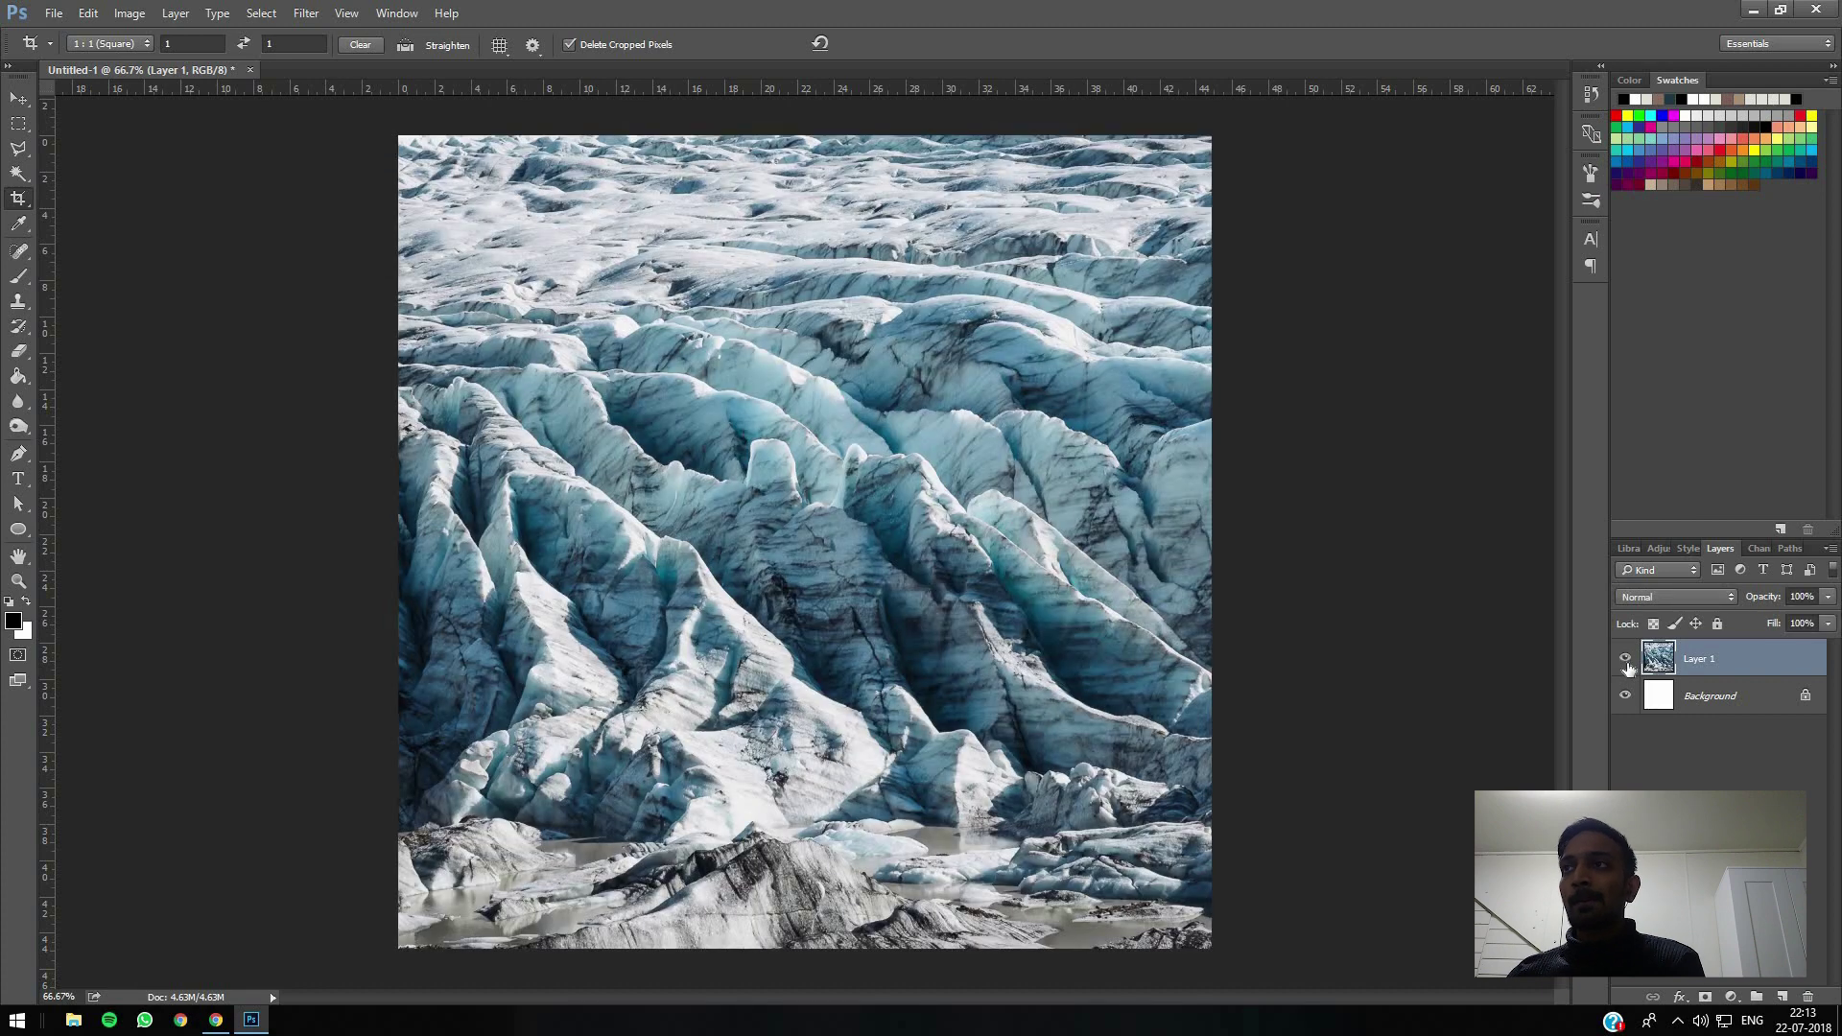
# Step: Sketch a small X and a large open circle over the glacier on a new layer, and delete that layer
pyautogui.click(1784, 1000)
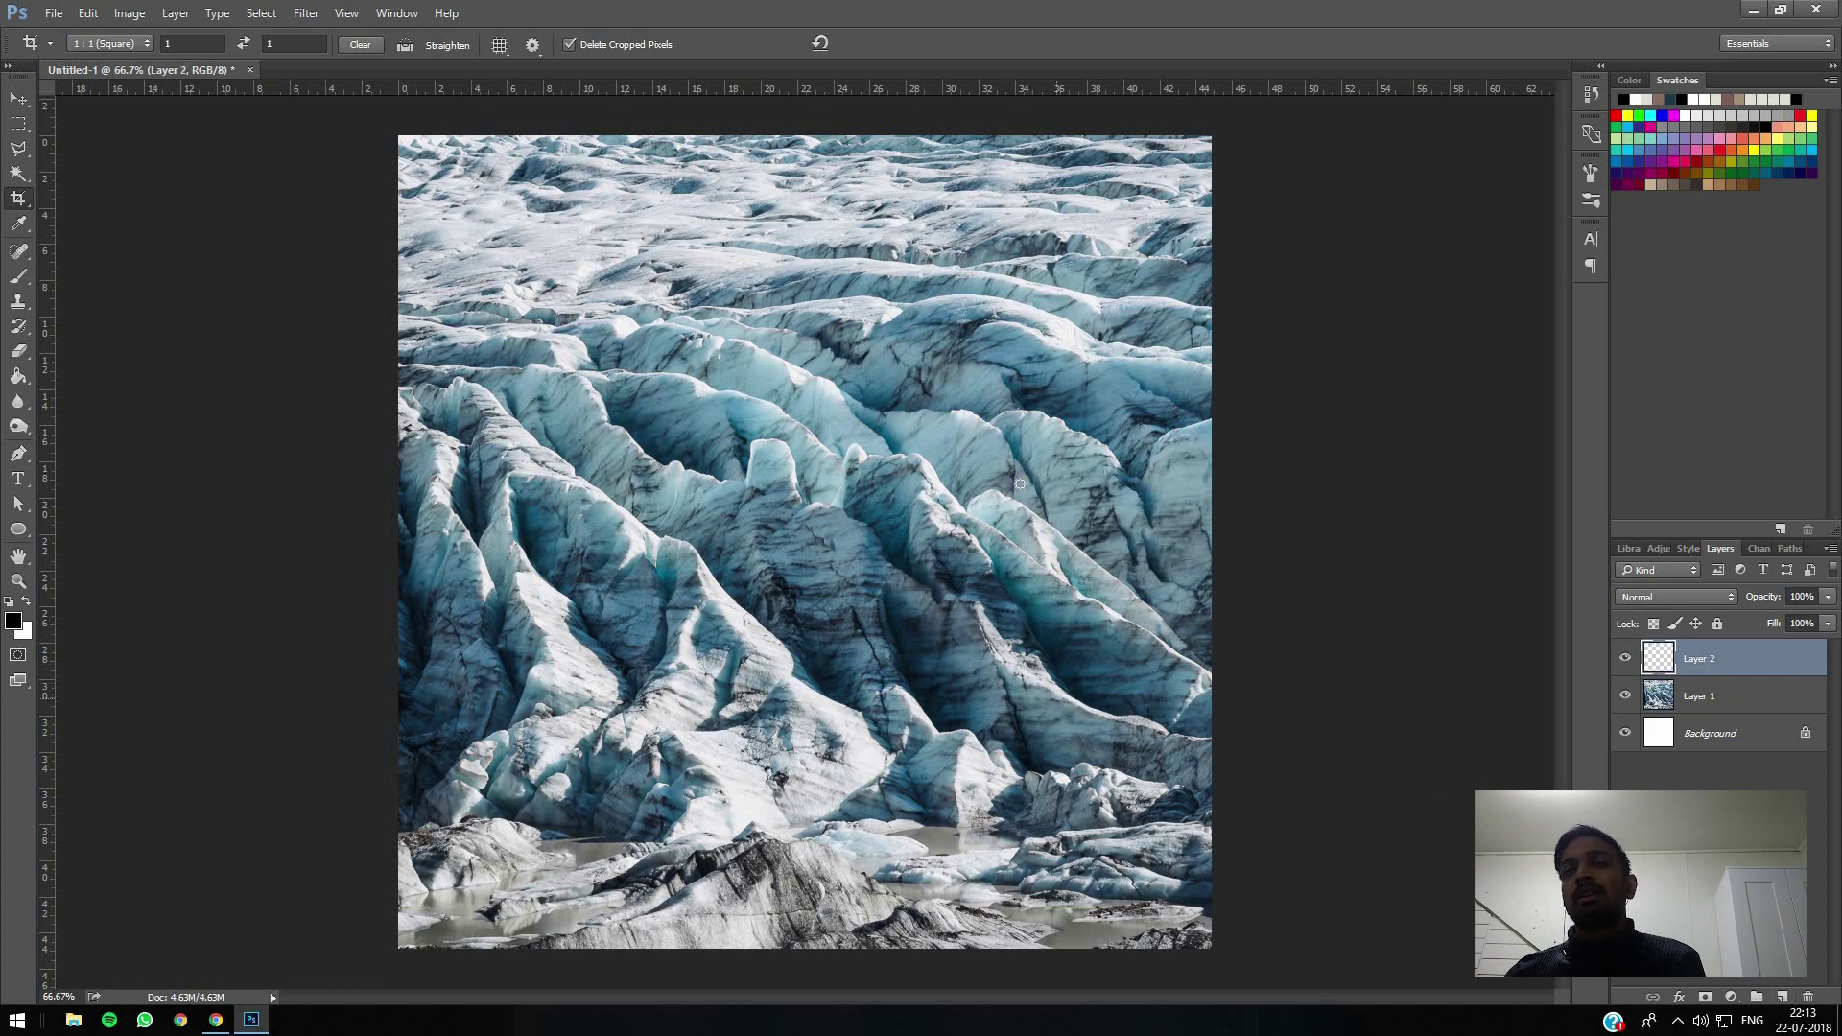
pyautogui.press('b')
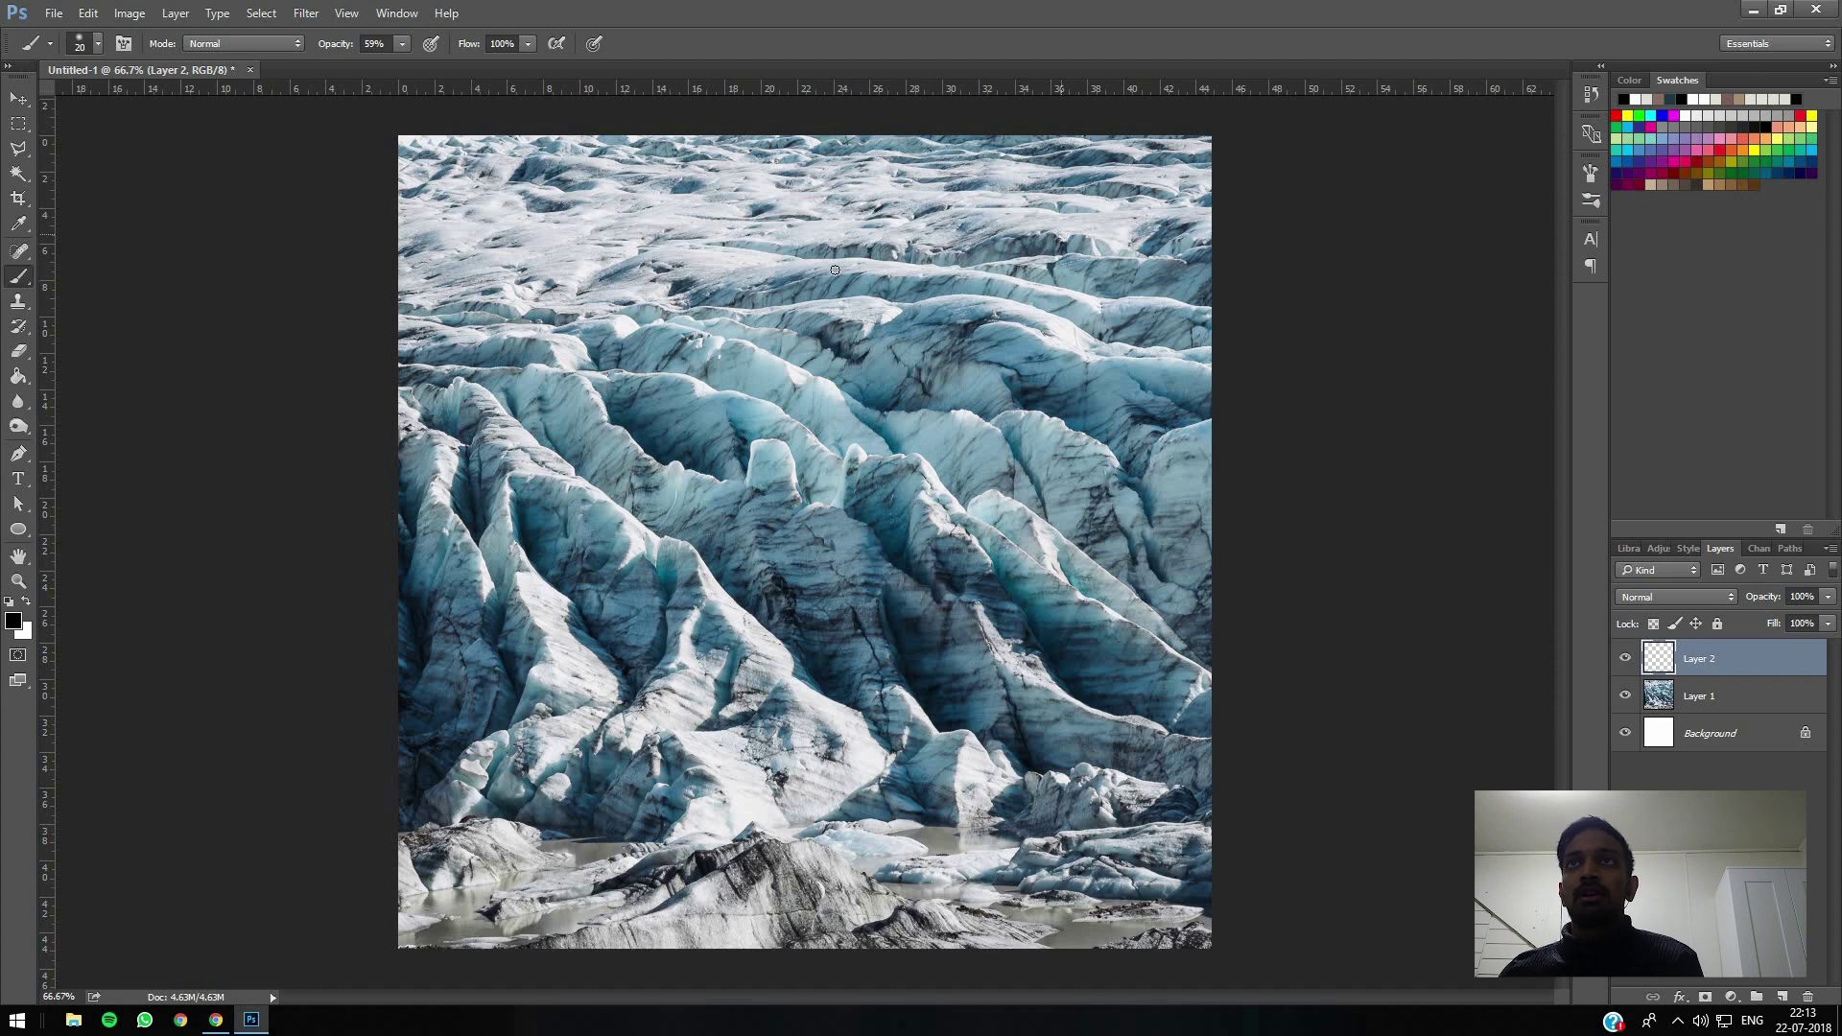
pyautogui.moveTo(751, 203)
pyautogui.mouseDown()
pyautogui.moveTo(808, 239)
pyautogui.moveTo(755, 251)
pyautogui.mouseUp()
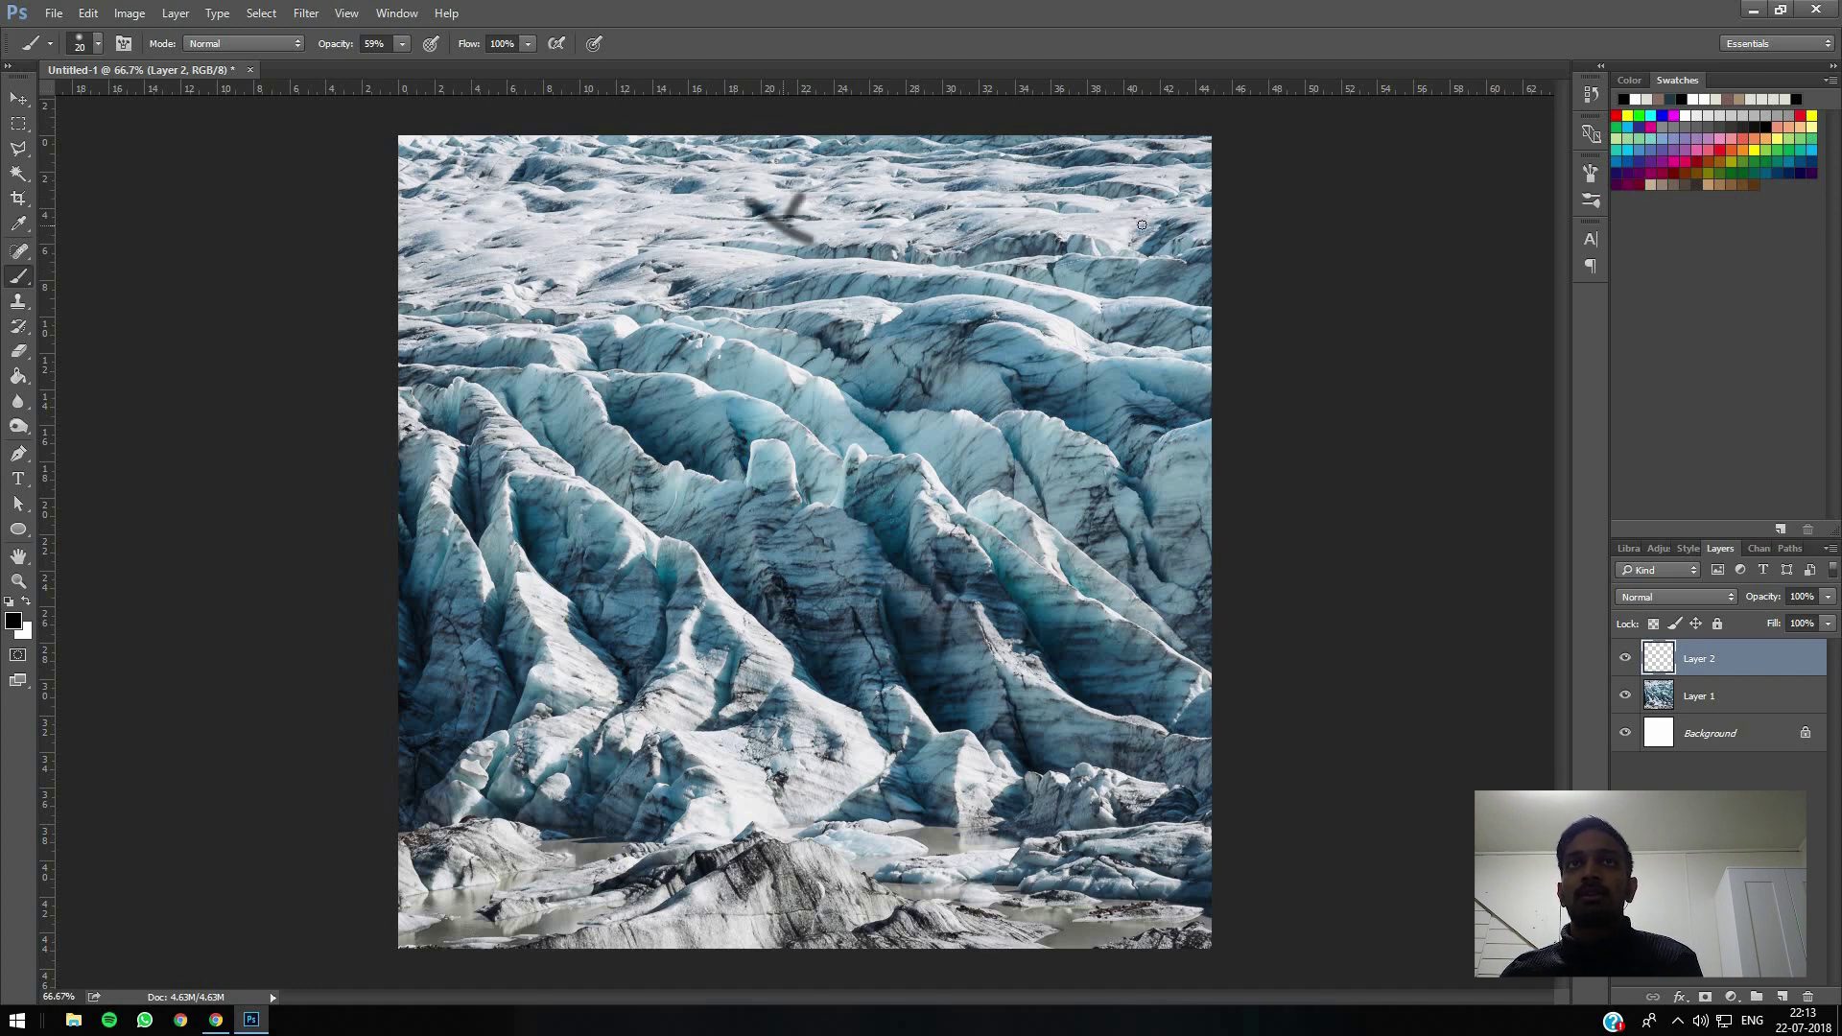
pyautogui.moveTo(1029, 204)
pyautogui.mouseDown()
pyautogui.moveTo(1086, 480)
pyautogui.moveTo(801, 704)
pyautogui.moveTo(508, 314)
pyautogui.moveTo(647, 206)
pyautogui.mouseUp()
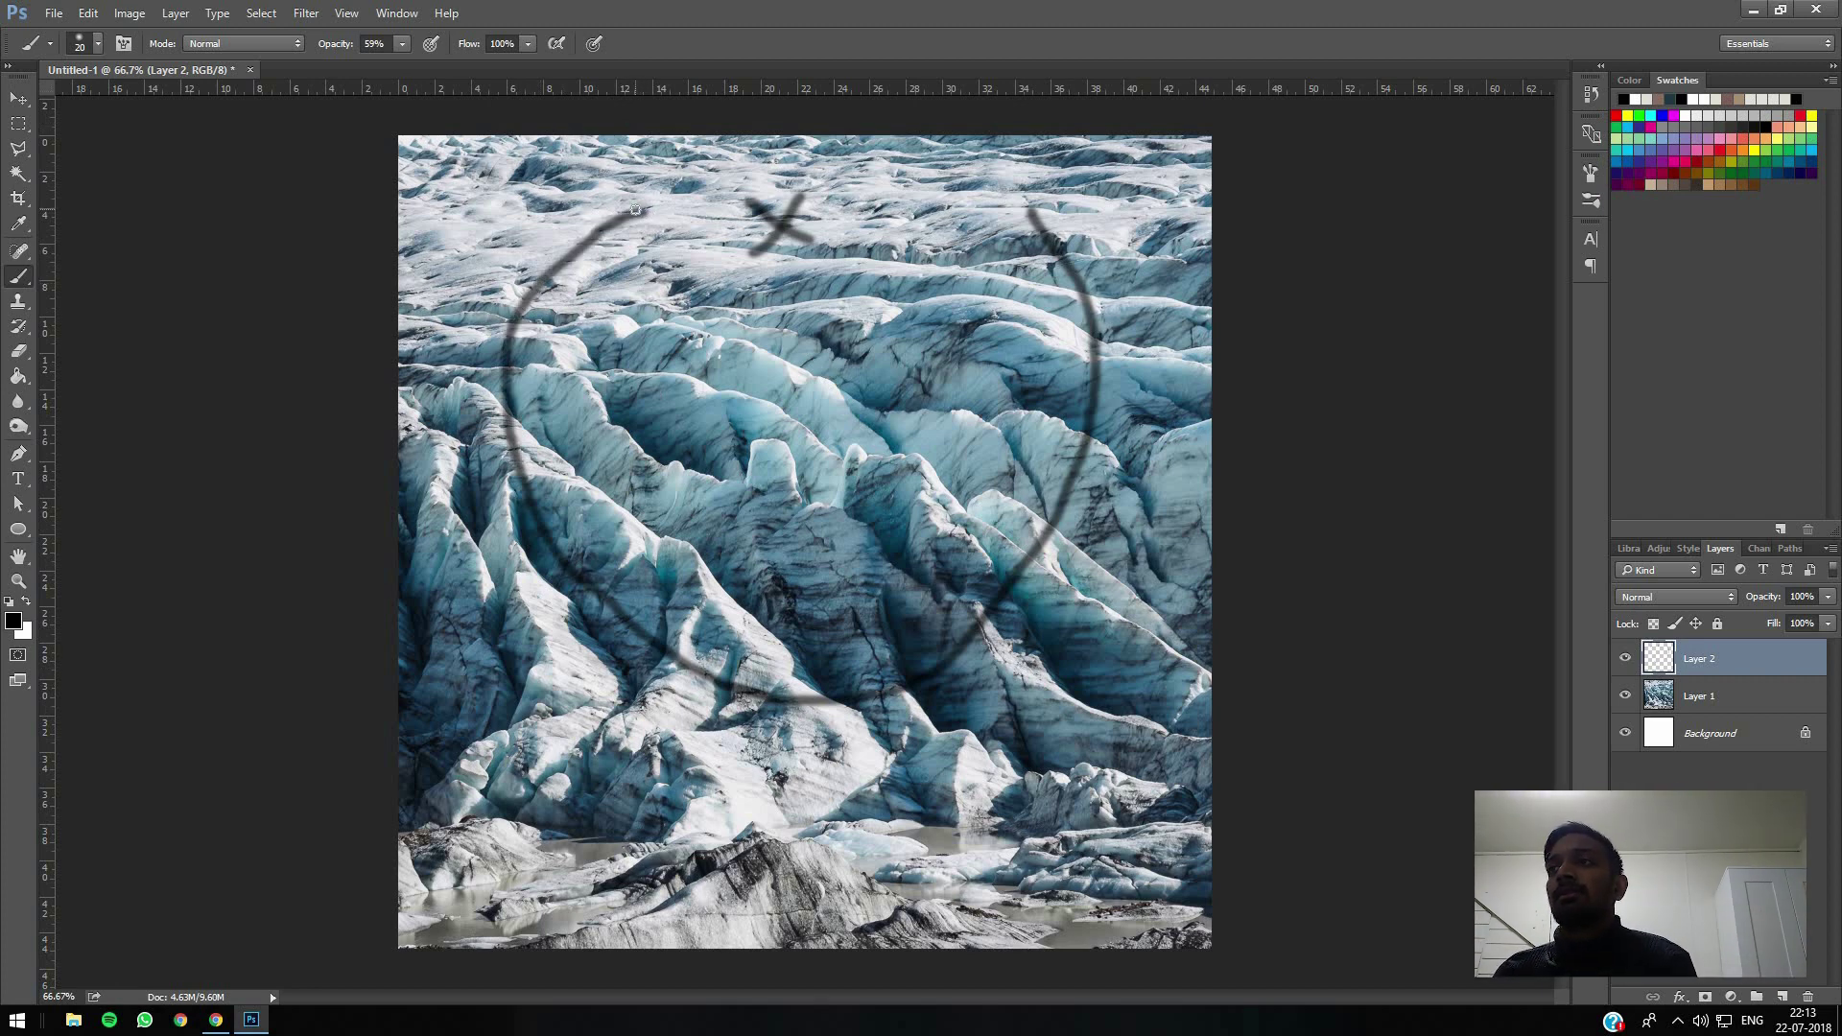
pyautogui.click(1626, 658)
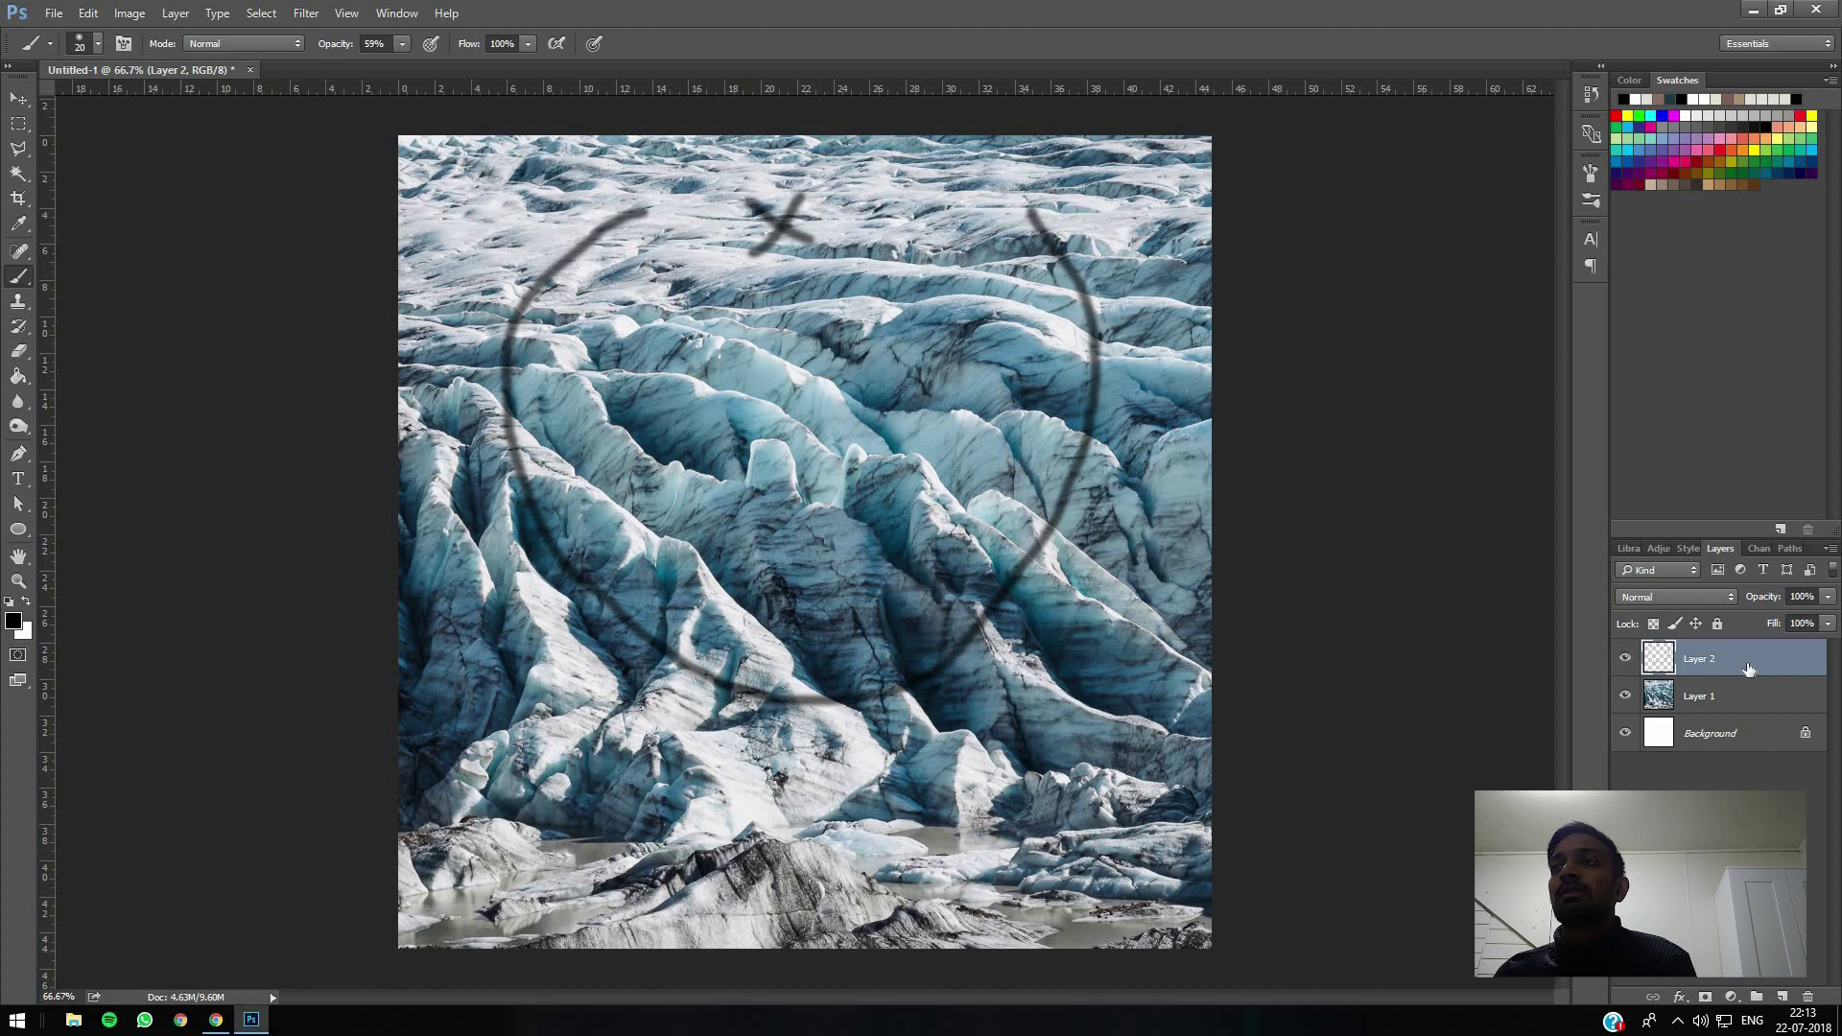
pyautogui.click(1807, 996)
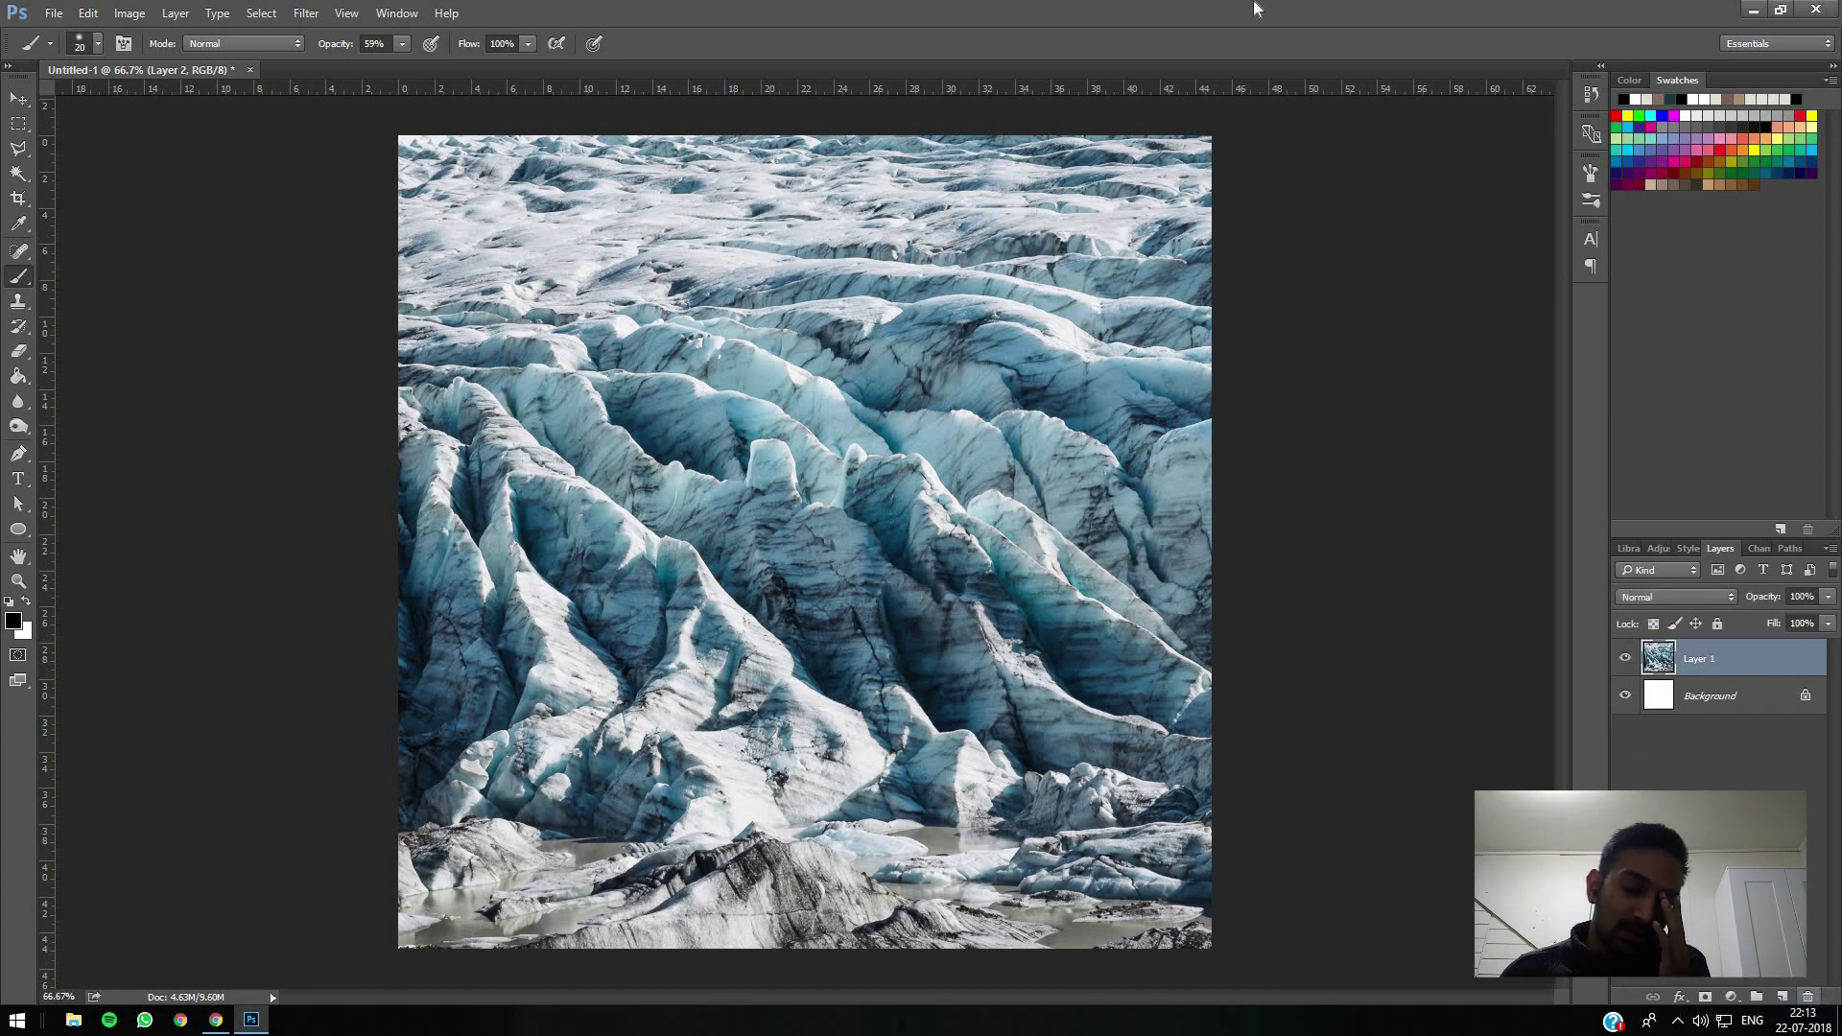
# Step: Apply the Polar Coordinates filter to the glacier layer with Rectangular to Polar, previewing the whole image at 12.5%
pyautogui.click(307, 12)
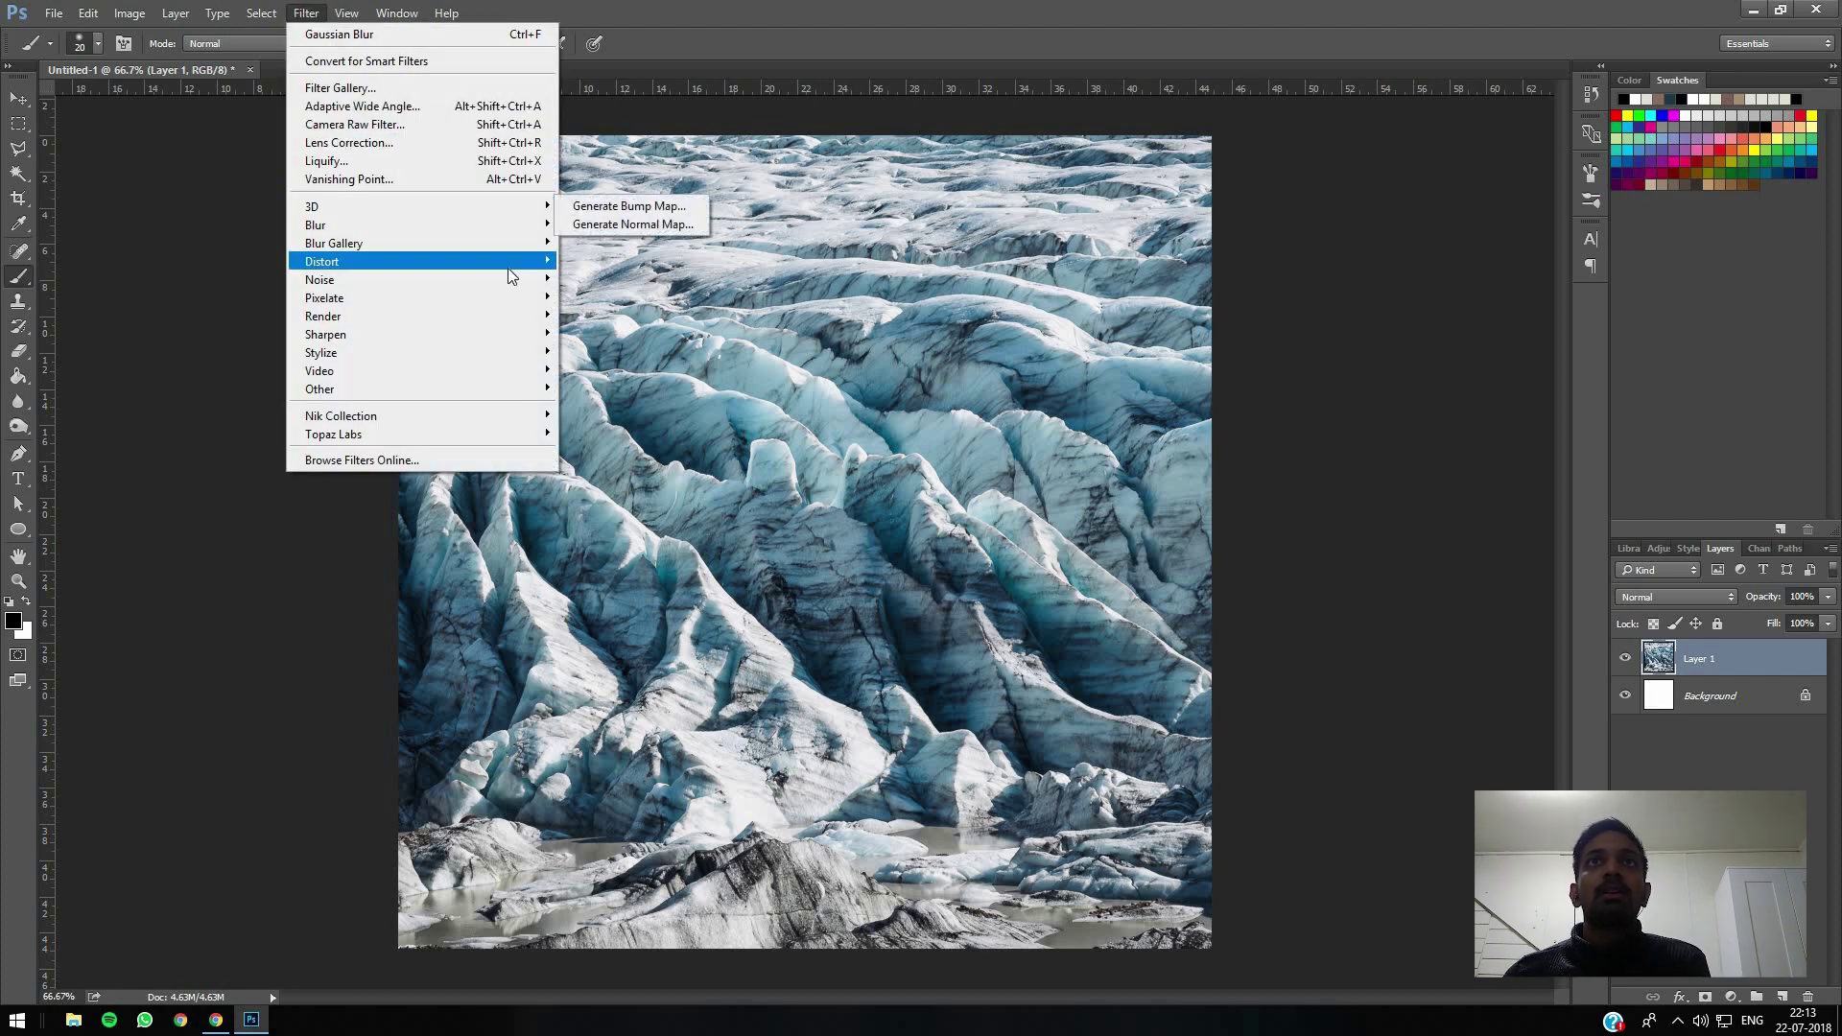
pyautogui.moveTo(508, 267)
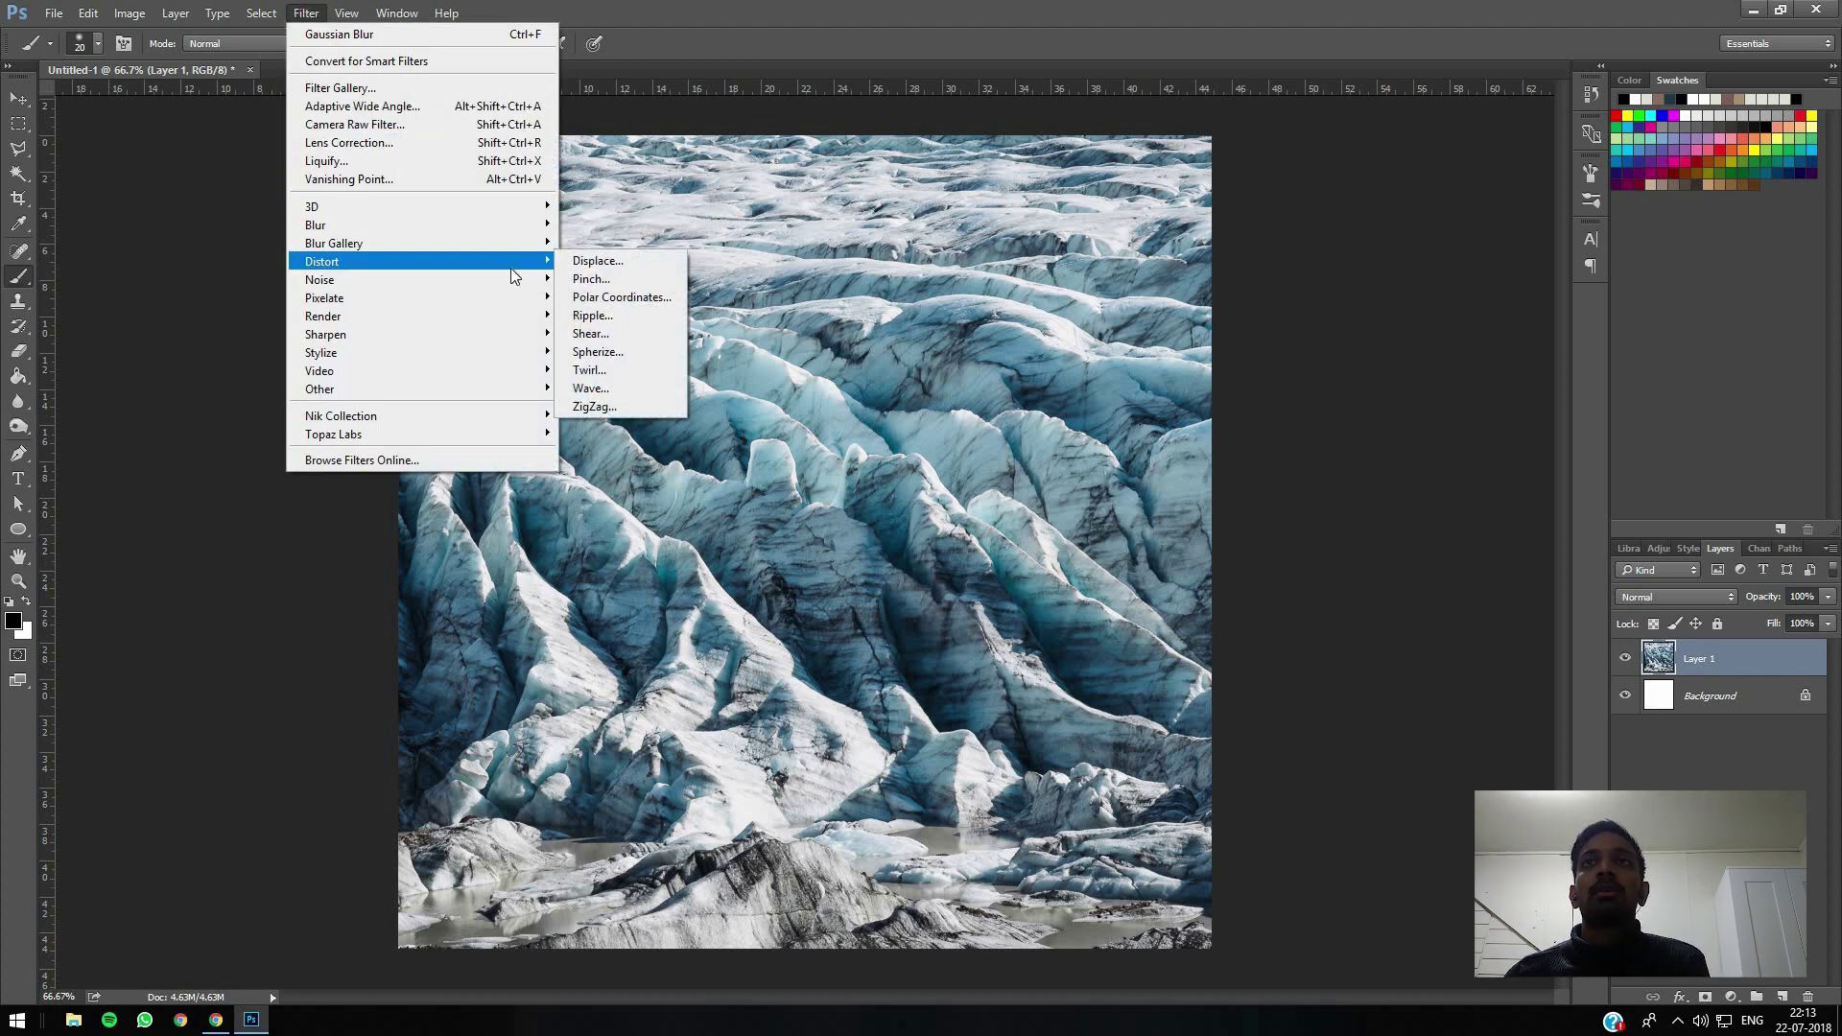
pyautogui.click(585, 301)
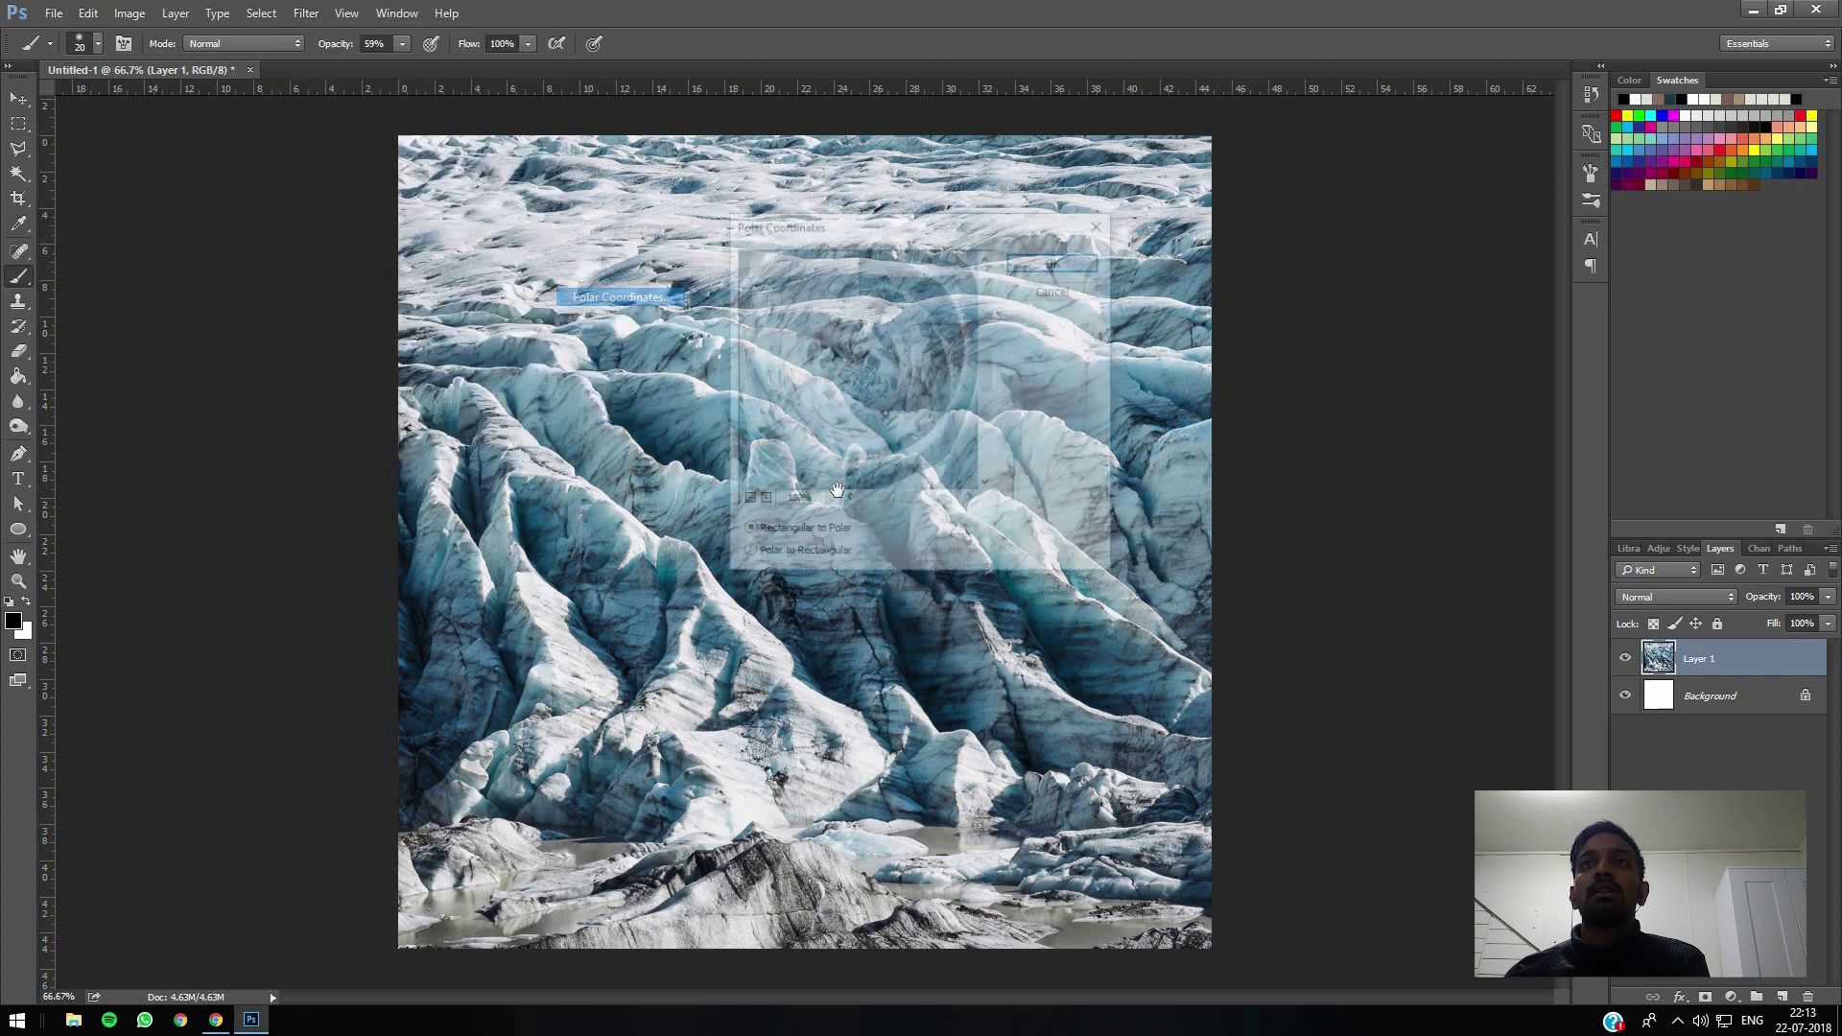
pyautogui.click(747, 502)
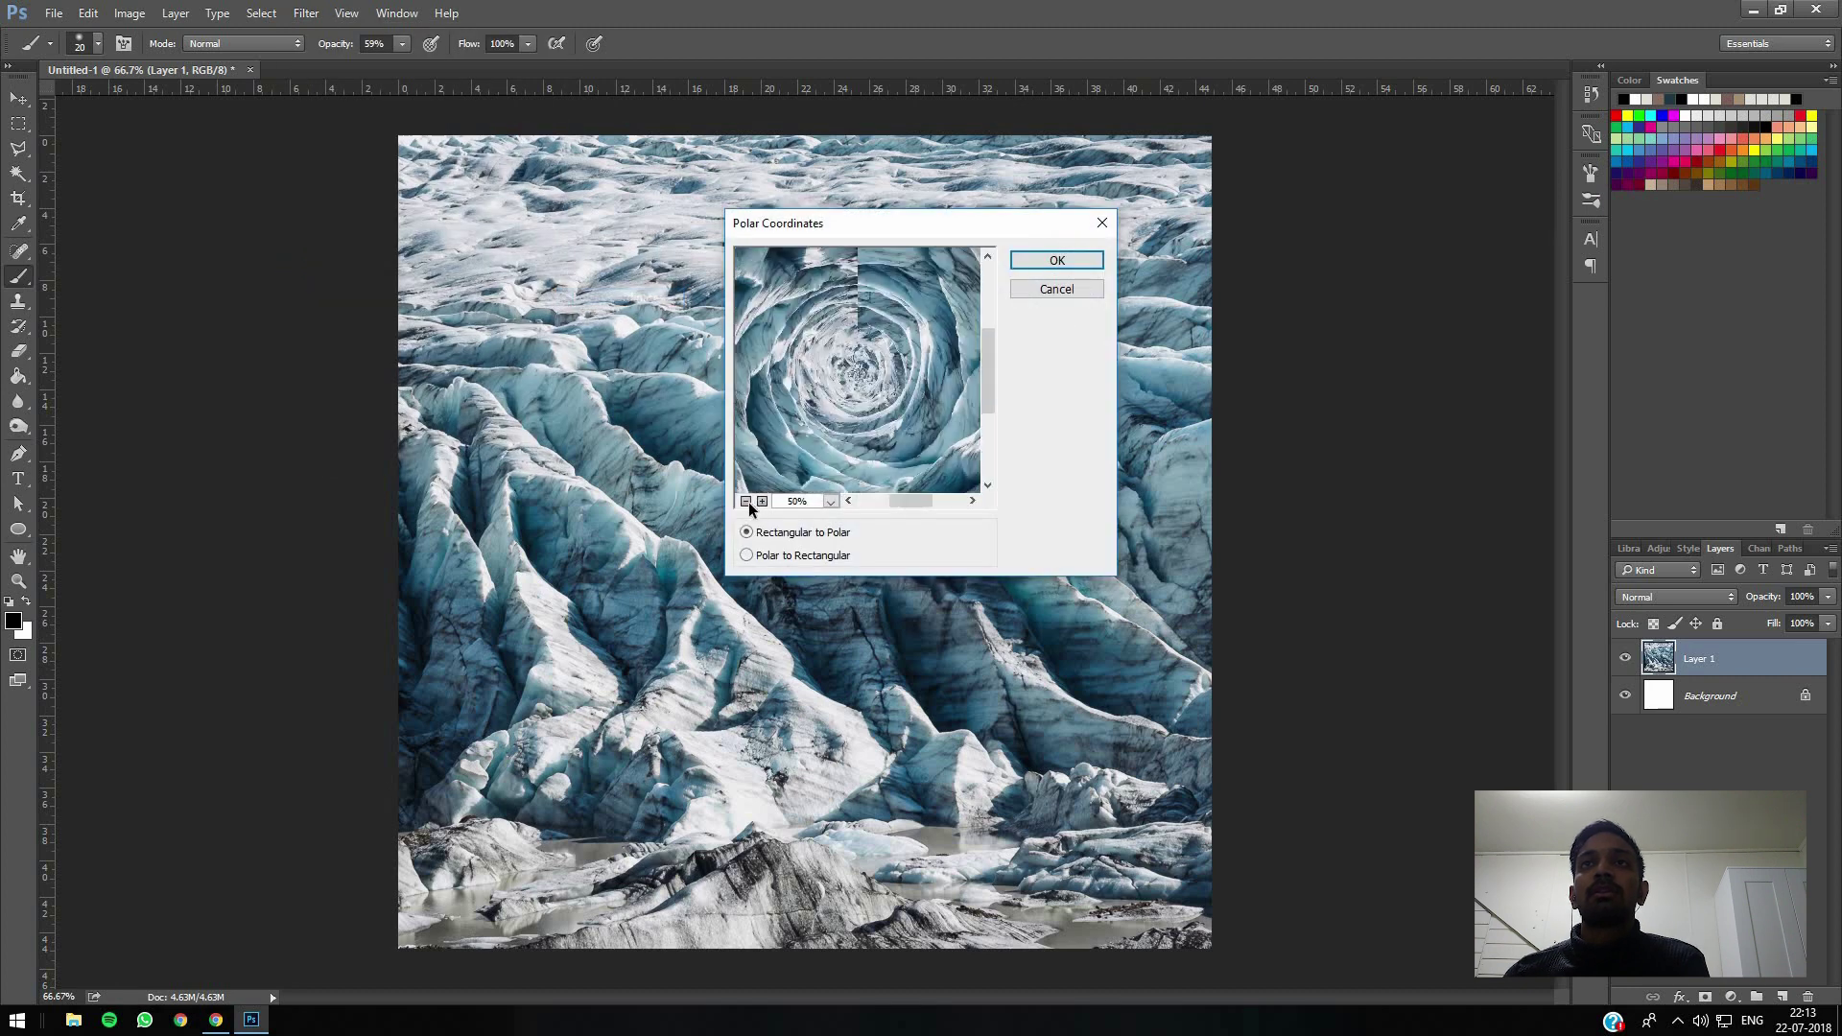
pyautogui.click(748, 502)
pyautogui.click(747, 502)
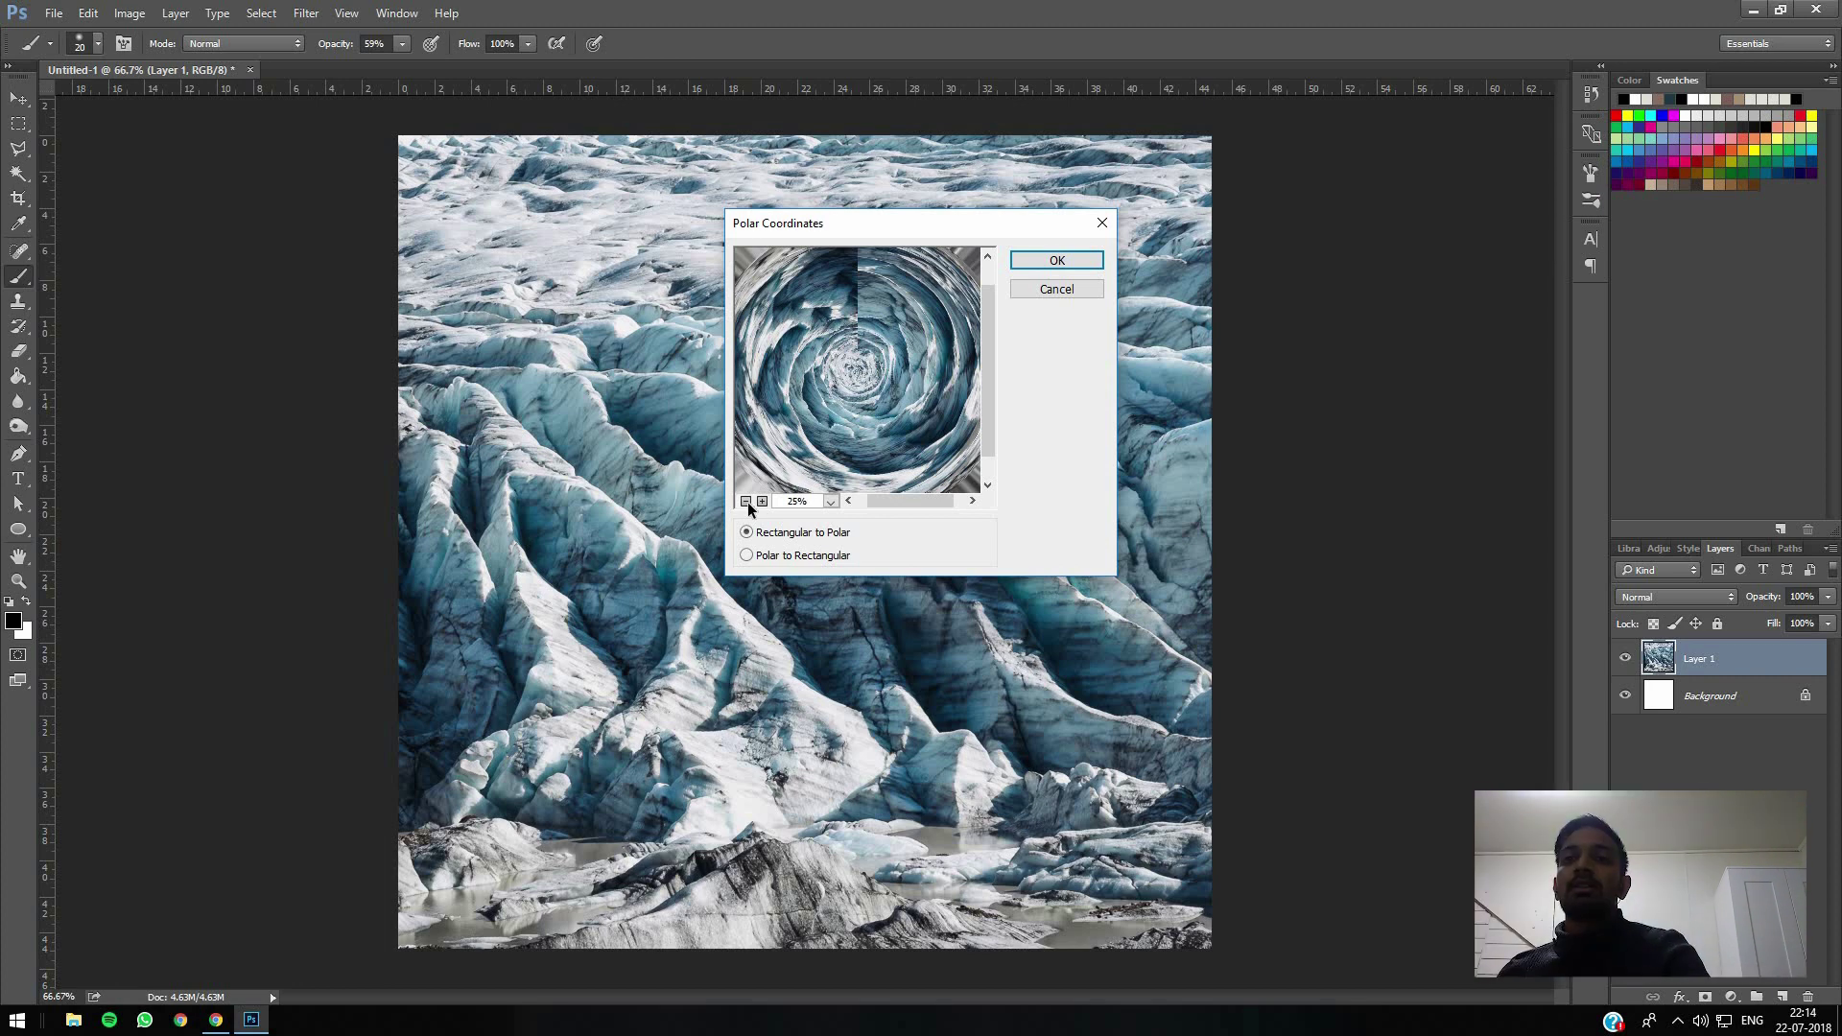
pyautogui.click(747, 502)
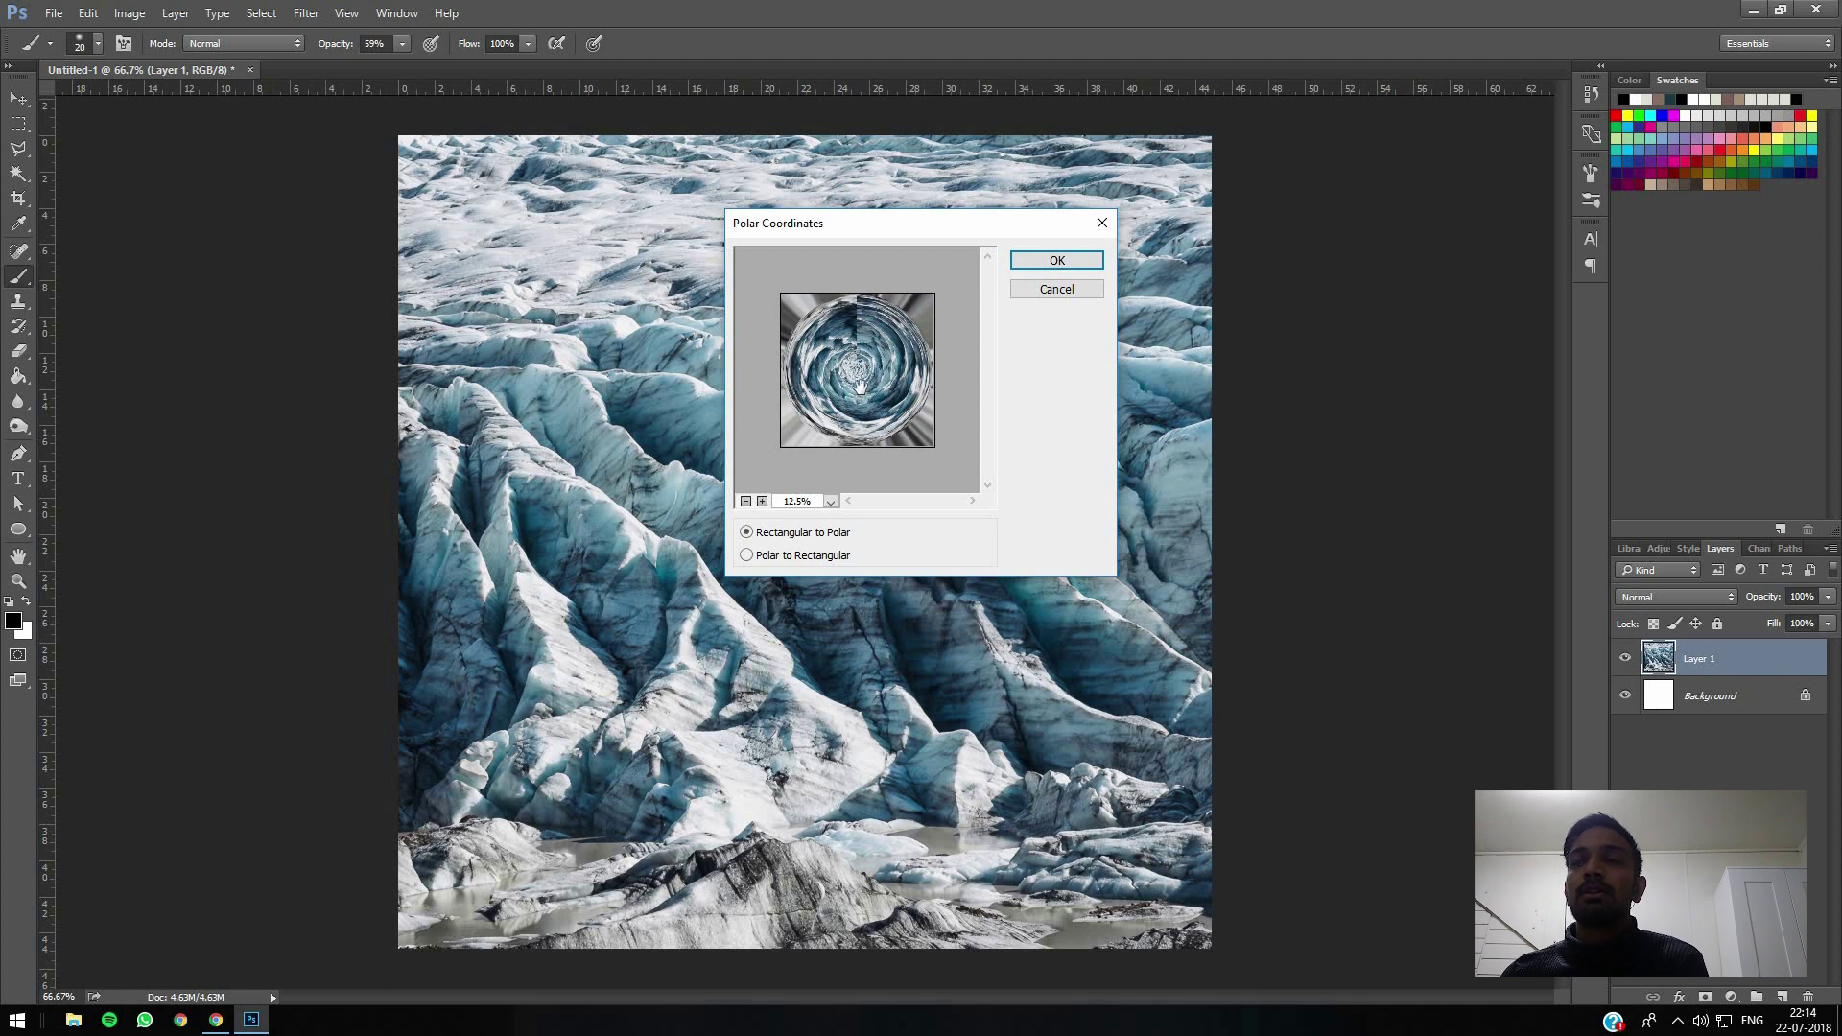
pyautogui.click(1057, 263)
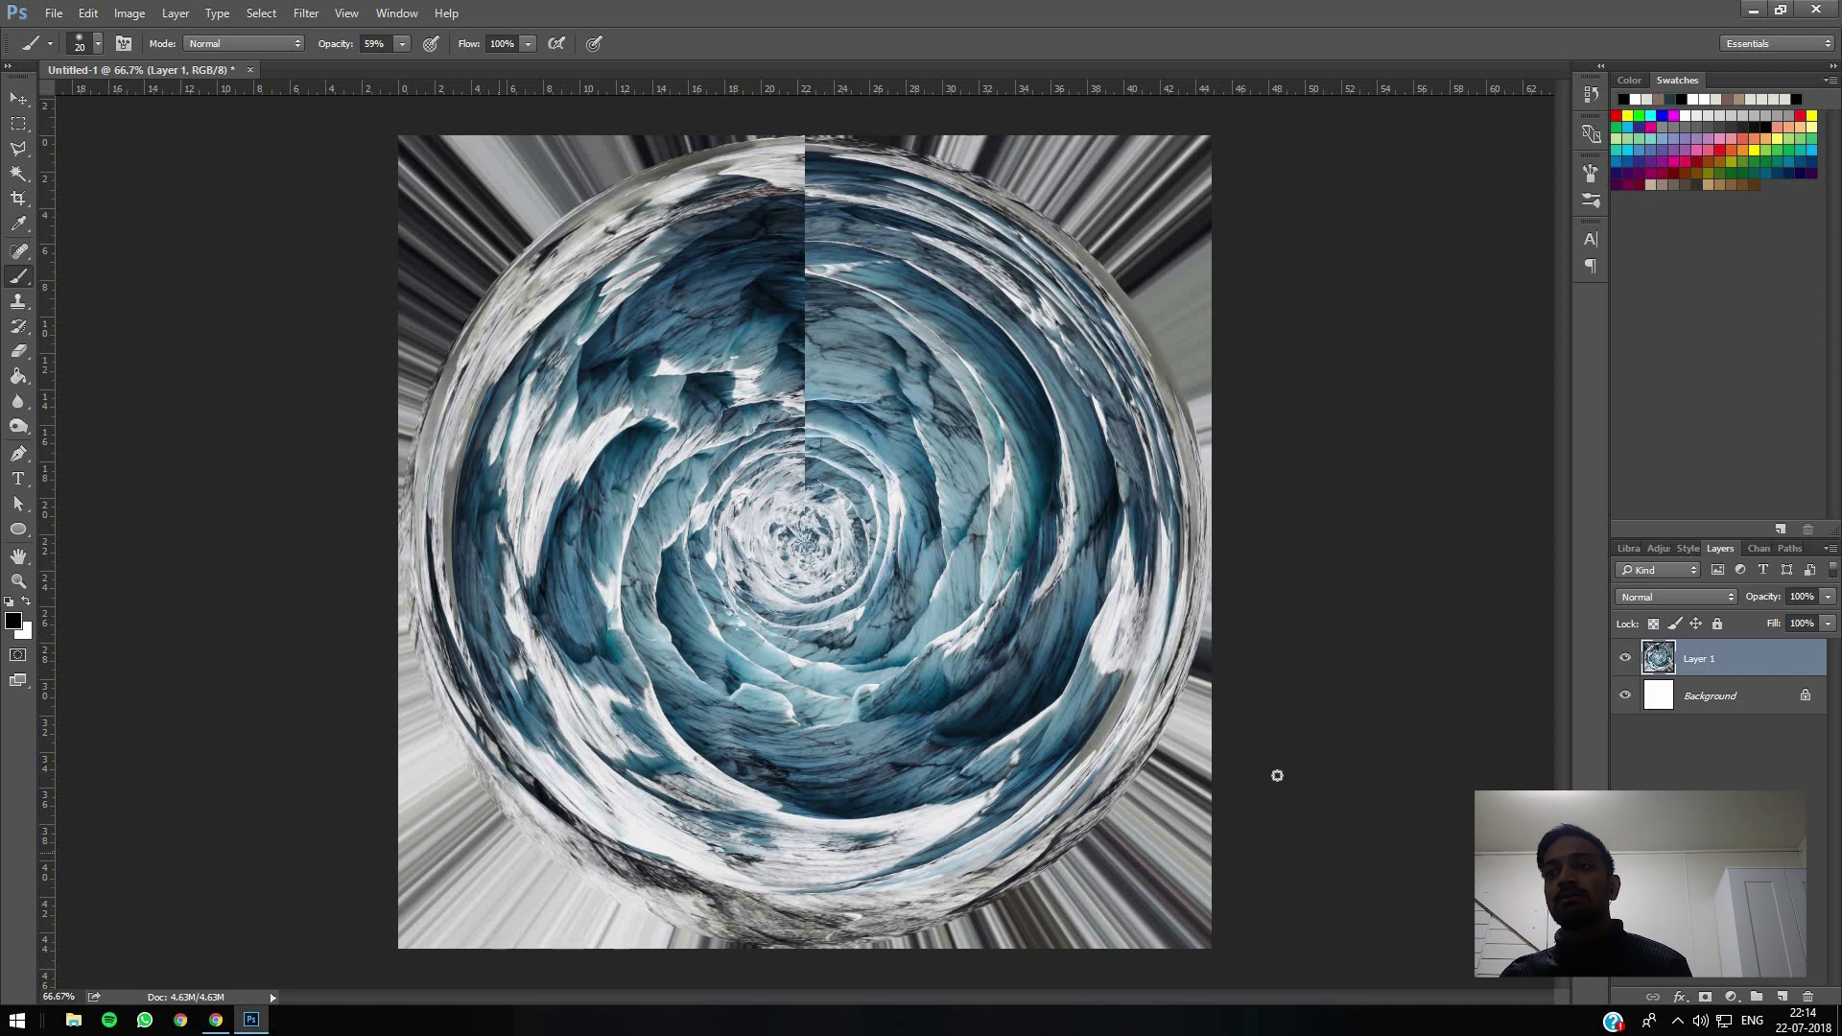
# Step: Scale the swirl layer proportionally about its centre to about 145%, pushing the streaked corners outside the canvas
pyautogui.hotkey('ctrl', 't')
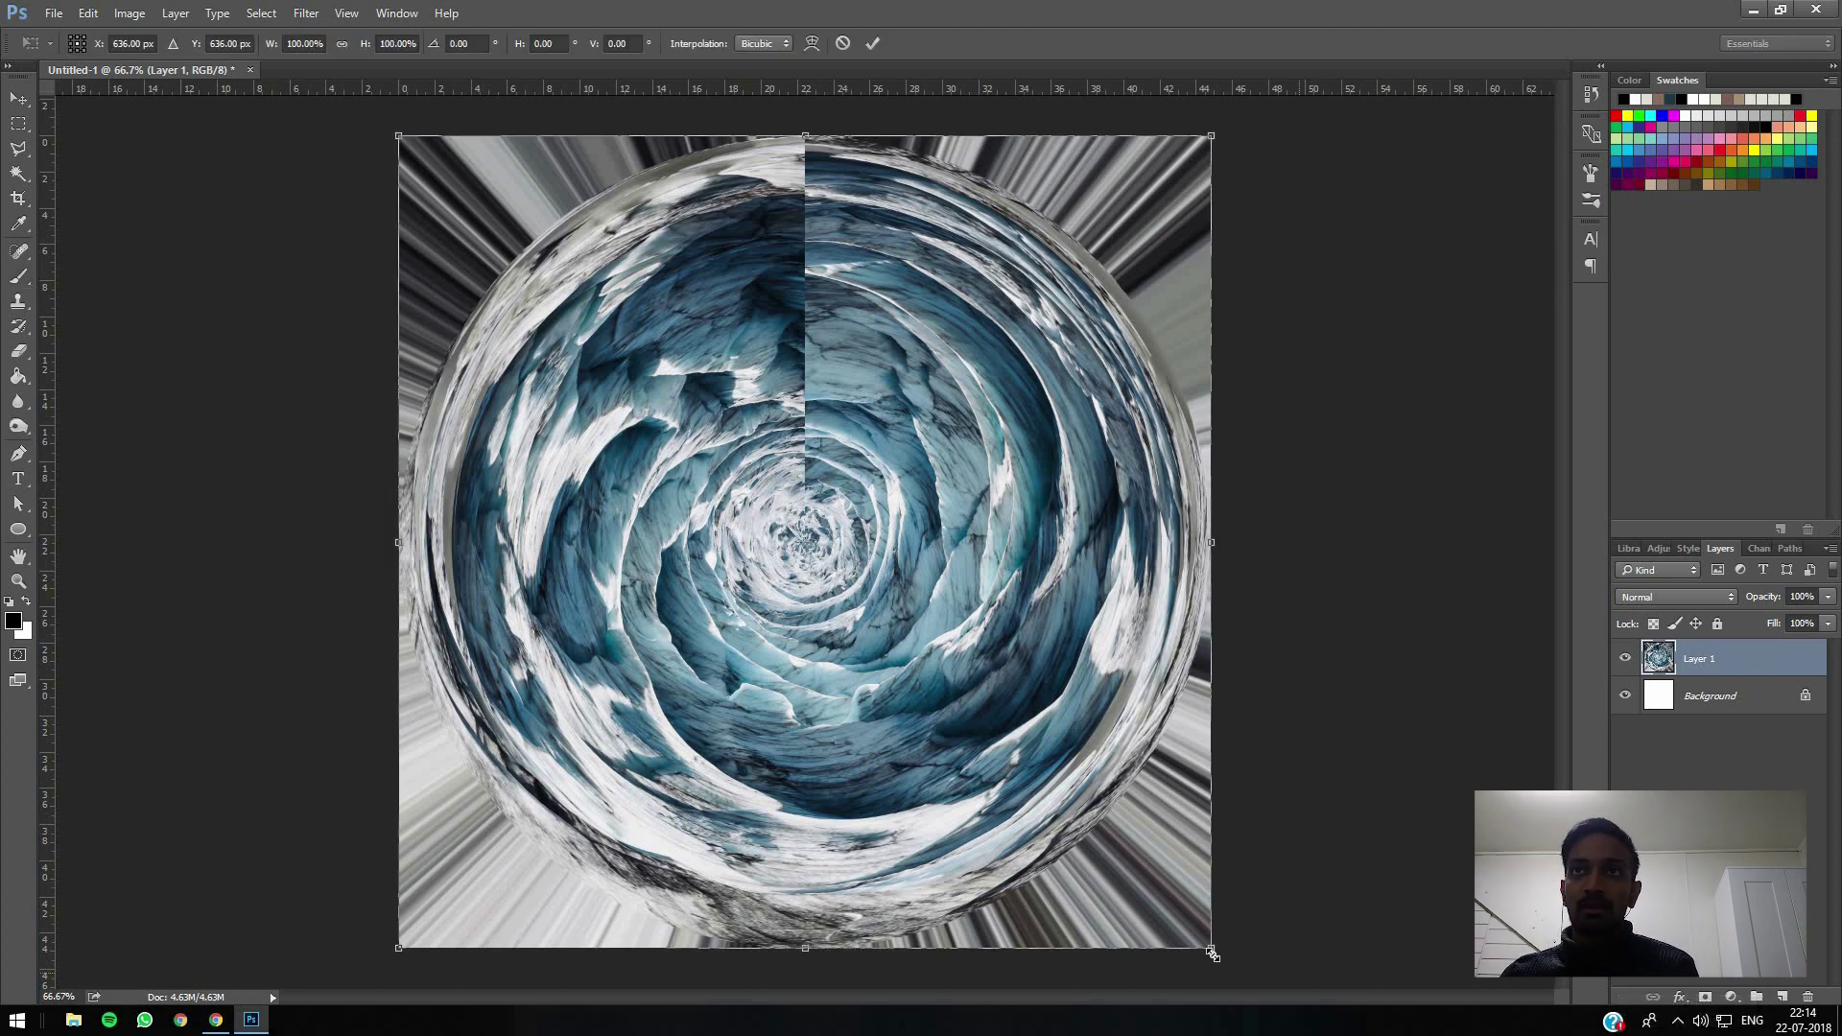
pyautogui.moveTo(1260, 1004); pyautogui.dragTo(1509, 1034)
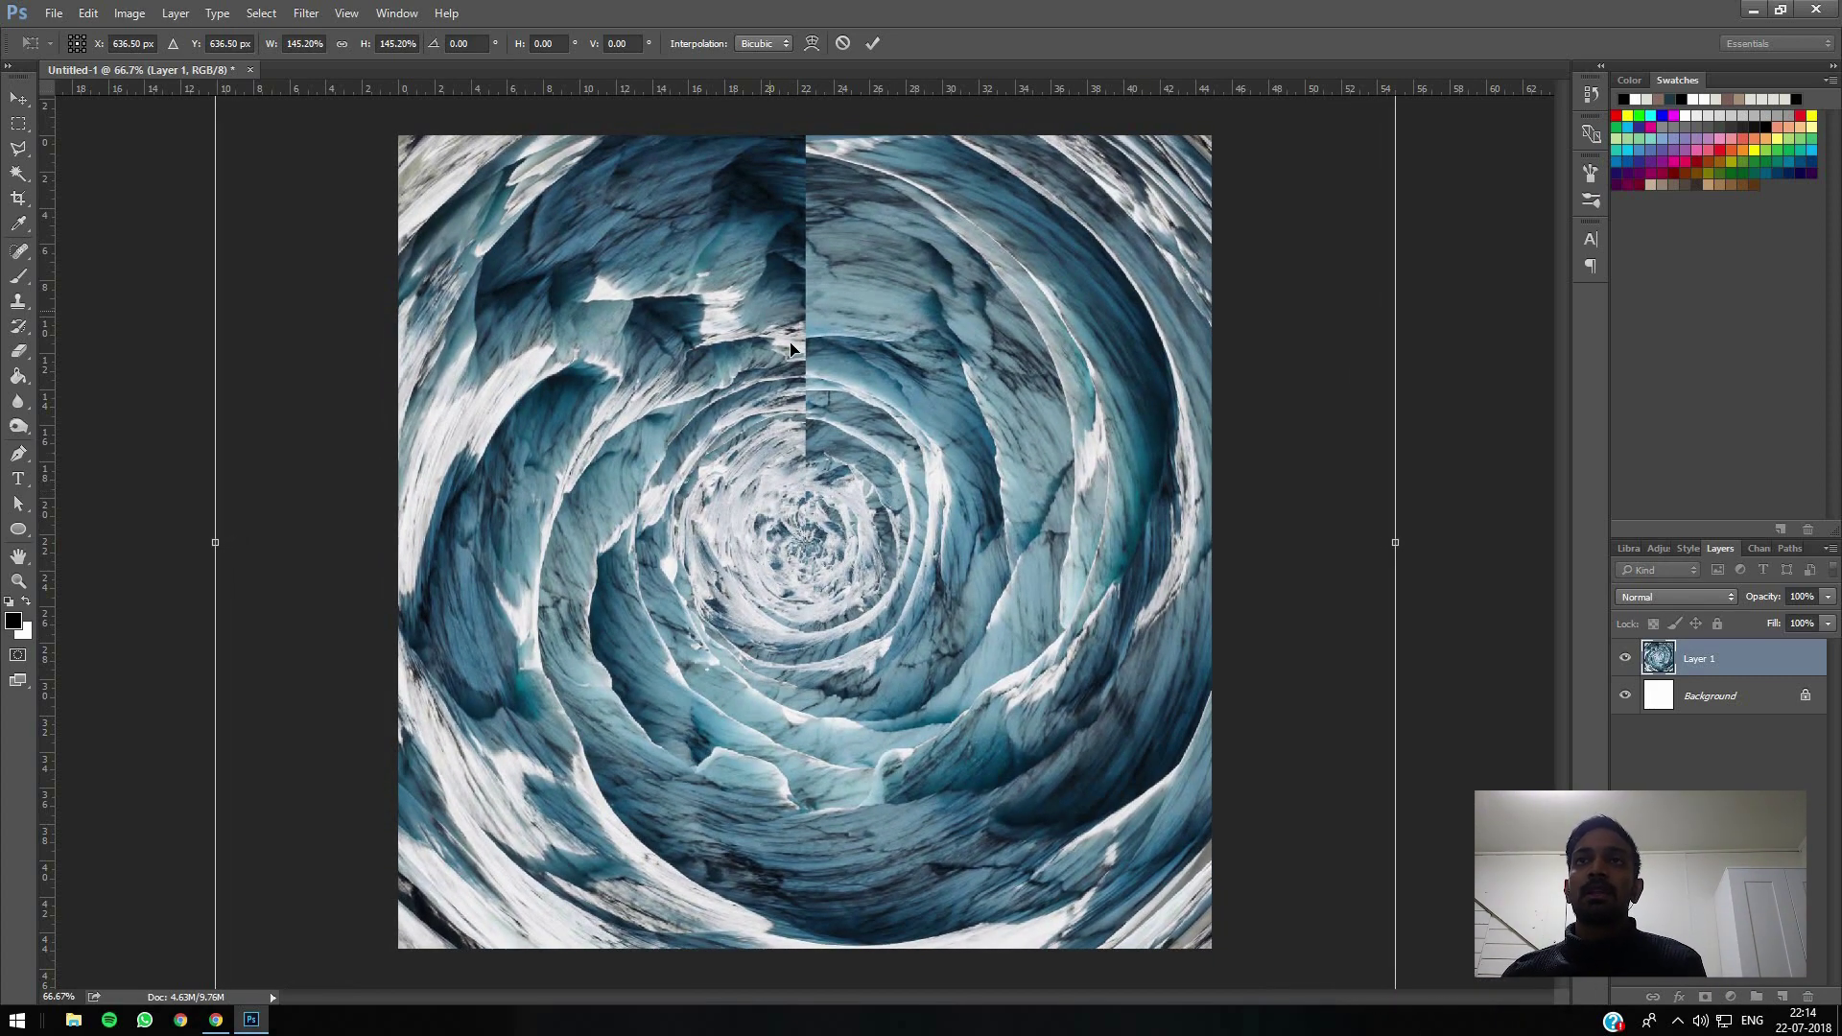
pyautogui.press('Return')
pyautogui.press('b')
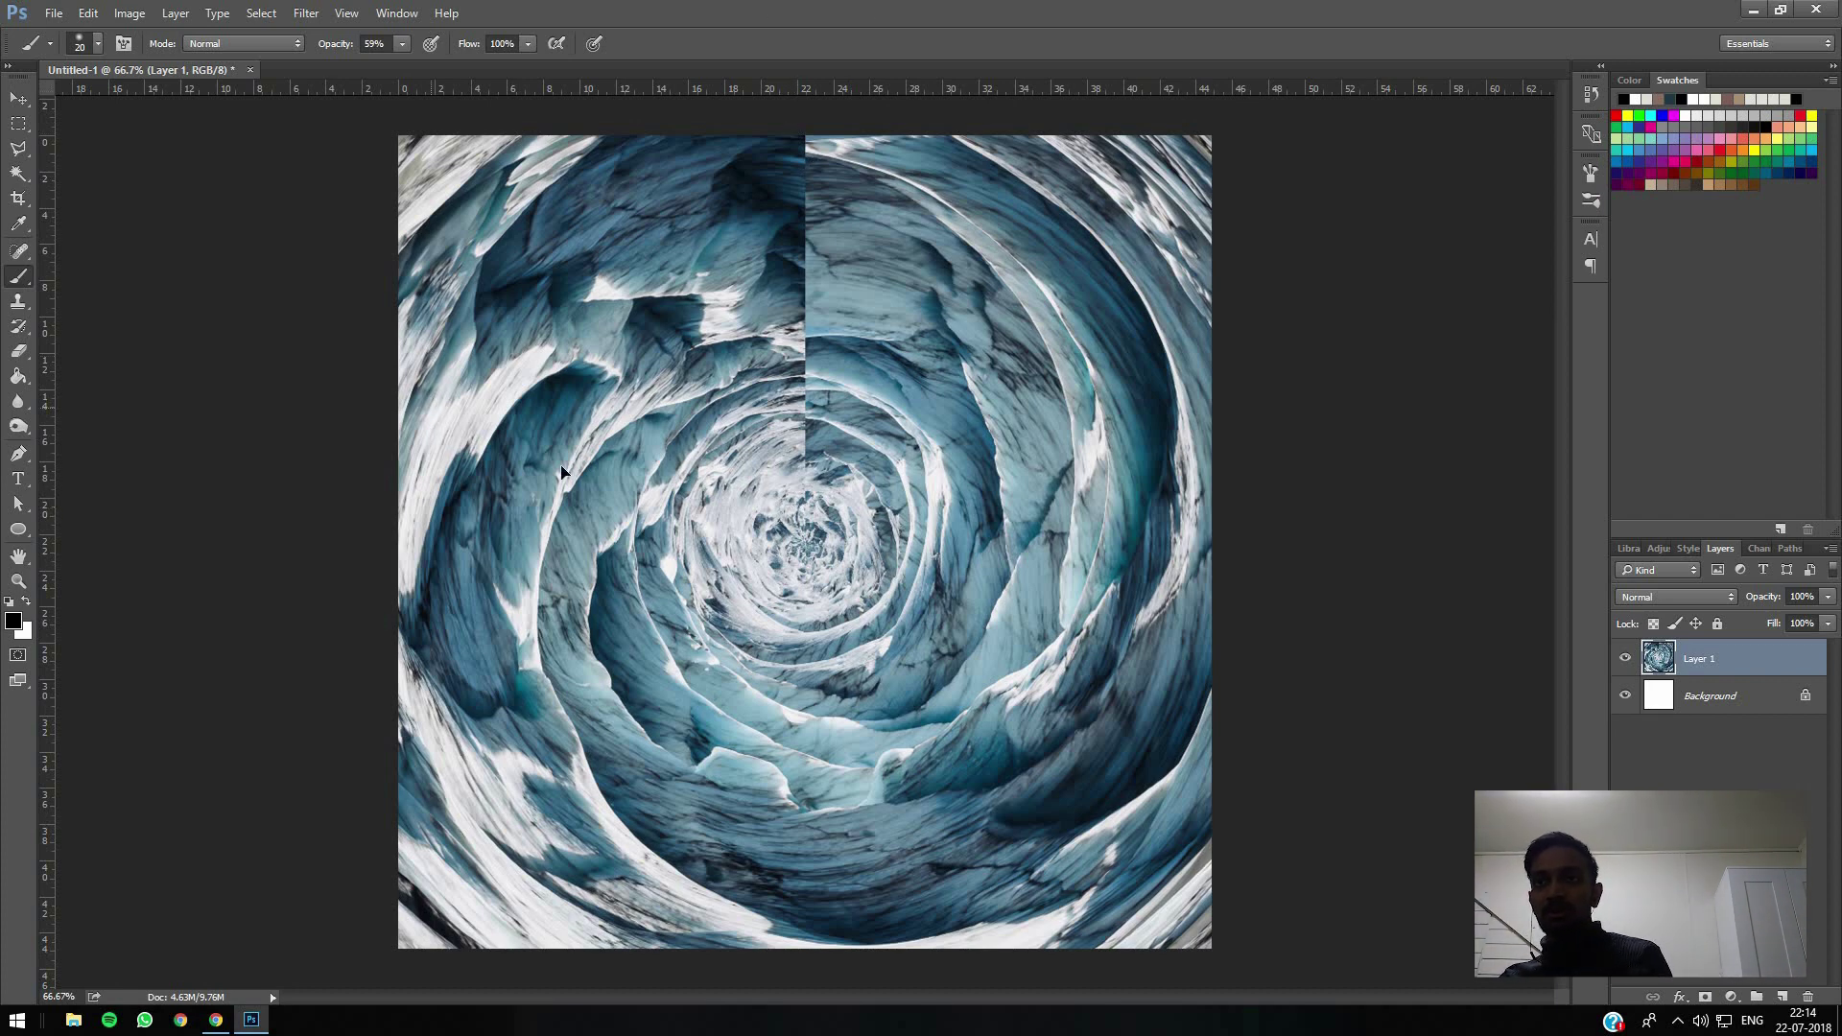
# Step: Enlarge the swirl layer further about its centre so its rings extend well beyond the canvas edges
pyautogui.hotkey('ctrl', 't')
pyautogui.hotkey('ctrl', '0')
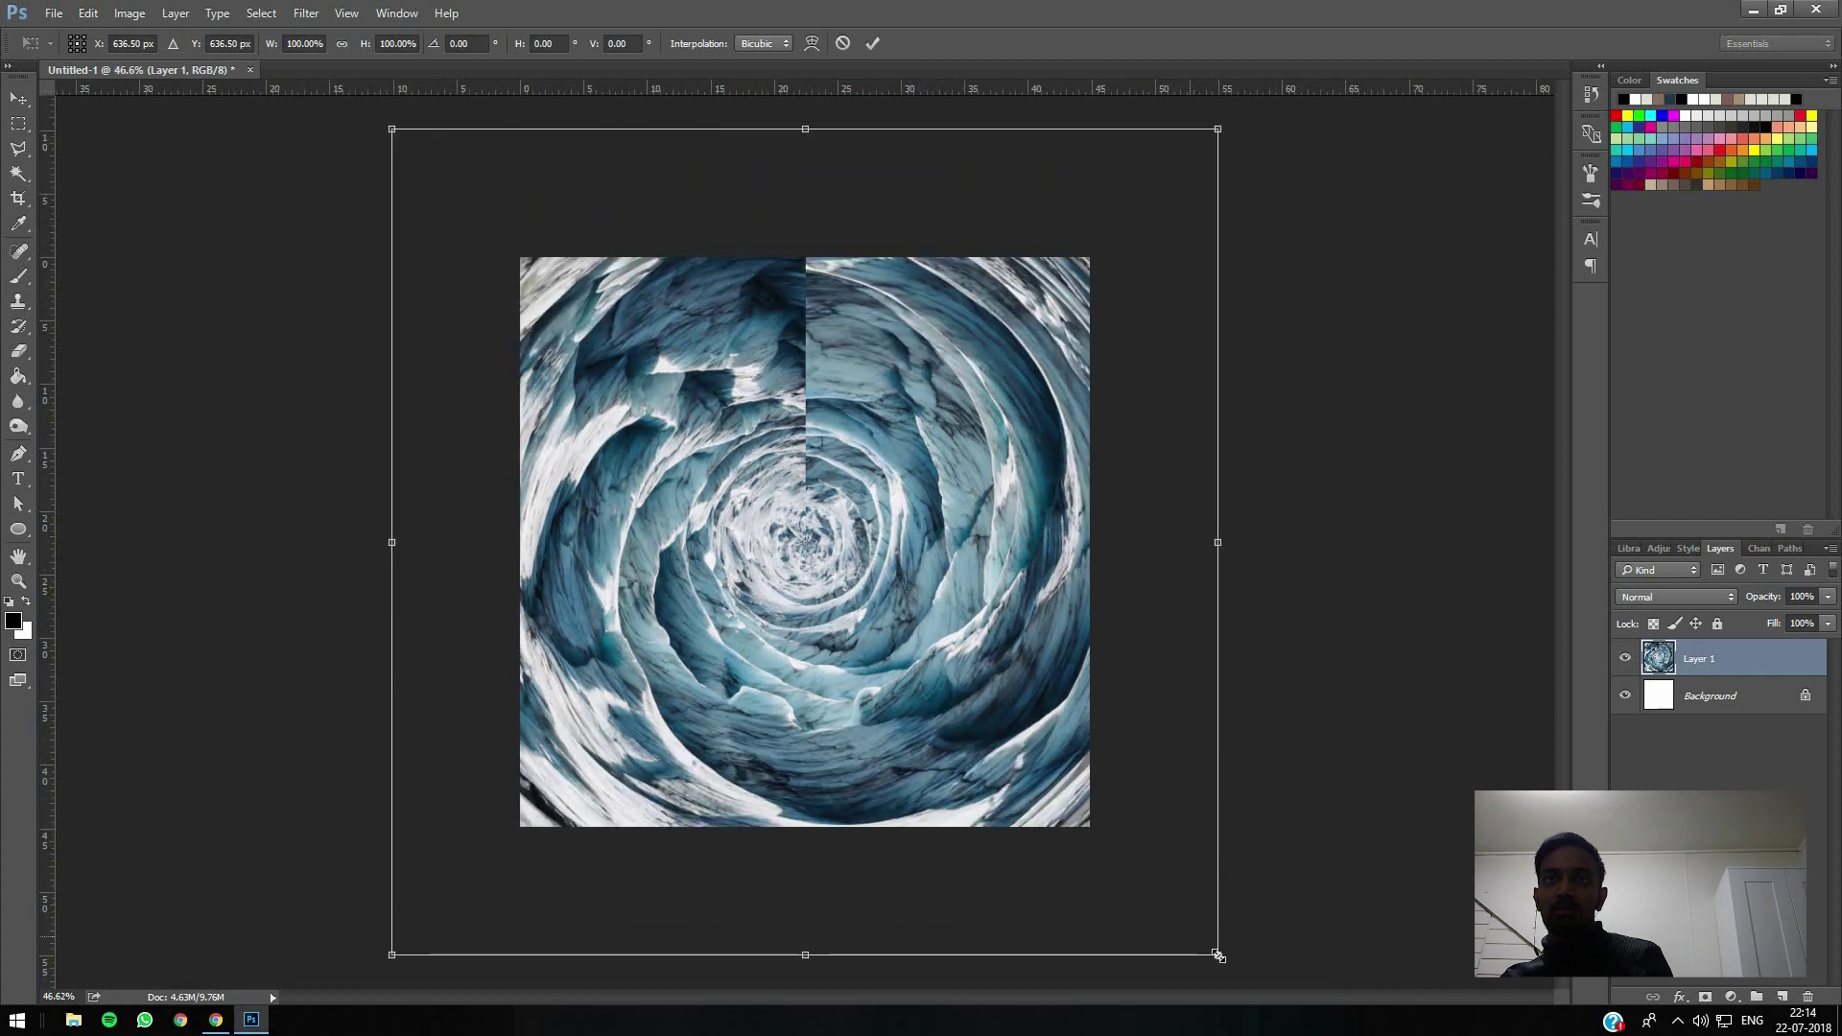
pyautogui.moveTo(1217, 954); pyautogui.dragTo(1364, 1033)
pyautogui.press('Return')
pyautogui.hotkey('ctrl', '0')
pyautogui.scroll(-1, 812, 549)
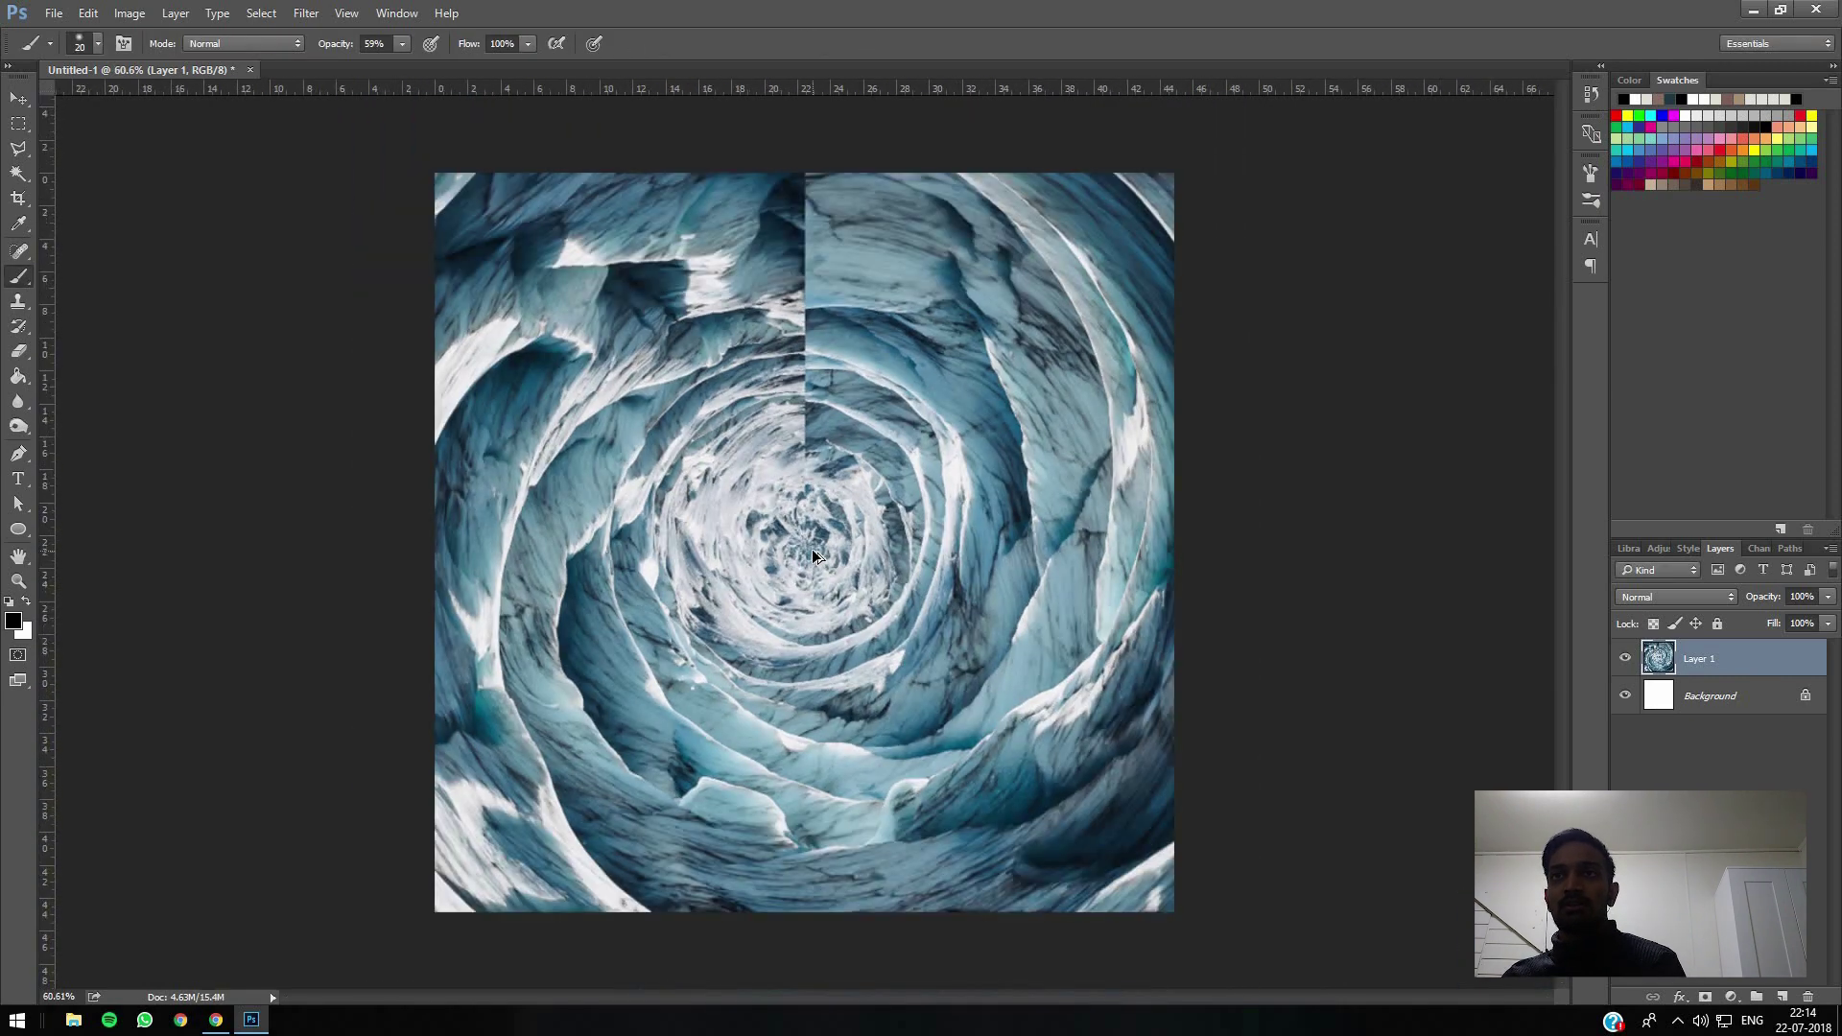
# Step: Scale the swirl layer down slightly about its centre, to about 94%
pyautogui.scroll(-3, 820, 551)
pyautogui.hotkey('ctrl', 't')
pyautogui.scroll(-3, 1108, 683)
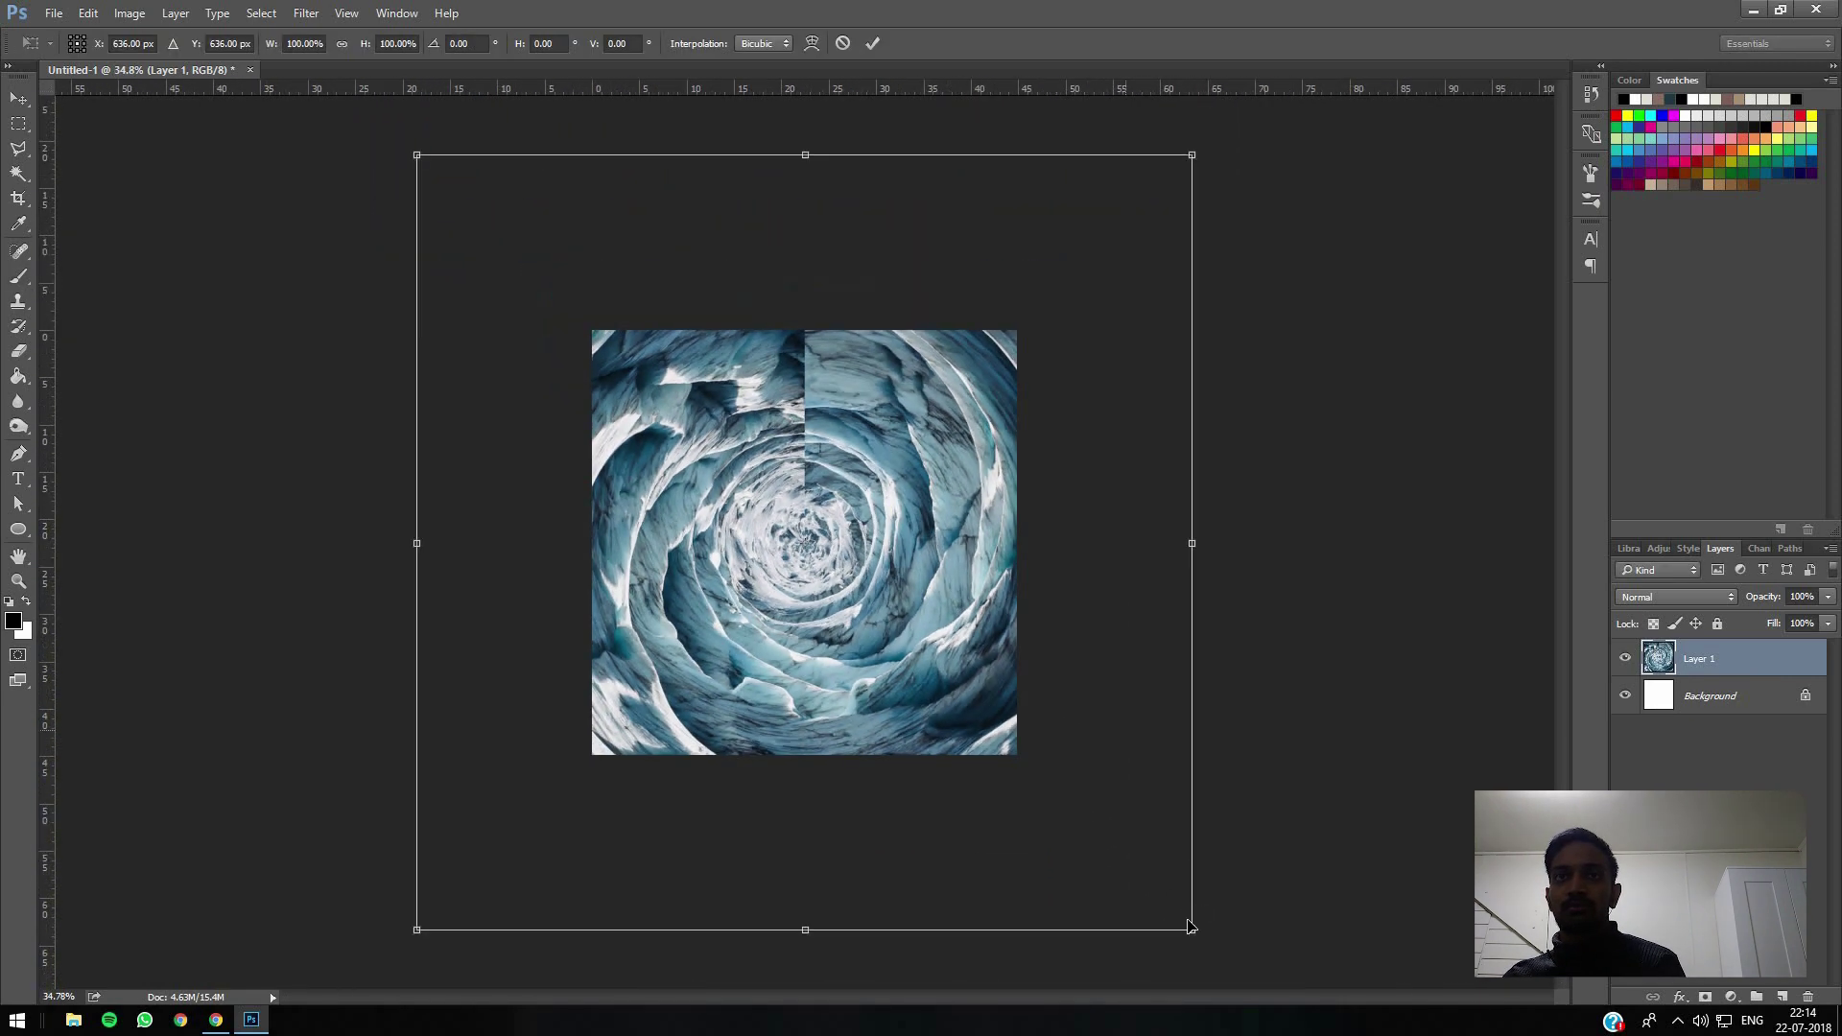
pyautogui.moveTo(1191, 930); pyautogui.dragTo(1167, 907)
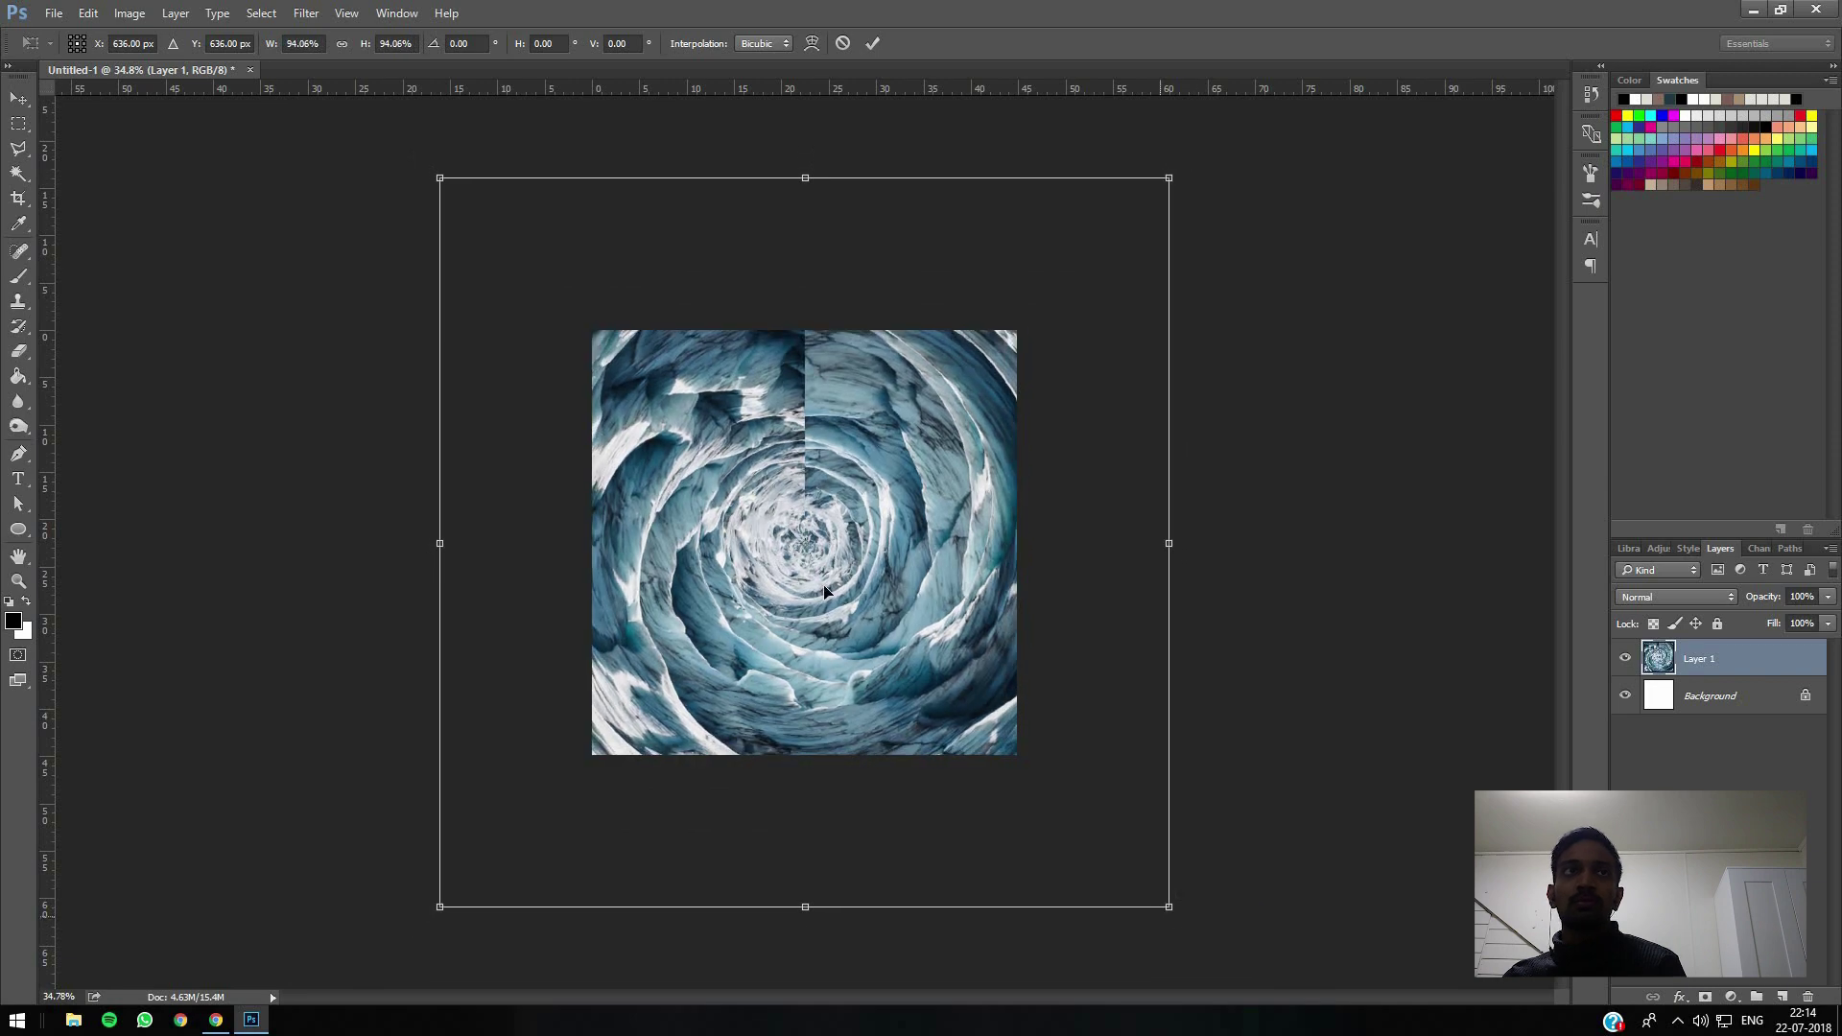
pyautogui.press('Return')
pyautogui.hotkey('ctrl', '0')
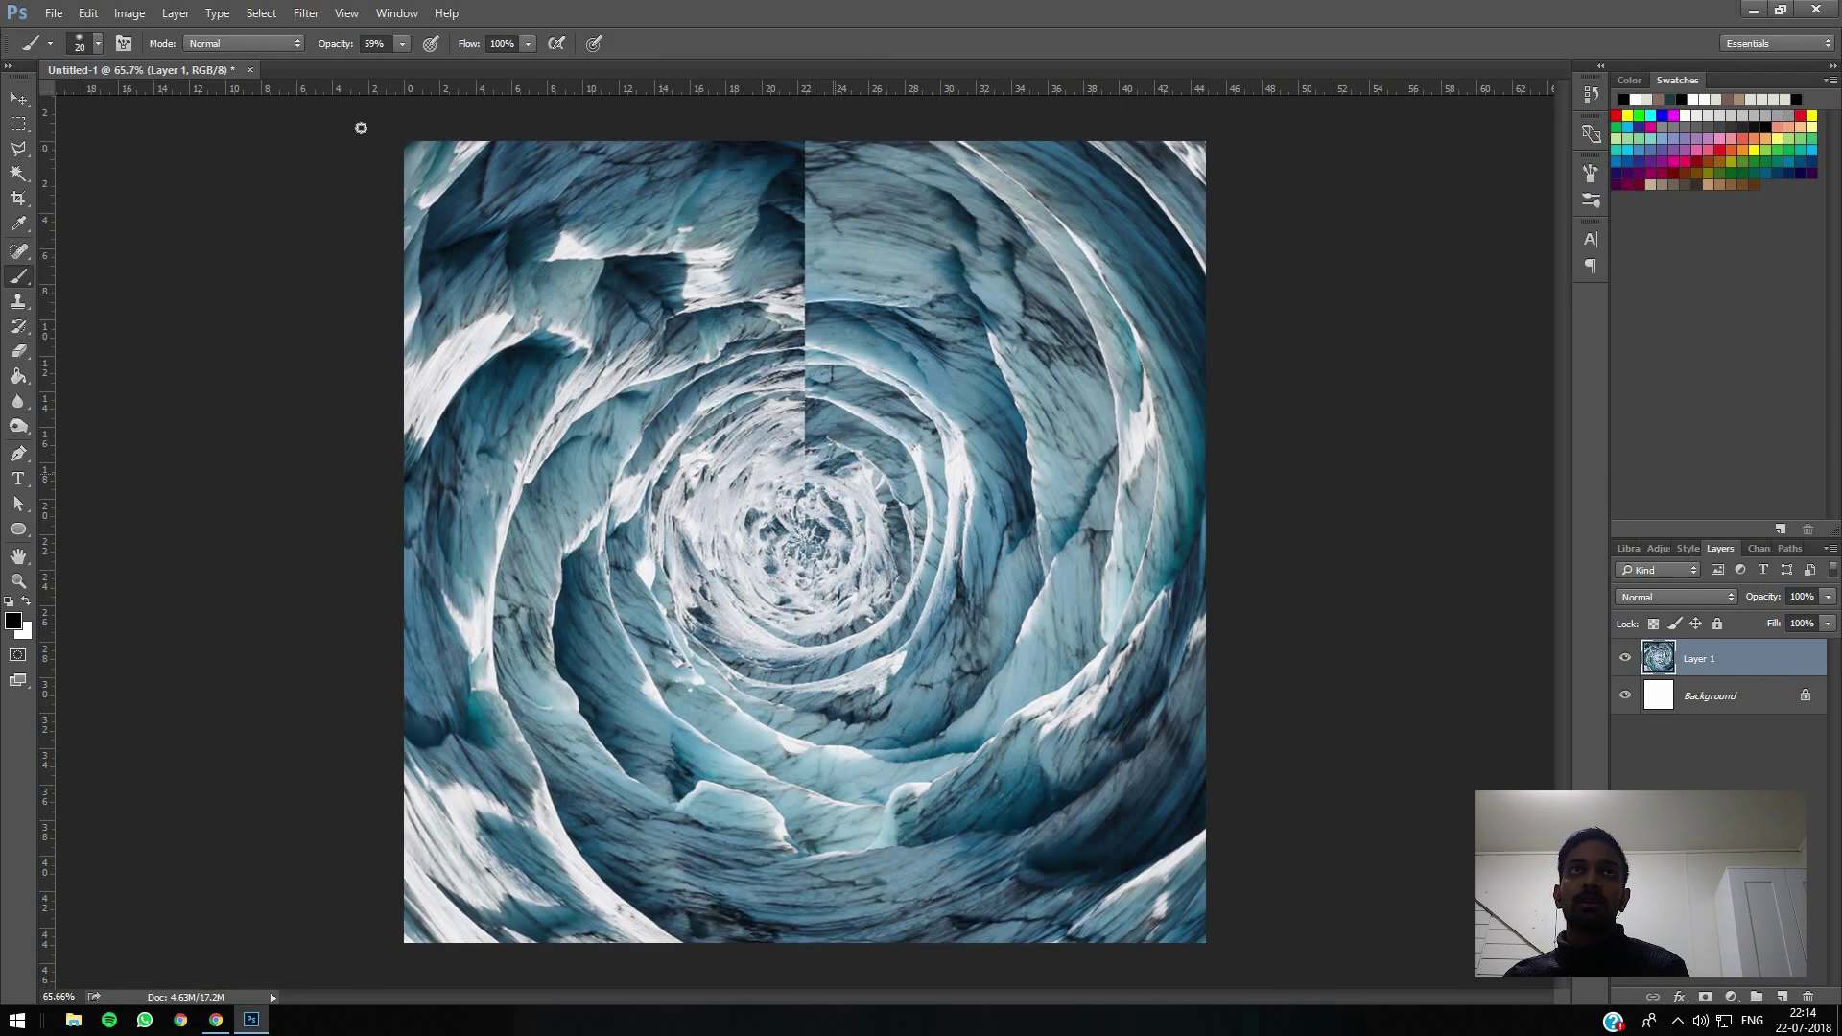
# Step: Apply the Pinch filter to the swirl layer with a slight positive amount, previewing the whole image at 12.5%
pyautogui.click(308, 13)
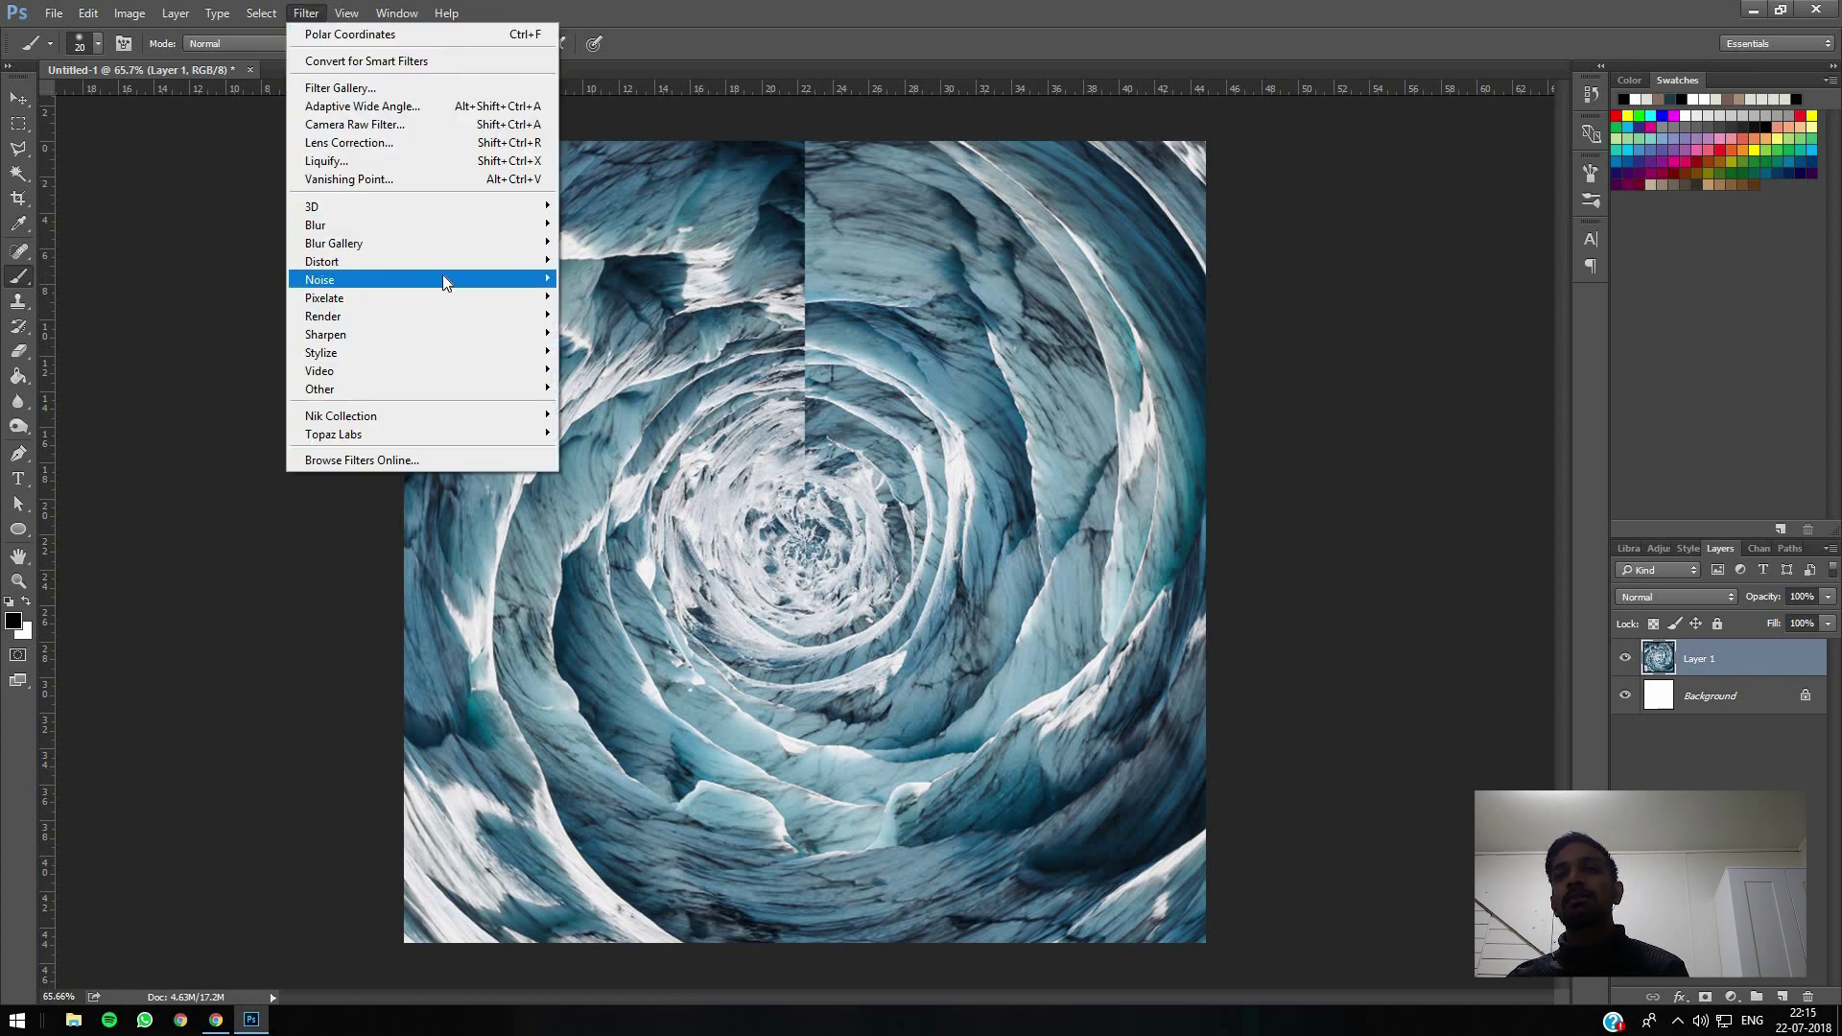
pyautogui.moveTo(464, 268)
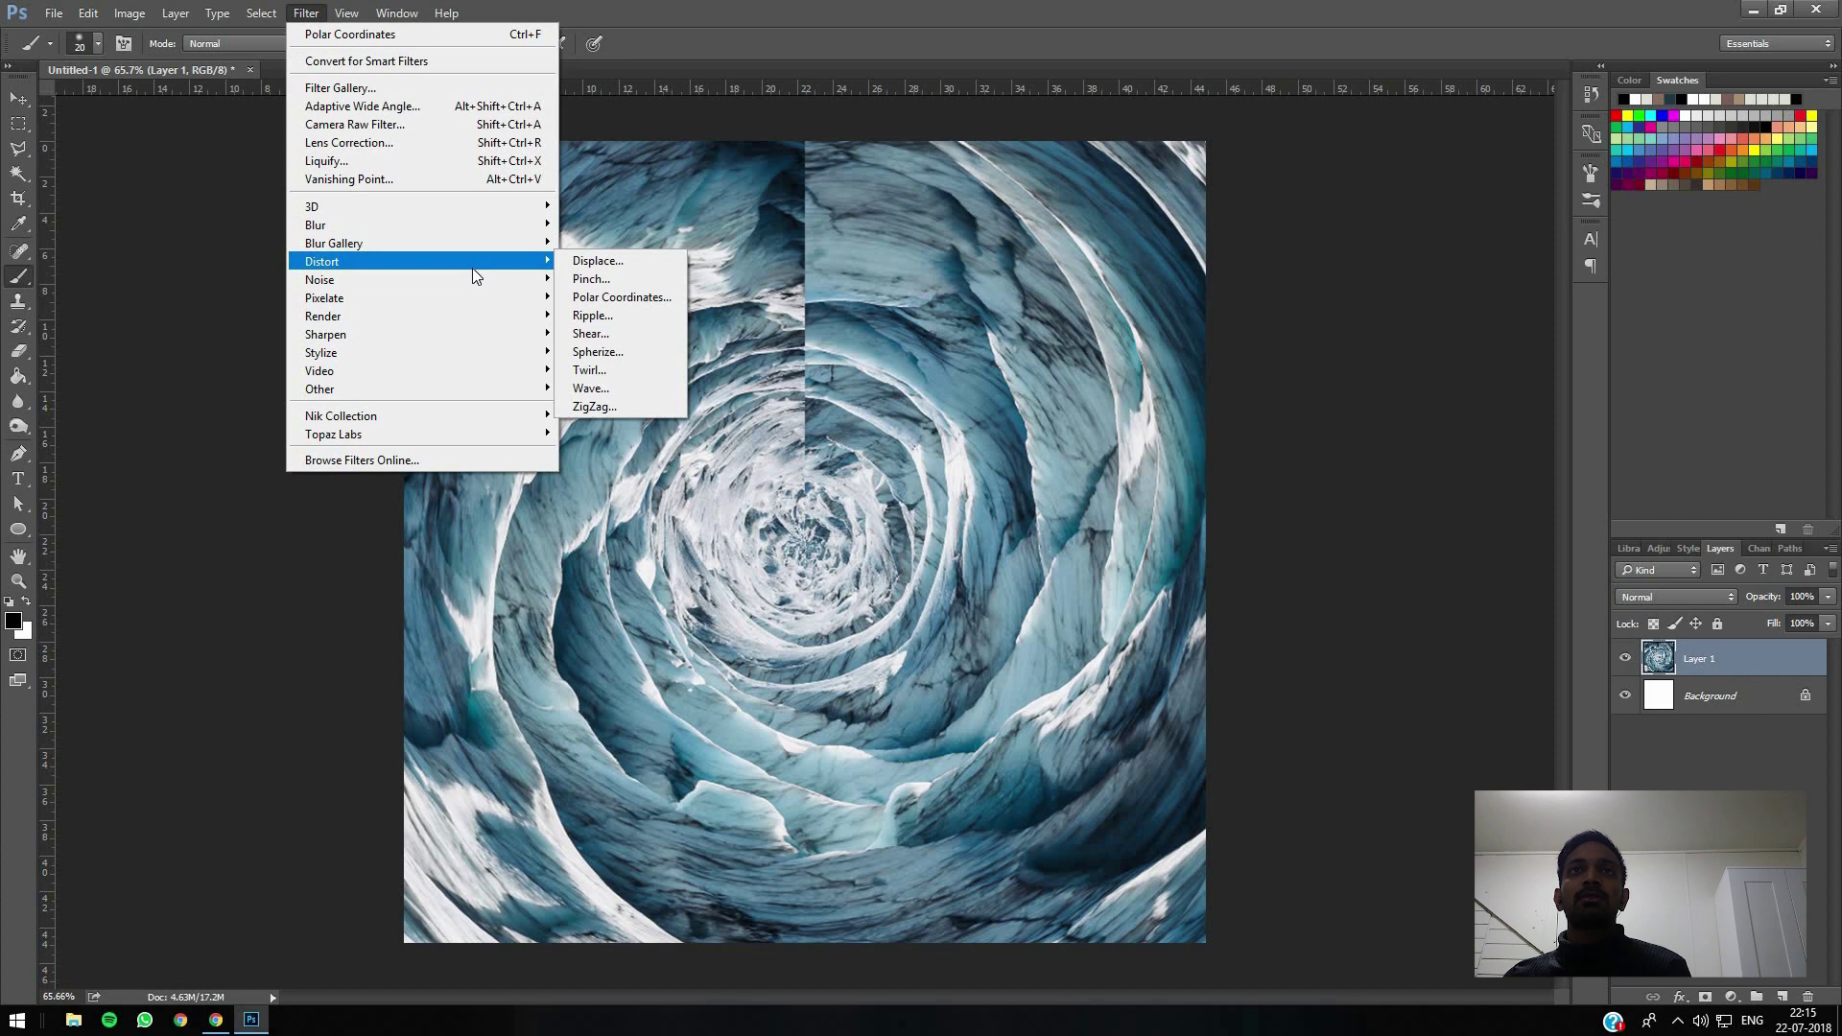
pyautogui.click(587, 279)
pyautogui.moveTo(918, 233); pyautogui.dragTo(1270, 283)
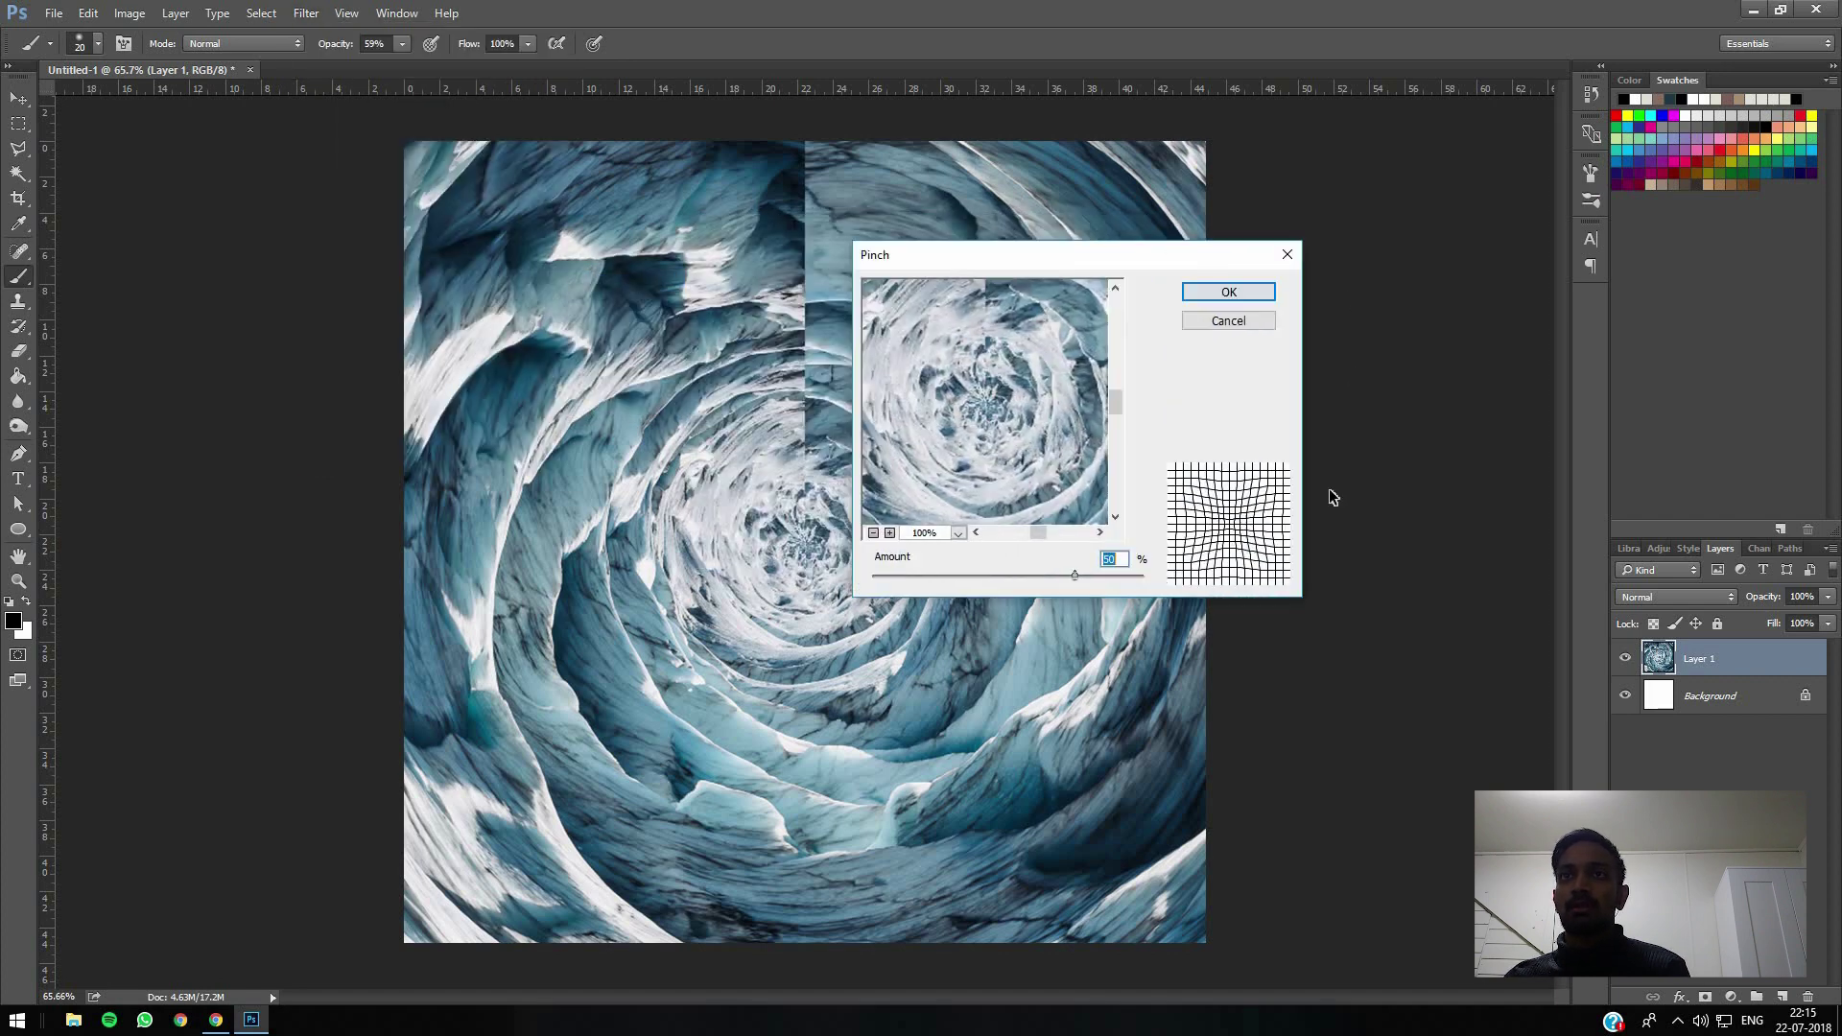
pyautogui.moveTo(1270, 596)
pyautogui.mouseDown()
pyautogui.moveTo(1341, 615)
pyautogui.moveTo(1286, 614)
pyautogui.mouseUp()
pyautogui.click(1069, 556)
pyautogui.click(1069, 556)
pyautogui.click(1069, 557)
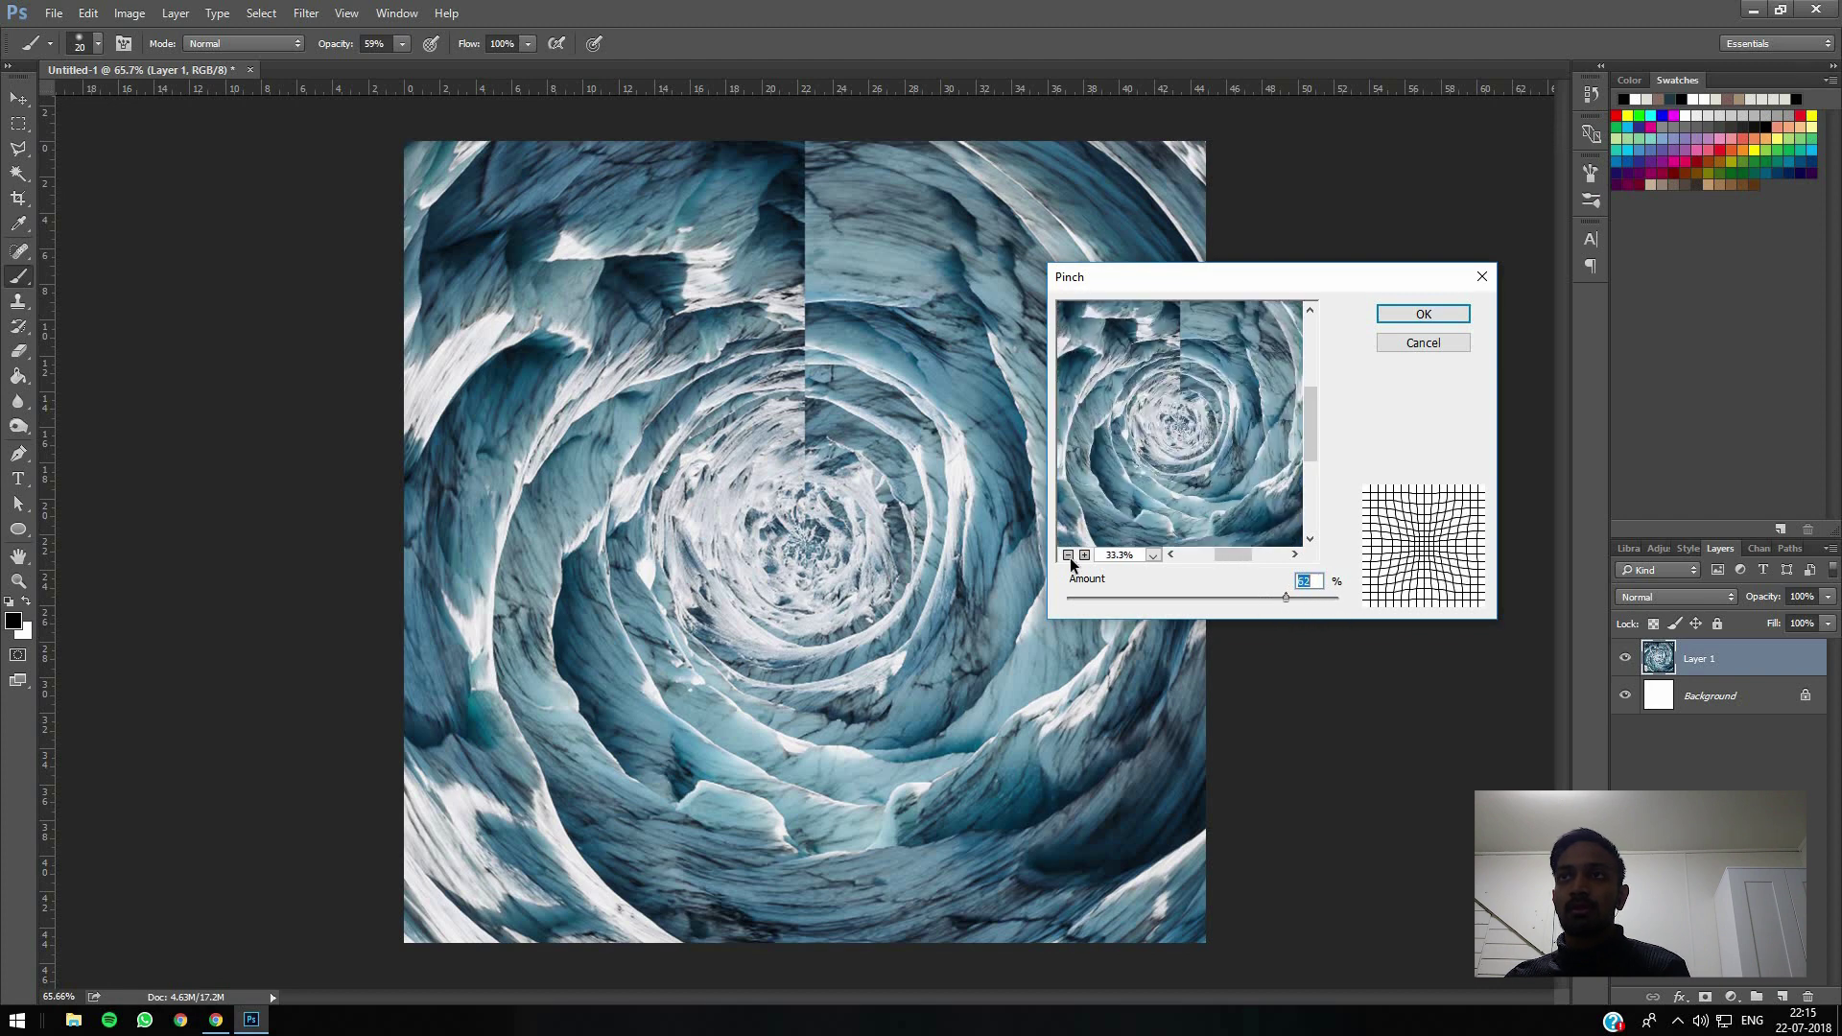
pyautogui.click(1069, 557)
pyautogui.moveTo(1287, 596); pyautogui.dragTo(1206, 591)
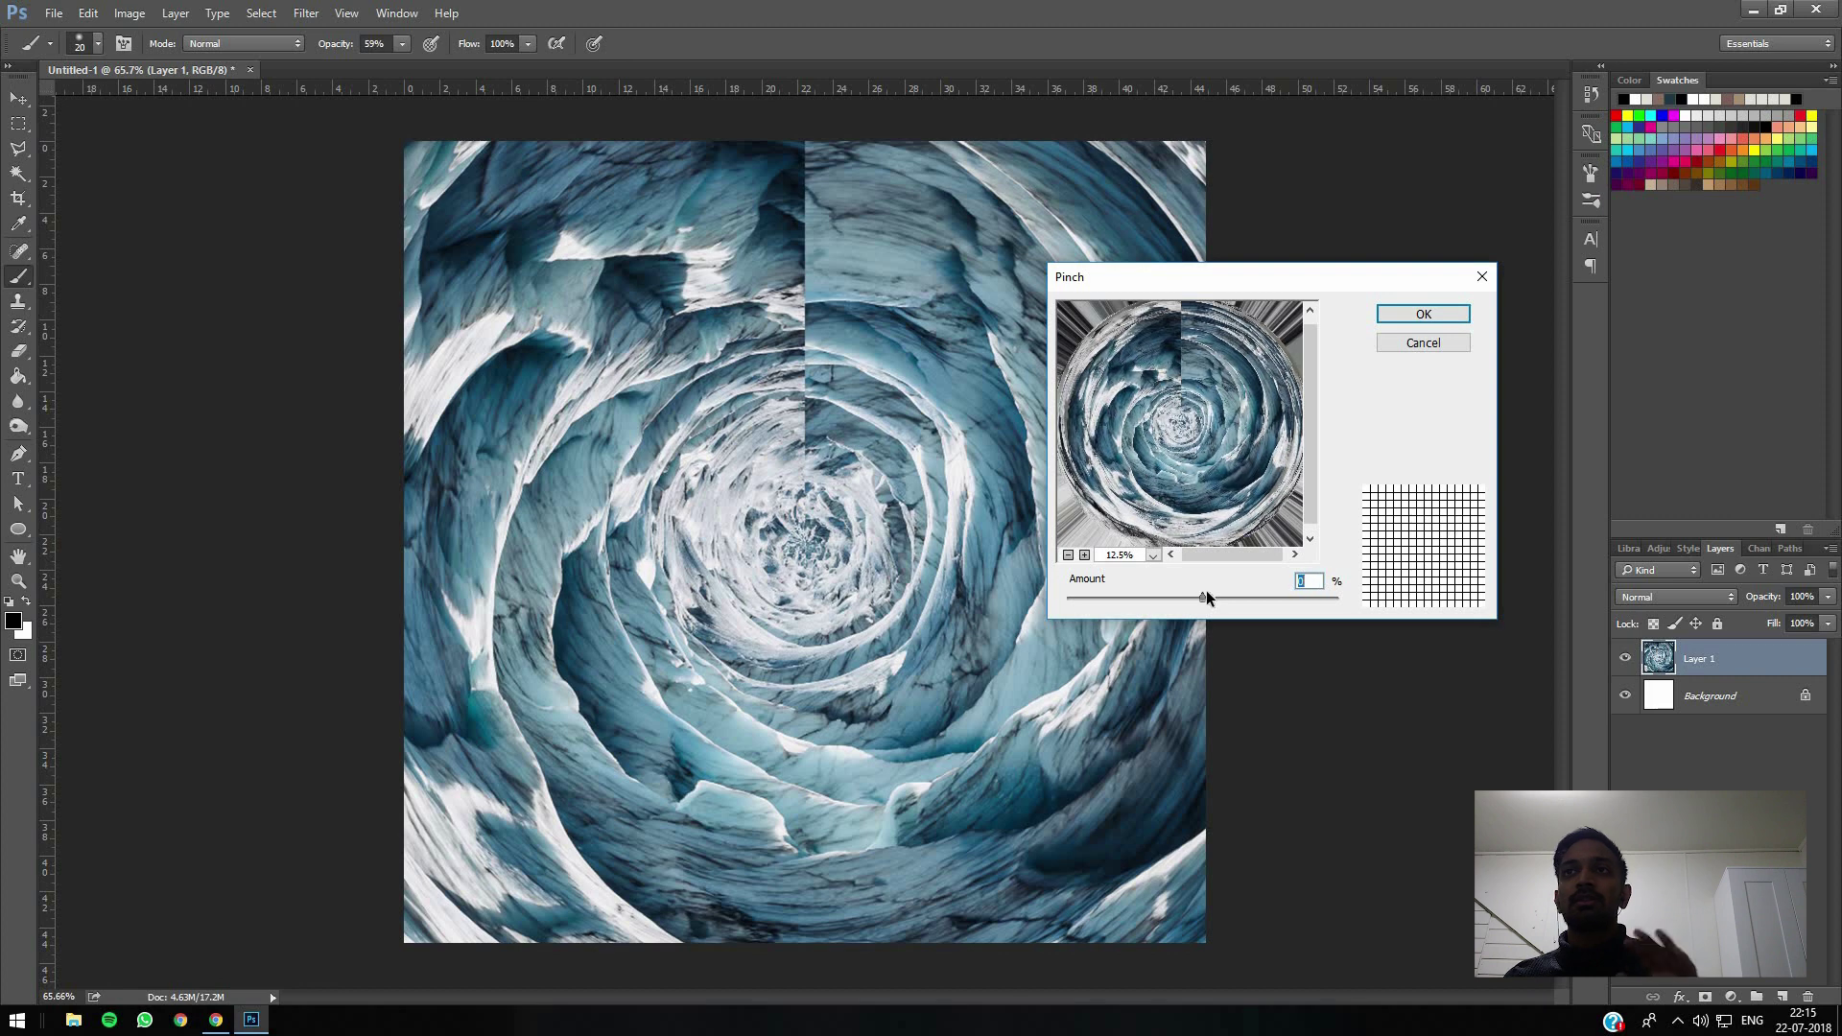
pyautogui.moveTo(1207, 593)
pyautogui.mouseDown()
pyautogui.moveTo(1232, 597)
pyautogui.moveTo(1216, 602)
pyautogui.mouseUp()
pyautogui.click(1422, 315)
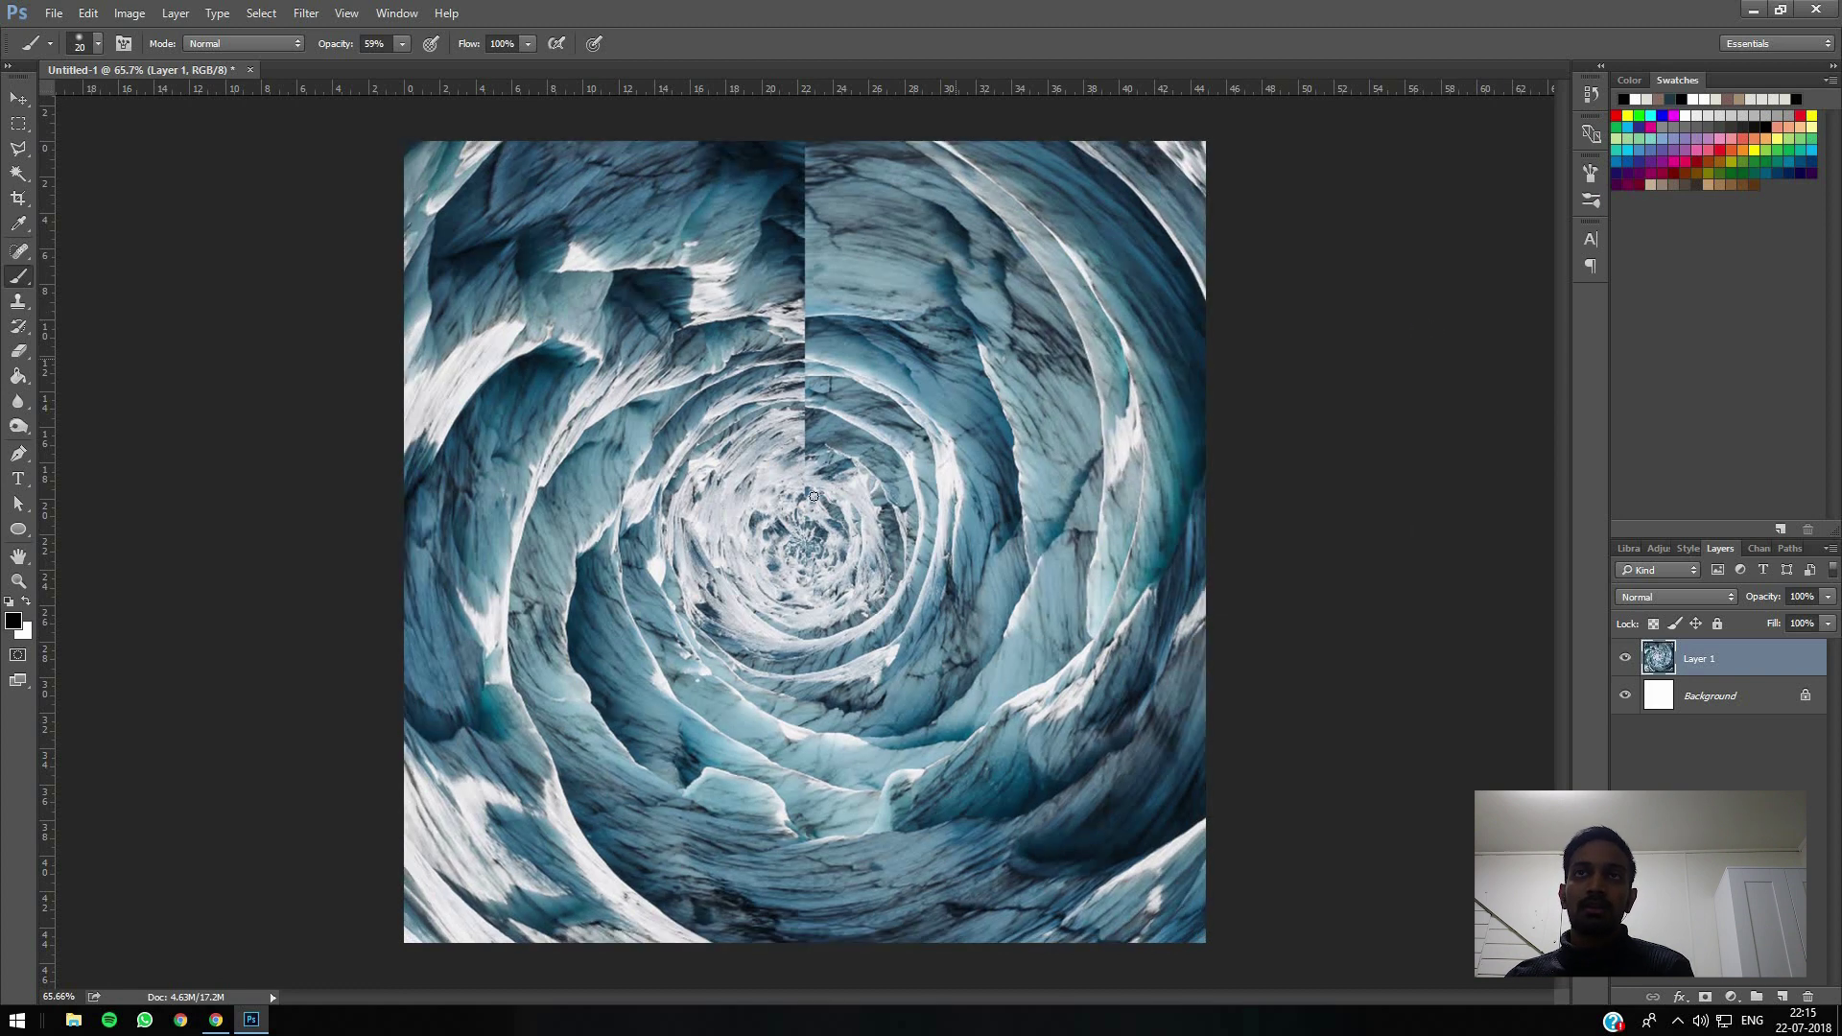
# Step: Heal the vertical seam from the canvas's upper edge to the swirl's centre in a straight Spot Healing Brush stroke, size 40, Content-Aware
pyautogui.scroll(2, 803, 483)
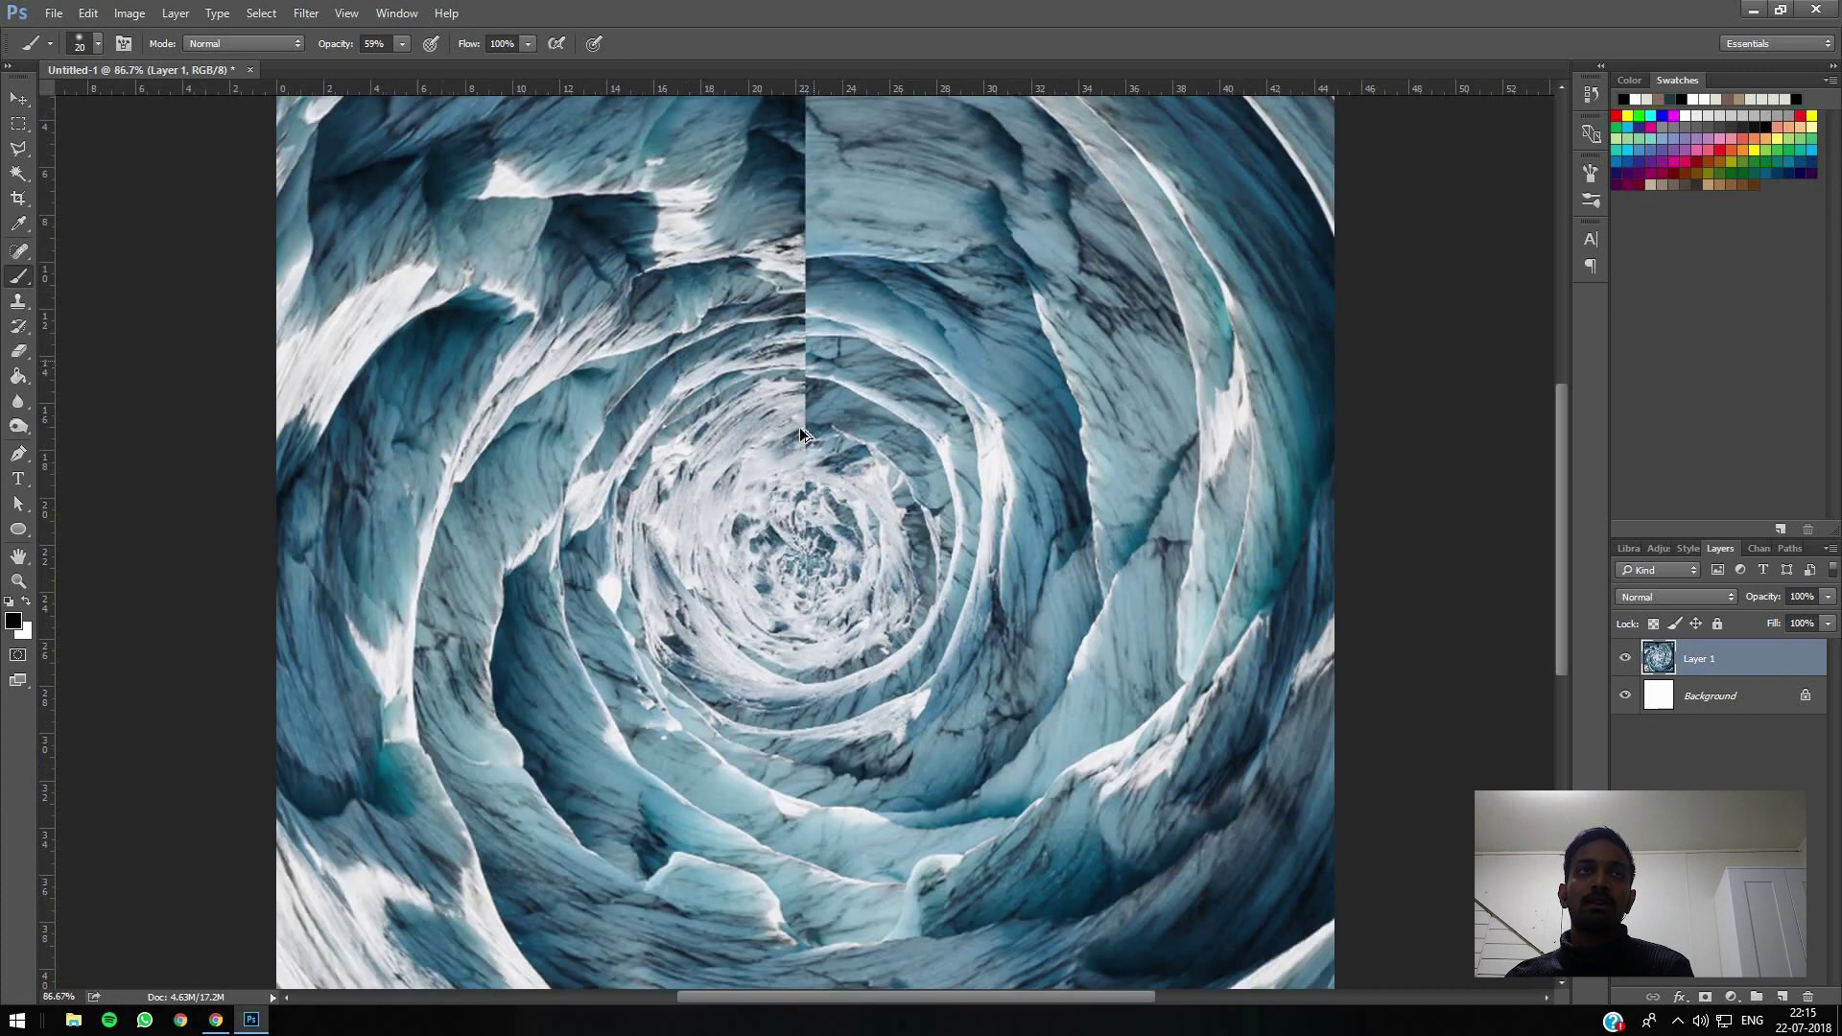
pyautogui.scroll(-2, 801, 435)
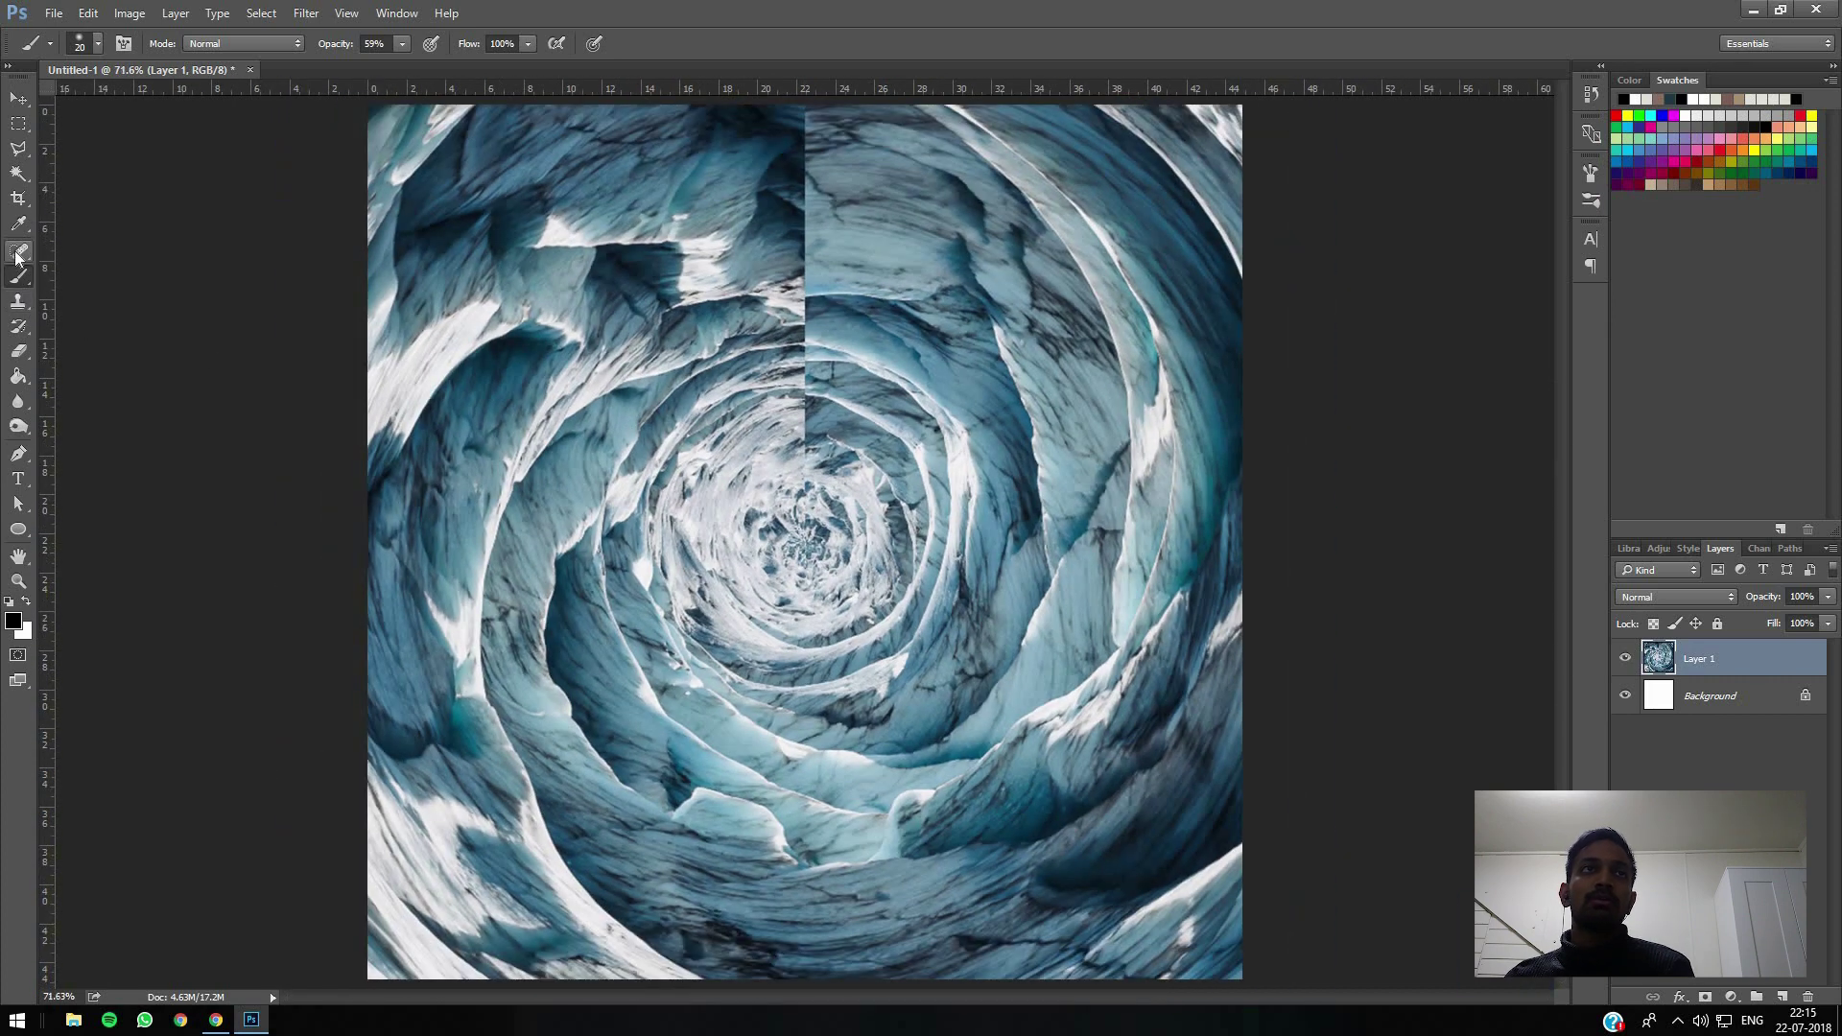
pyautogui.click(17, 253)
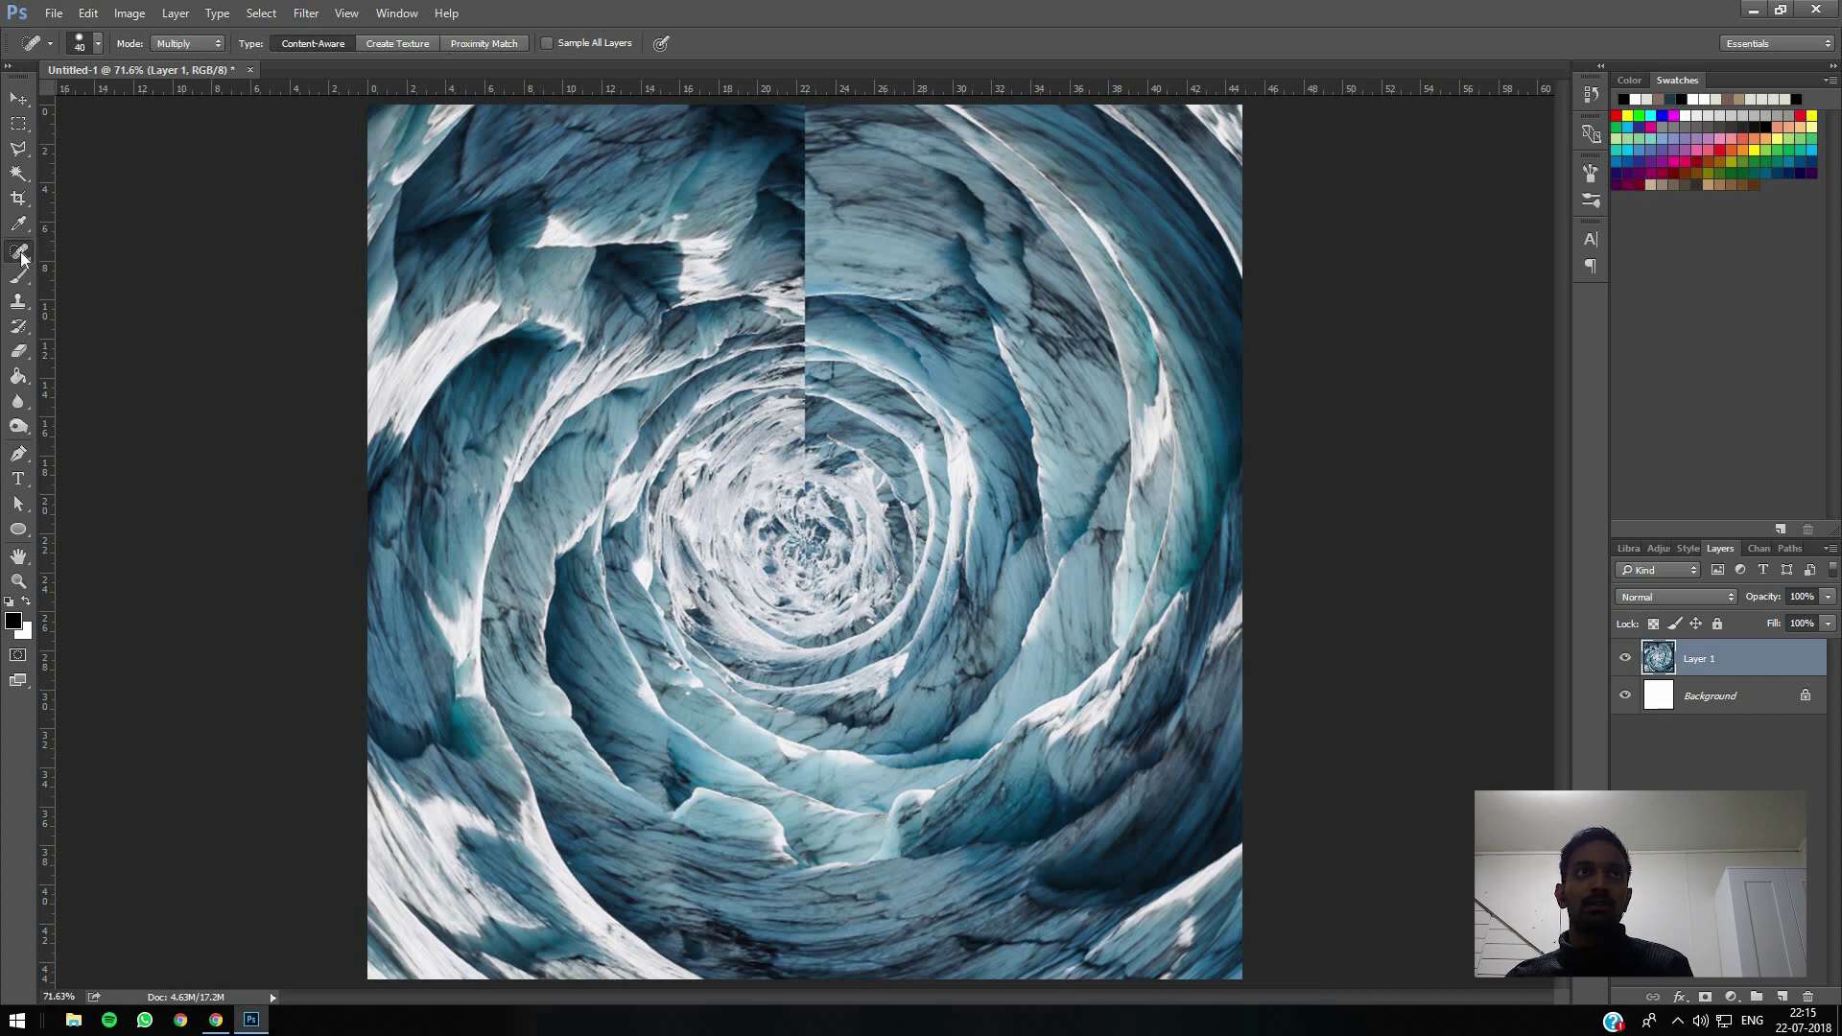
pyautogui.rightClick(21, 258)
pyautogui.click(71, 257)
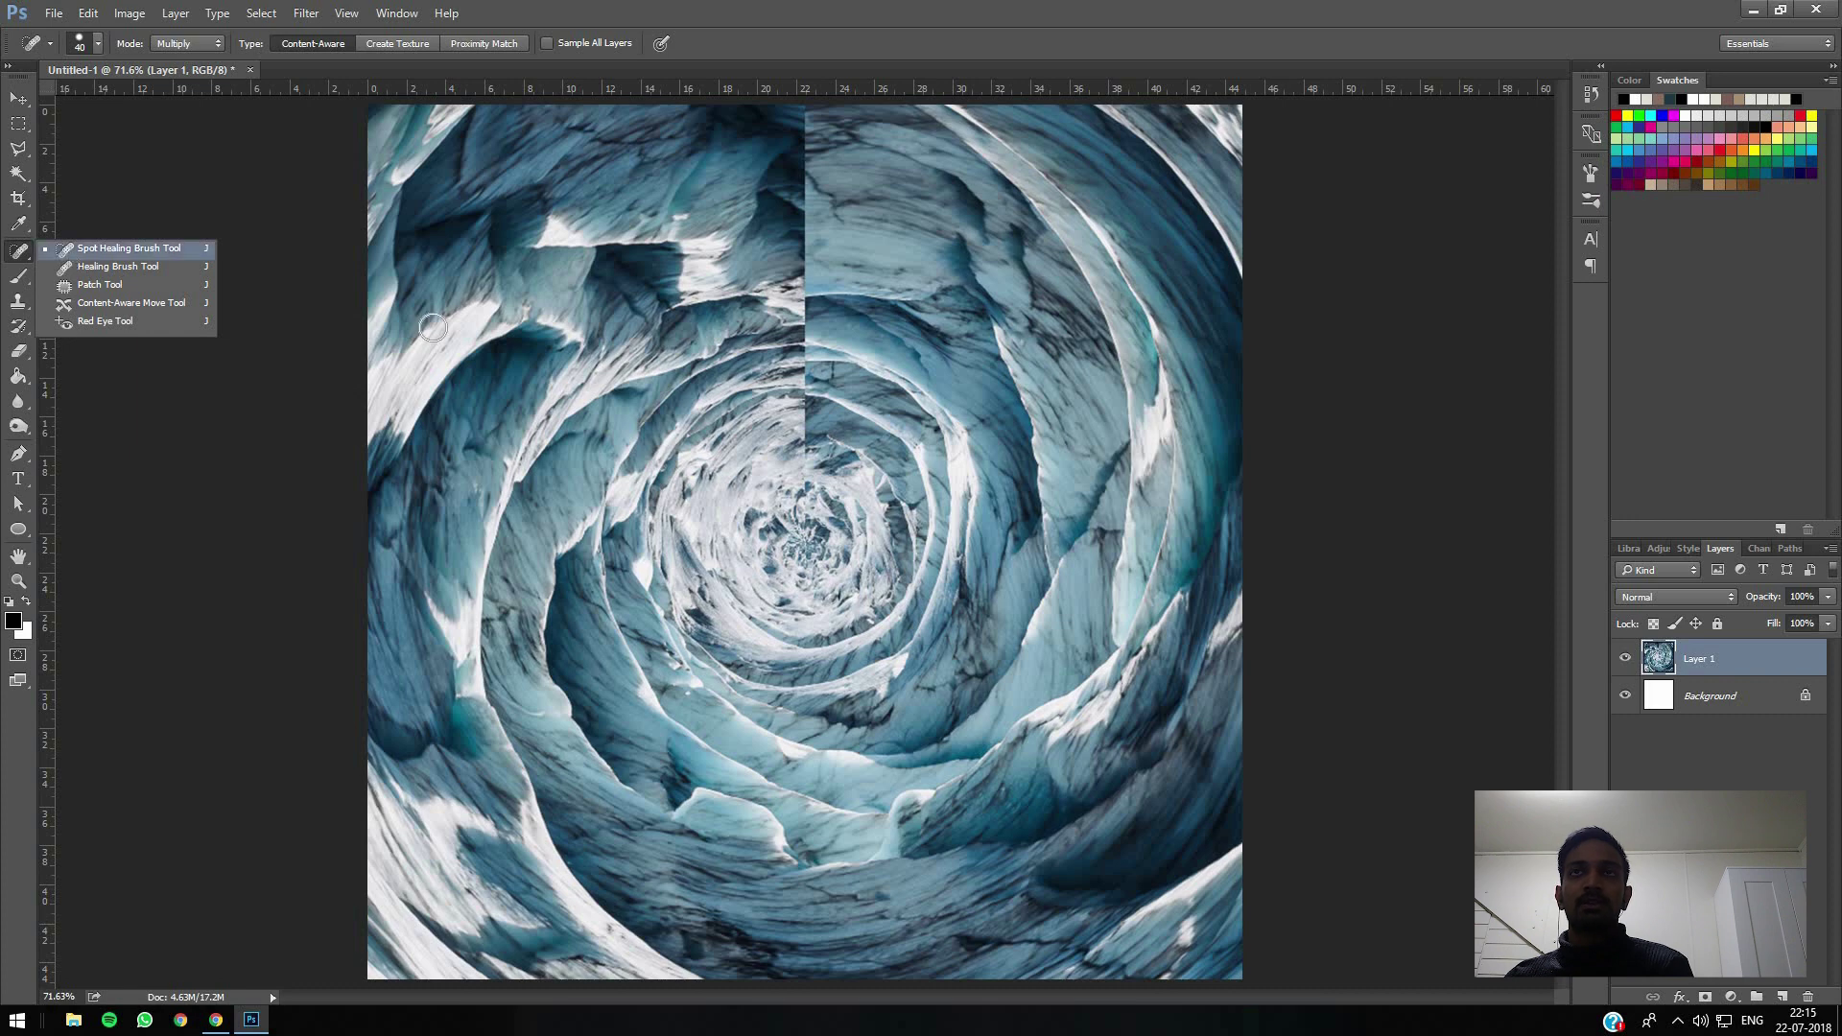
pyautogui.scroll(-1, 963, 554)
pyautogui.scroll(-1, 845, 209)
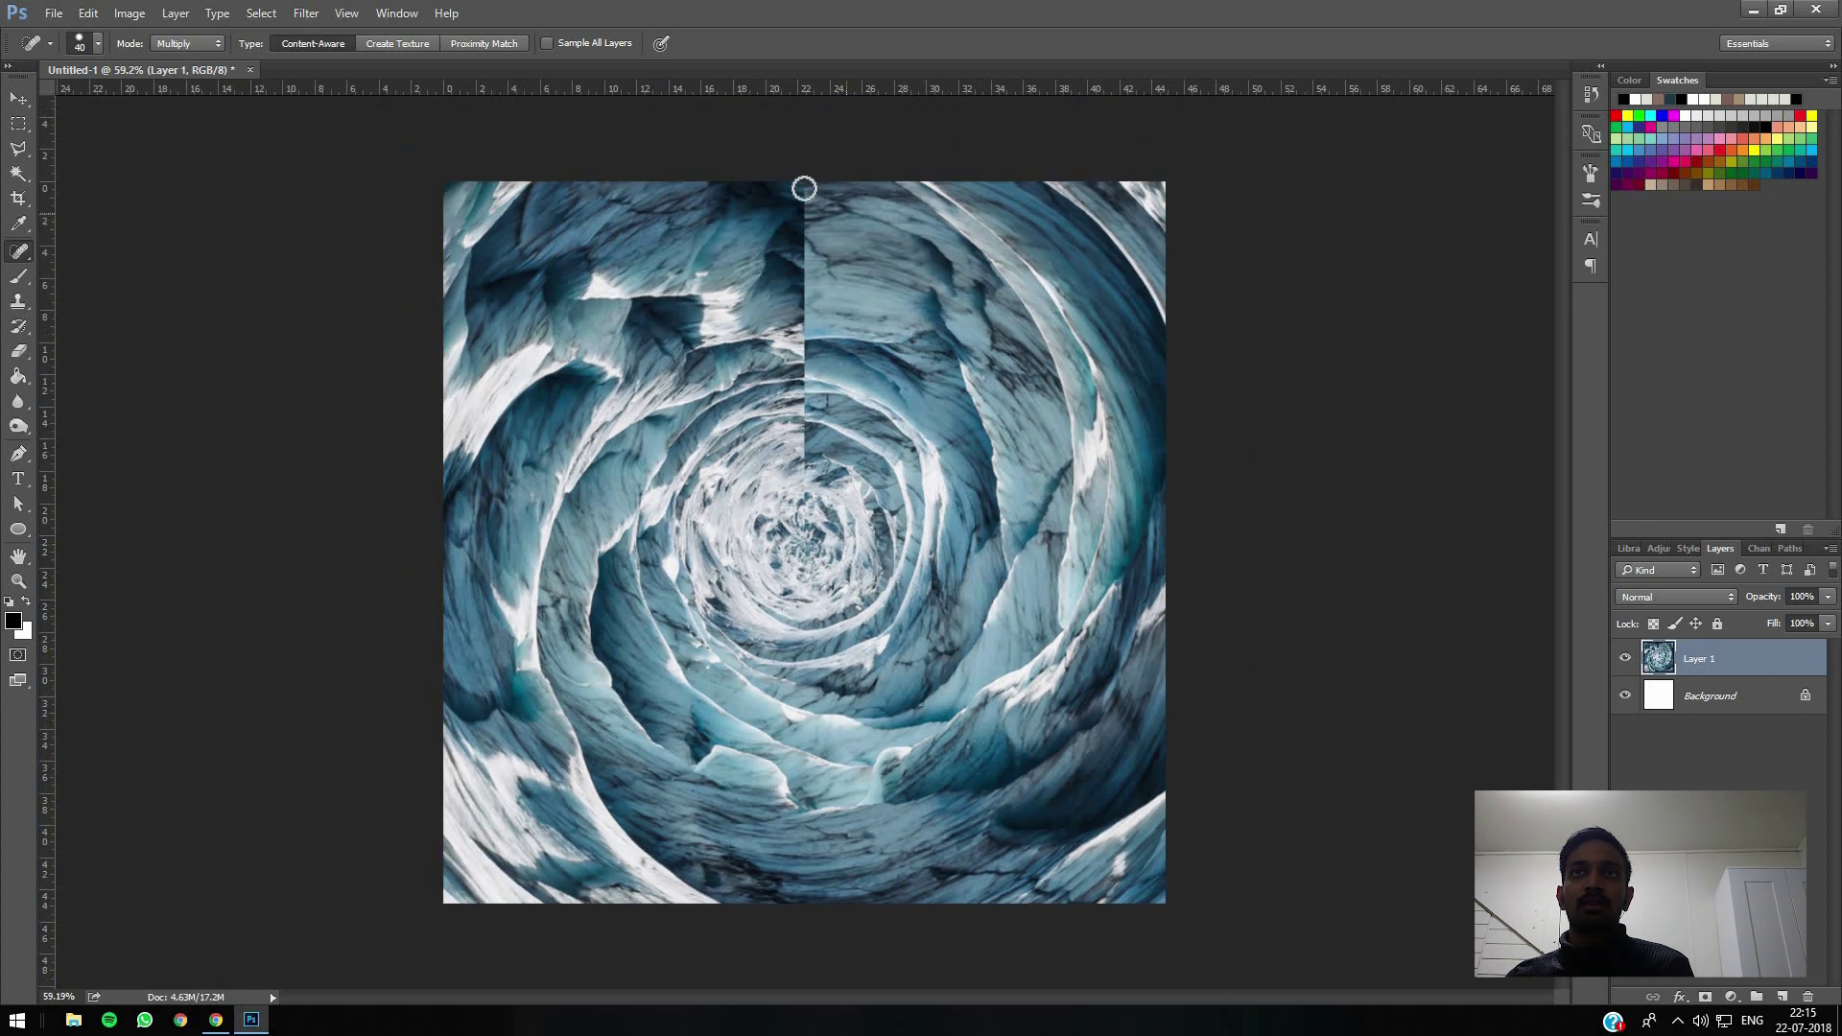
pyautogui.click(804, 189)
pyautogui.keyDown('shift'); pyautogui.click(807, 472); pyautogui.keyUp('shift')
# Step: Go over the remaining seam above the swirl's centre with short overlapping Spot Healing Brush strokes
pyautogui.moveTo(797, 341); pyautogui.dragTo(803, 476)
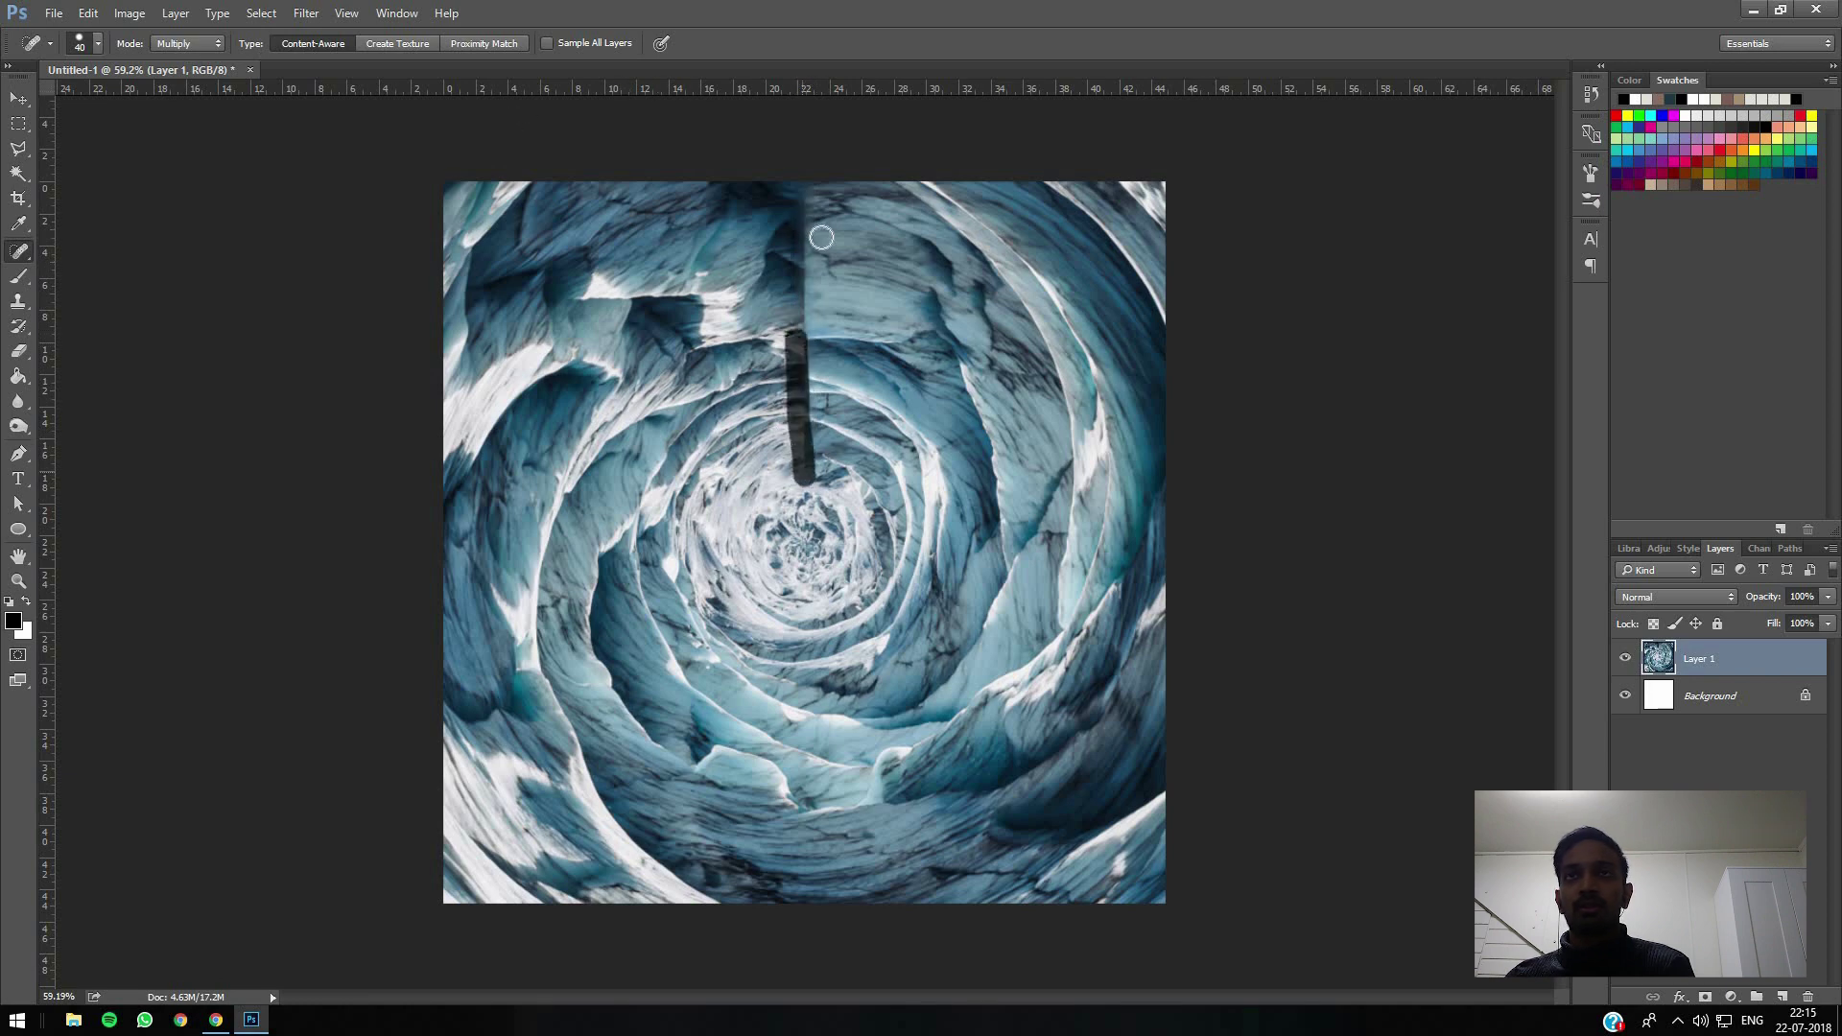
pyautogui.moveTo(810, 304)
pyautogui.mouseDown()
pyautogui.moveTo(813, 436)
pyautogui.moveTo(803, 363)
pyautogui.mouseUp()
pyautogui.moveTo(798, 463); pyautogui.dragTo(799, 397)
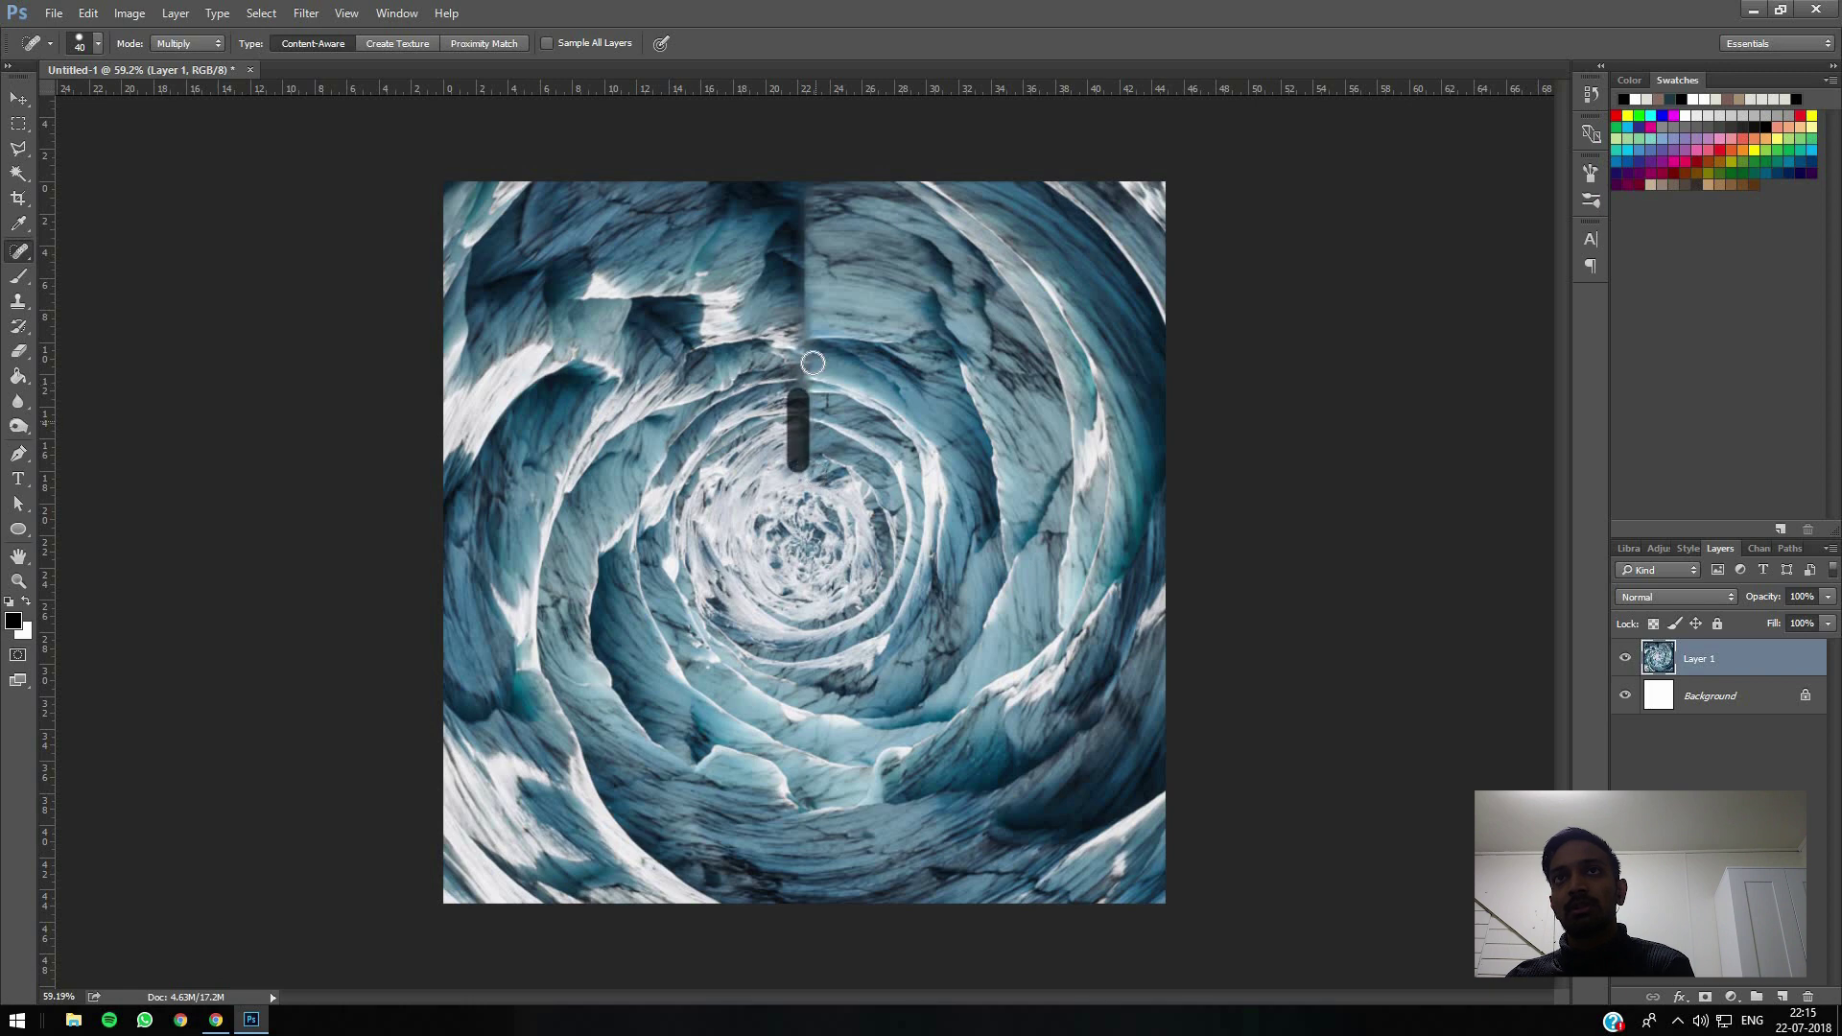
pyautogui.moveTo(812, 322); pyautogui.dragTo(798, 371)
pyautogui.moveTo(799, 219); pyautogui.dragTo(799, 315)
# Step: Enlarge the healing brush to 80 and duplicate the swirl layer, offsetting the copy slightly left and down
pyautogui.scroll(2, 823, 415)
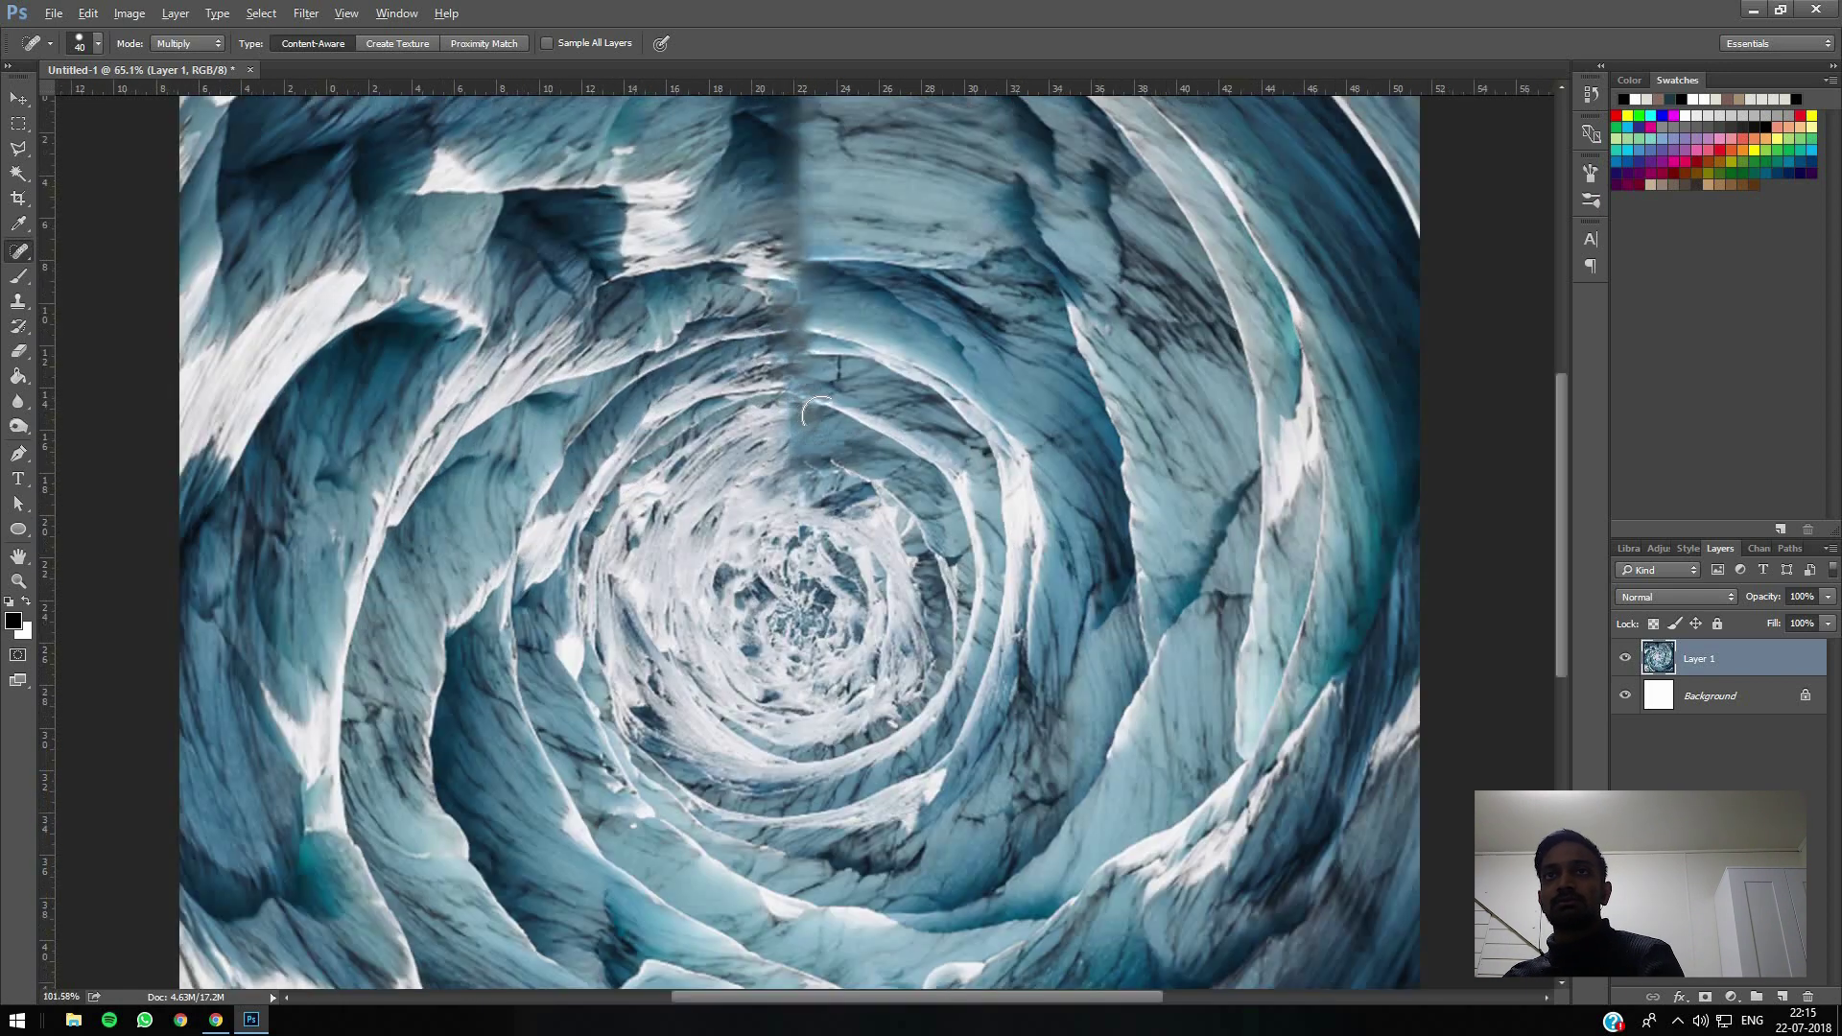
pyautogui.press(']')
pyautogui.press(']')
pyautogui.press(']')
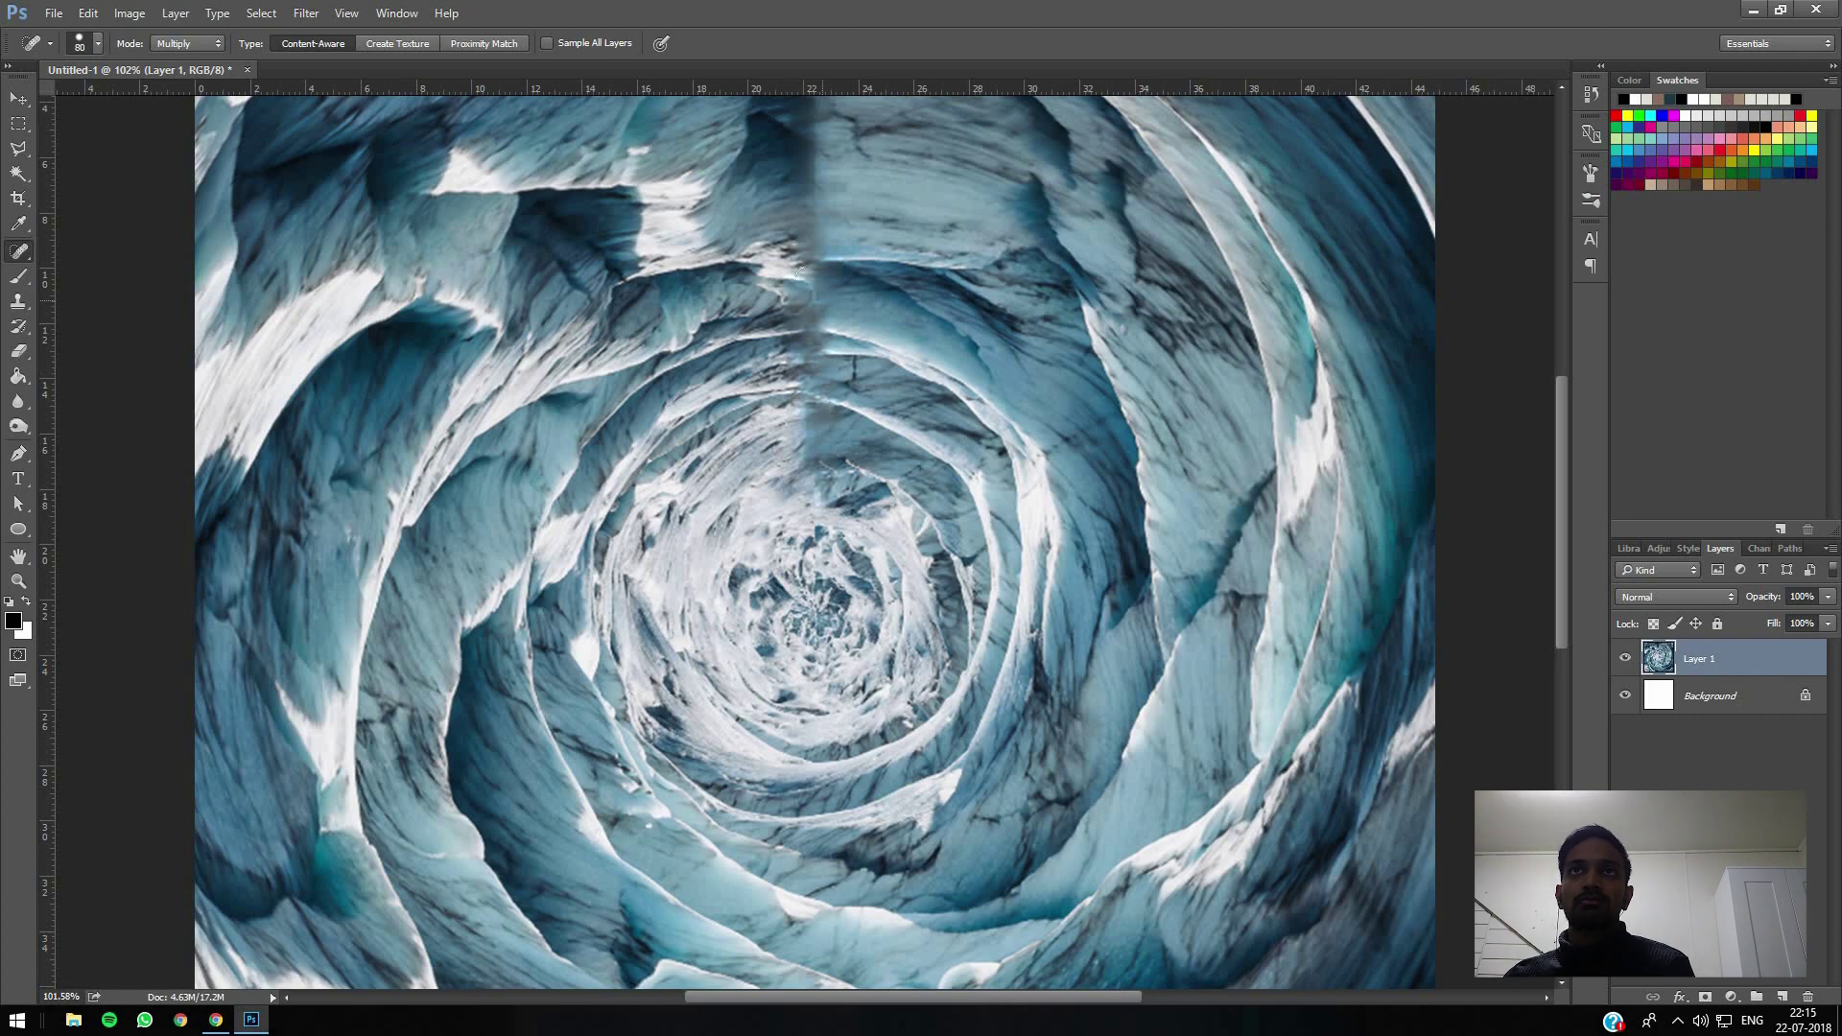
pyautogui.scroll(5, 816, 230)
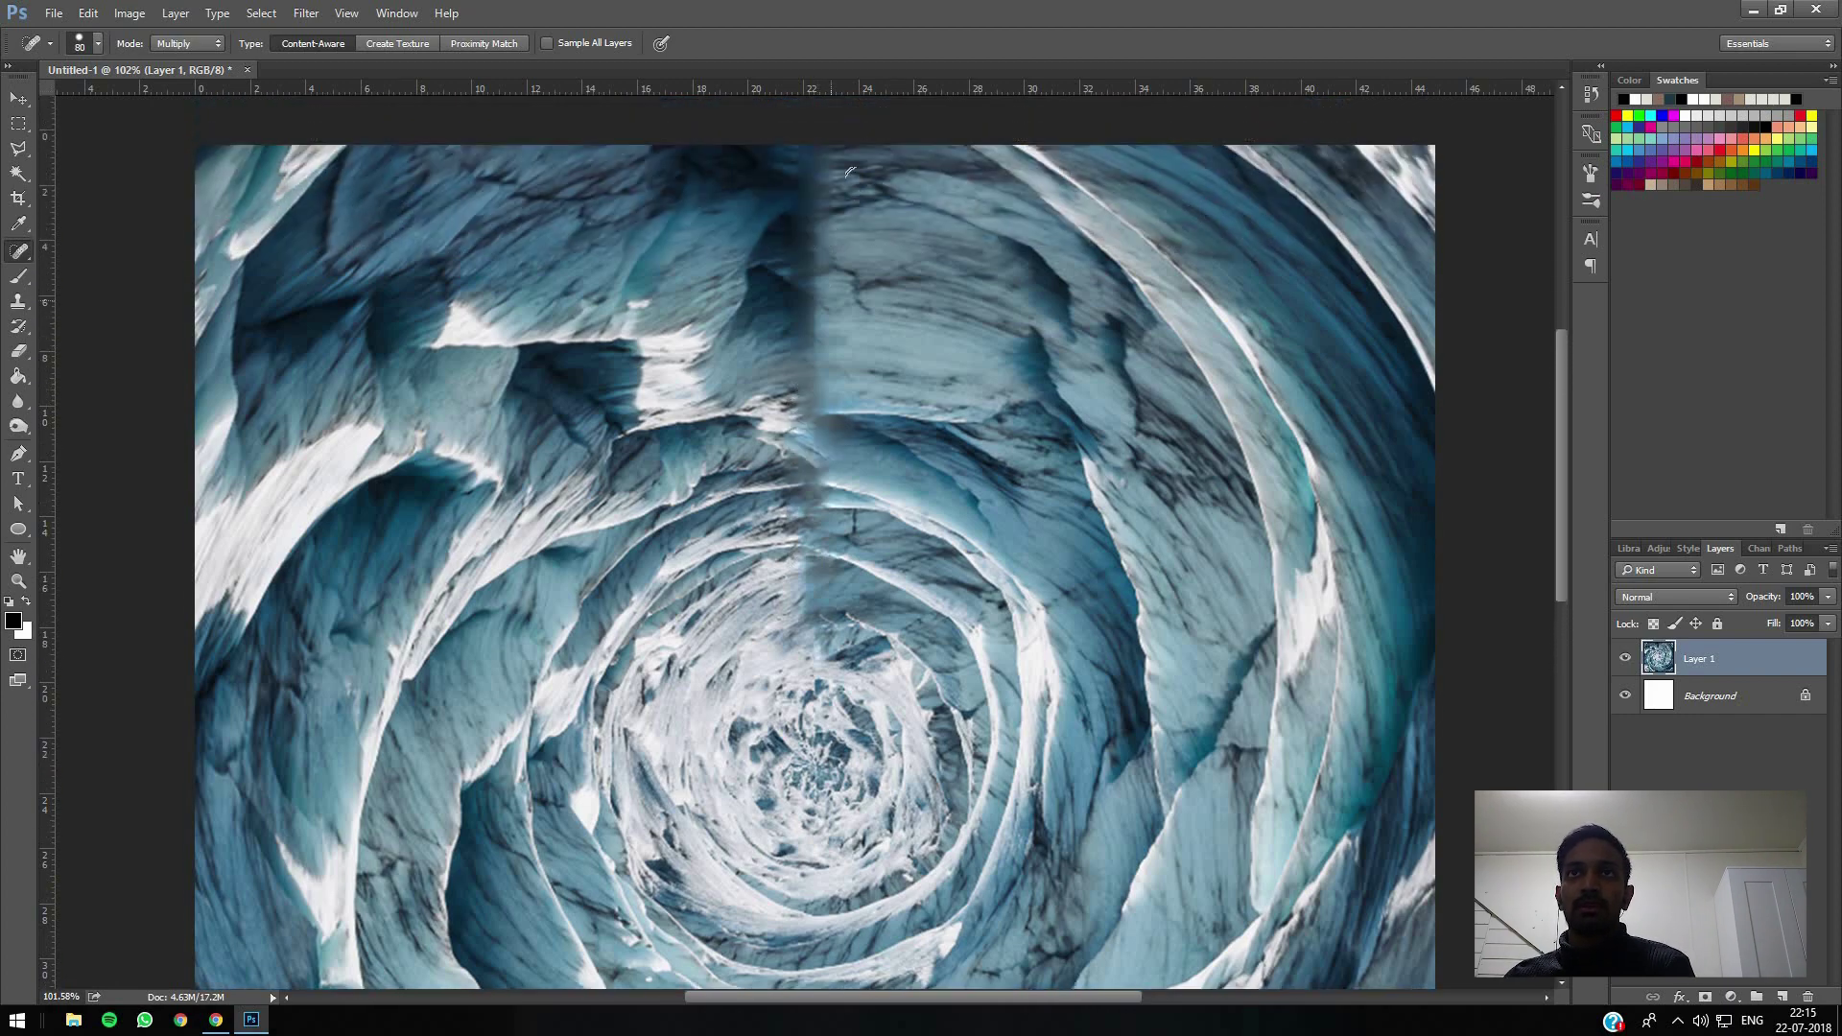
pyautogui.scroll(3, 844, 230)
pyautogui.scroll(-1, 817, 315)
pyautogui.moveTo(818, 314); pyautogui.dragTo(745, 351)
pyautogui.scroll(-4, 831, 420)
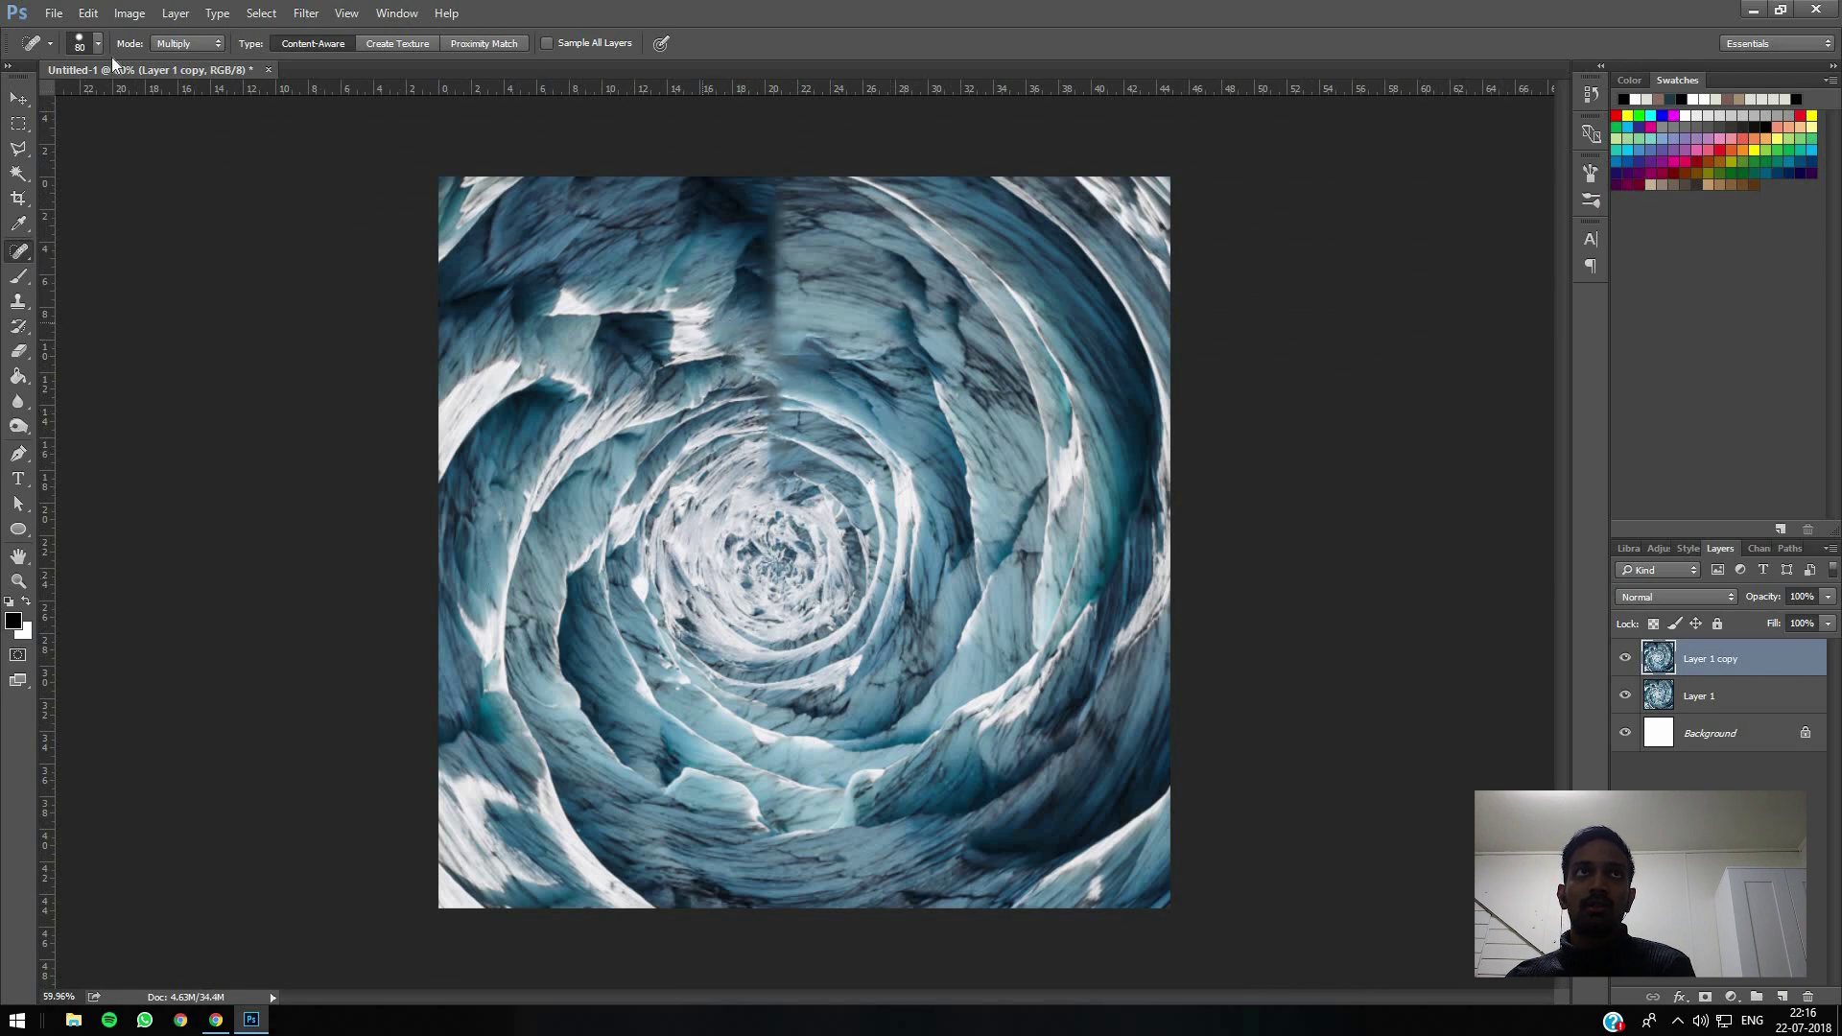
# Step: Set the Spot Healing Brush mode to Normal and heal the seam on the duplicated swirl layer down towards its centre
pyautogui.click(197, 48)
pyautogui.click(185, 62)
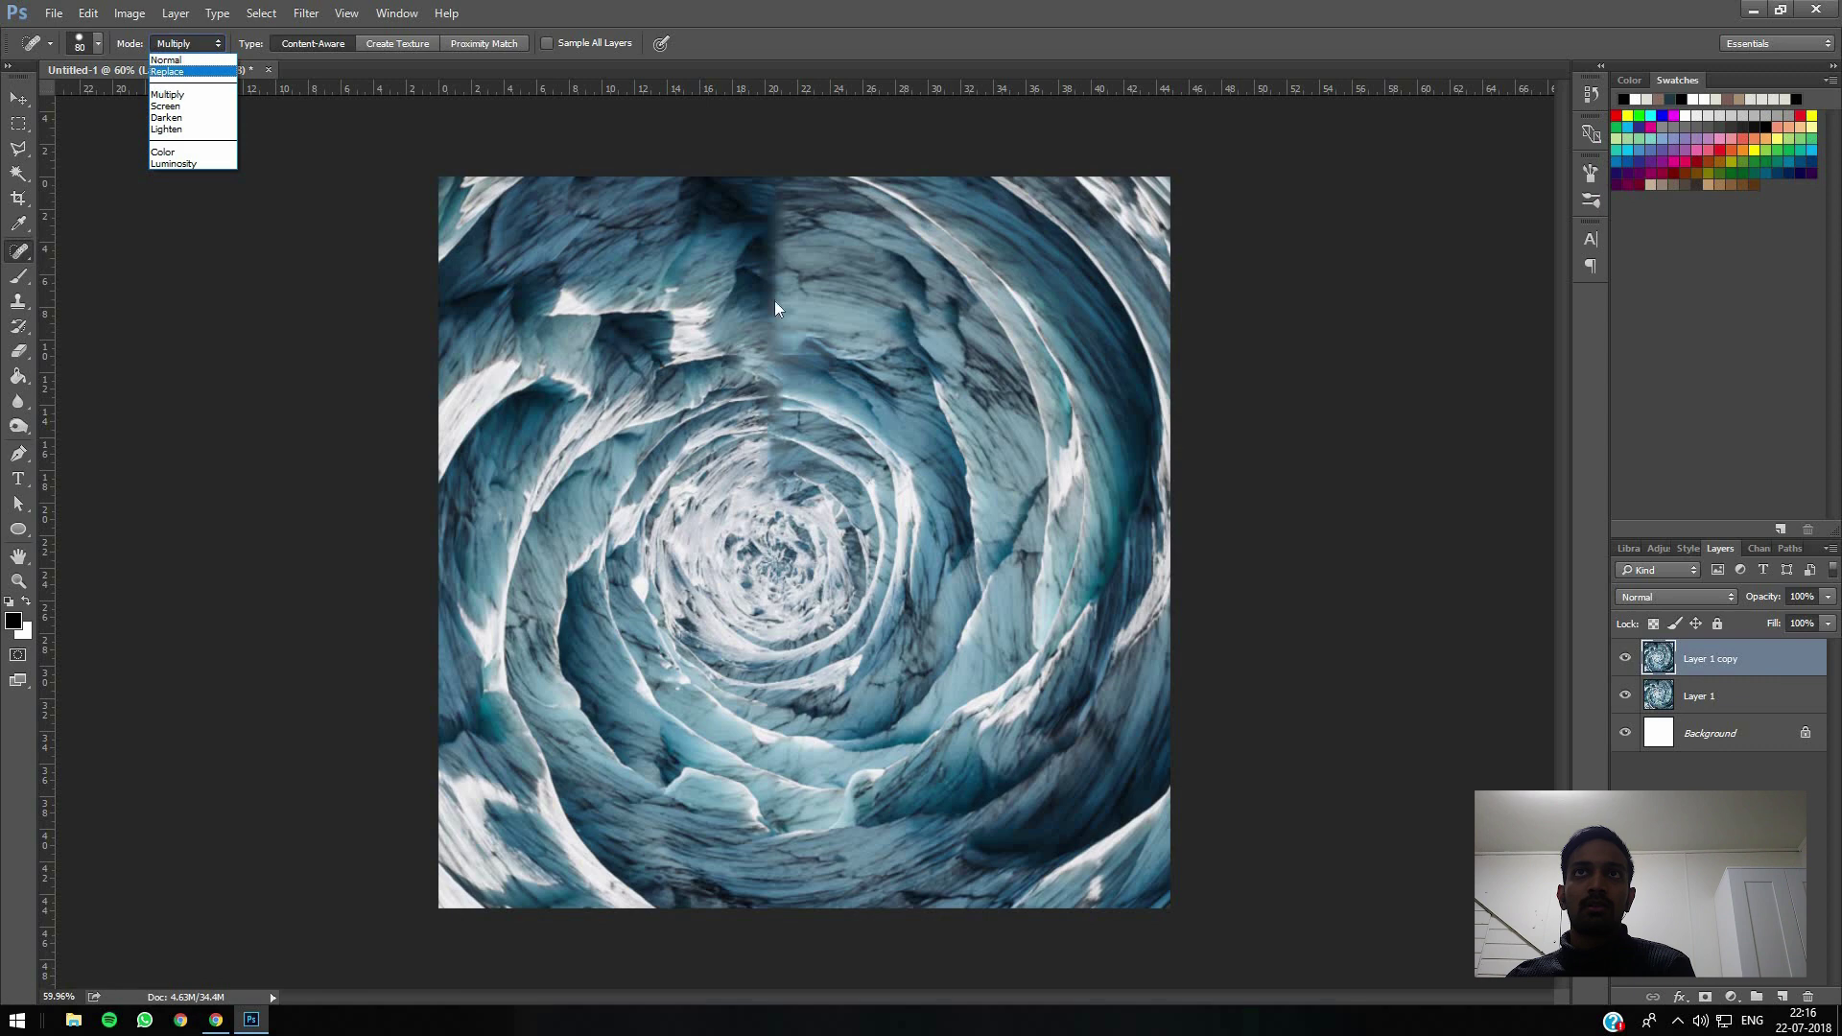
pyautogui.moveTo(771, 207)
pyautogui.mouseDown()
pyautogui.moveTo(776, 403)
pyautogui.moveTo(728, 417)
pyautogui.mouseUp()
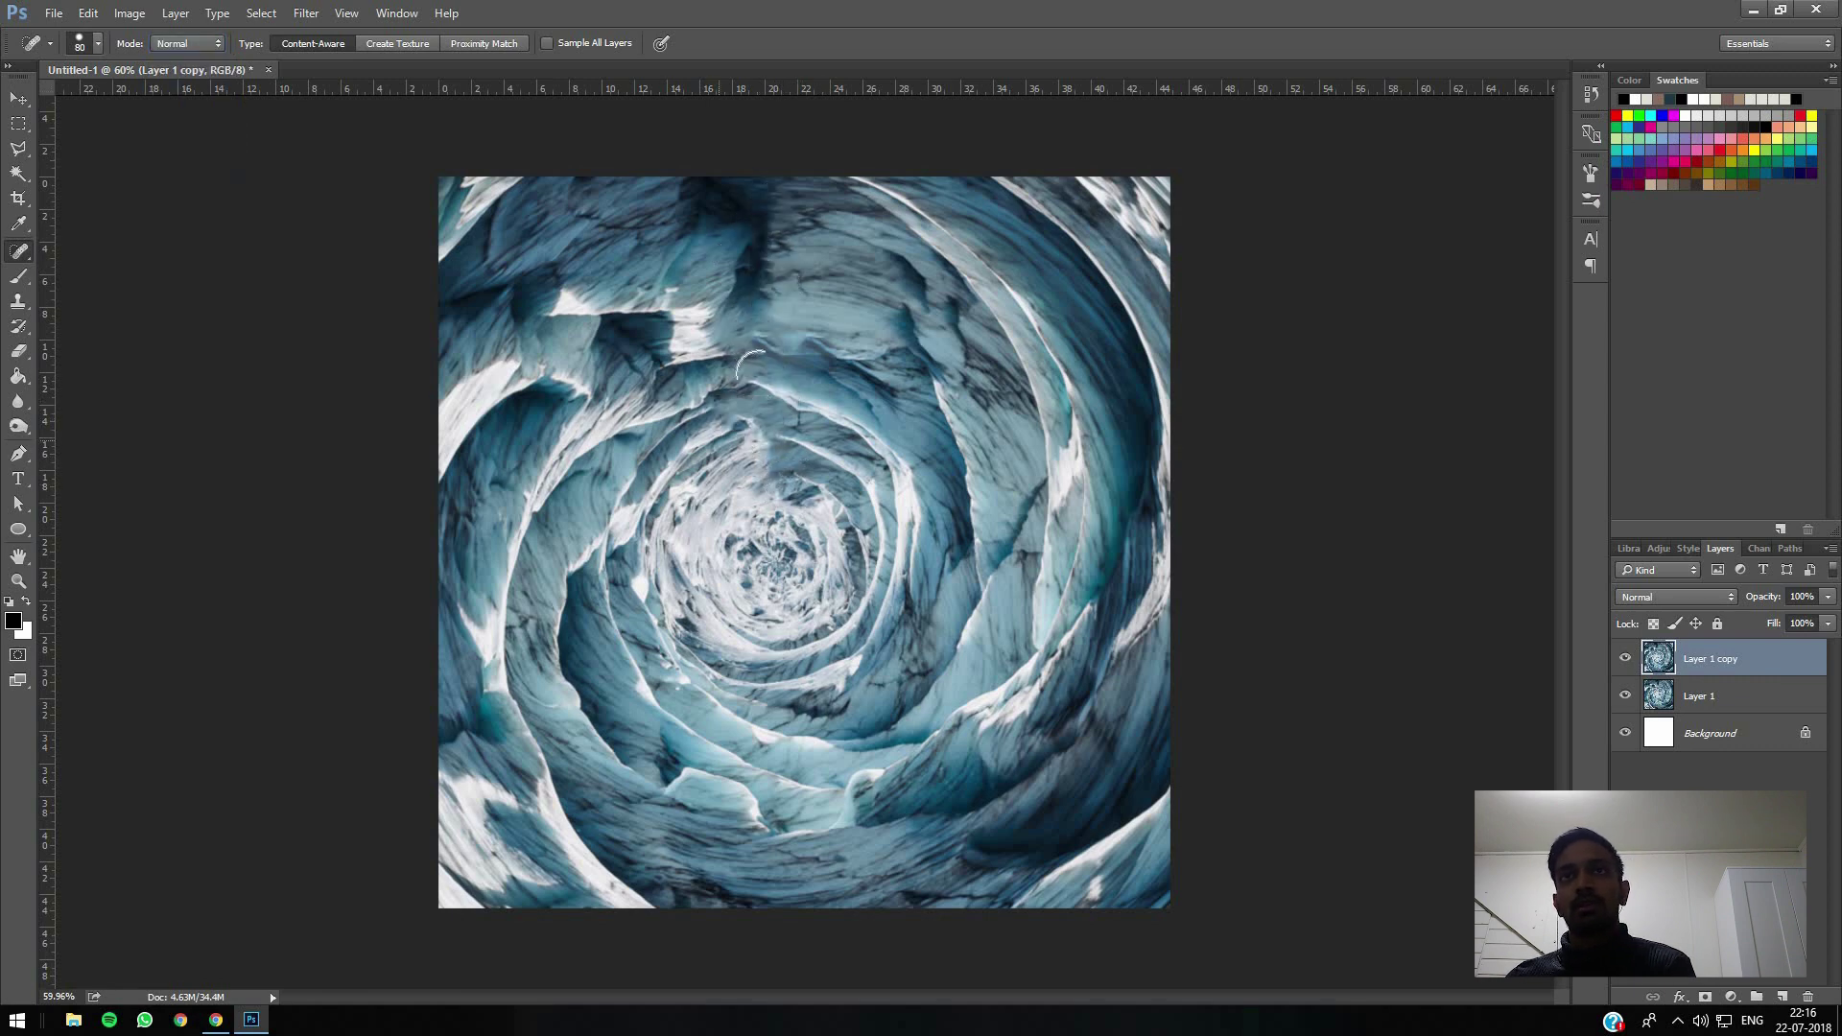
pyautogui.click(758, 453)
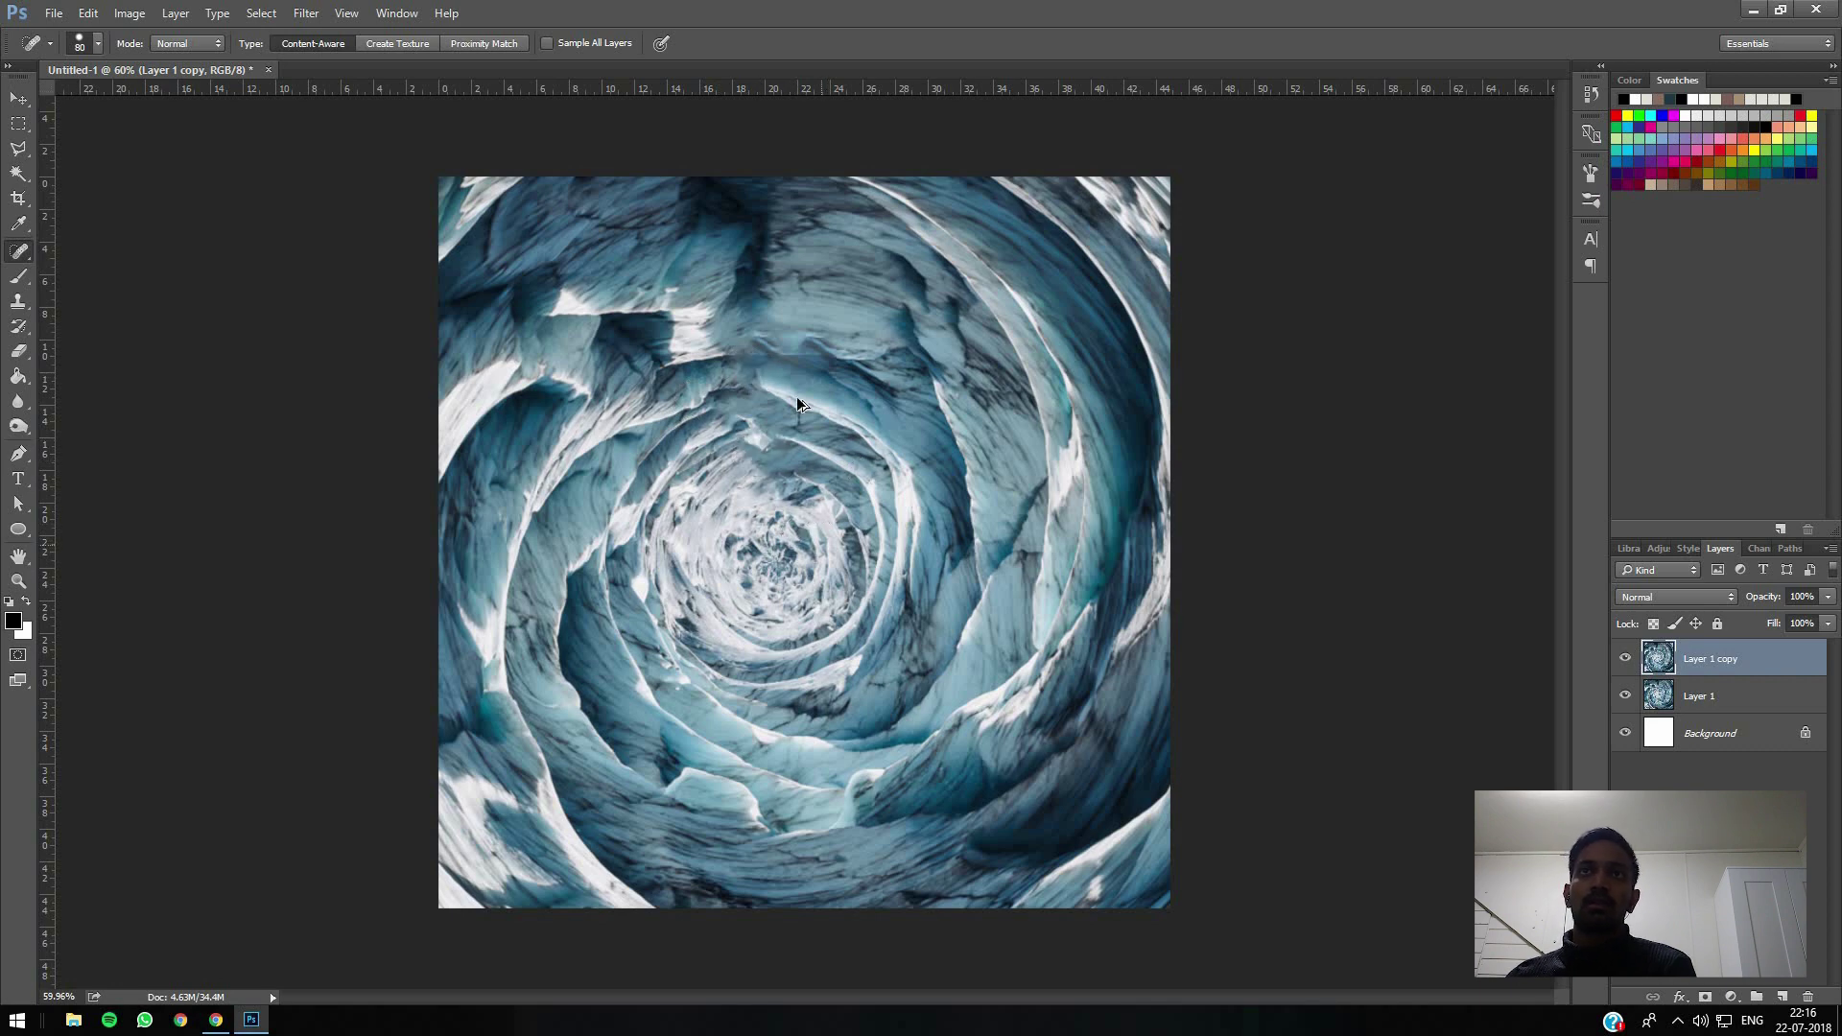
# Step: Hide the duplicated swirl layer to compare it with the original, and delete the duplicate
pyautogui.scroll(-2, 919, 416)
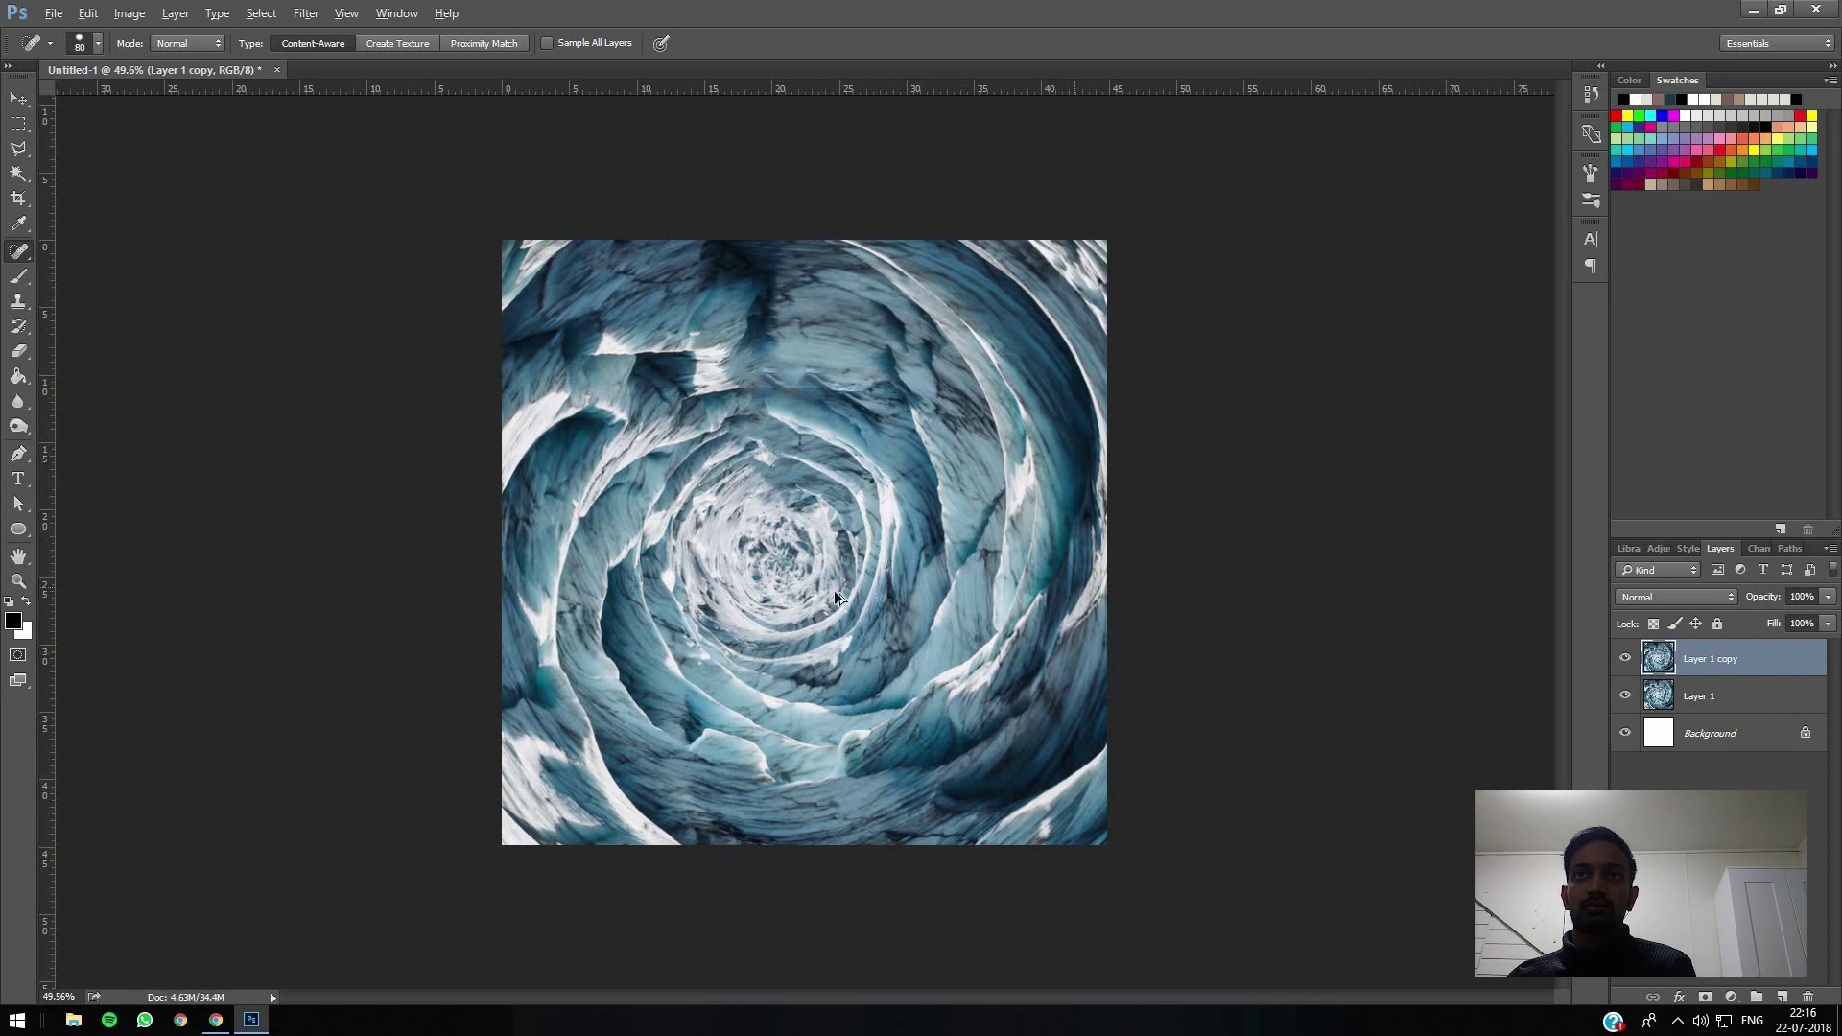
pyautogui.scroll(-2, 832, 590)
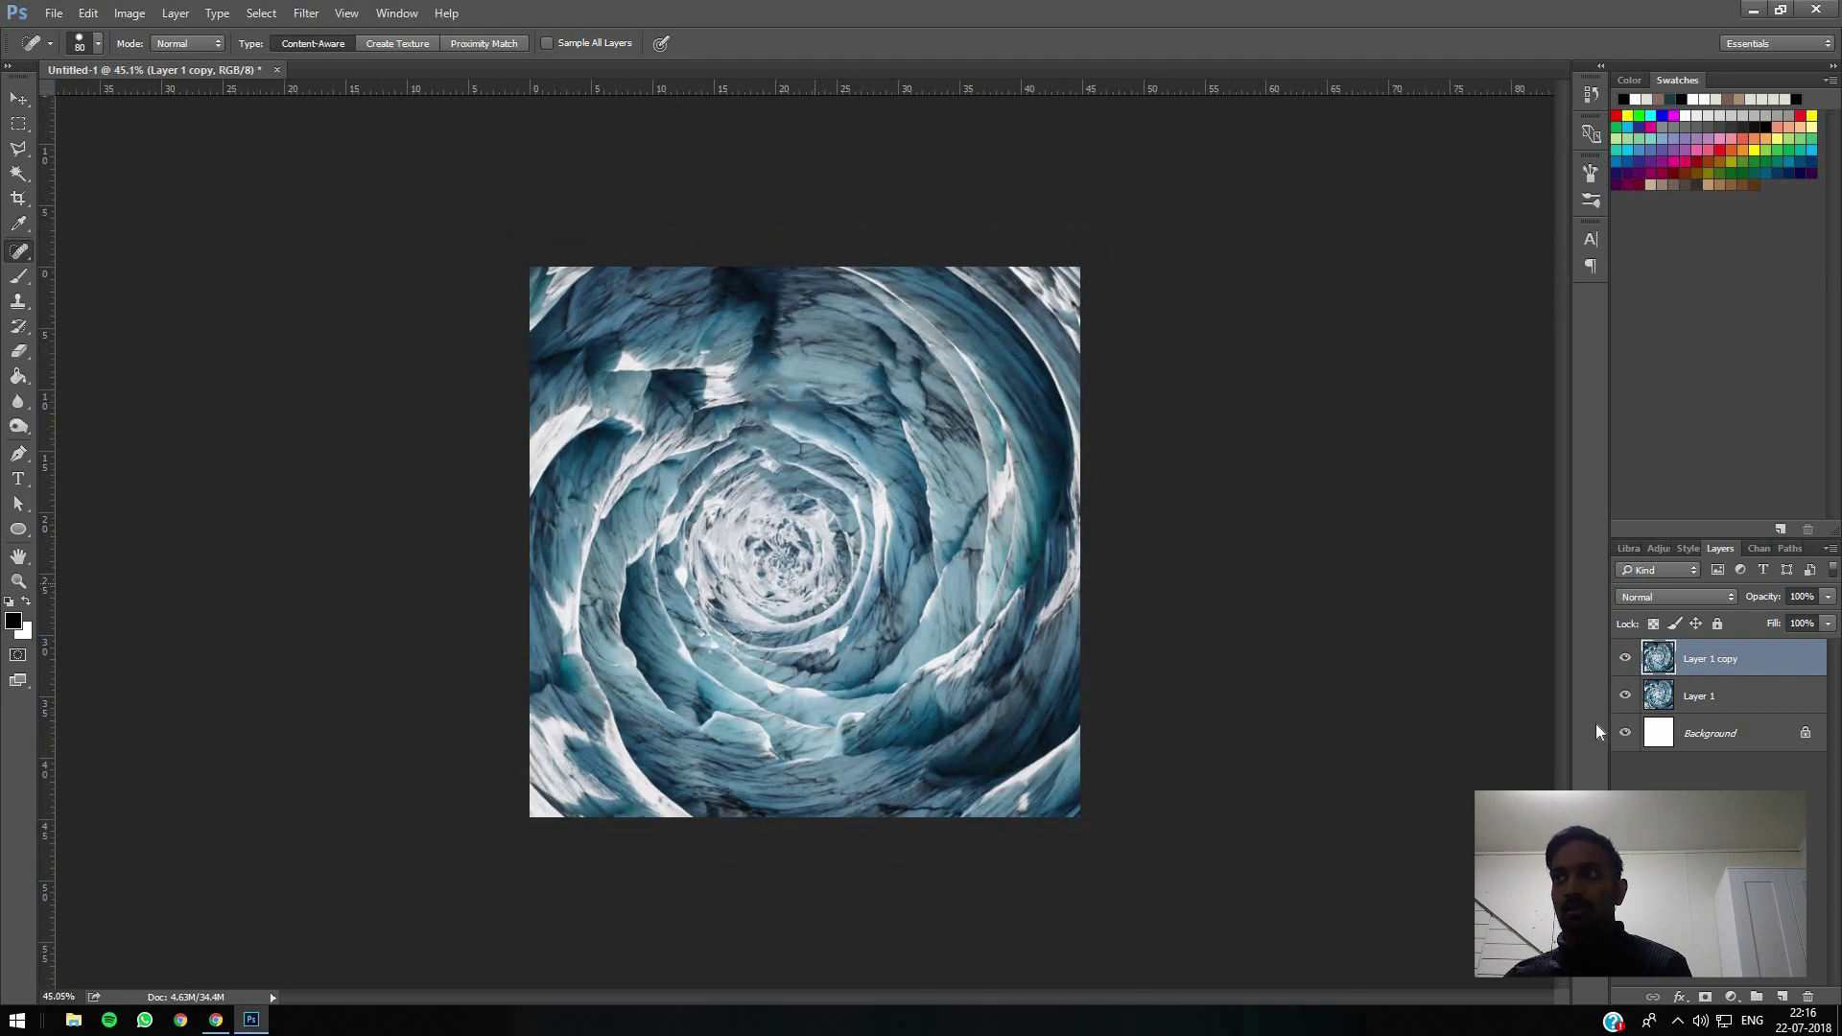
pyautogui.click(1706, 694)
pyautogui.click(1646, 663)
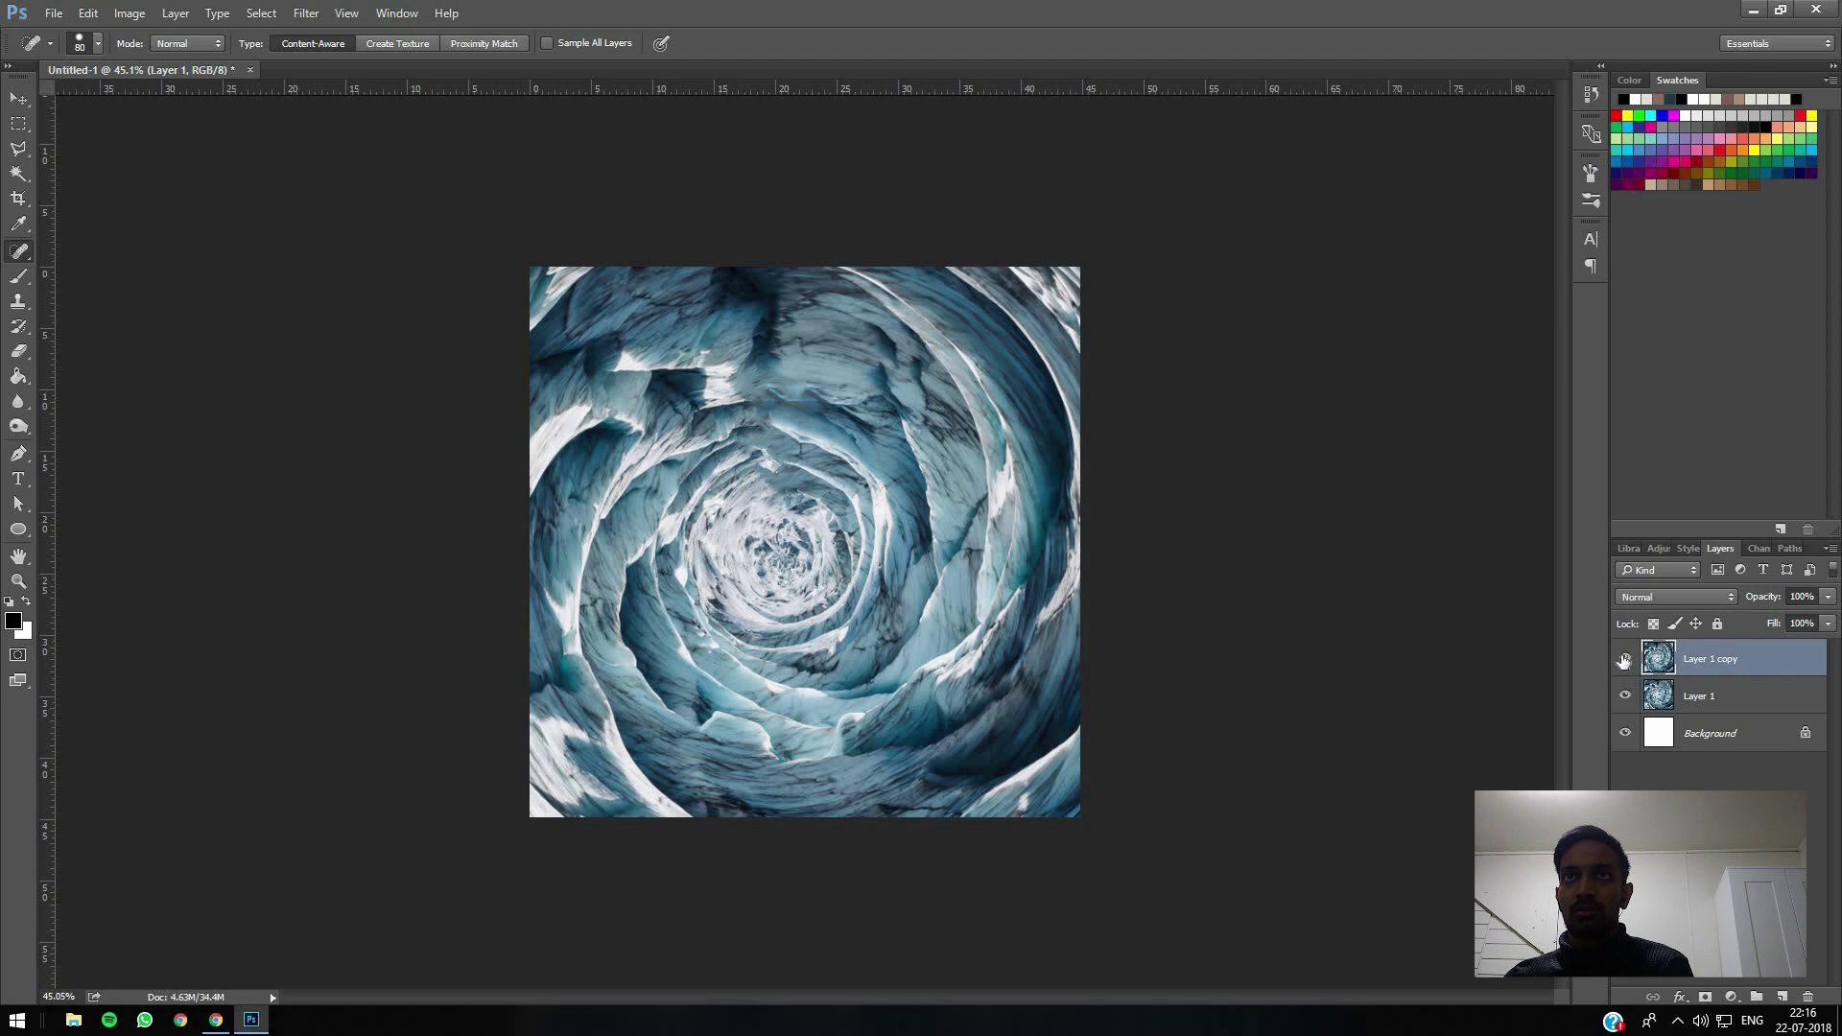
pyautogui.click(1623, 660)
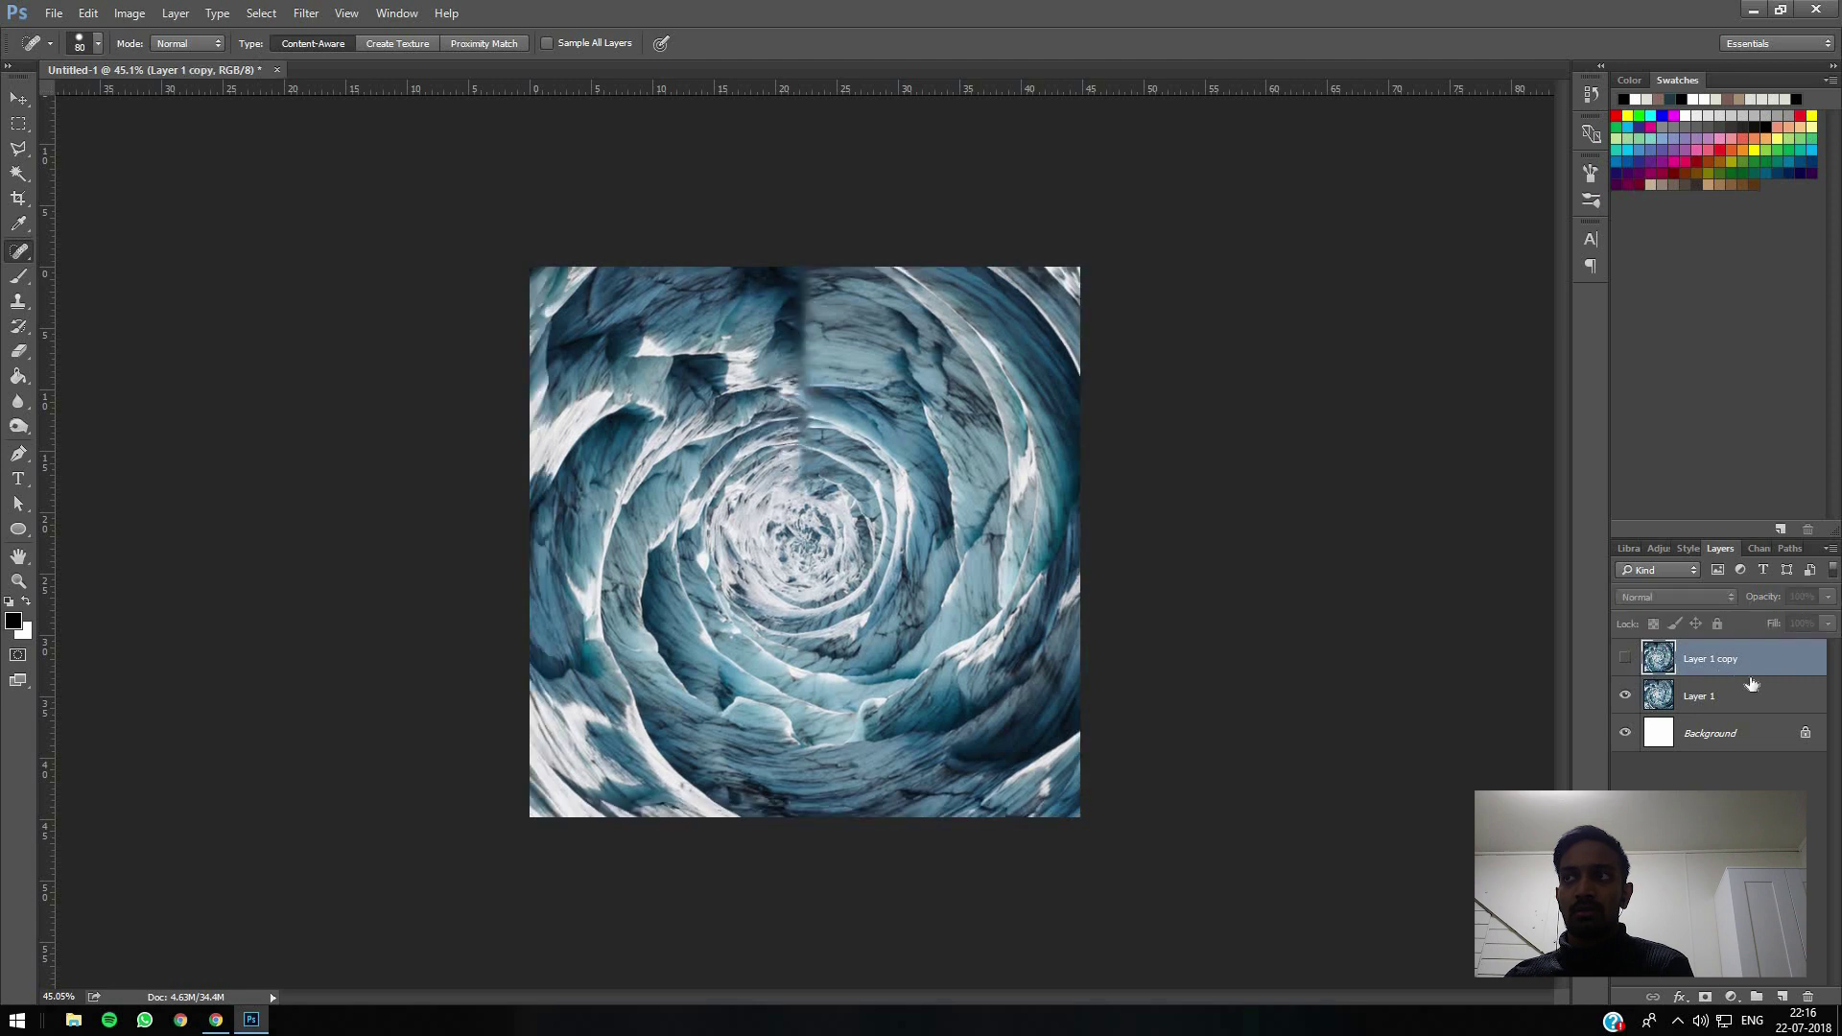
pyautogui.moveTo(1712, 660); pyautogui.dragTo(1807, 997)
# Step: Heal the seam on the remaining swirl layer from the canvas's upper edge towards the swirl's centre with overlapping Spot Healing Brush strokes
pyautogui.scroll(2, 823, 356)
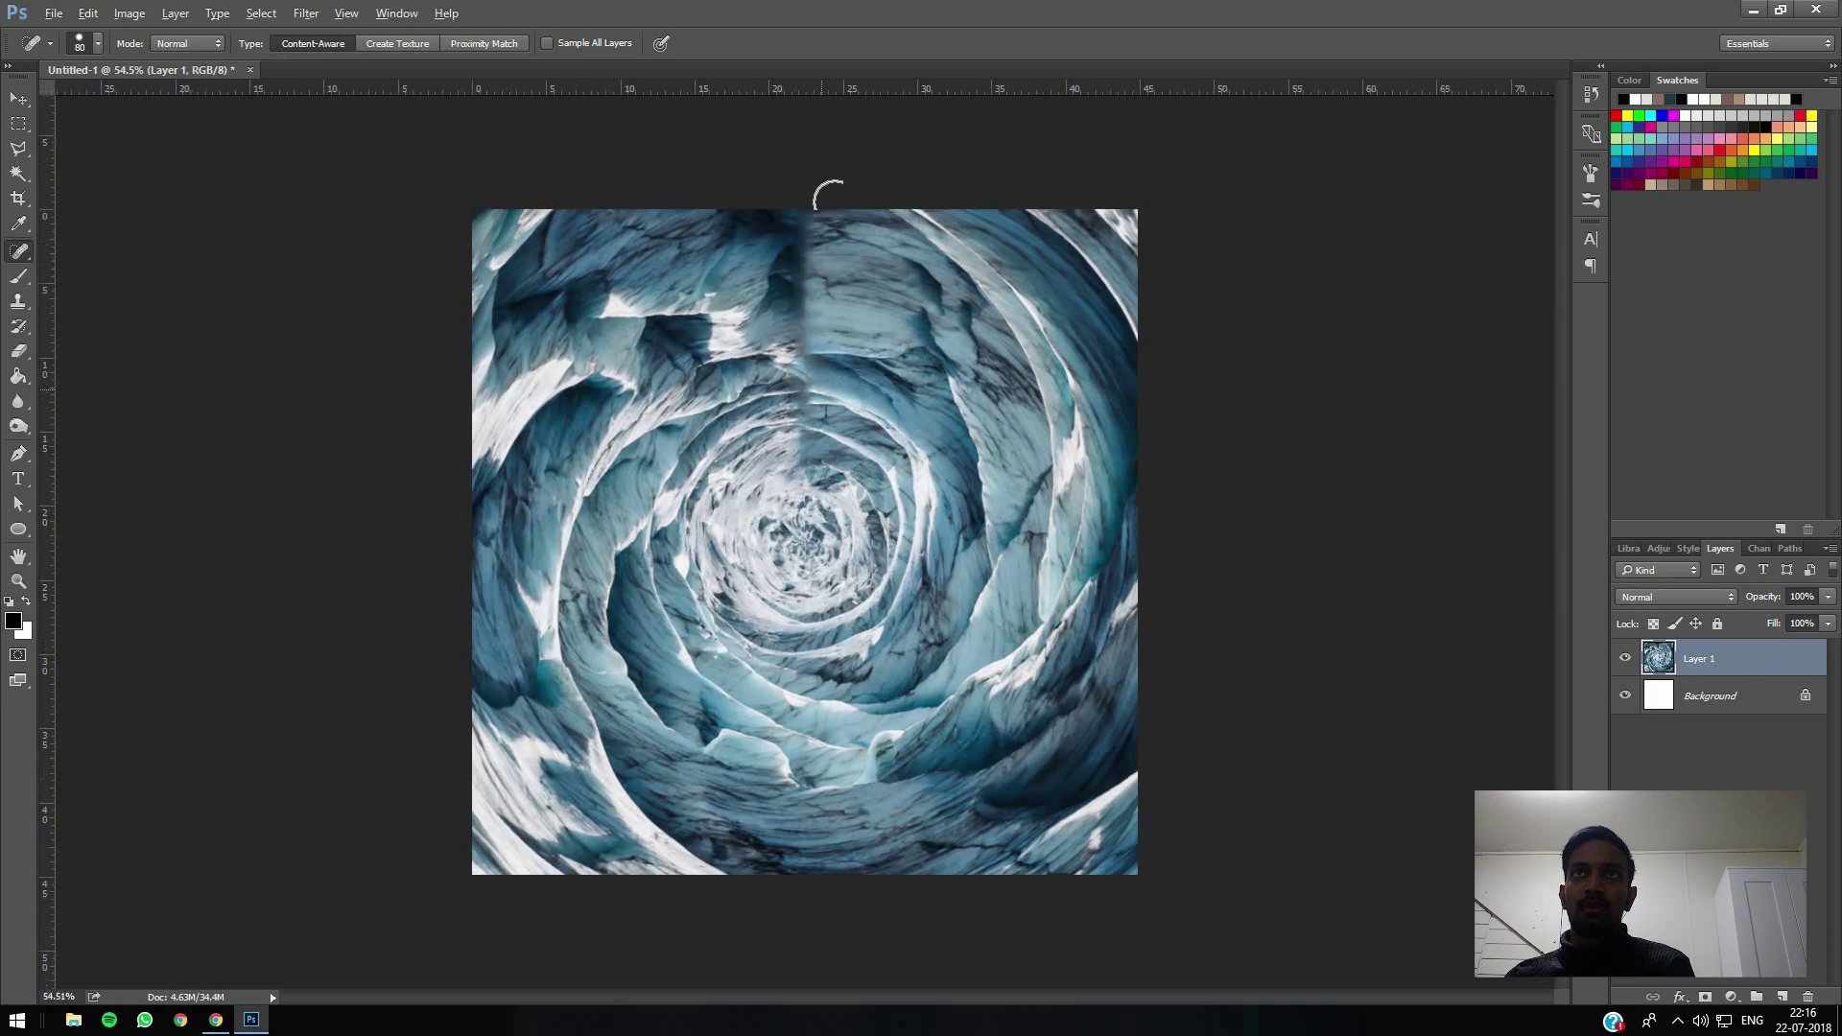
pyautogui.moveTo(811, 217); pyautogui.dragTo(798, 412)
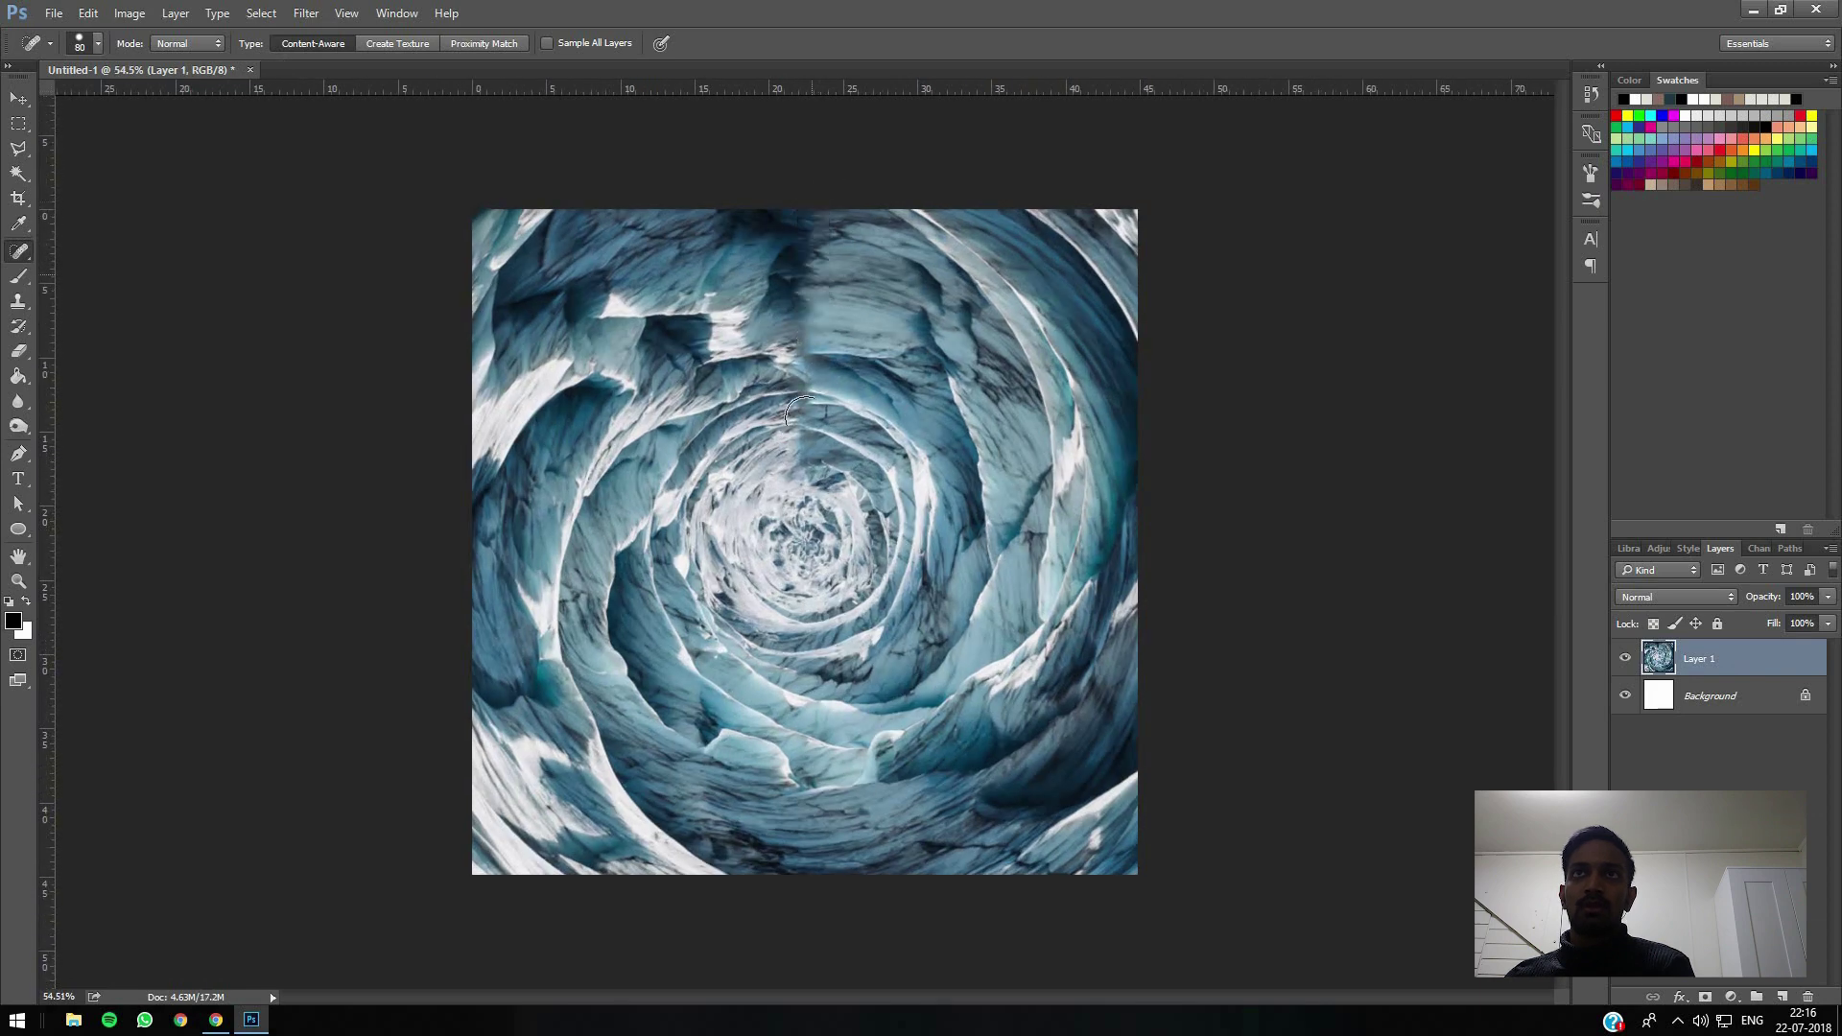
pyautogui.moveTo(782, 259)
pyautogui.mouseDown()
pyautogui.moveTo(827, 441)
pyautogui.moveTo(777, 414)
pyautogui.mouseUp()
pyautogui.click(800, 406)
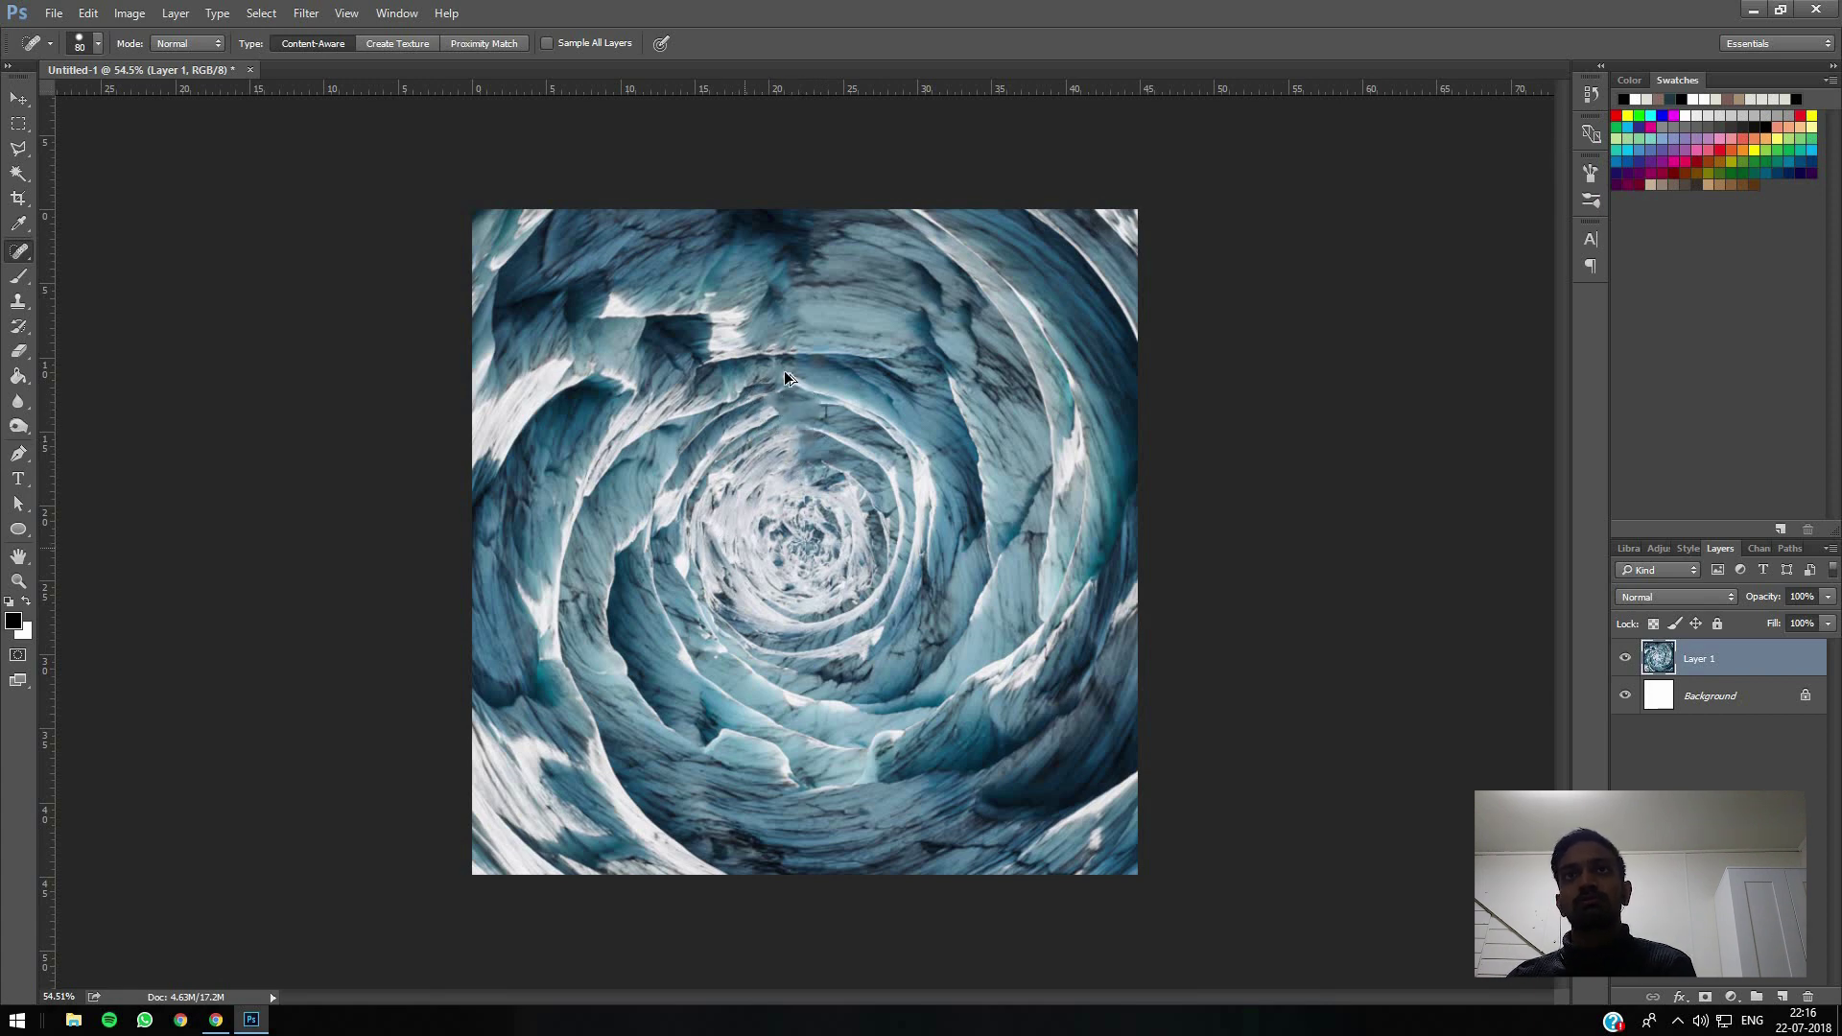
# Step: Touch up the leftover seam traces above the swirl's centre with further size 80 Spot Healing Brush strokes
pyautogui.scroll(2, 781, 373)
pyautogui.moveTo(775, 434); pyautogui.dragTo(851, 436)
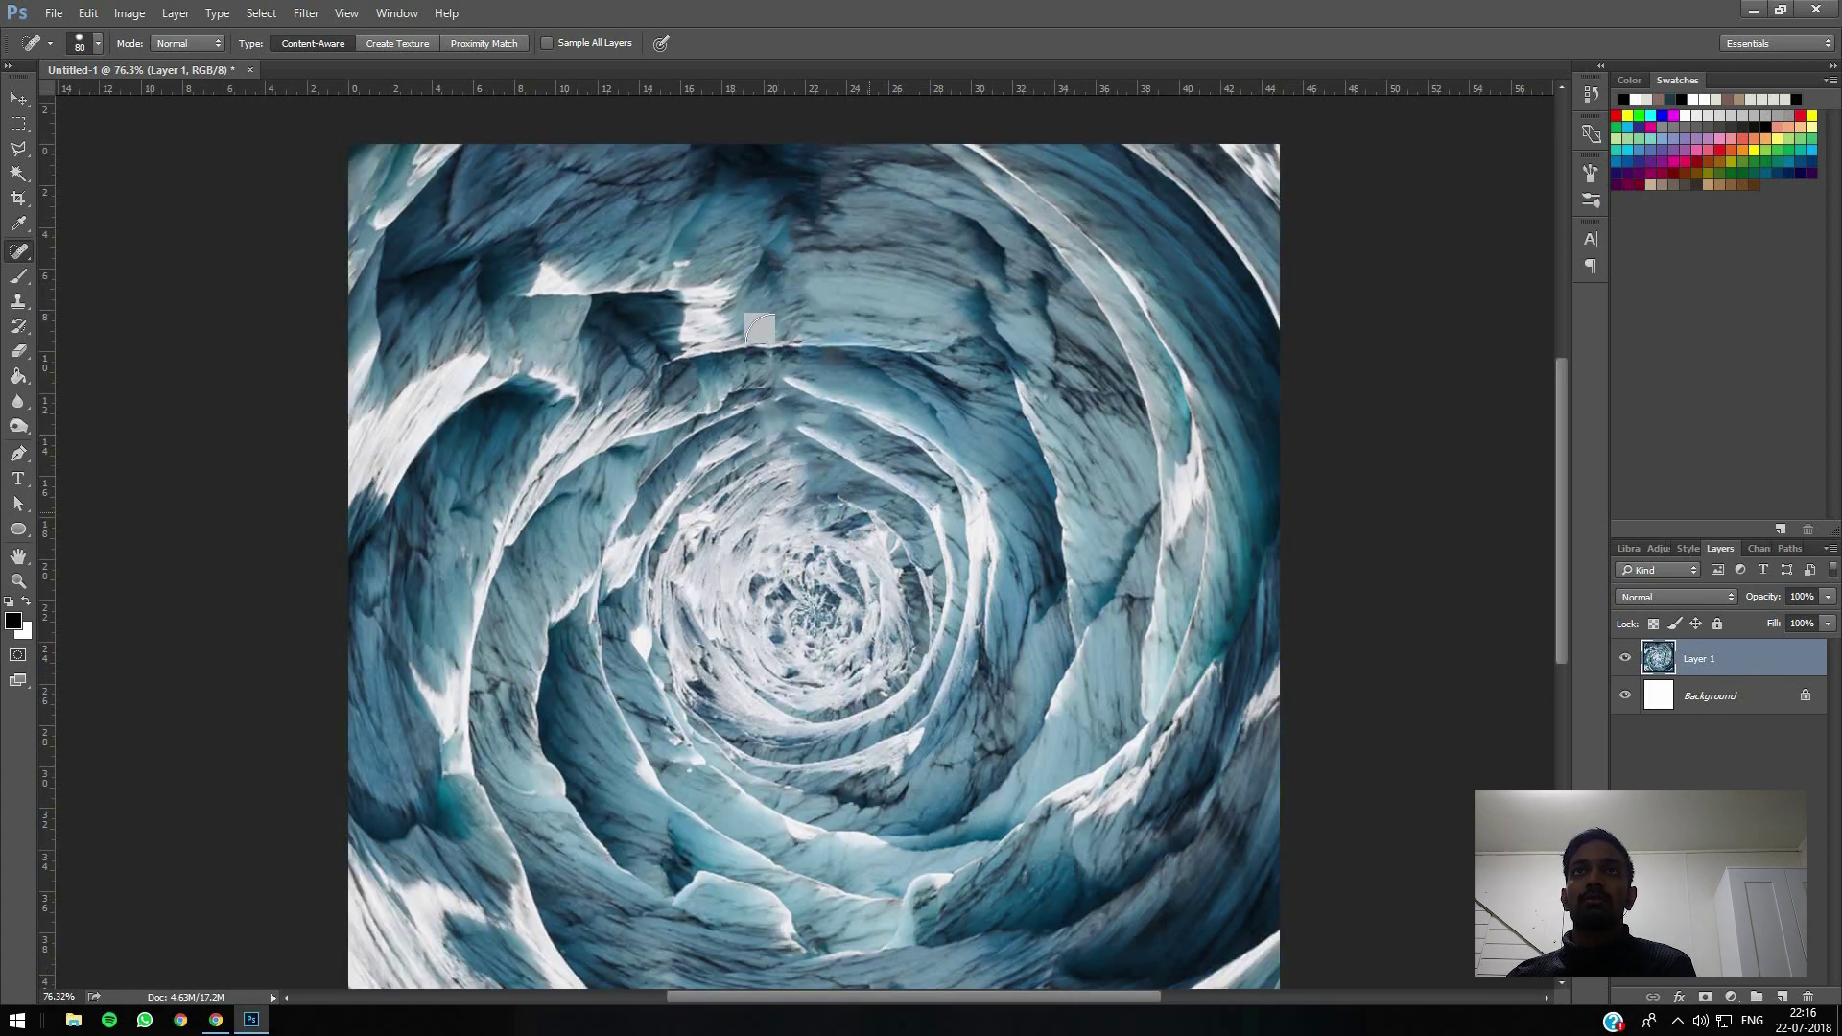
pyautogui.moveTo(823, 167)
pyautogui.mouseDown()
pyautogui.moveTo(758, 294)
pyautogui.moveTo(803, 374)
pyautogui.mouseUp()
pyautogui.scroll(-2, 843, 429)
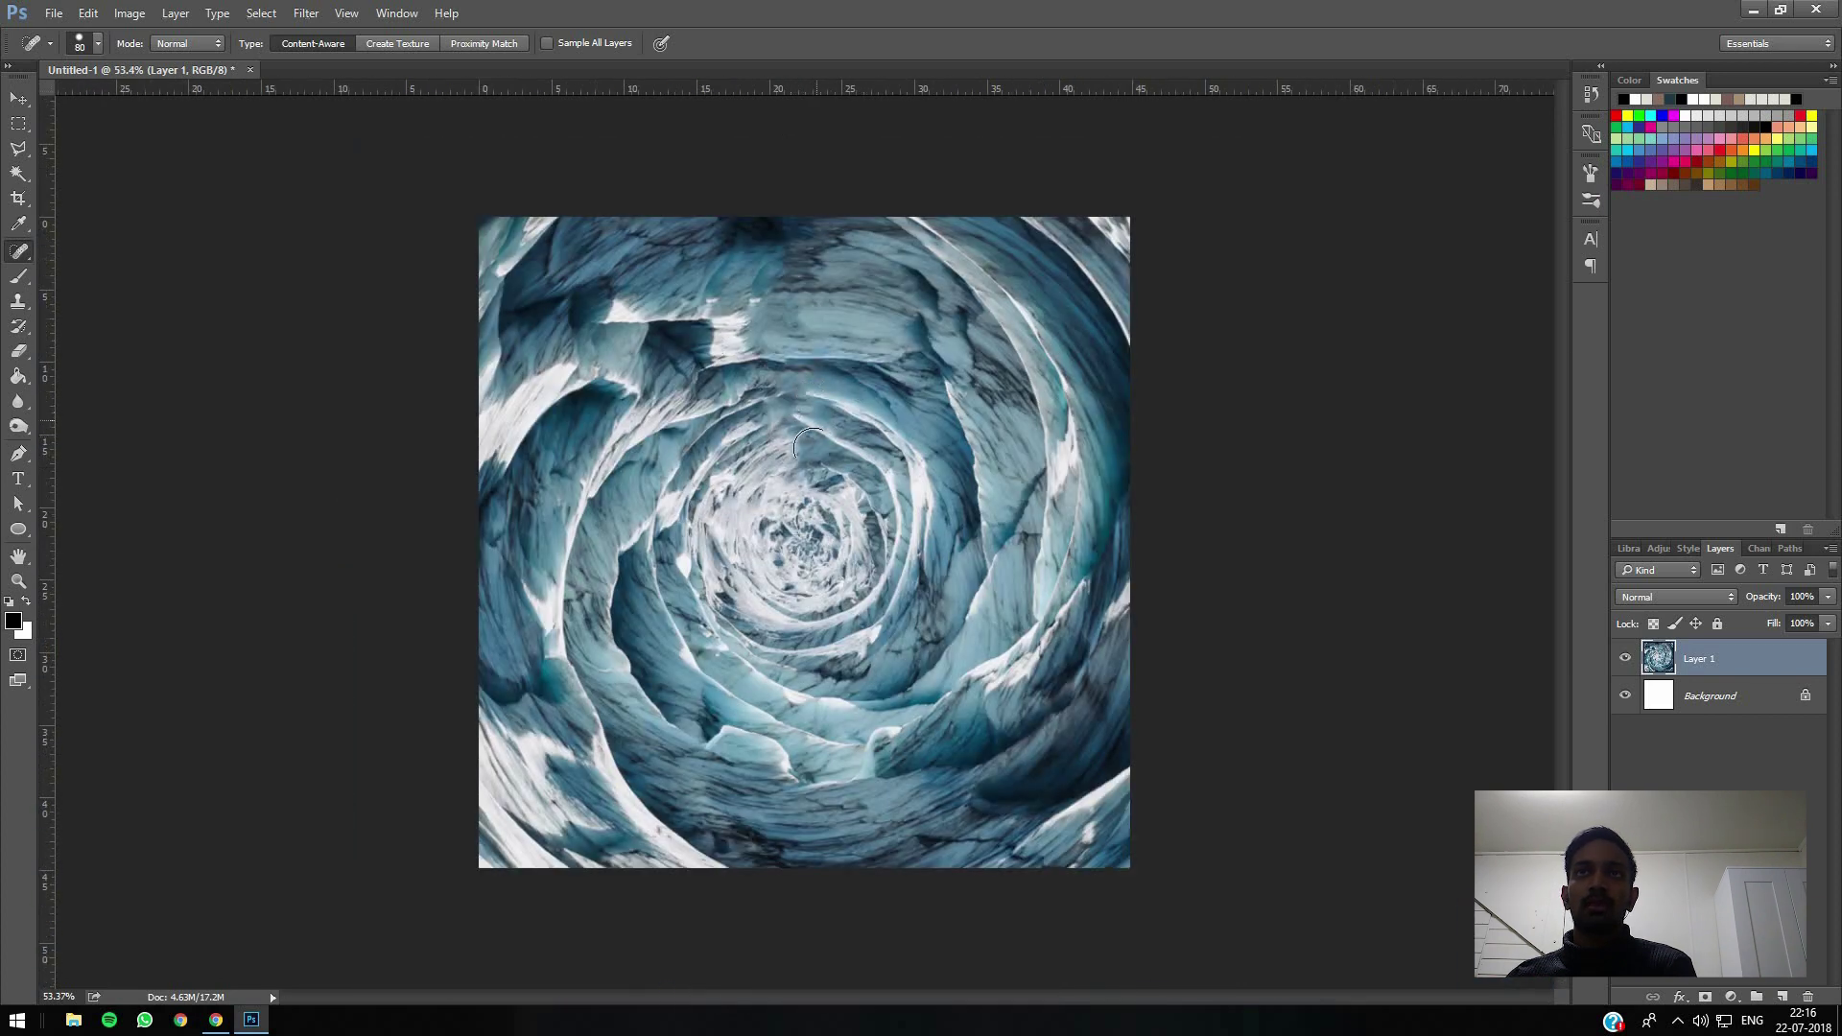
pyautogui.click(777, 426)
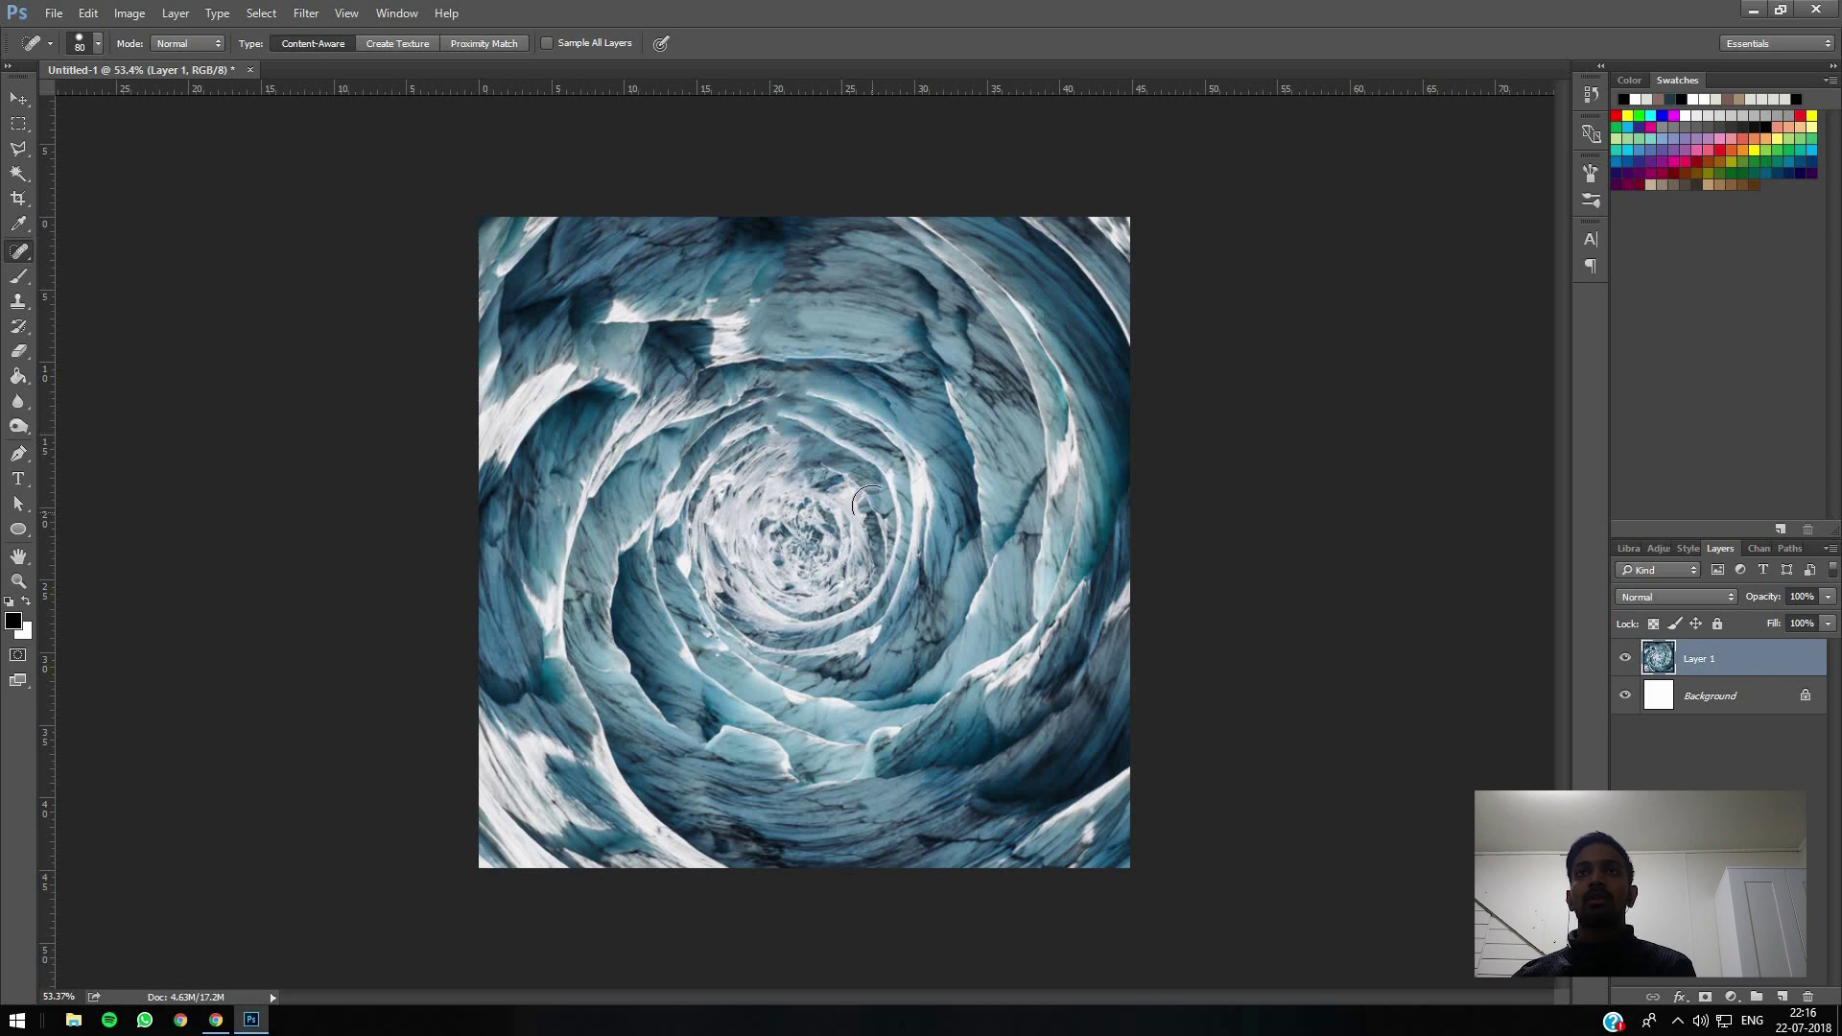
pyautogui.scroll(2, 808, 411)
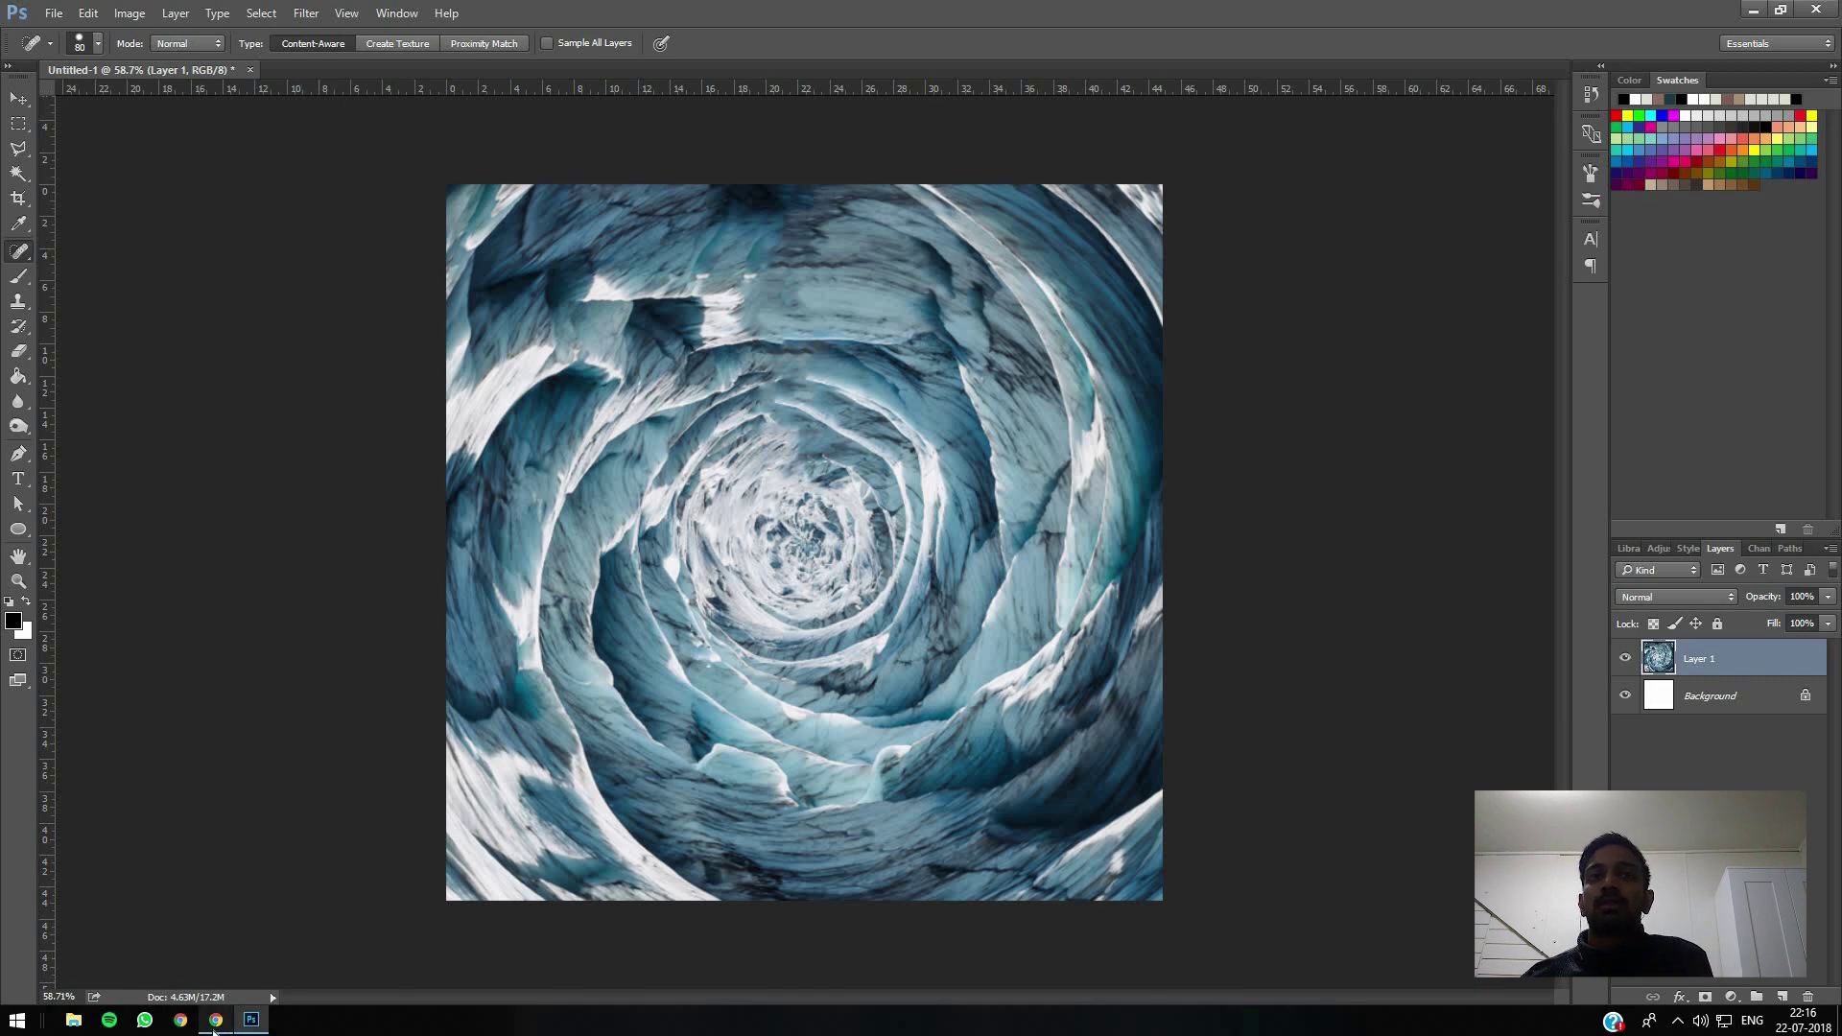
# Step: Switch to Chrome and open a new browser tab
pyautogui.moveTo(215, 1027)
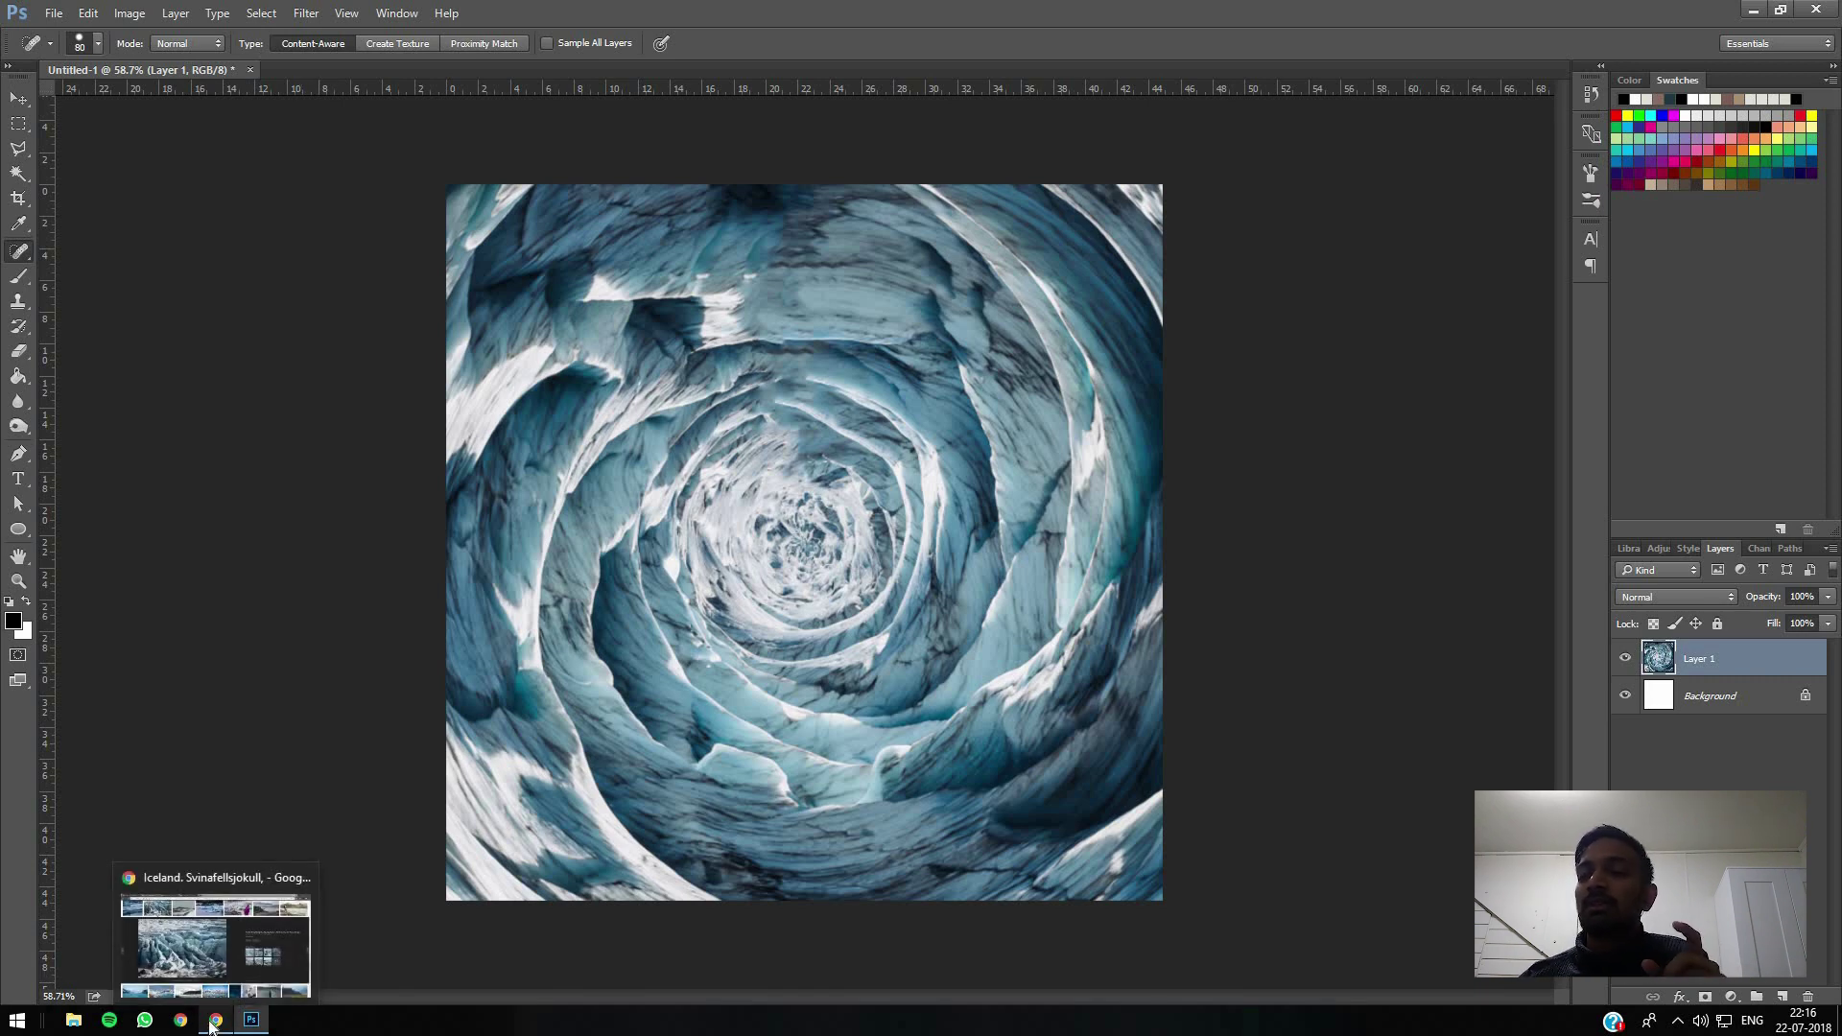
pyautogui.click(213, 1022)
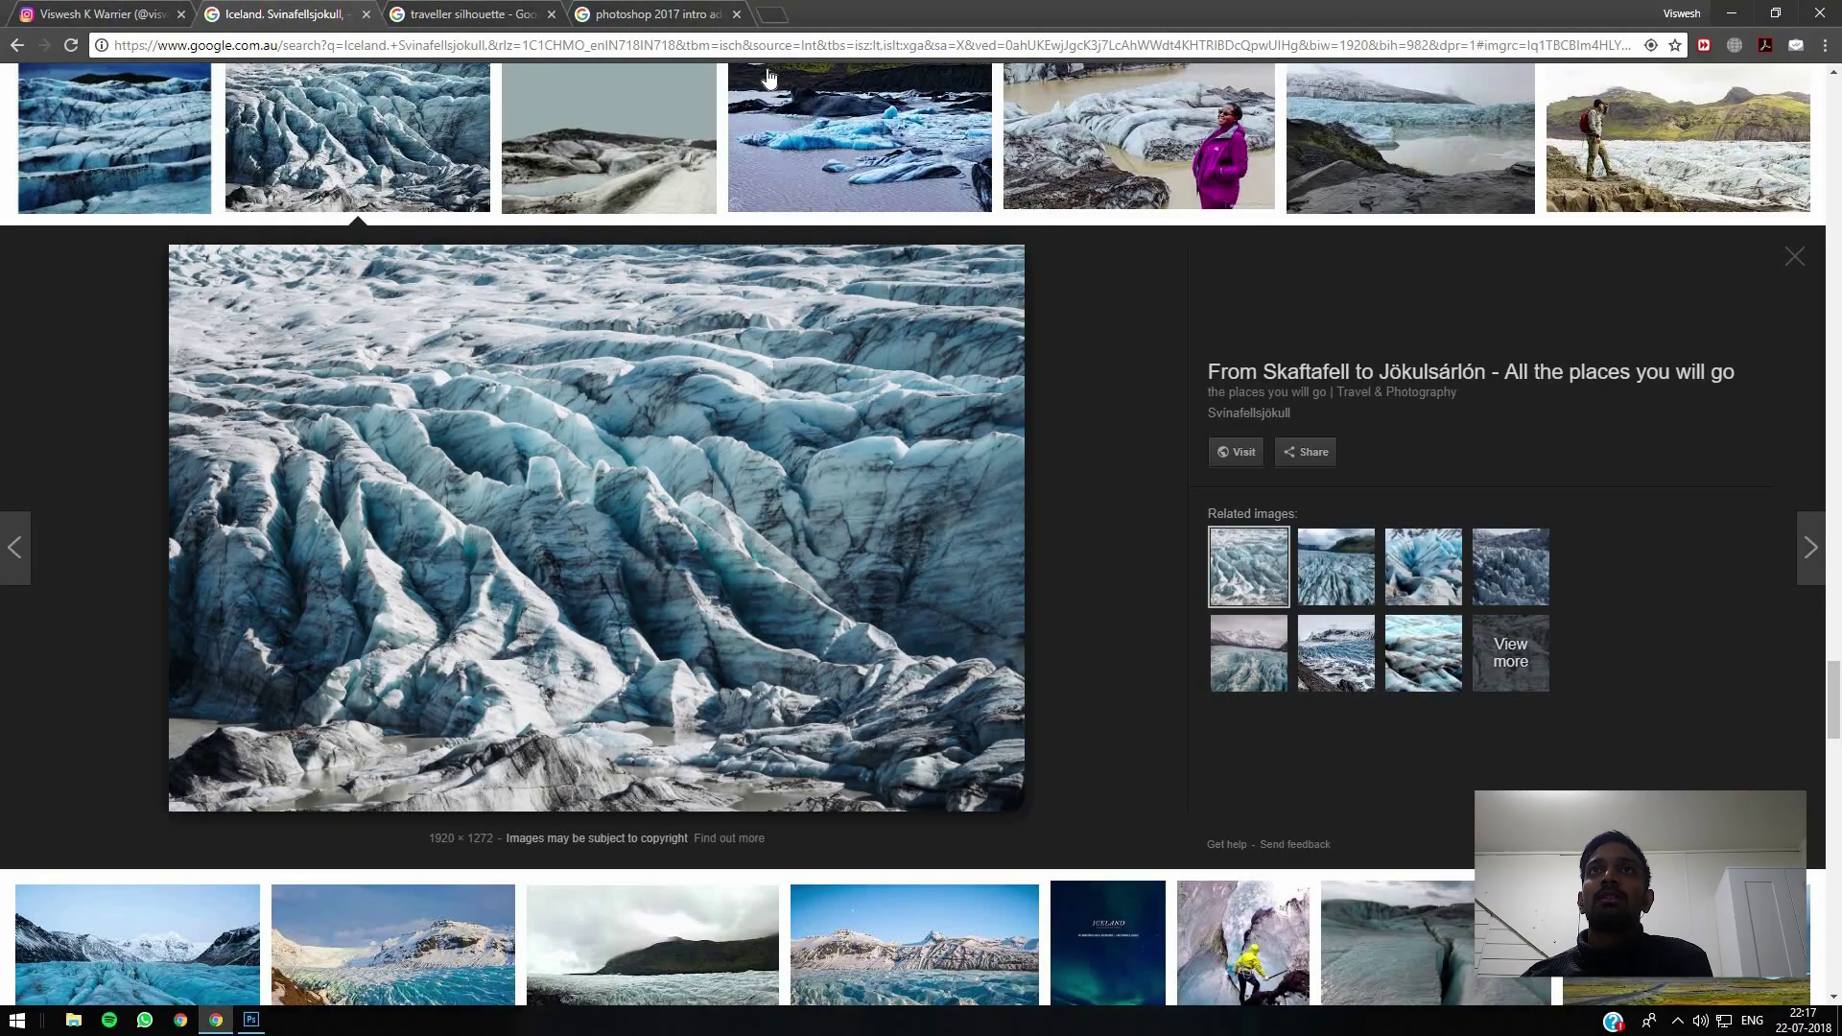
pyautogui.click(777, 17)
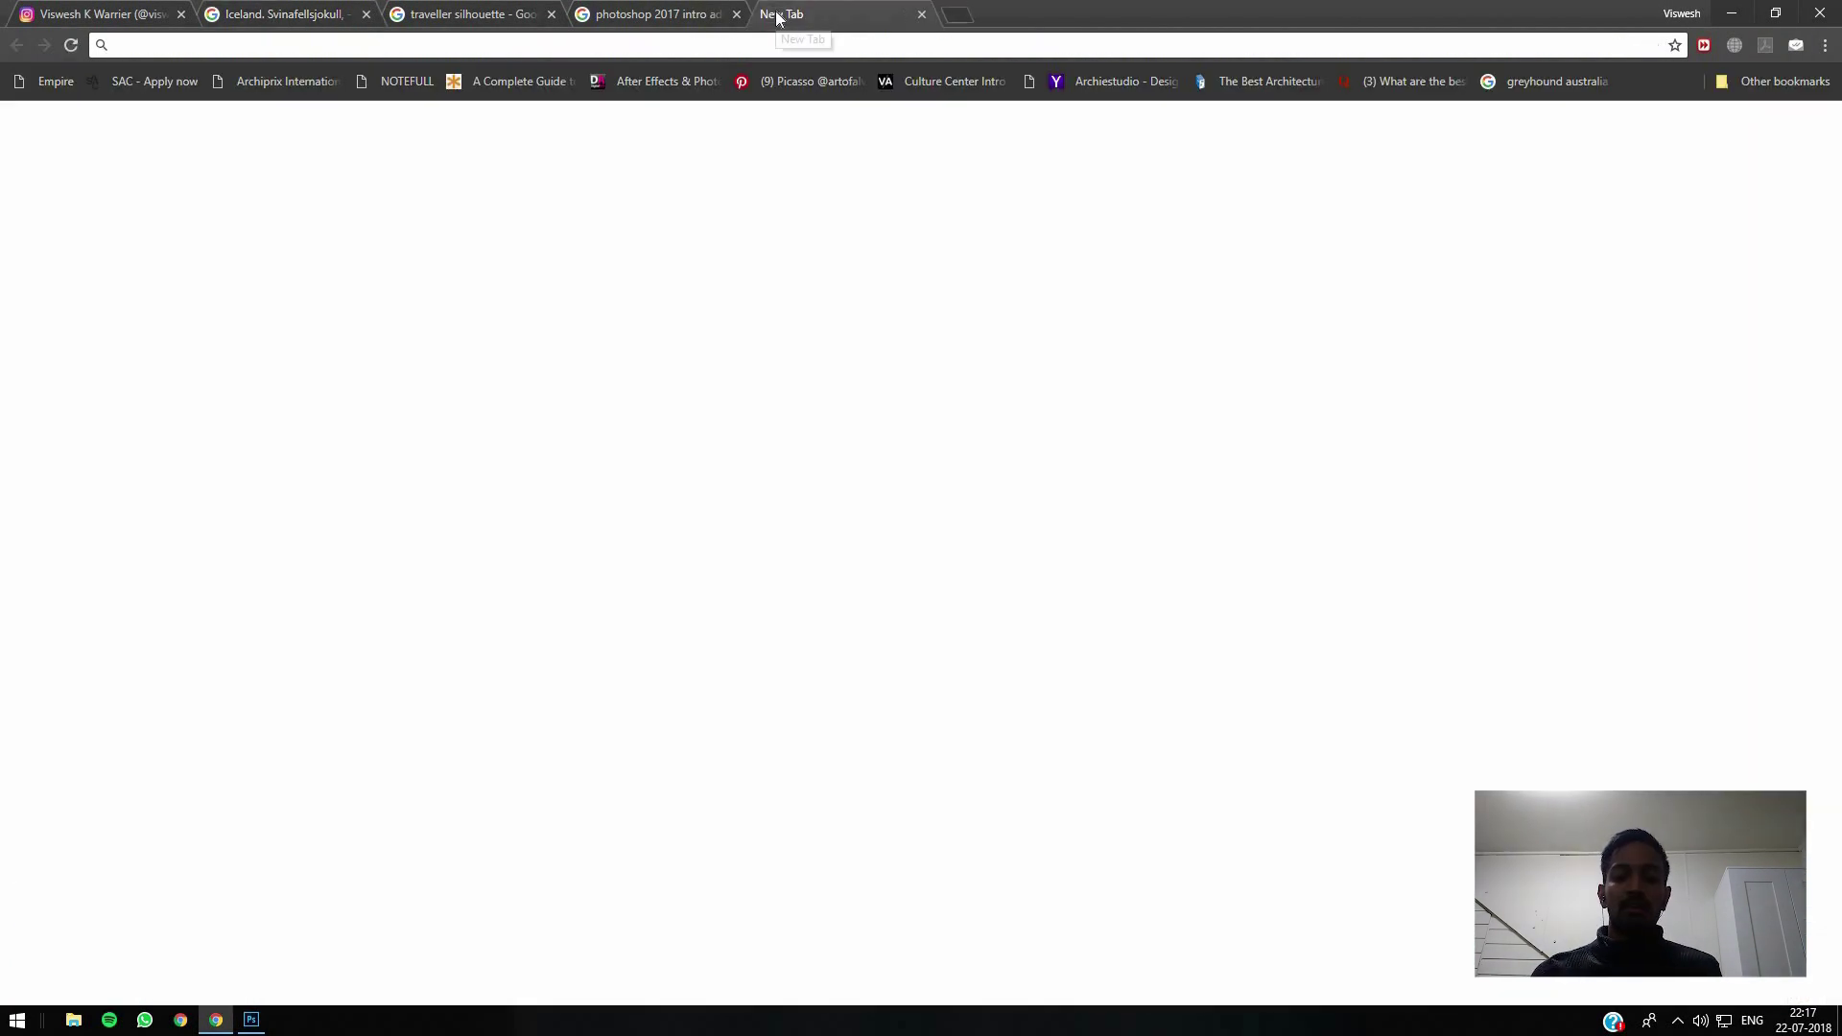
pyautogui.write('ice wol')
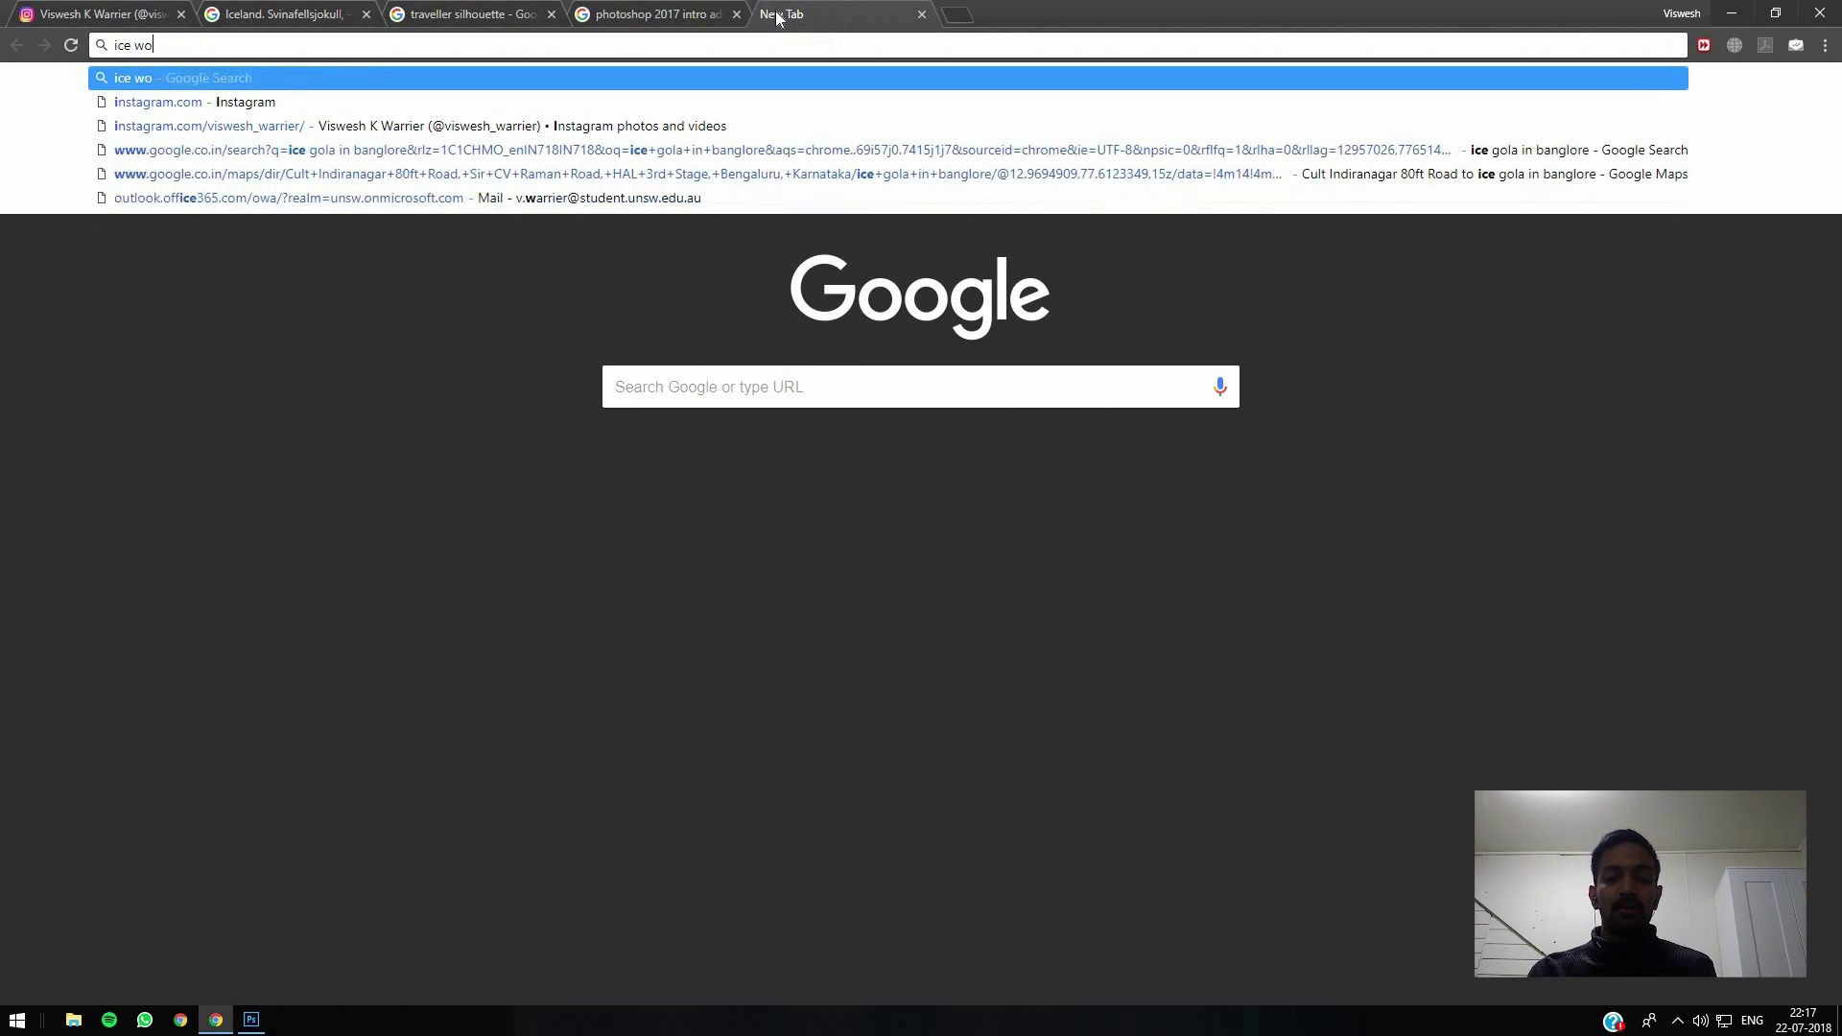
pyautogui.press('BackSpace')
pyautogui.press('BackSpace')
pyautogui.press('BackSpace')
pyautogui.press('BackSpace')
pyautogui.press('BackSpace')
pyautogui.press('BackSpace')
pyautogui.press('BackSpace')
# Step: Search Google for wolf silhouette and show the image results
pyautogui.write('wolf si')
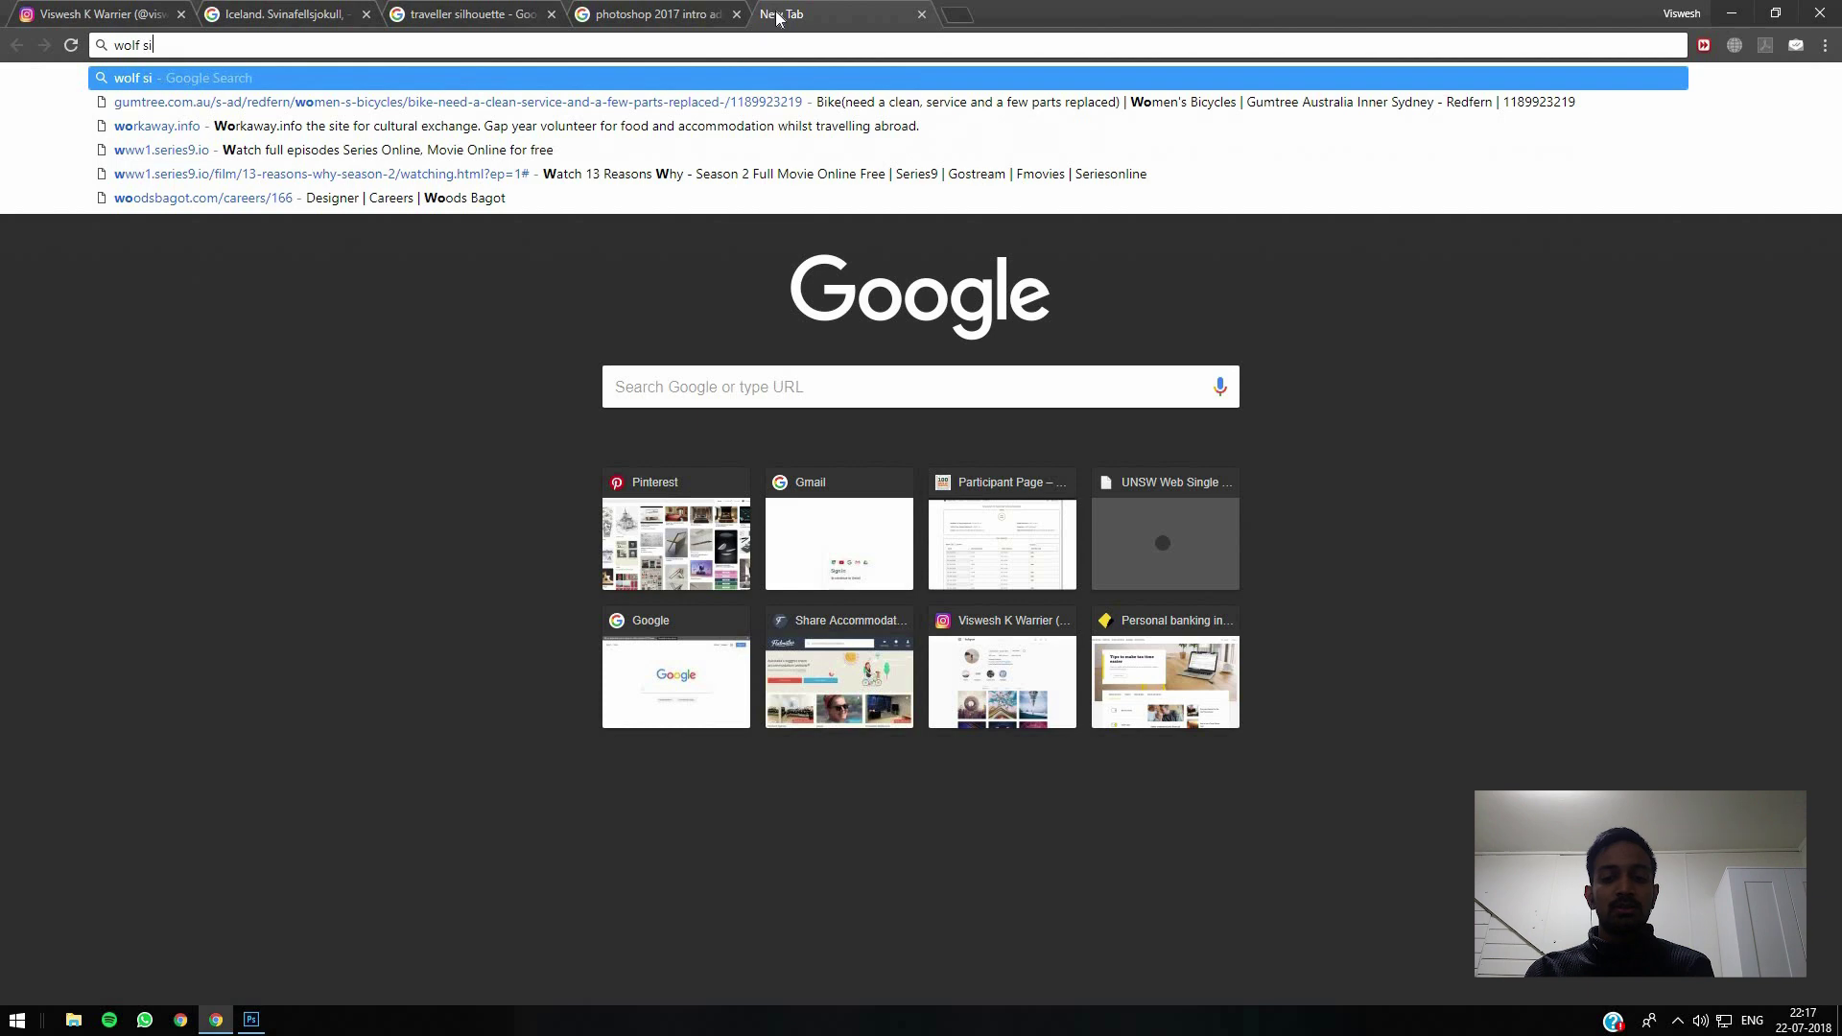
pyautogui.write('lhouteee')
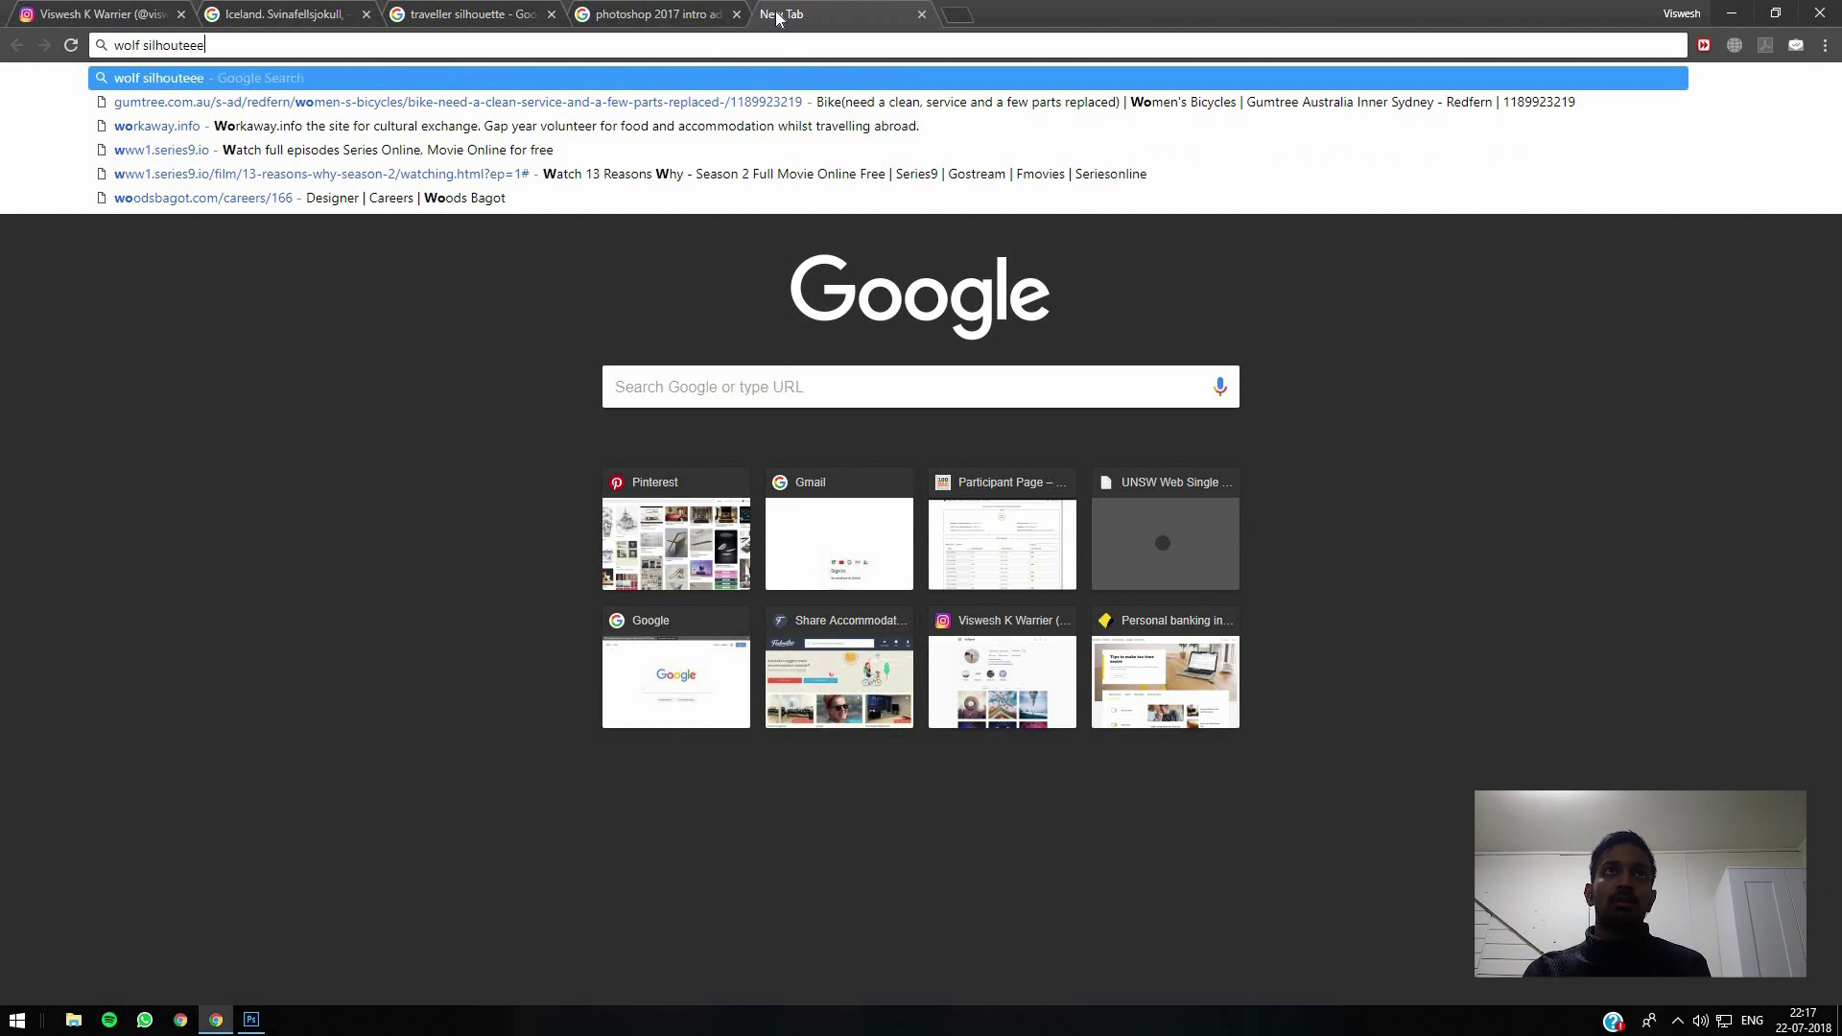
pyautogui.press('Return')
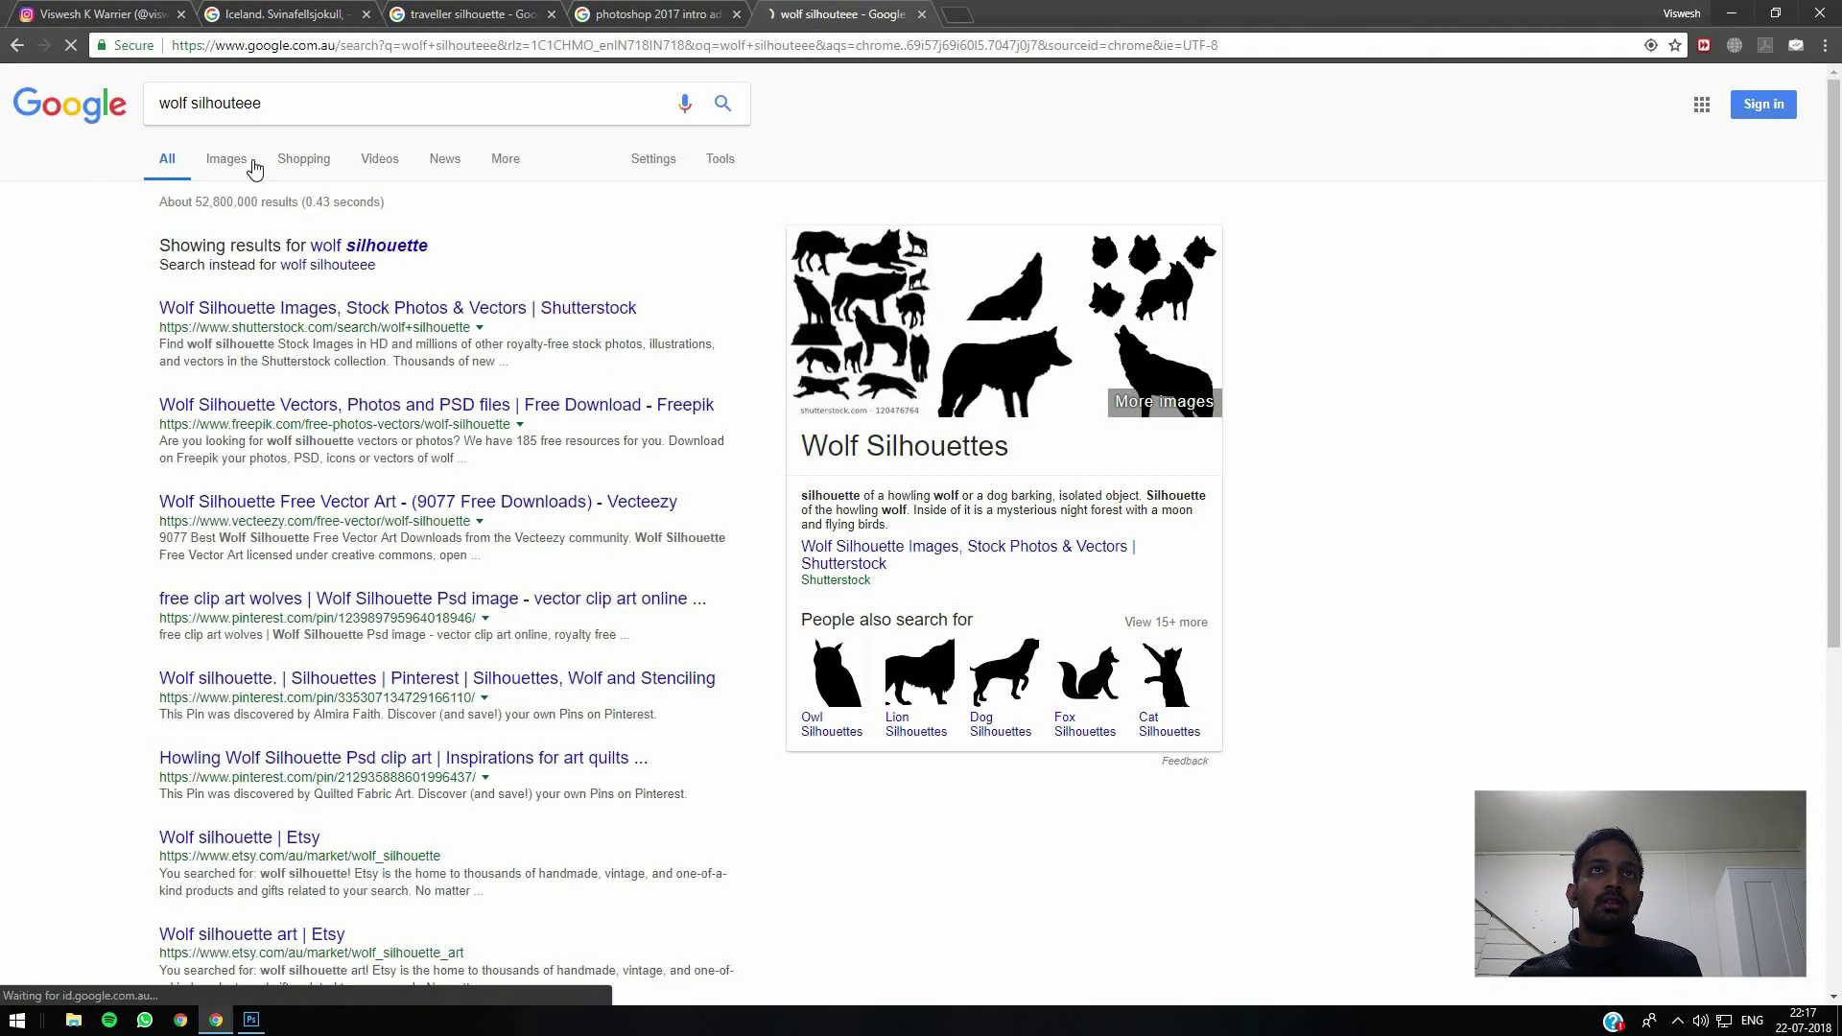
pyautogui.click(237, 163)
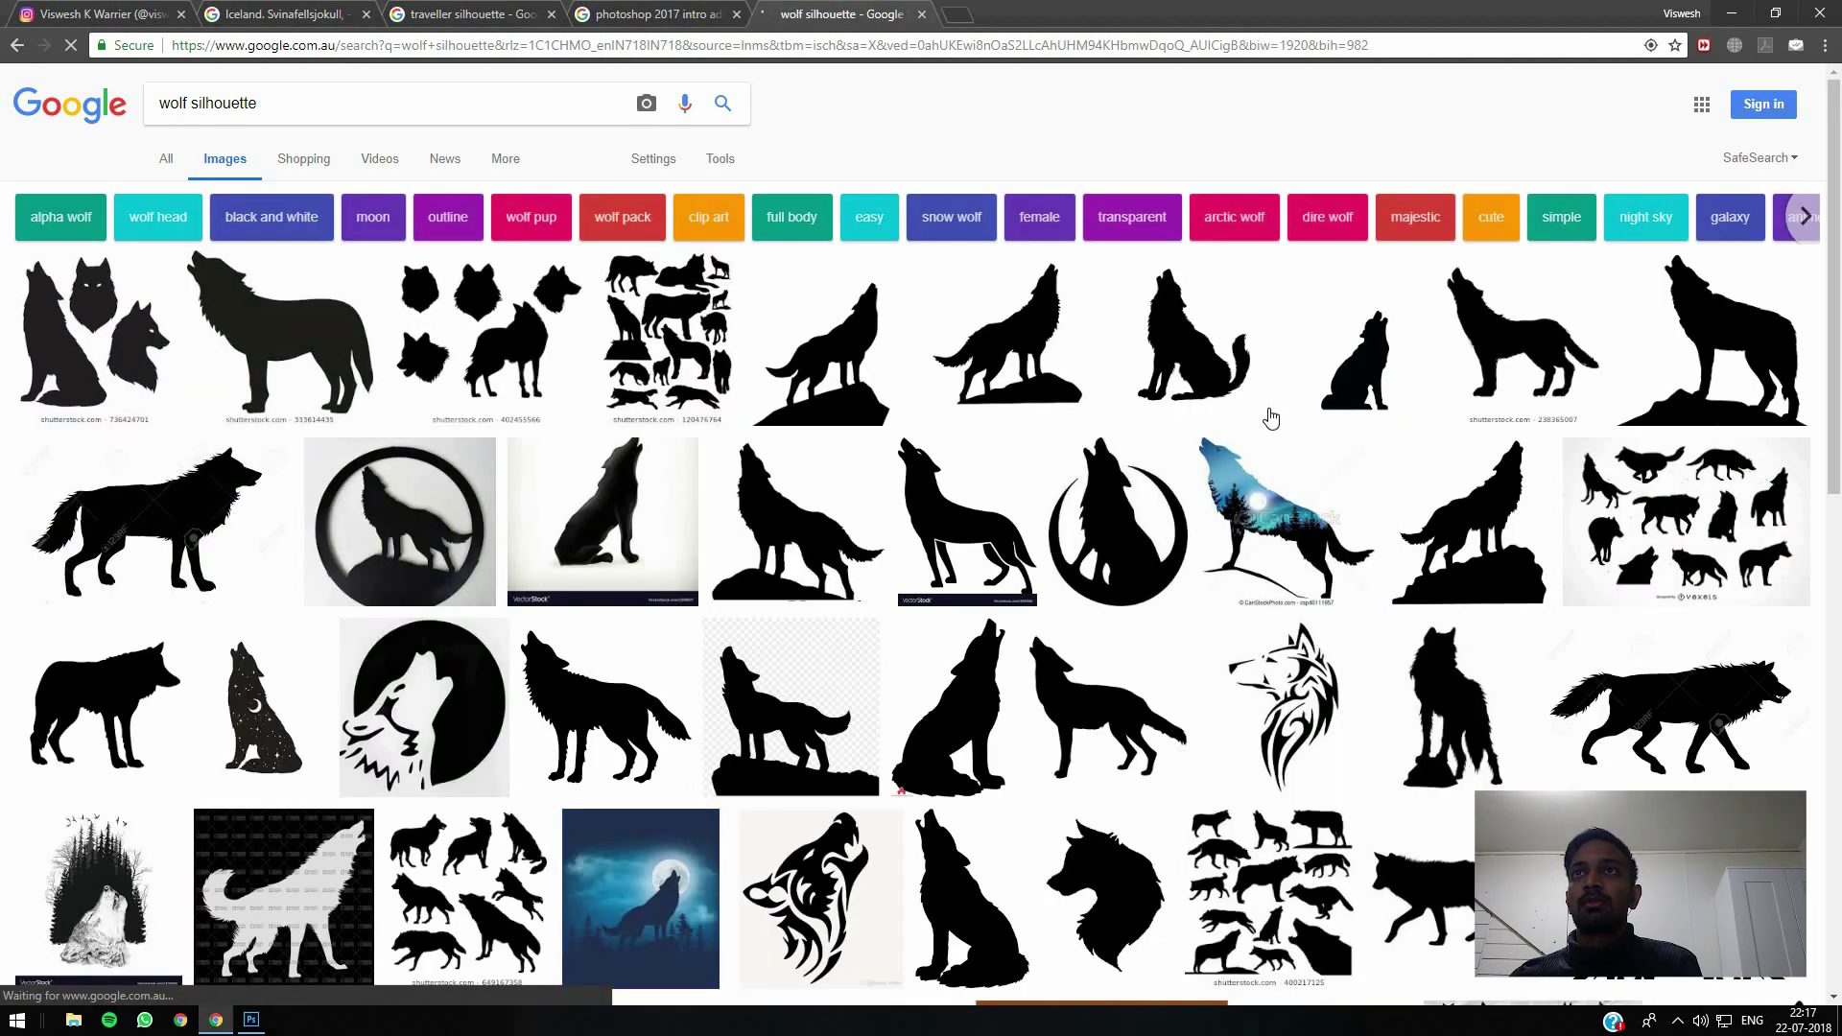
# Step: Preview standing howling wolf silhouettes and download the Howling Wolf (Silhouette) image from Spreadshirt
pyautogui.click(1532, 365)
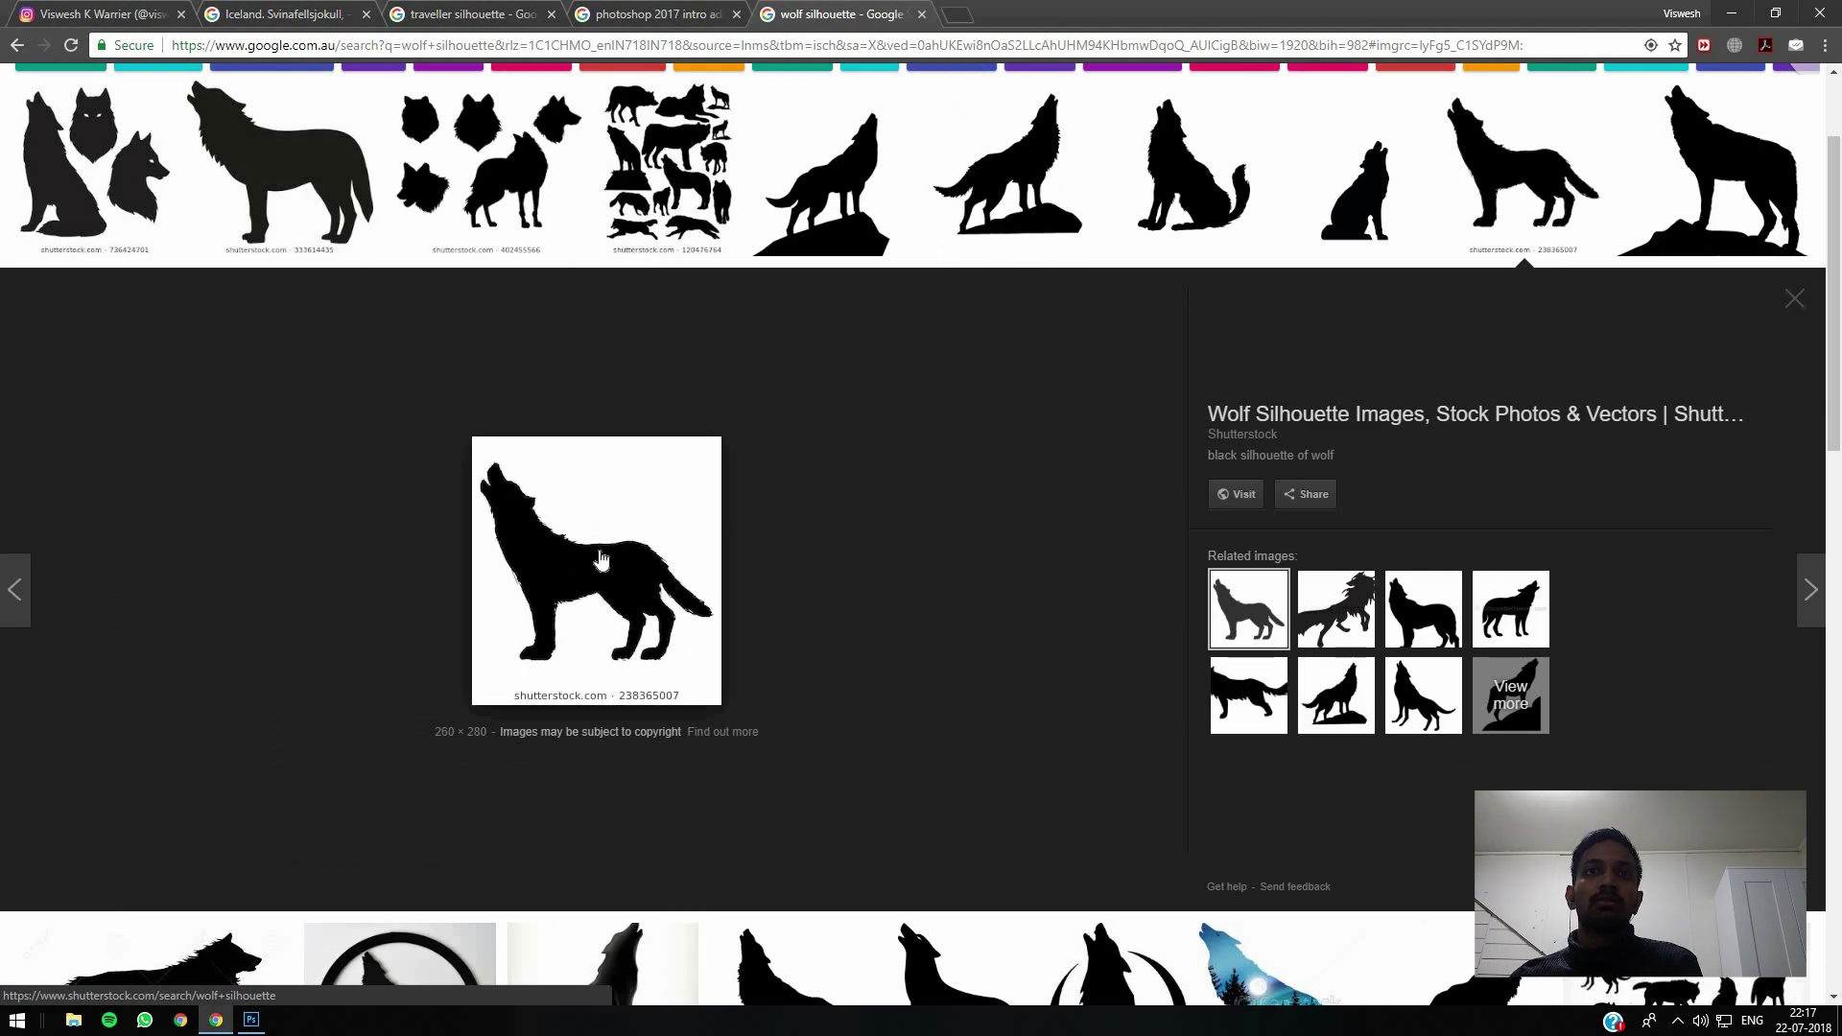
pyautogui.scroll(-4, 364, 575)
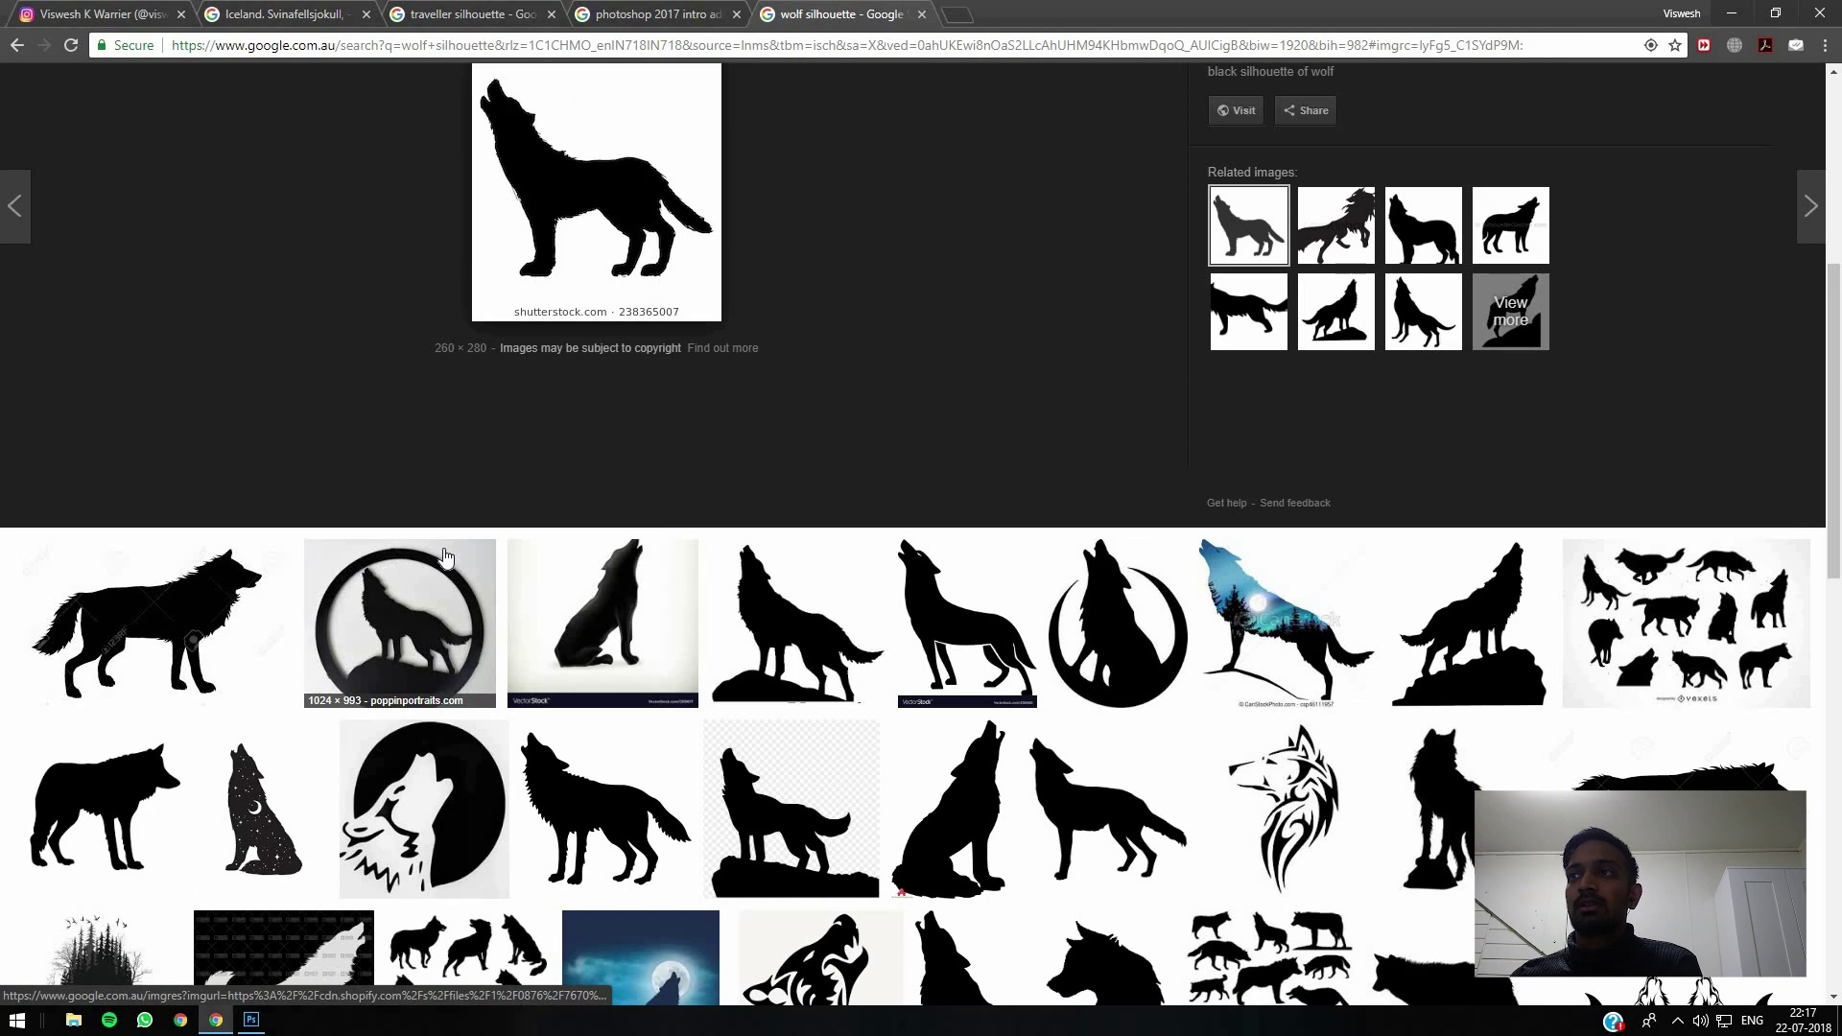
pyautogui.click(660, 774)
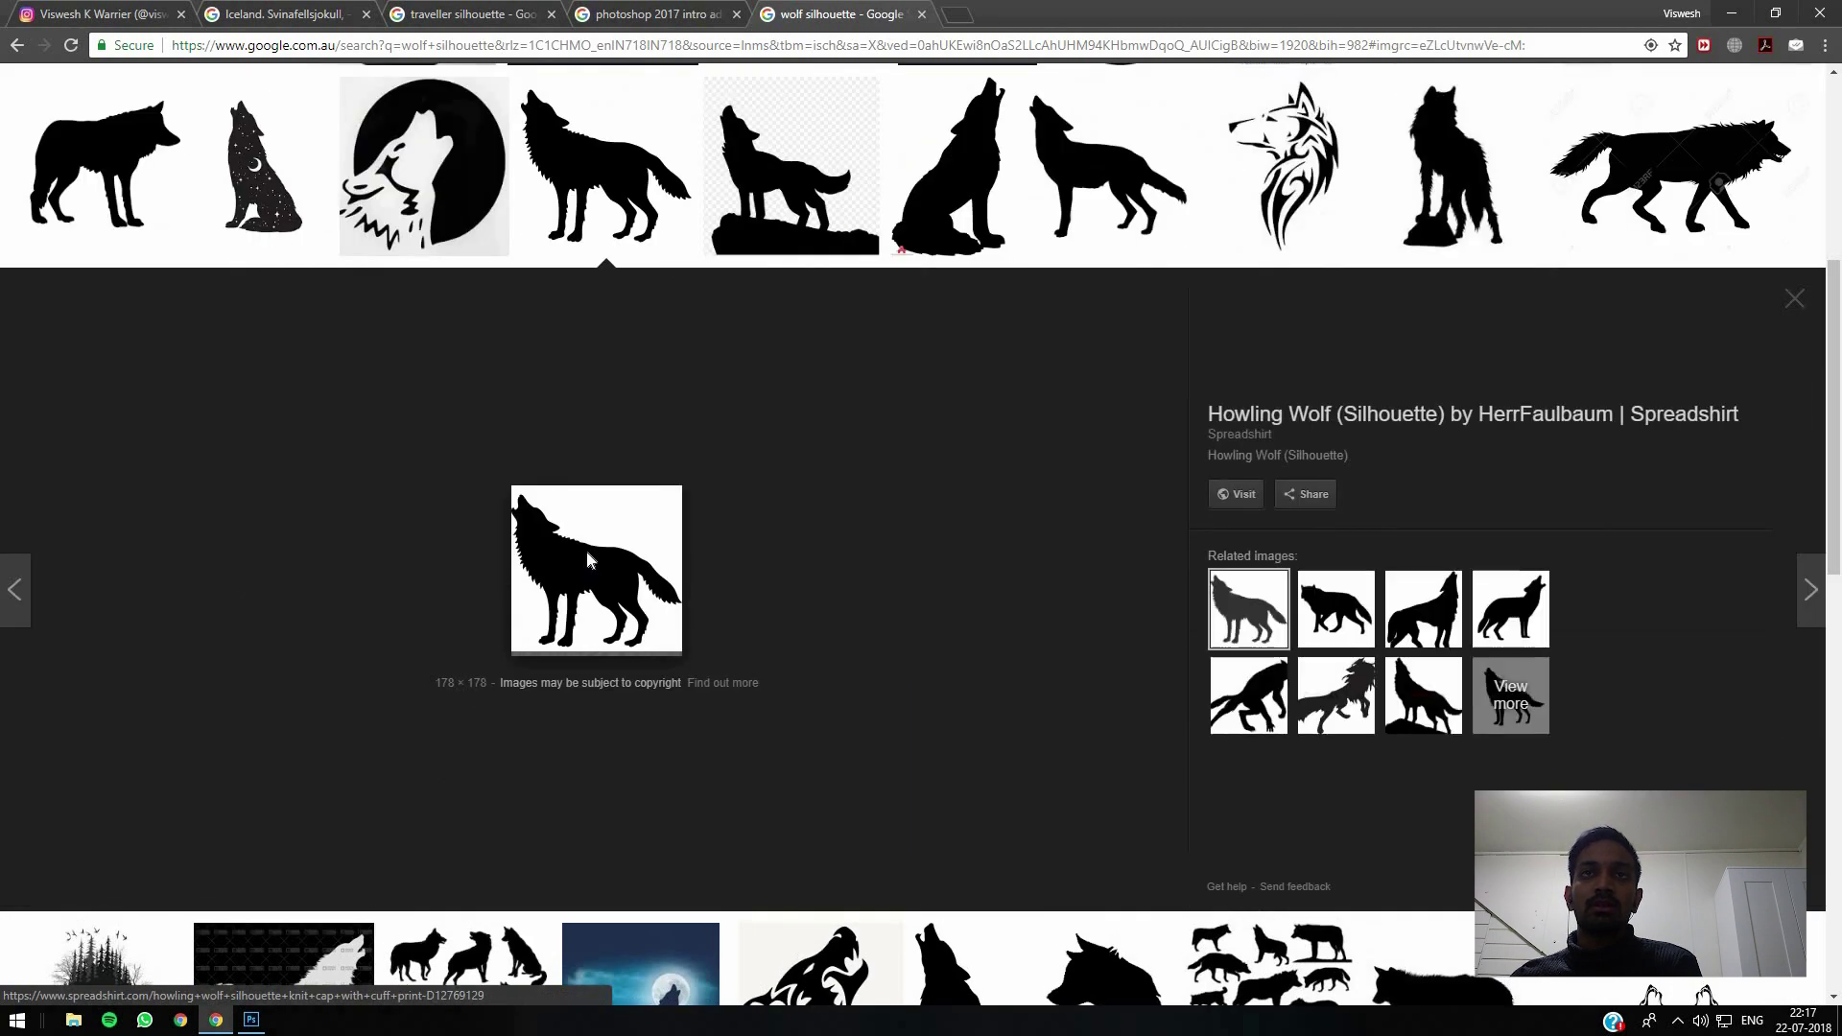
pyautogui.rightClick(586, 551)
pyautogui.click(653, 743)
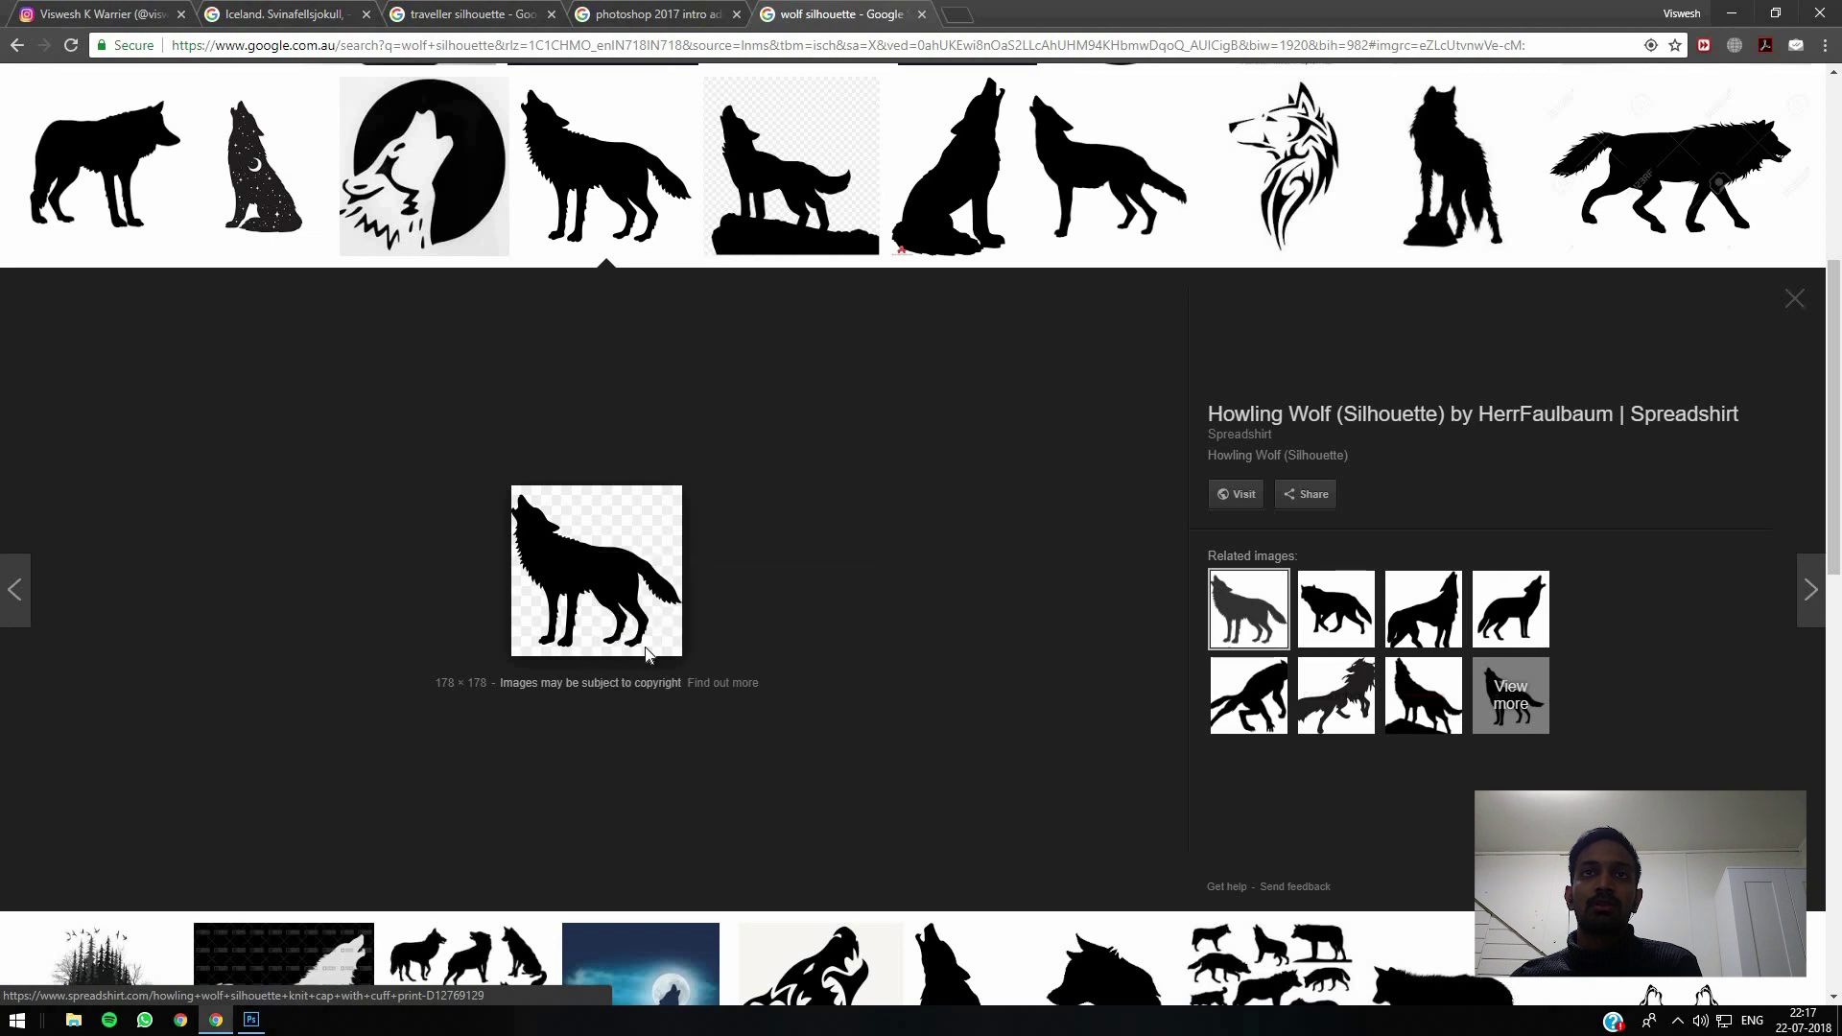
pyautogui.rightClick(612, 603)
pyautogui.click(692, 775)
pyautogui.press('Return')
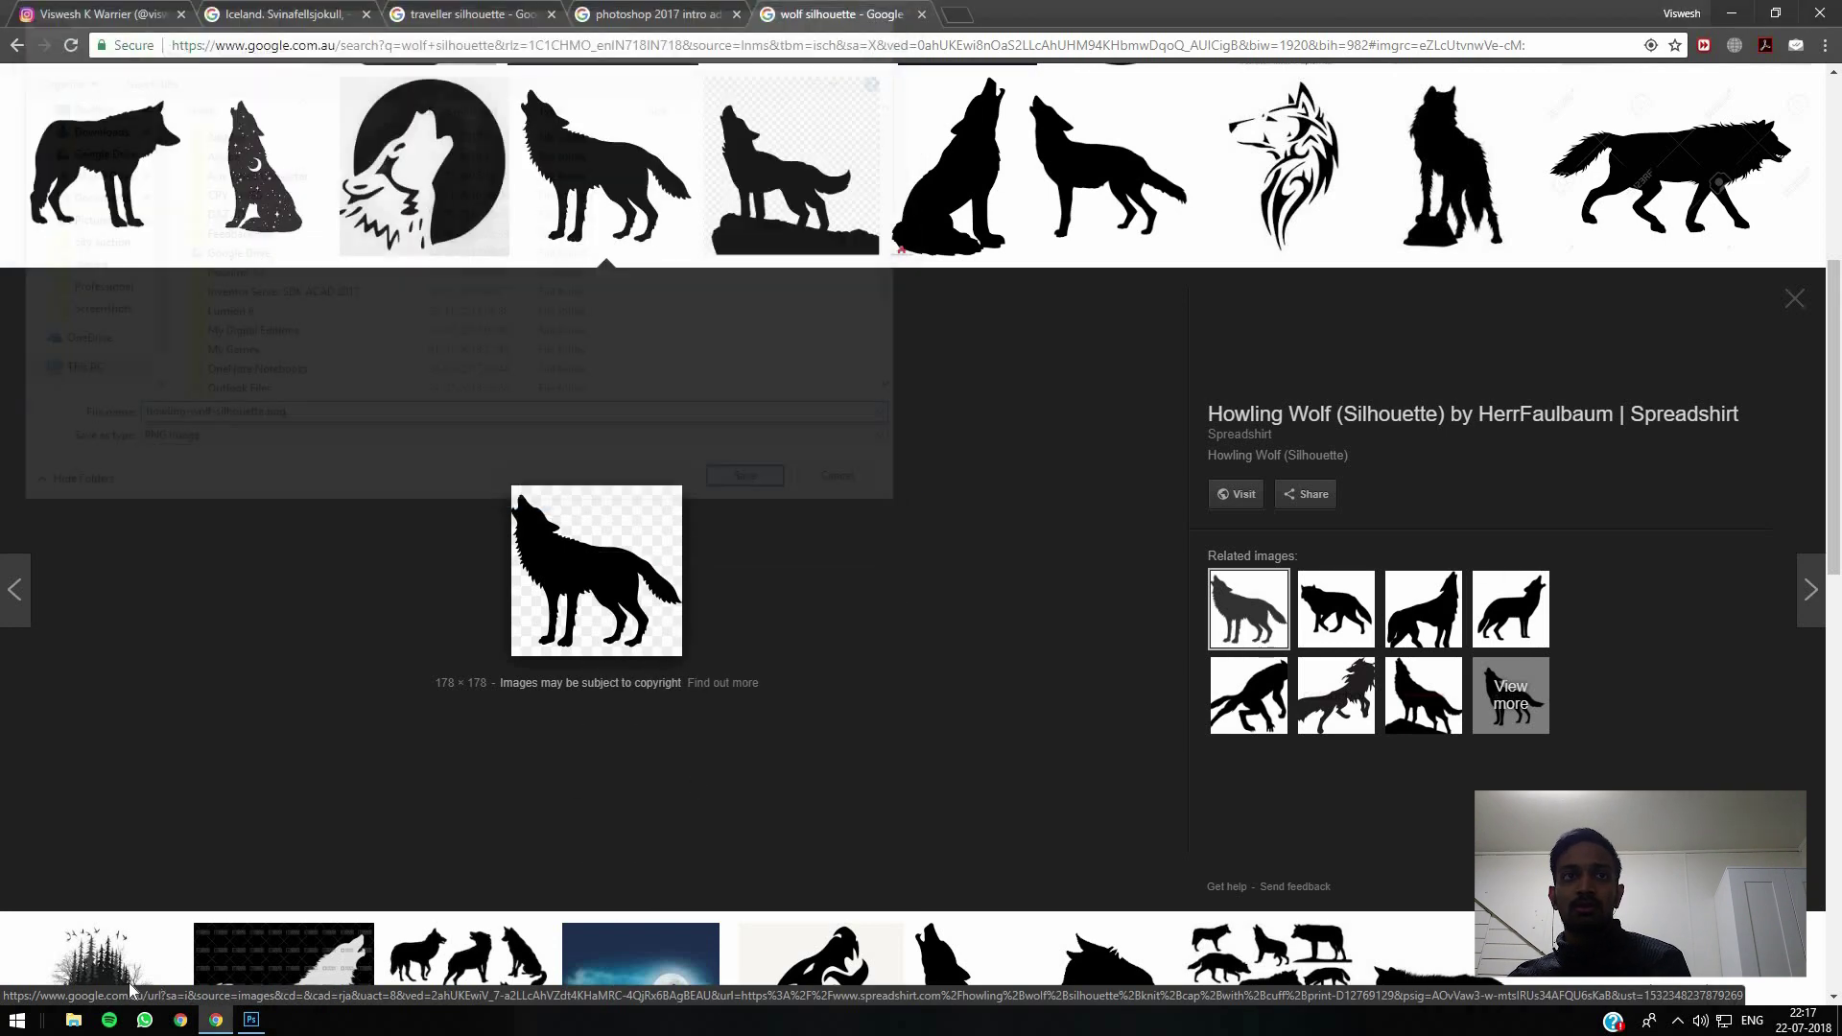
# Step: Place the downloaded wolf silhouette into the Photoshop artwork just below the swirl's centre and set its layer opacity to 80%
pyautogui.moveTo(149, 987); pyautogui.dragTo(822, 595)
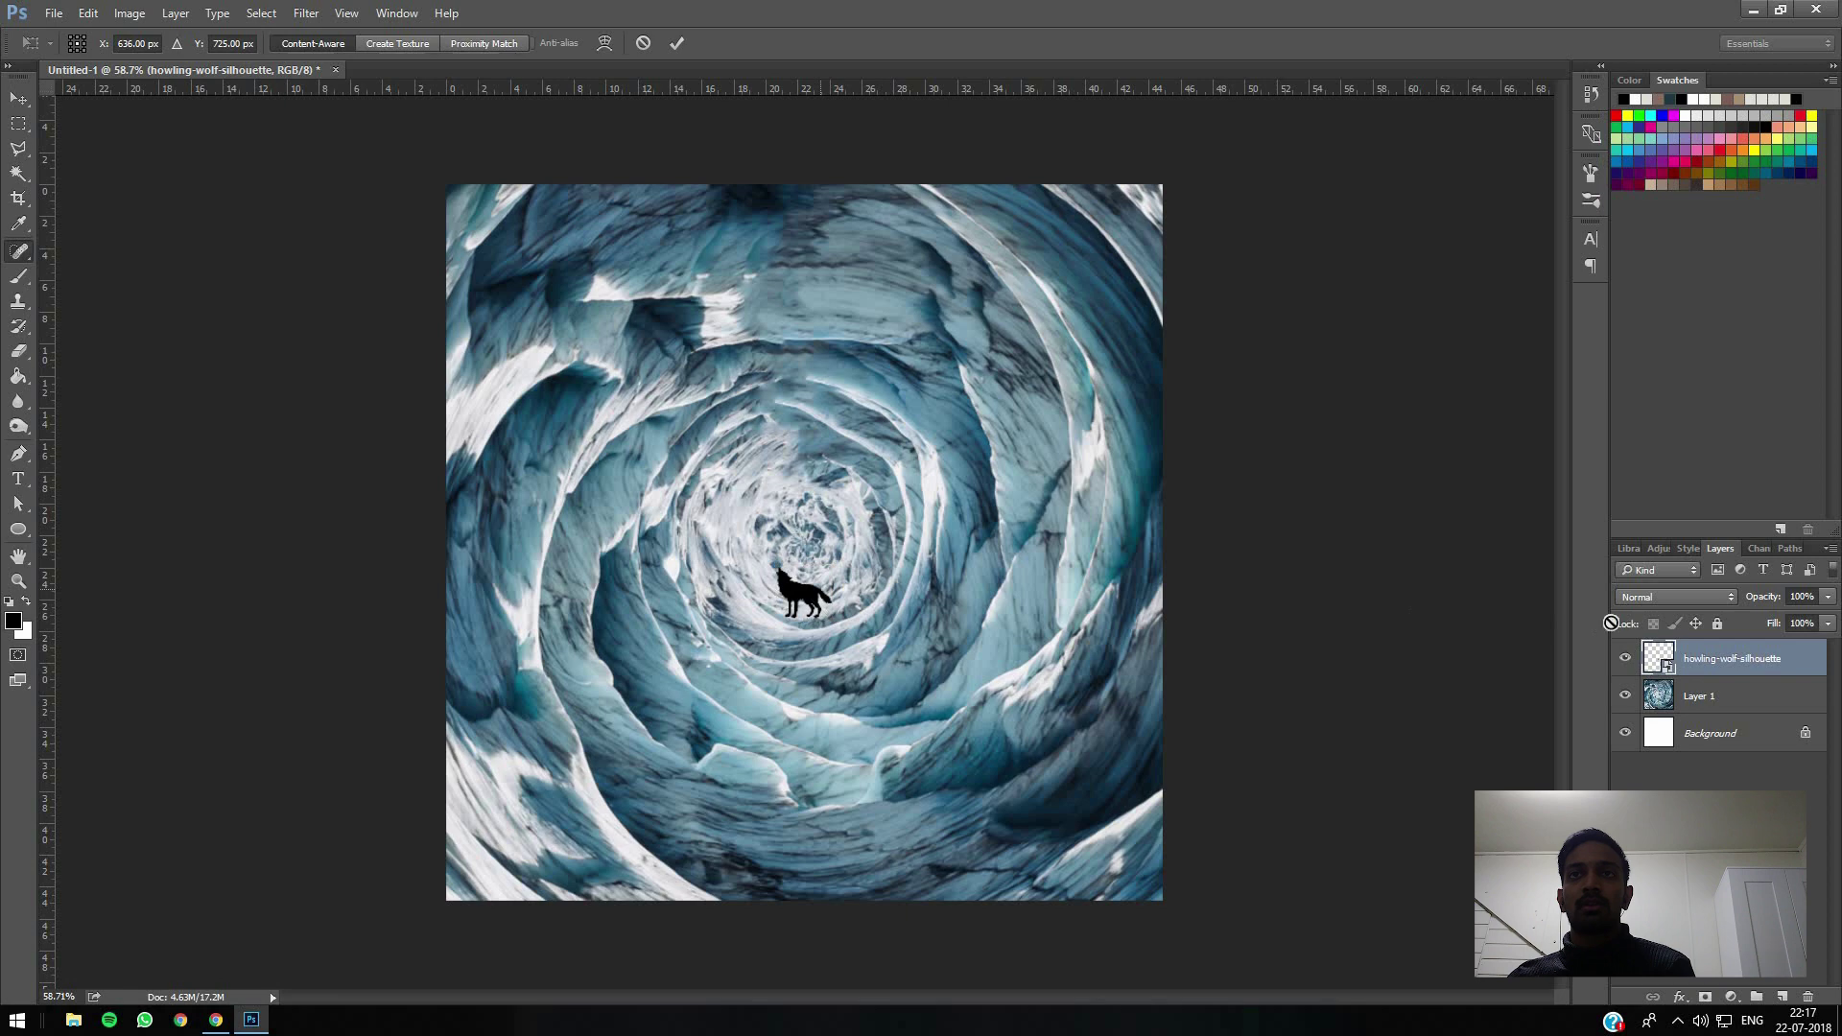
pyautogui.press('Return')
pyautogui.moveTo(1760, 601)
pyautogui.mouseDown()
pyautogui.moveTo(1744, 604)
pyautogui.moveTo(1807, 597)
pyautogui.moveTo(1734, 600)
pyautogui.mouseUp()
pyautogui.write('80')
pyautogui.press('Return')
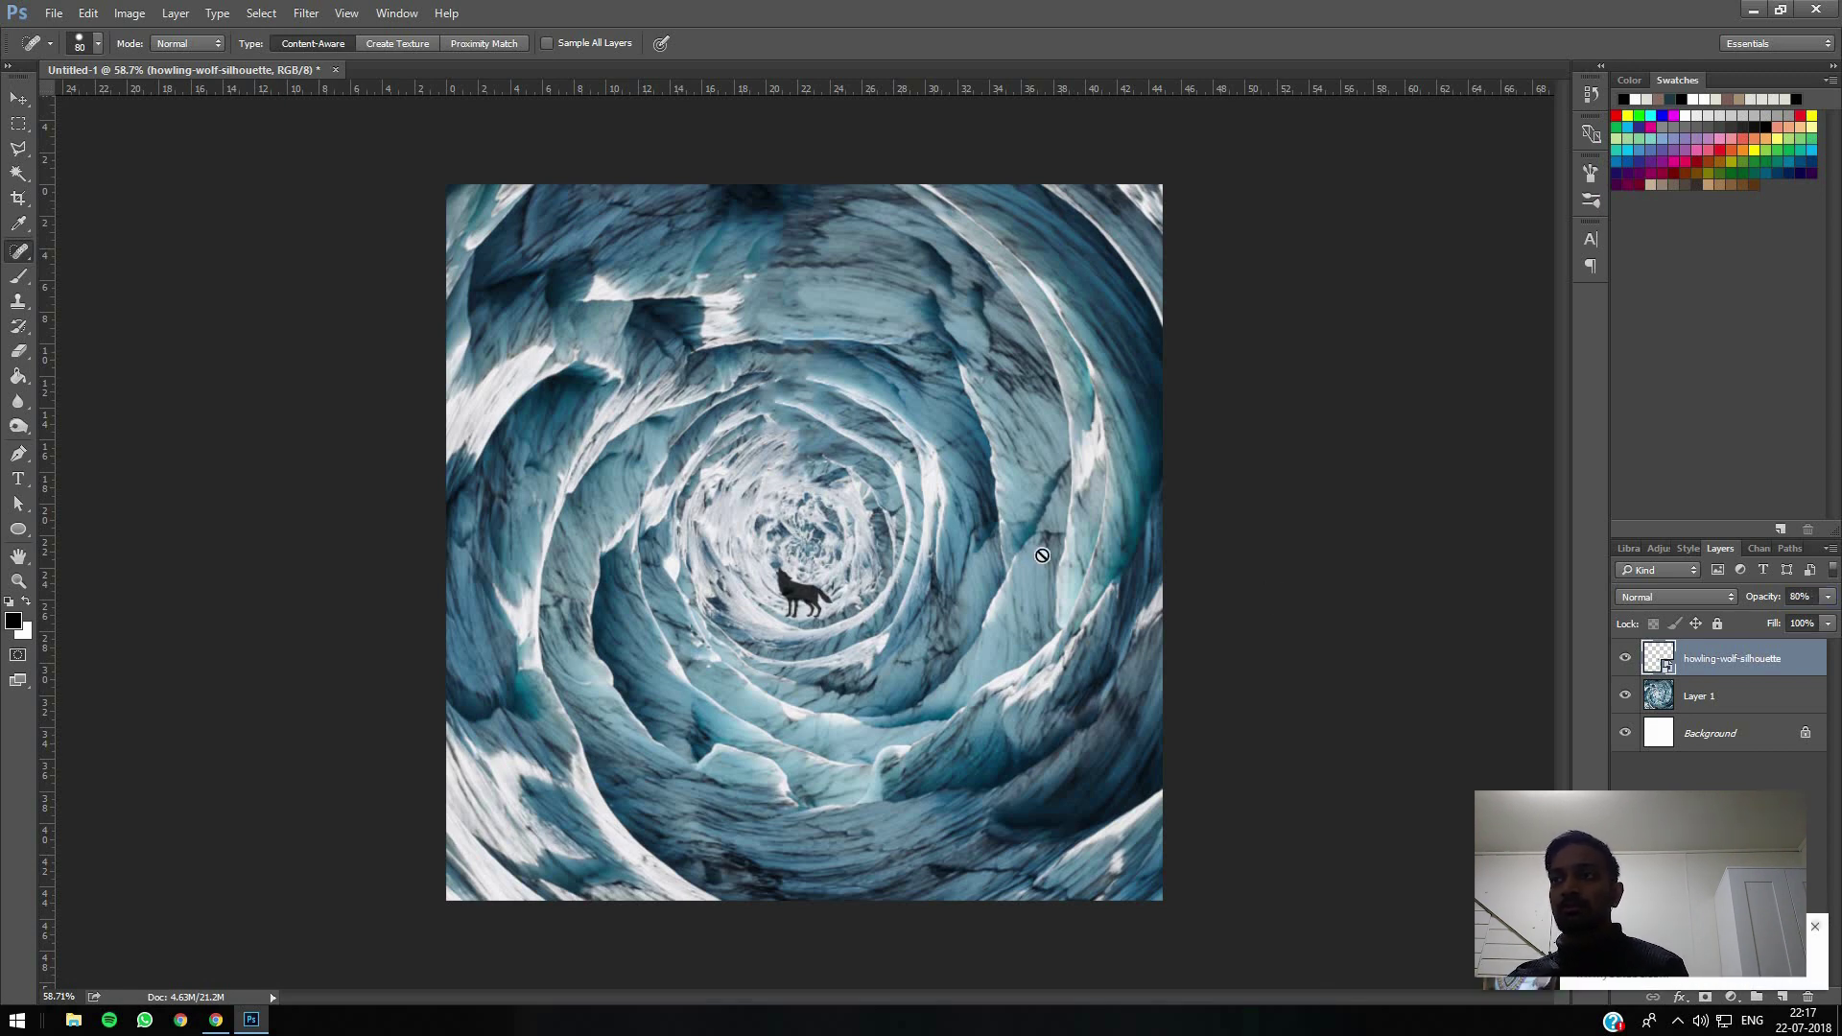
# Step: Examine the wolf's placement in the tunnel at different zoom levels and compare the artwork with and without its layer
pyautogui.scroll(-2, 786, 615)
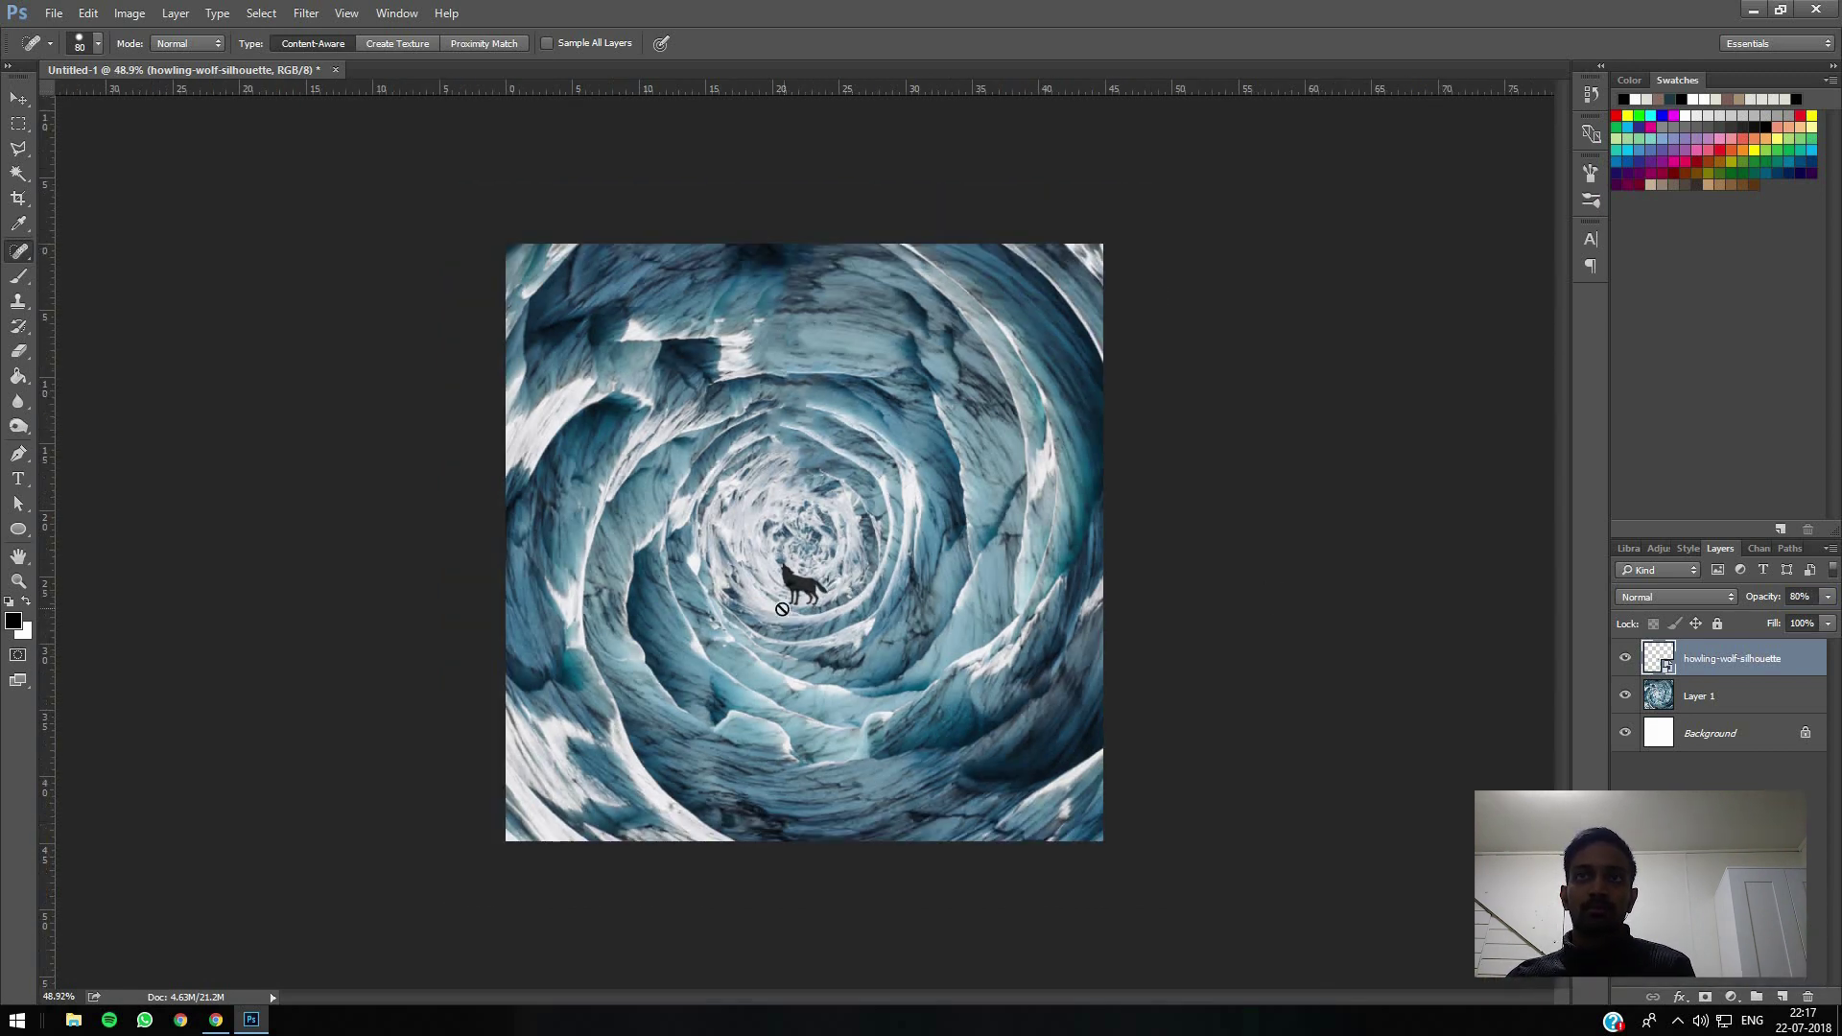
pyautogui.scroll(3, 786, 615)
pyautogui.press('v')
pyautogui.scroll(3, 799, 614)
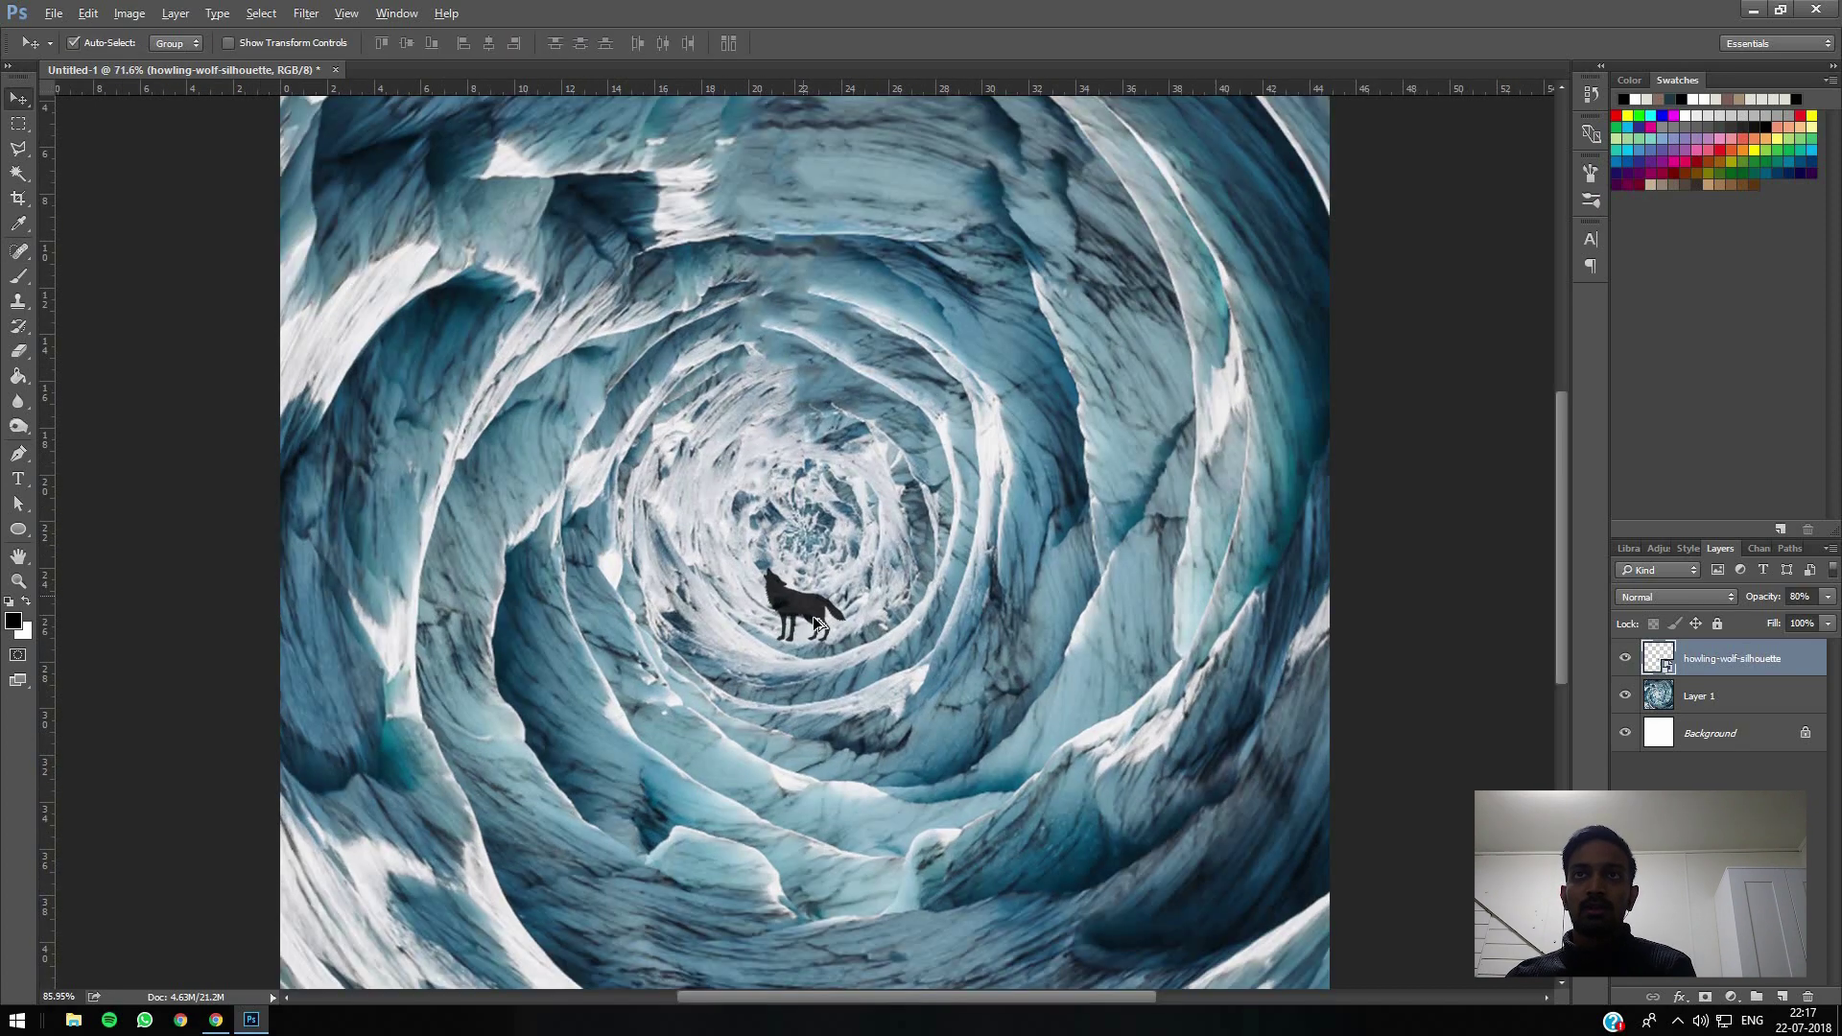
pyautogui.hscroll(2, 814, 619)
pyautogui.hotkey('ctrl', '0')
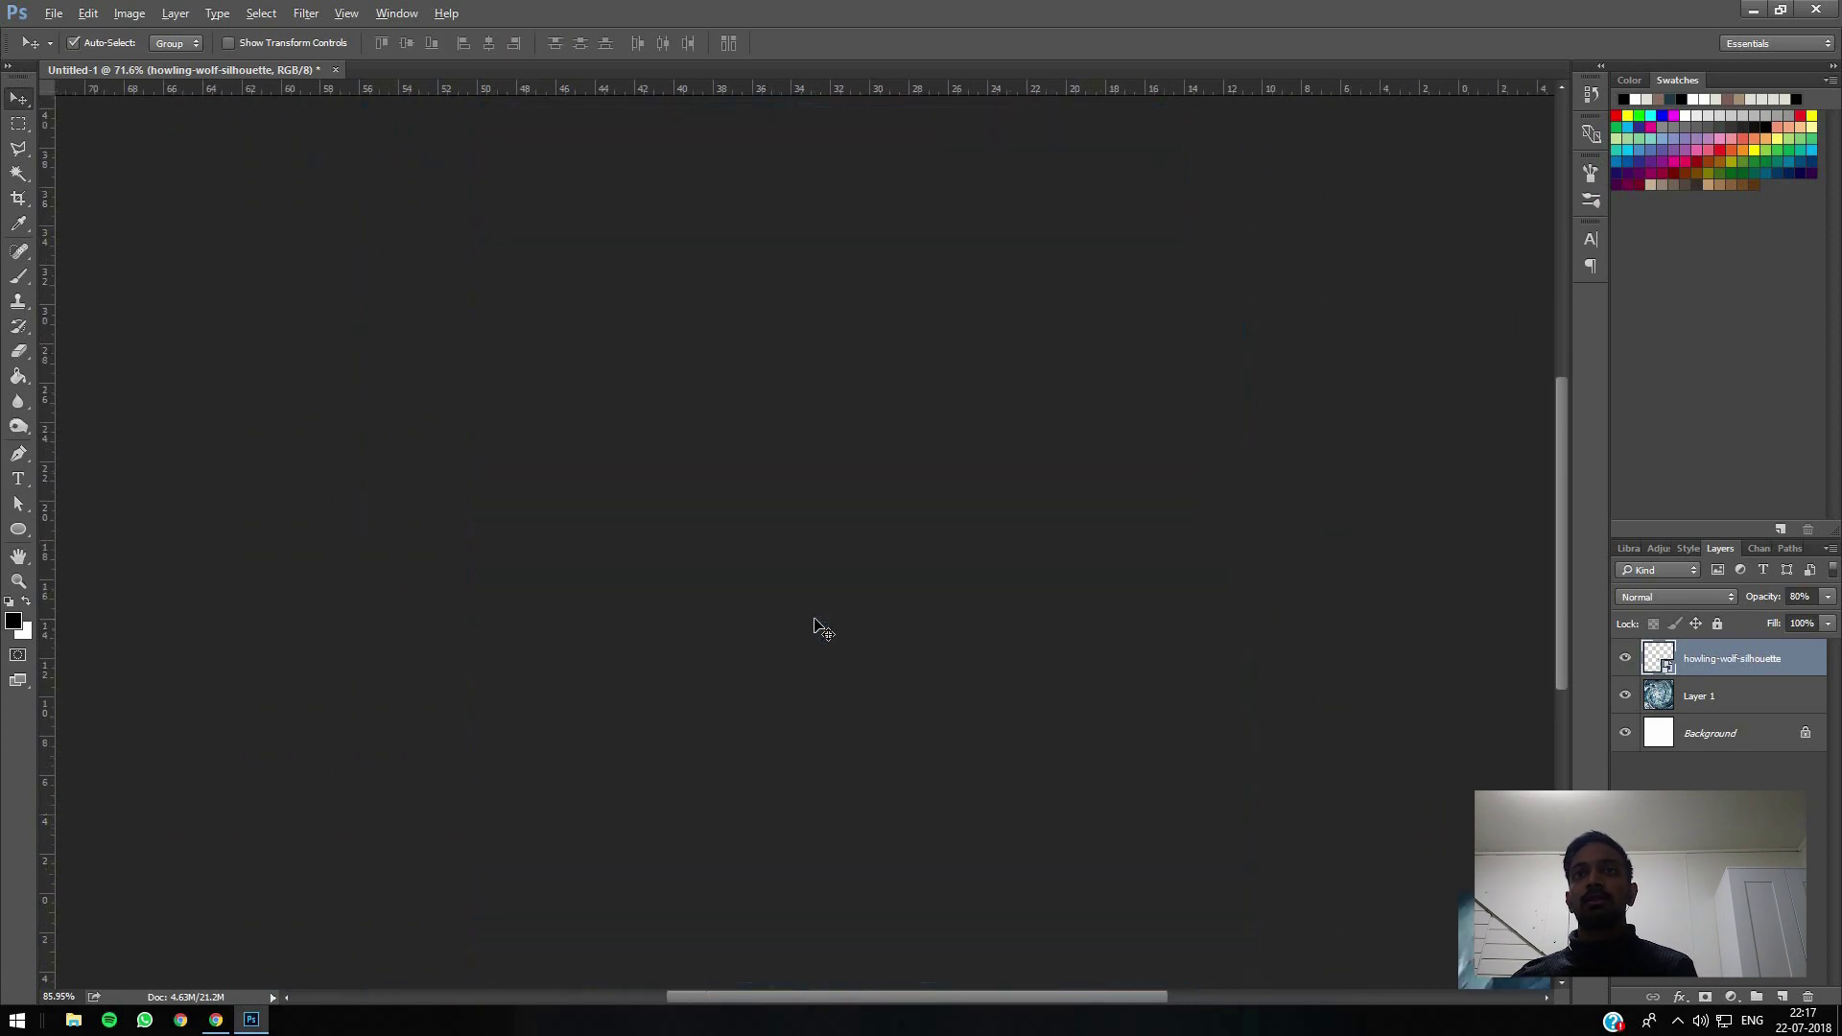
pyautogui.scroll(-4, 971, 566)
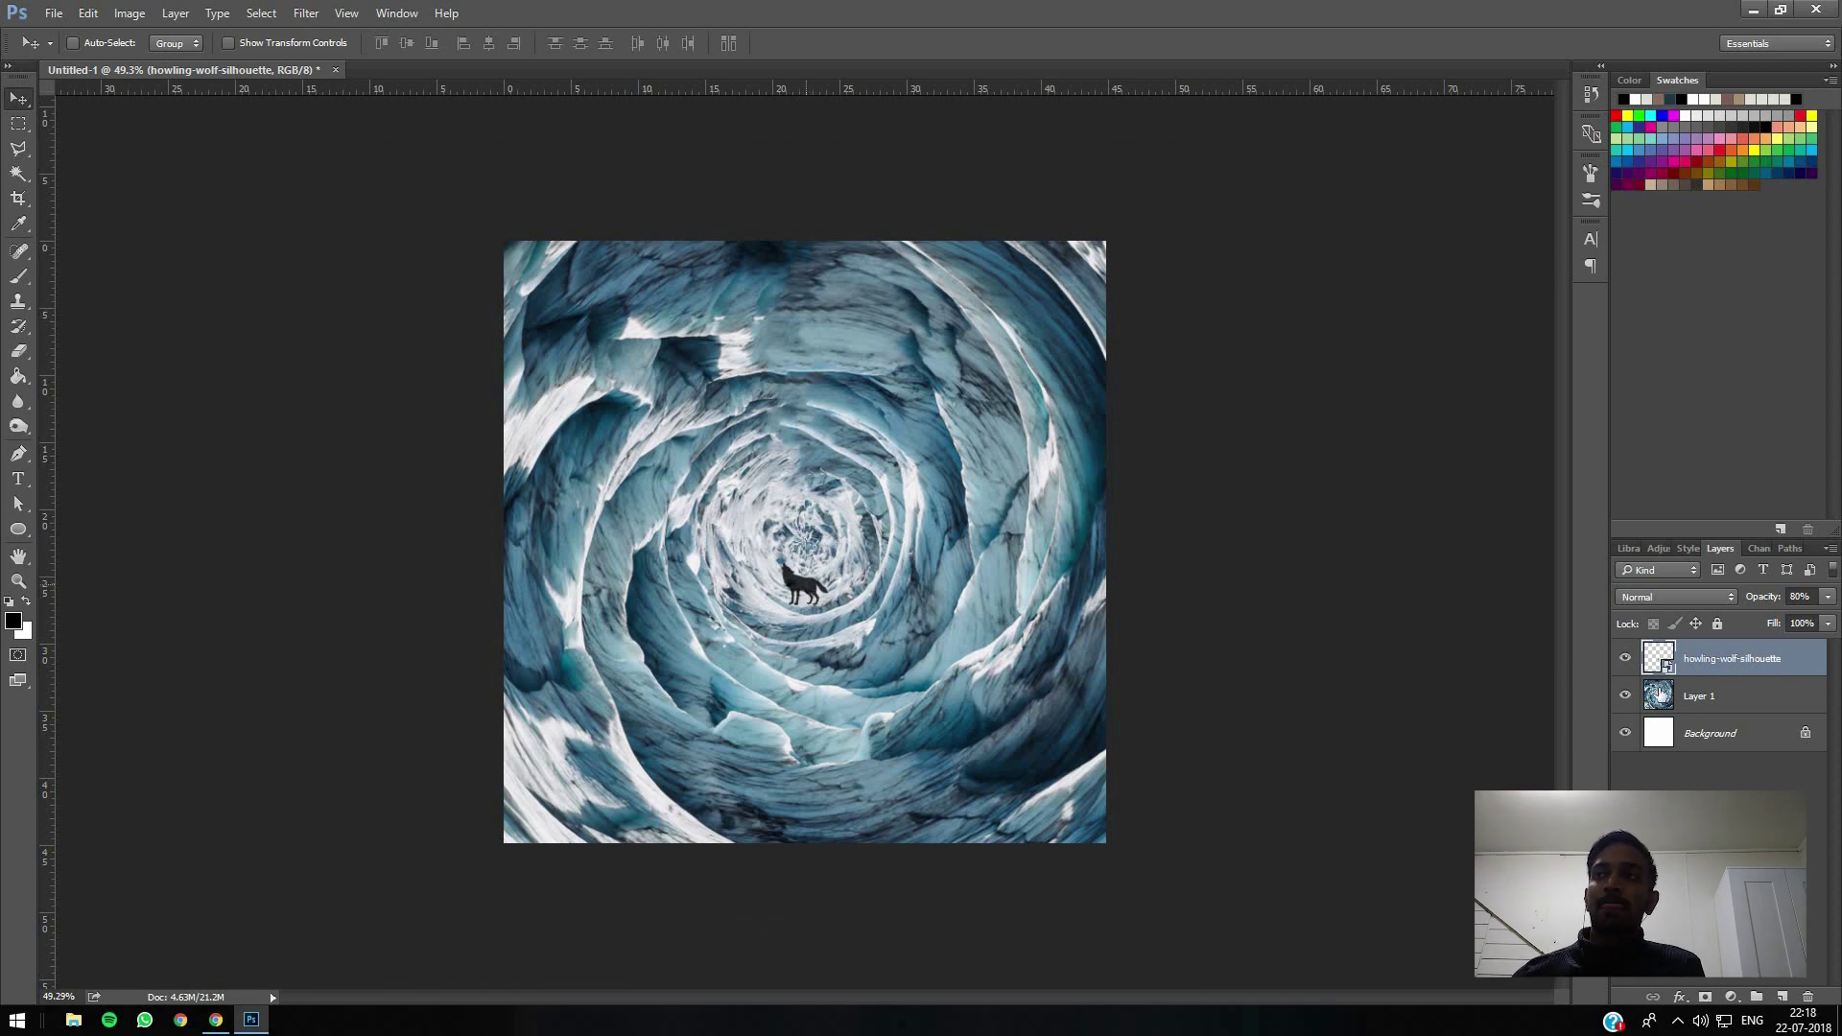
pyautogui.click(1630, 661)
pyautogui.click(1630, 661)
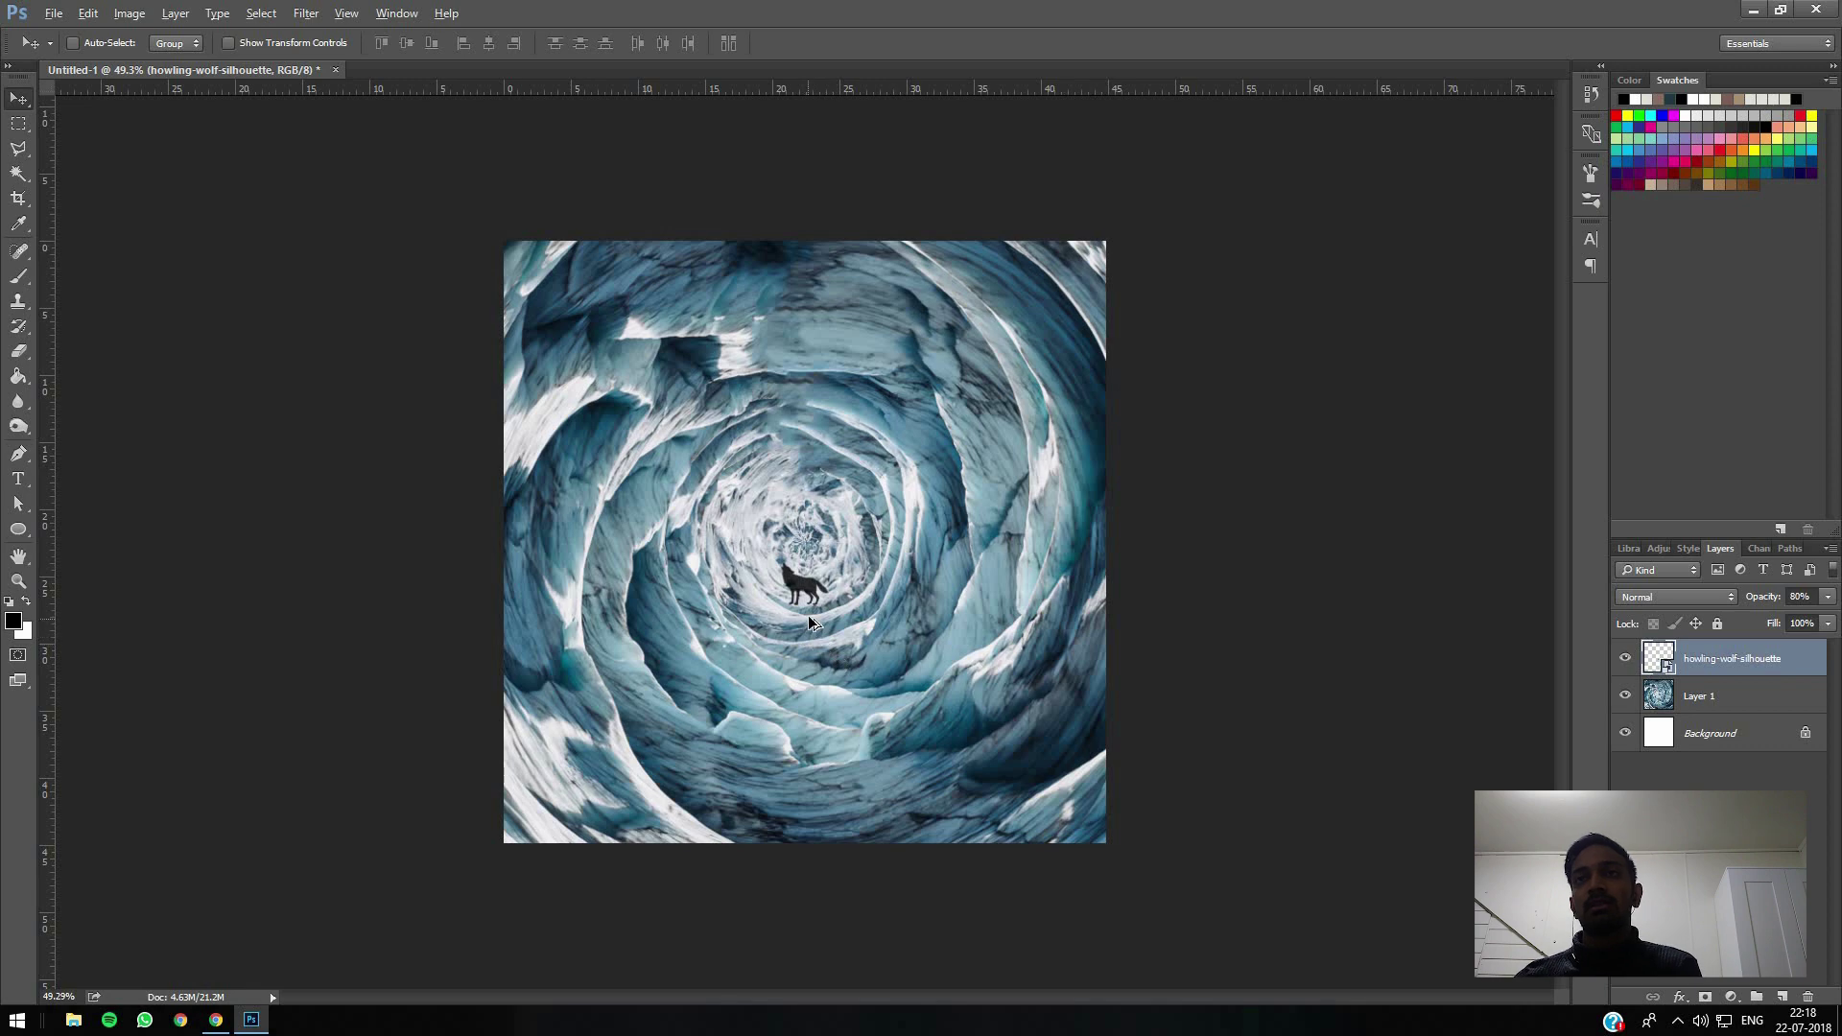
# Step: Duplicate the wolf silhouette directly below the original and flip the copy vertically as a reflection under its feet
pyautogui.scroll(3, 808, 614)
pyautogui.scroll(2, 809, 617)
pyautogui.moveTo(814, 610); pyautogui.dragTo(814, 659)
pyautogui.hotkey('ctrl', 't')
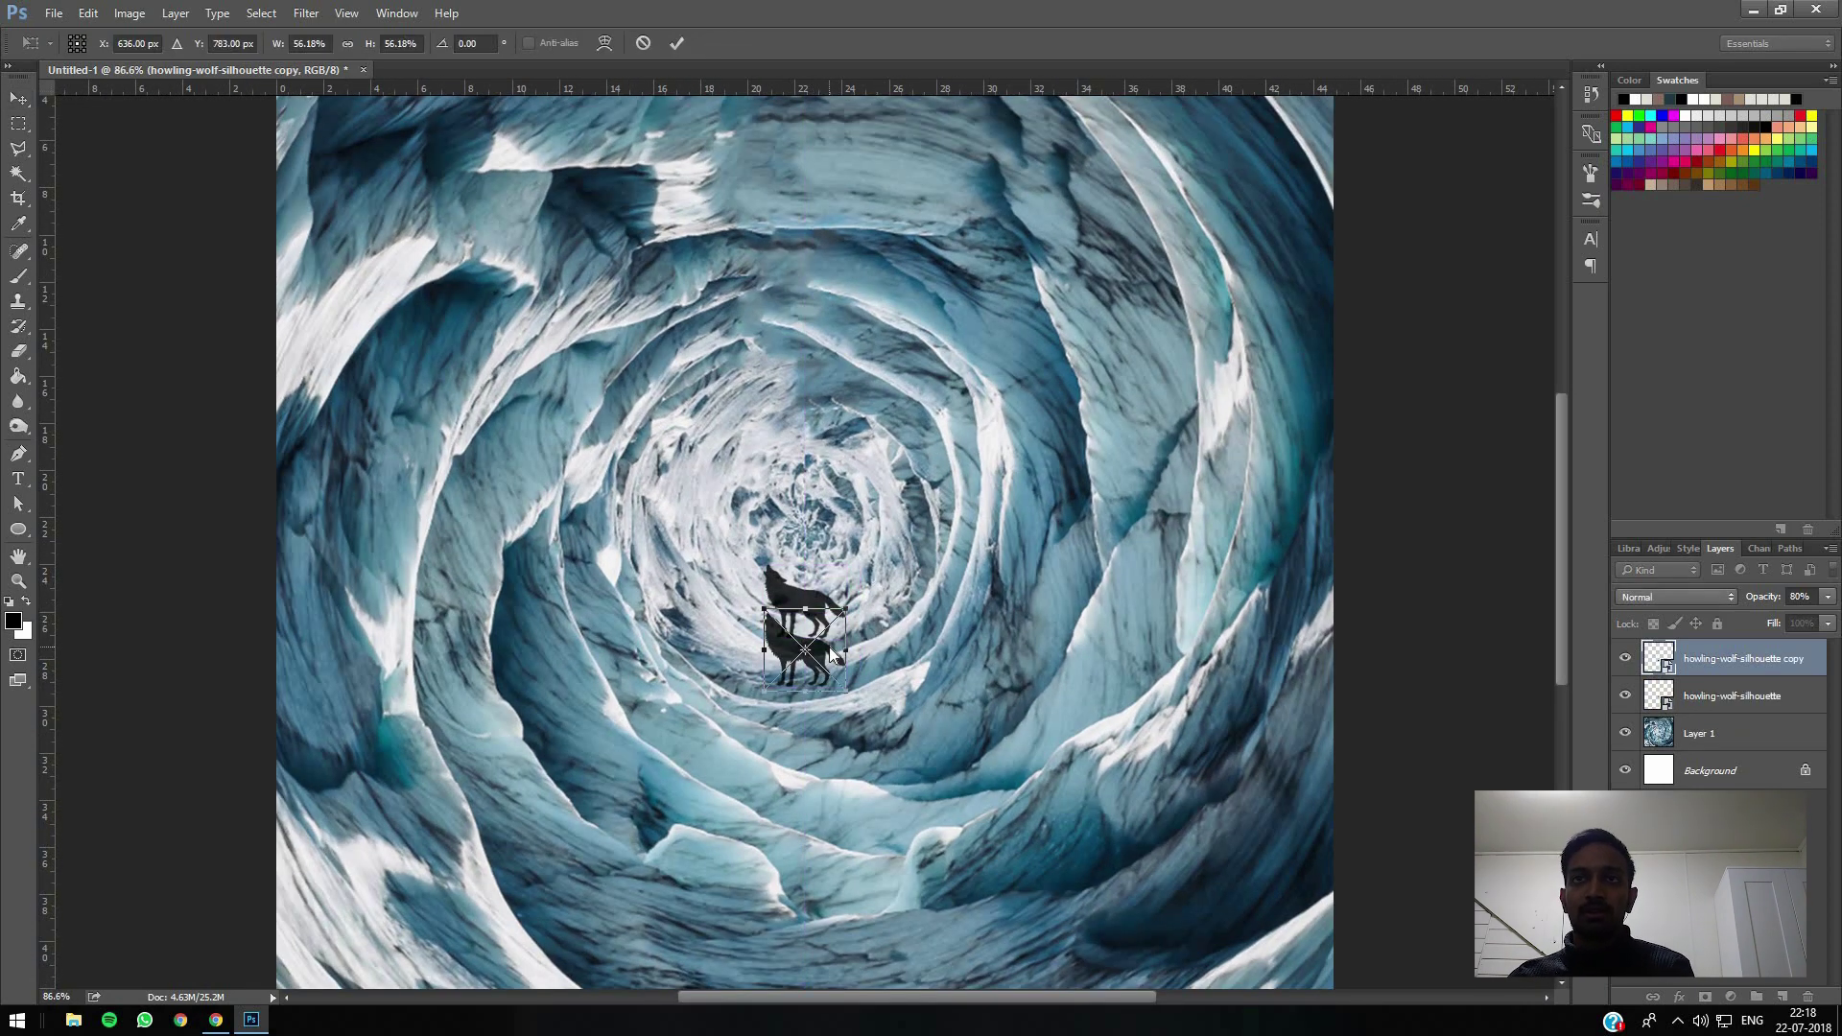
pyautogui.rightClick(833, 654)
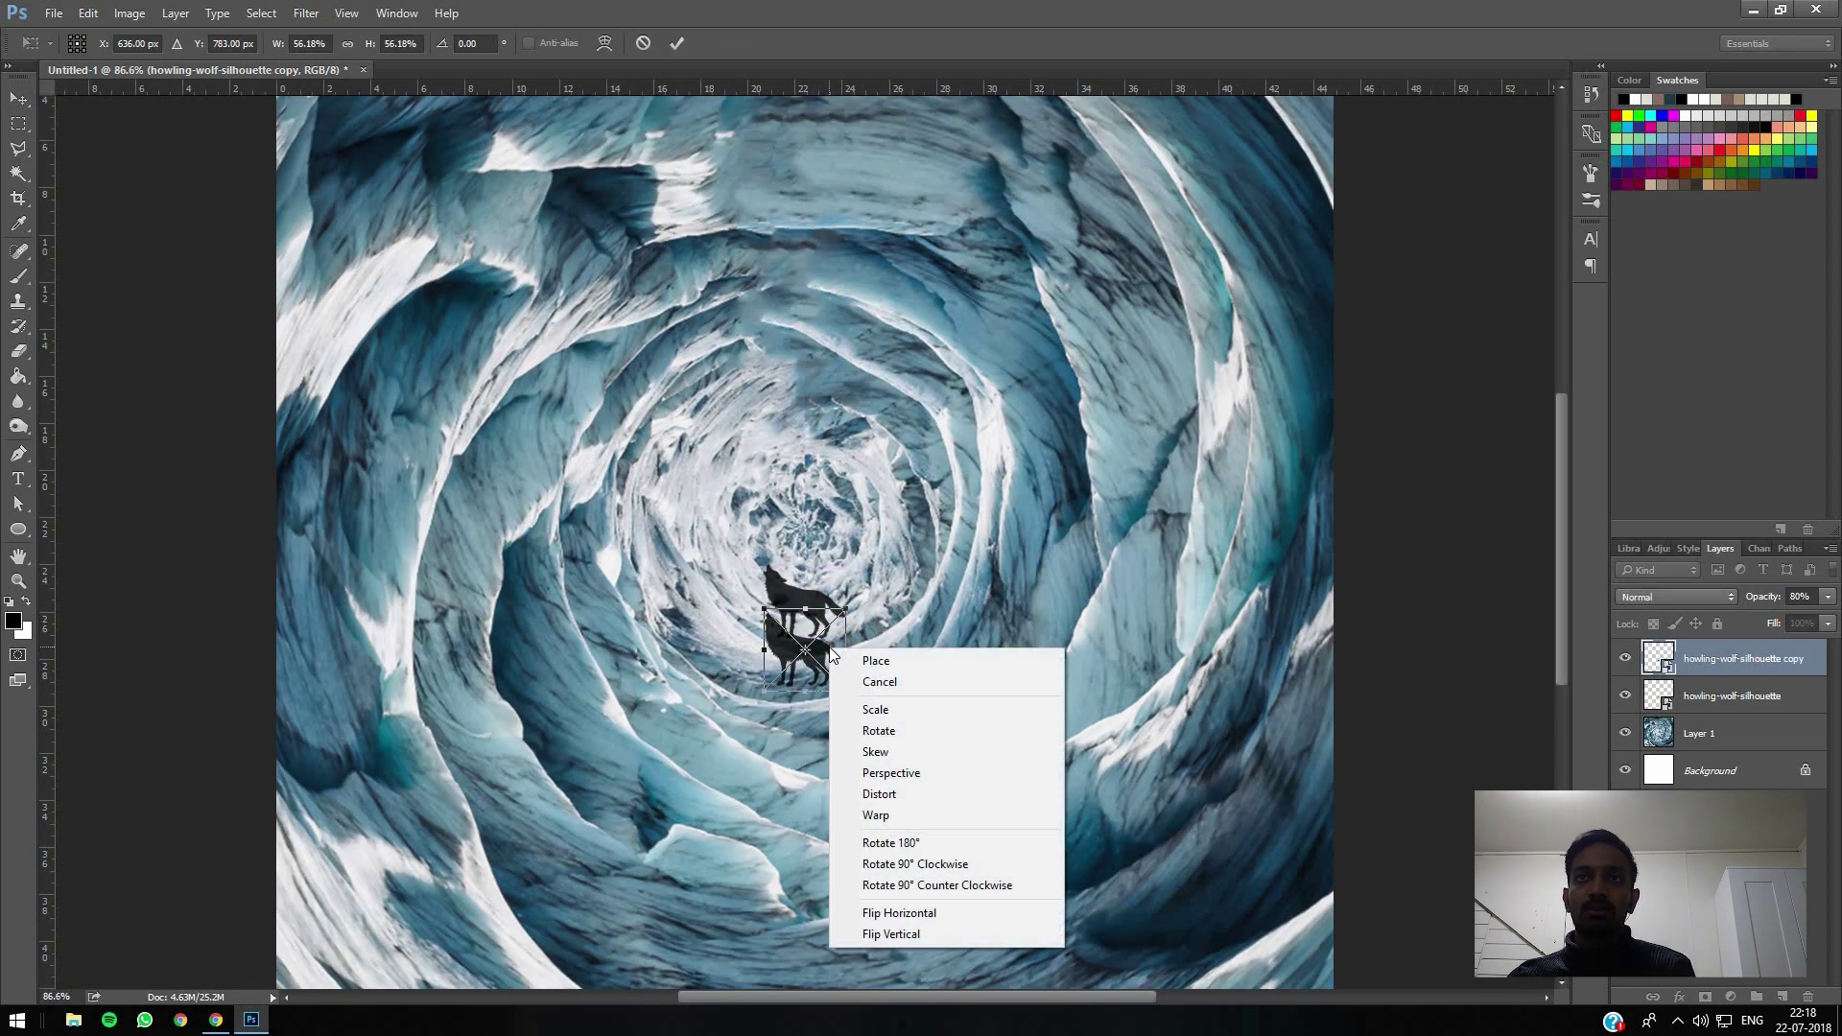
pyautogui.click(931, 931)
pyautogui.press('Return')
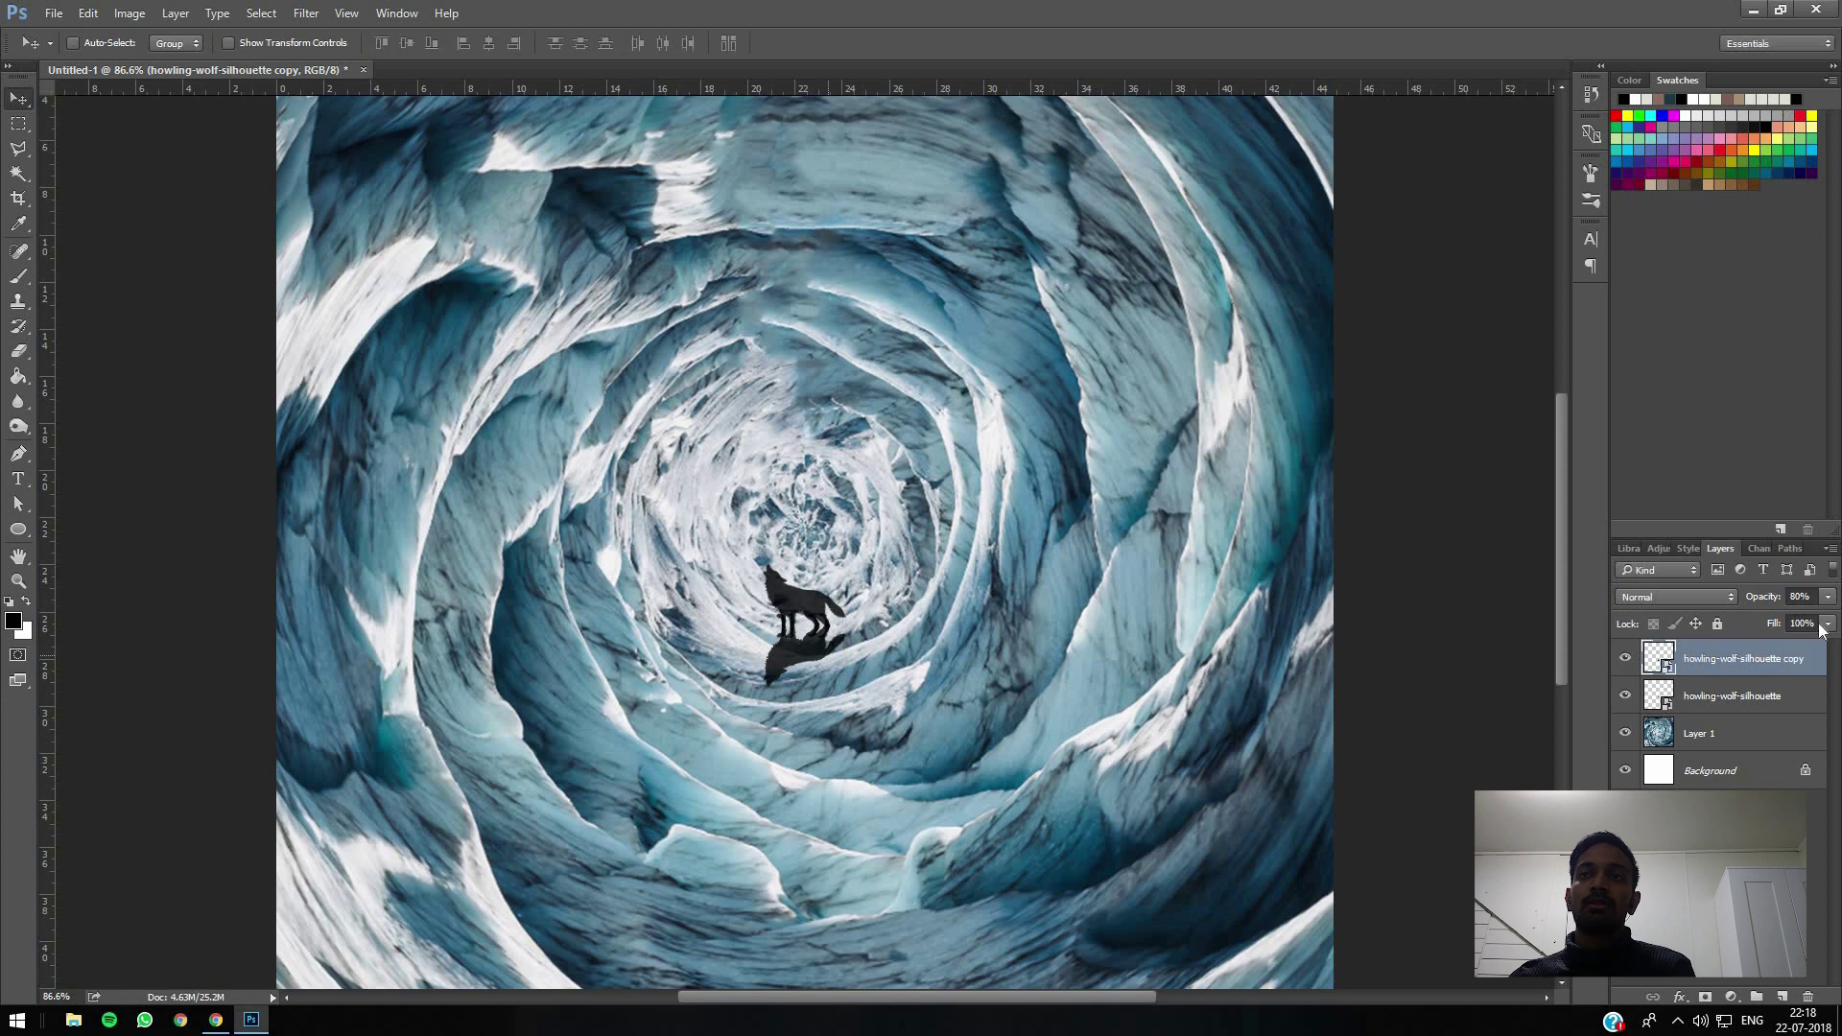
# Step: Soften the flipped wolf copy with a Gaussian Blur of about 4 pixels and lower its layer opacity to 39%
pyautogui.click(303, 14)
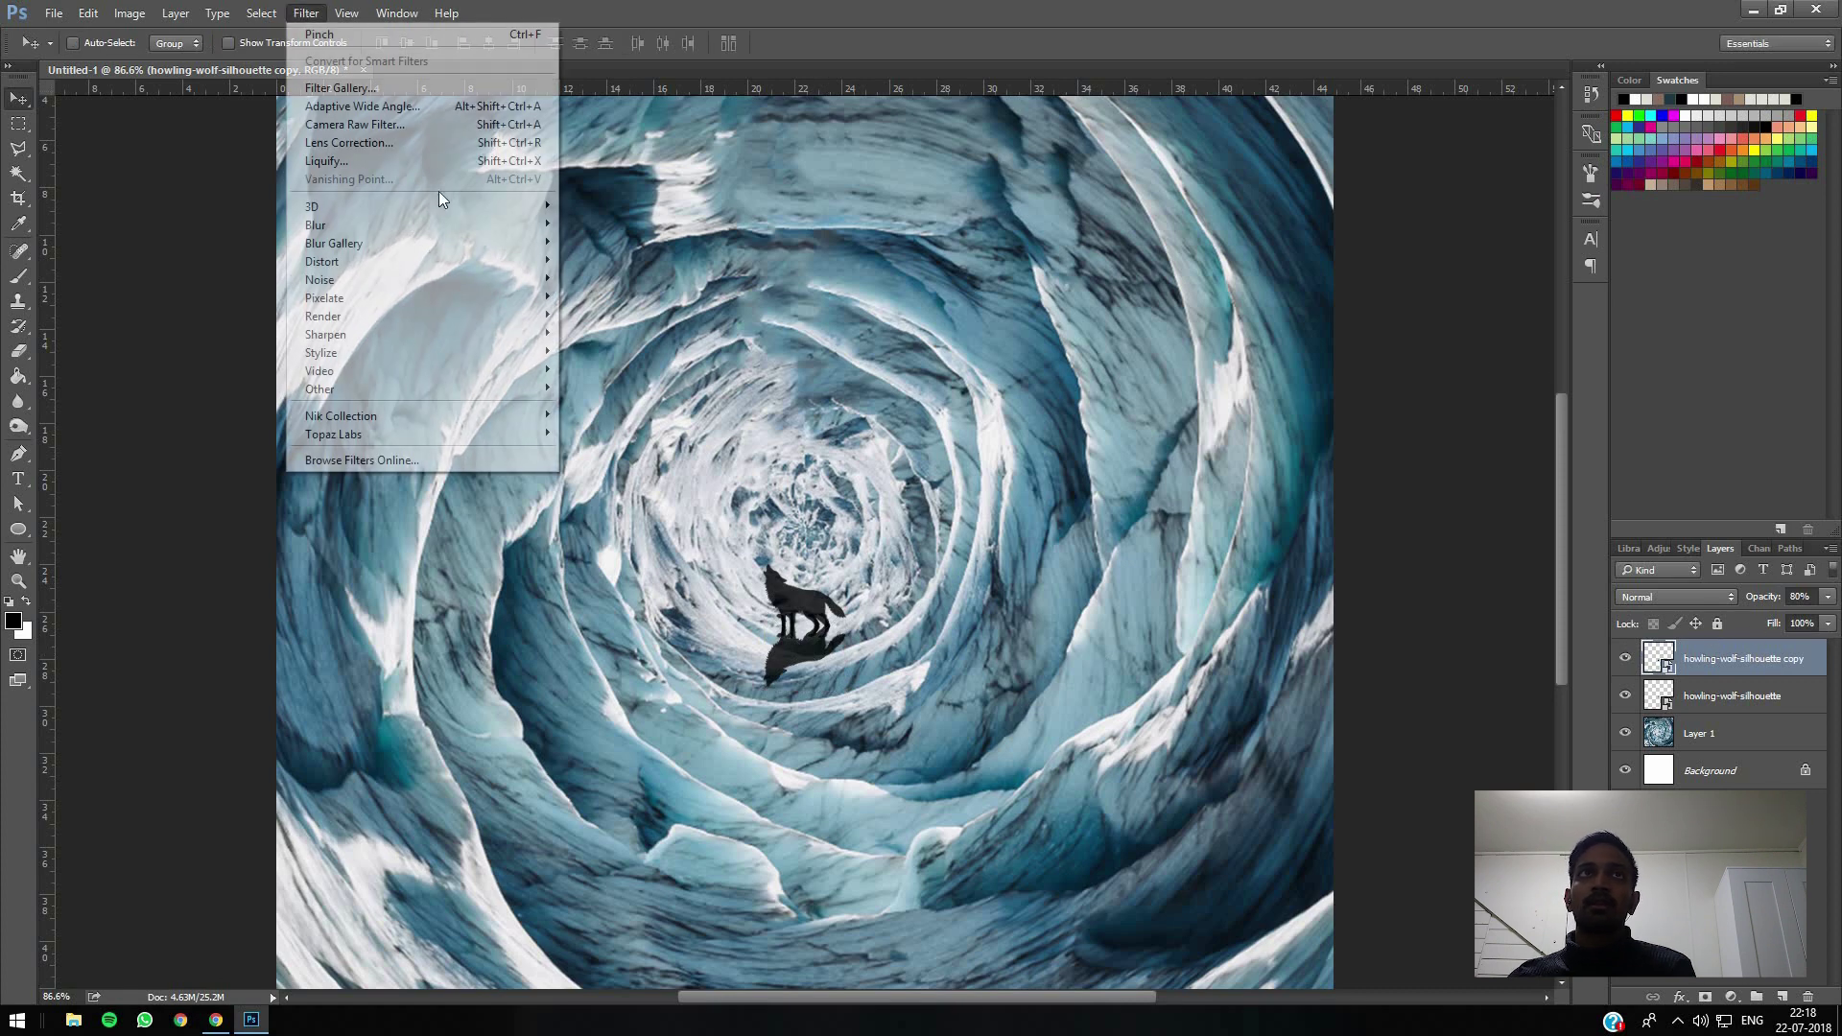
pyautogui.moveTo(469, 222)
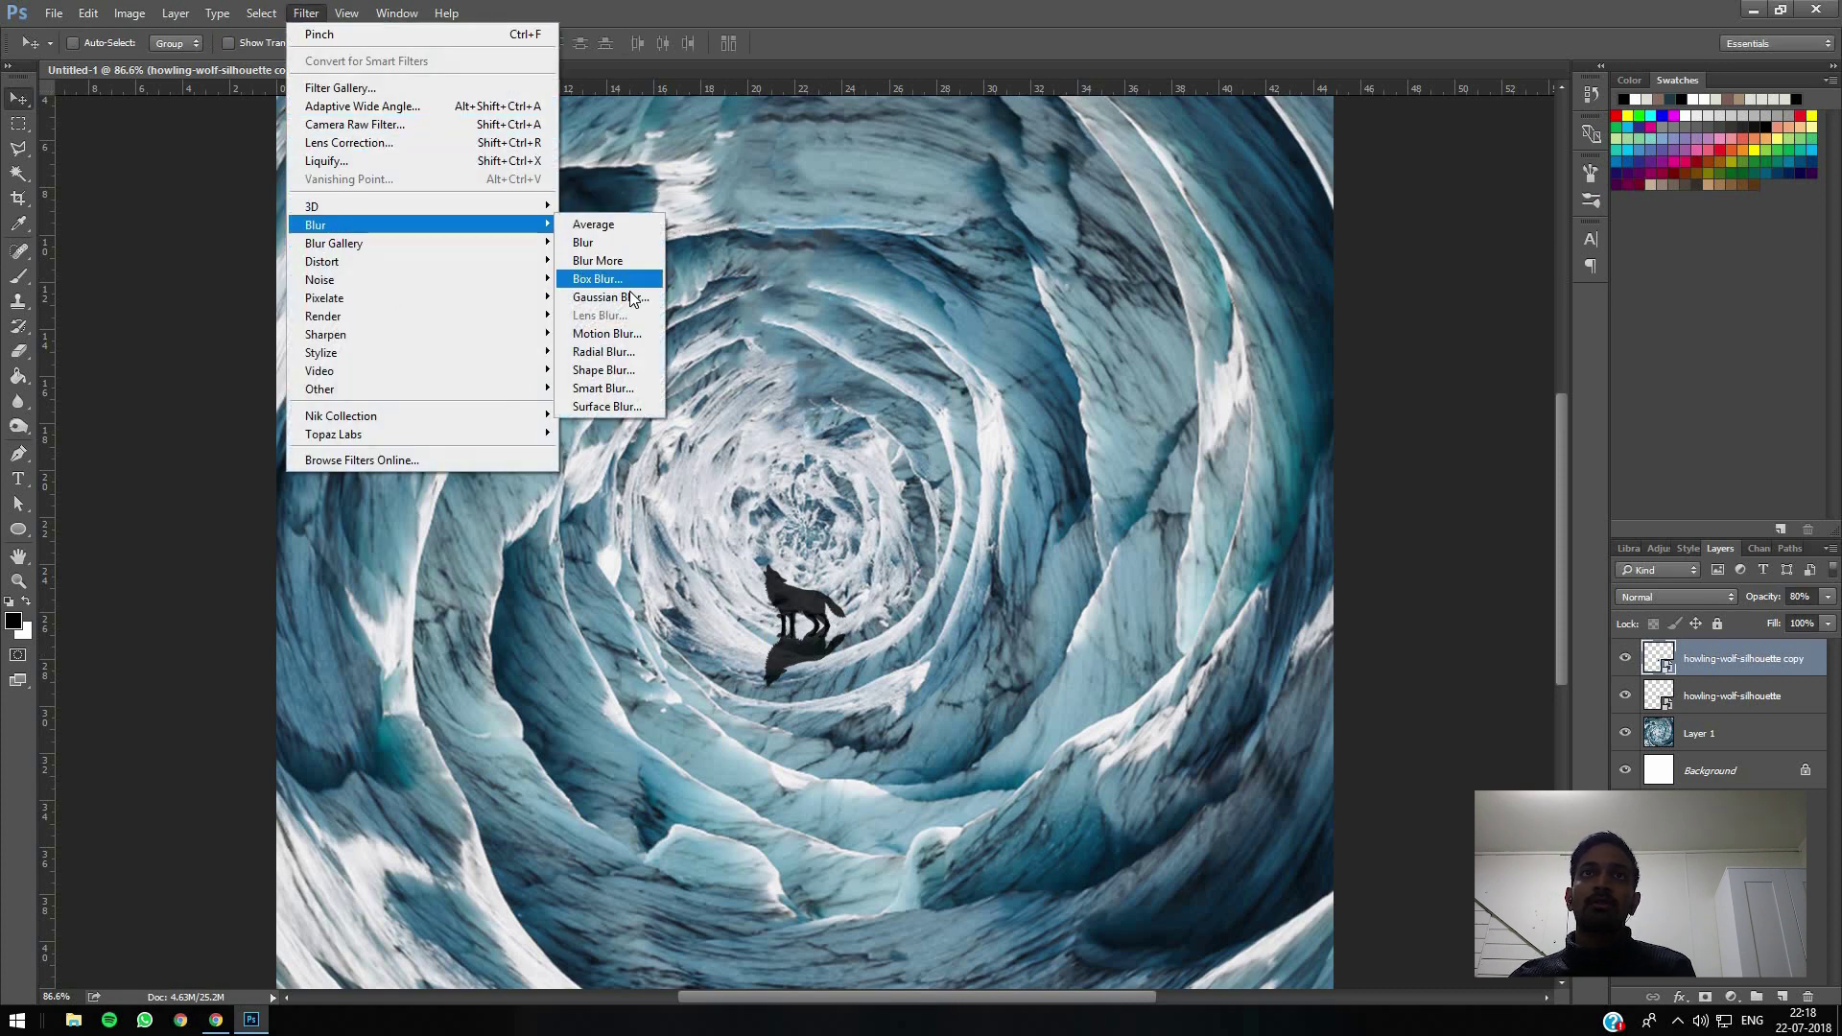
pyautogui.click(614, 297)
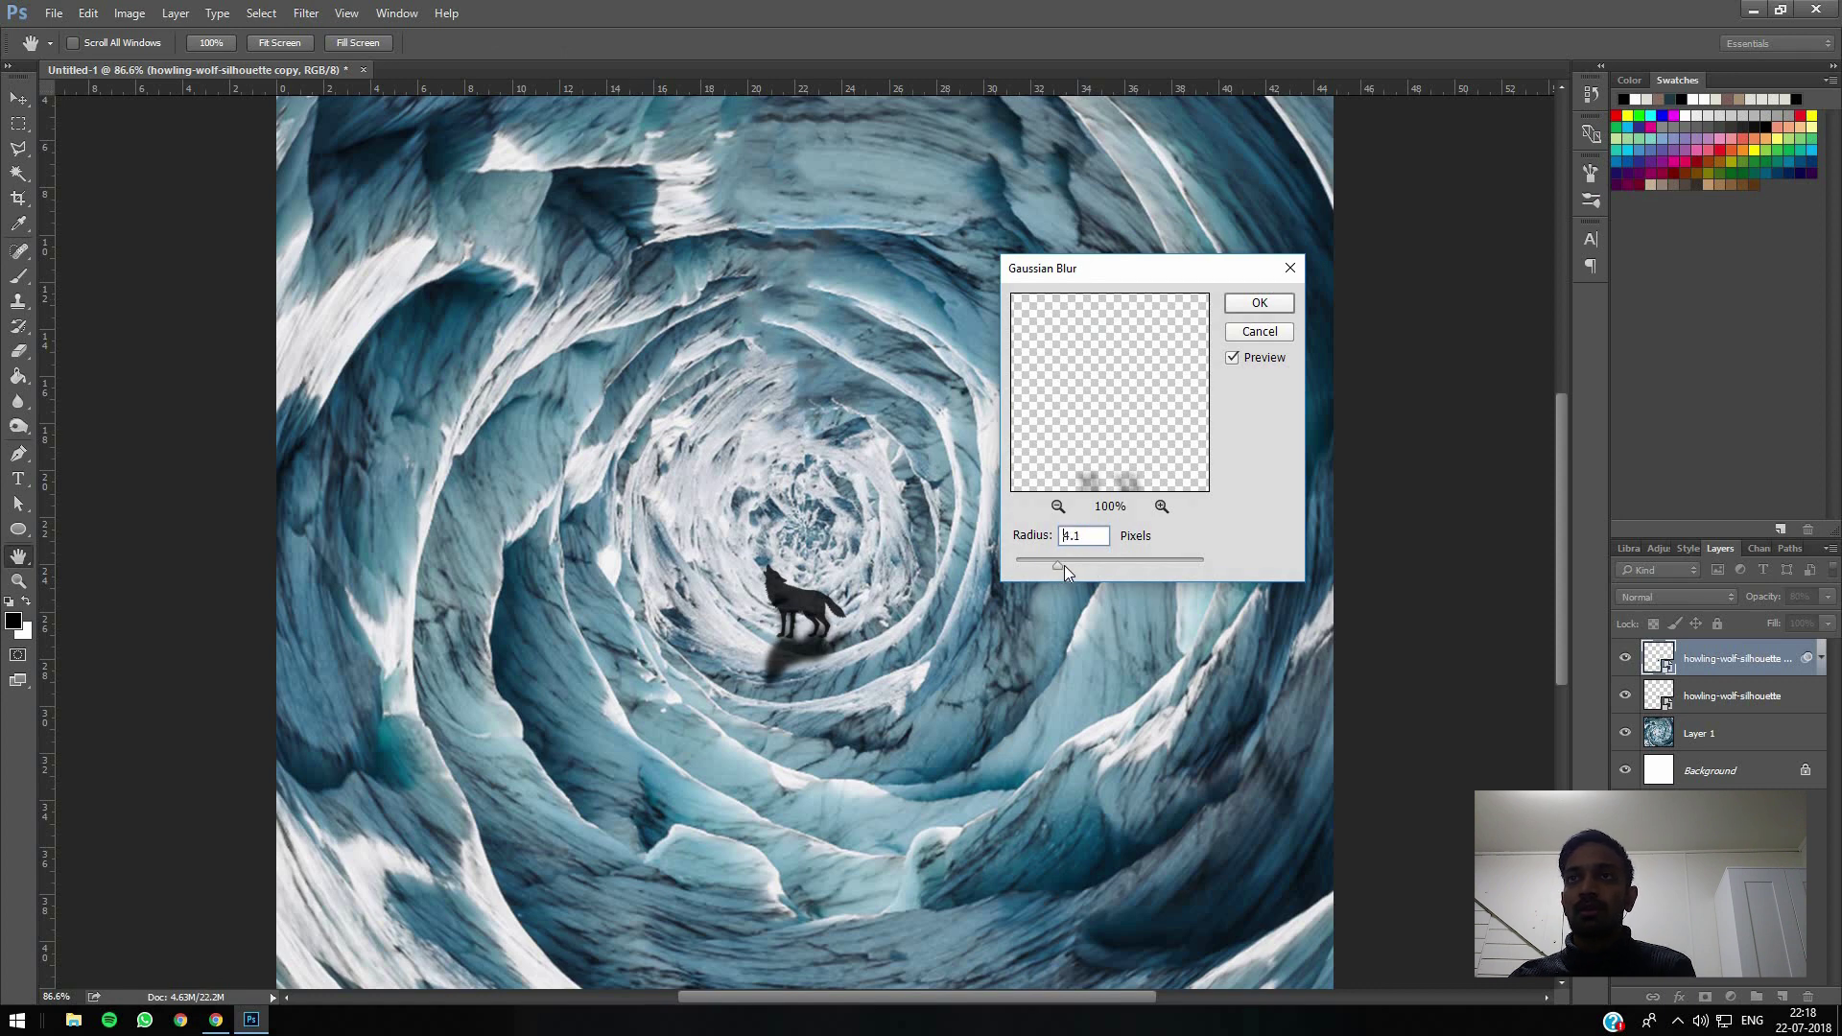
pyautogui.moveTo(1073, 566); pyautogui.dragTo(1064, 568)
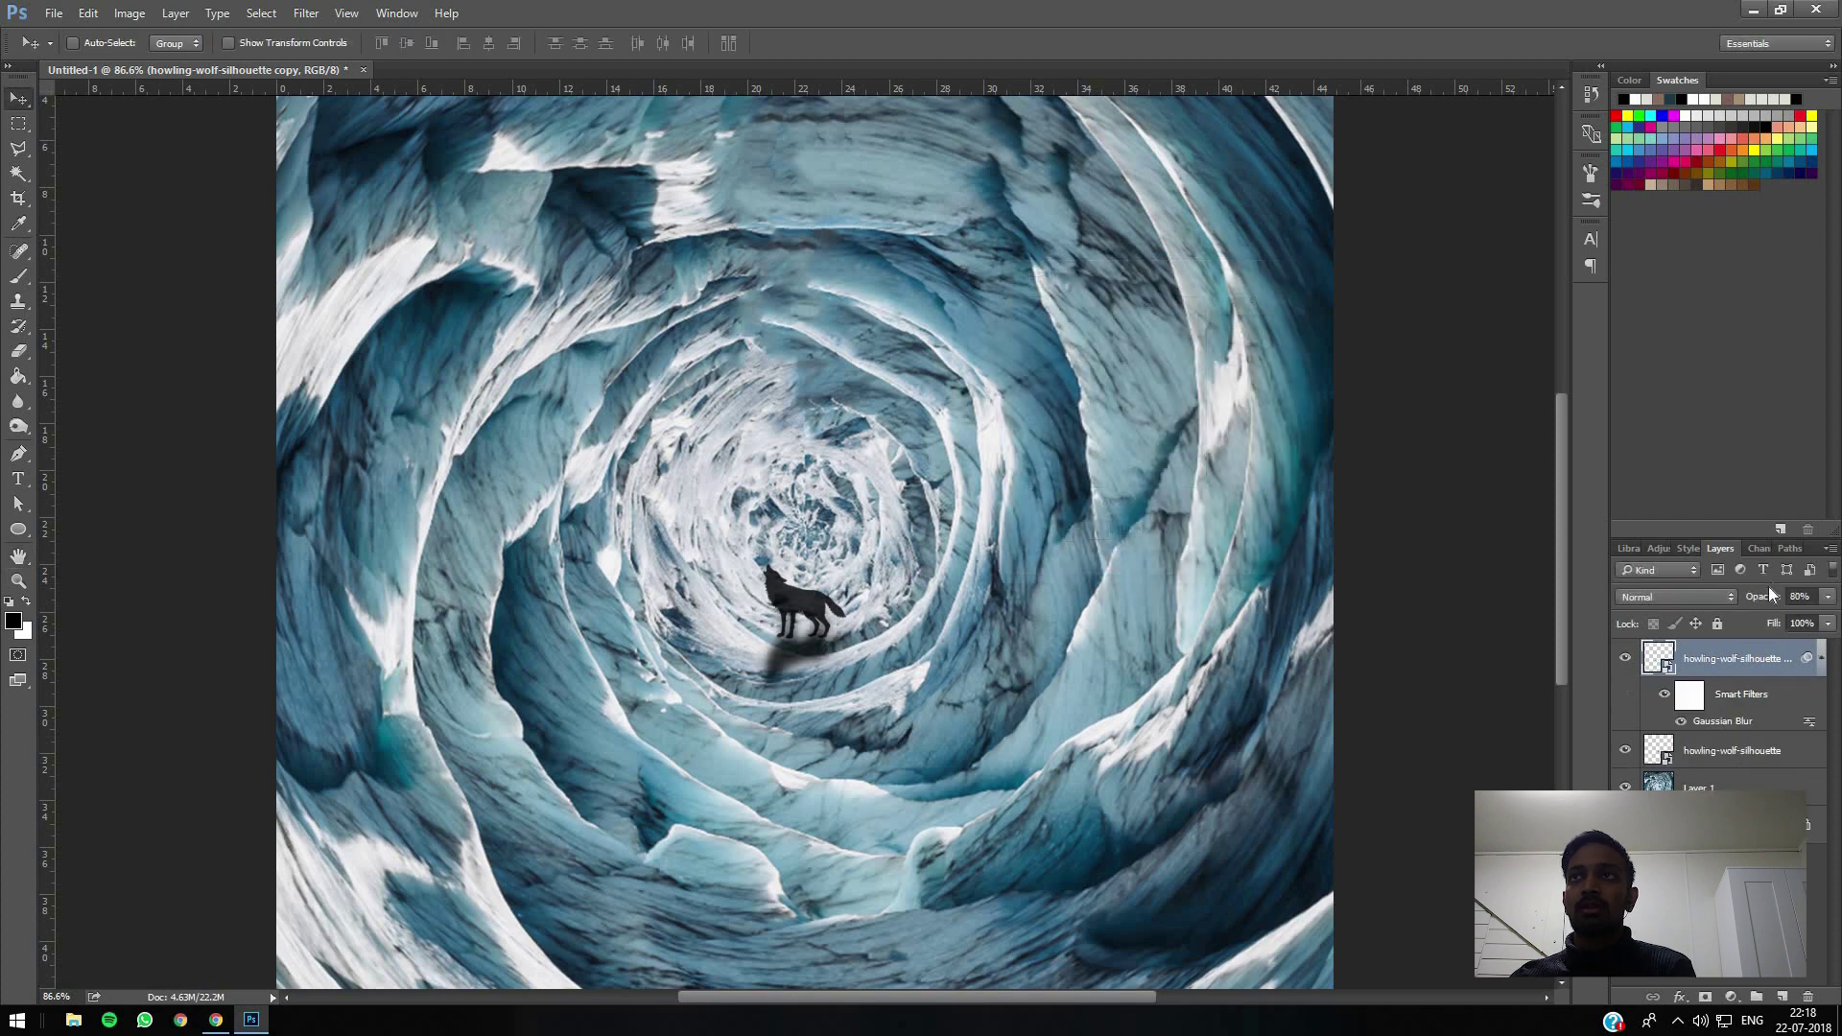
pyautogui.moveTo(1759, 600); pyautogui.dragTo(1750, 604)
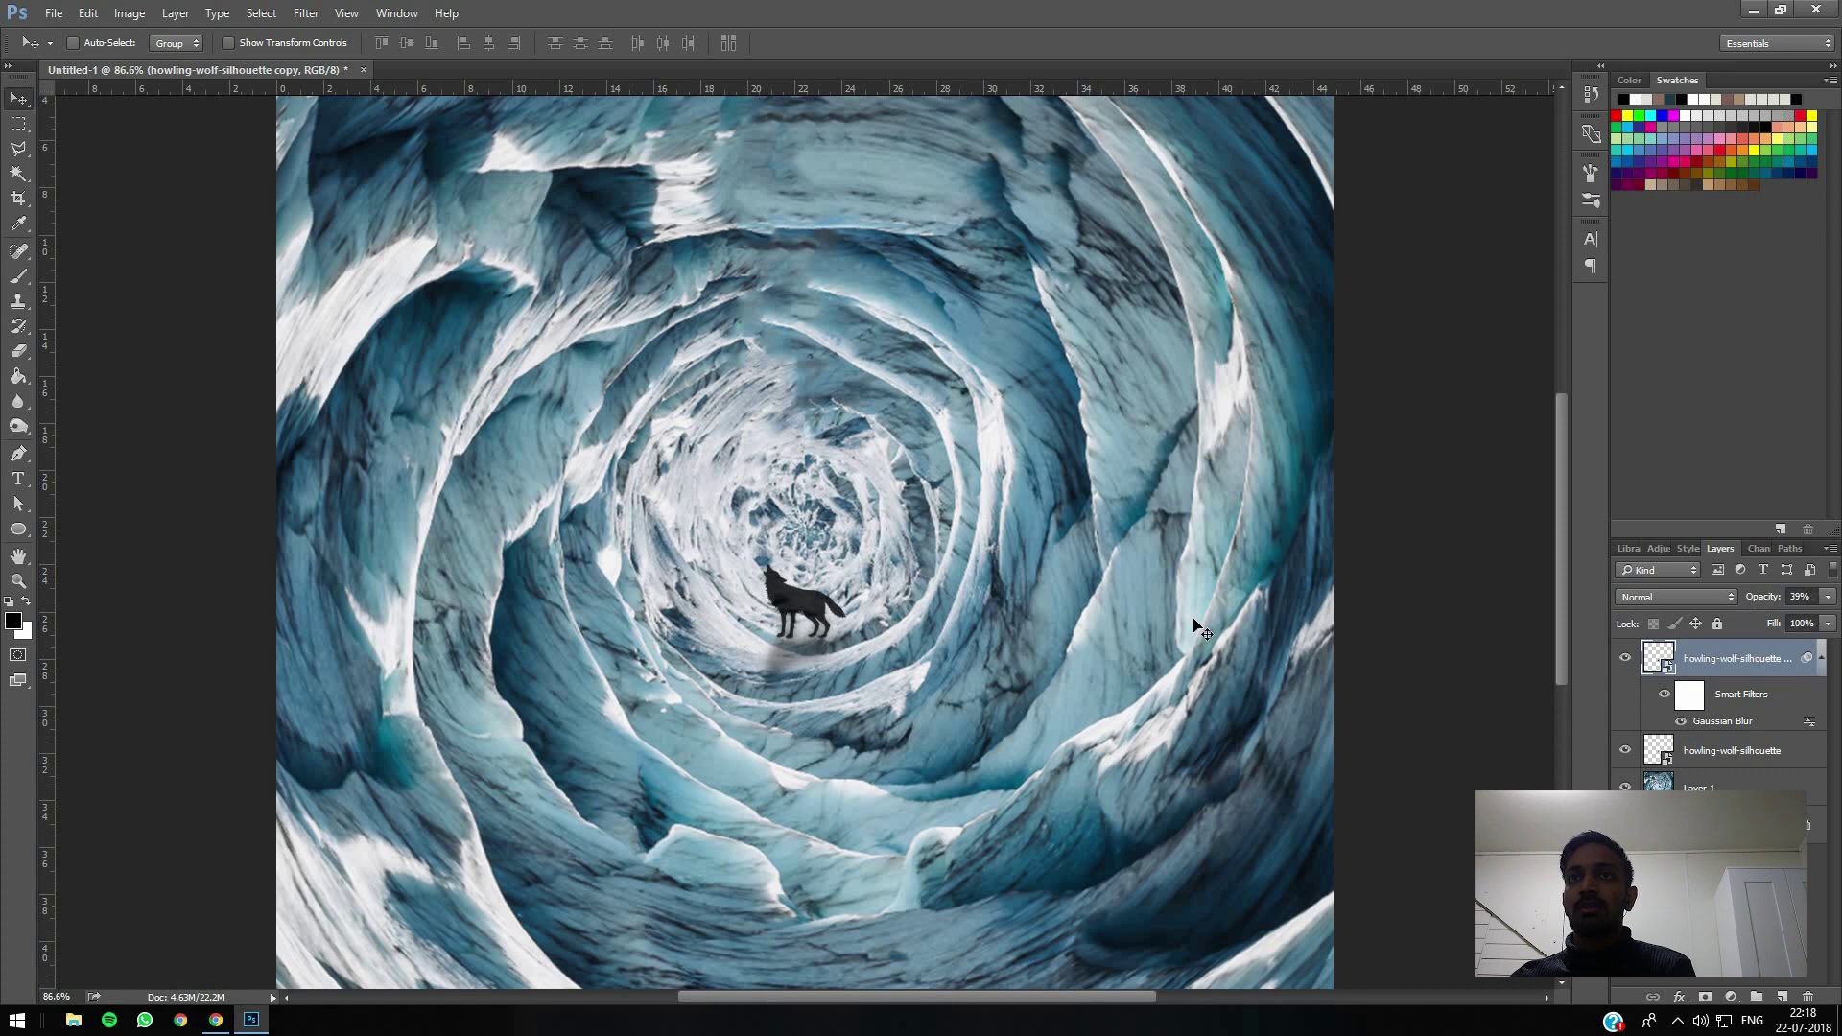
pyautogui.hotkey('ctrl', '0')
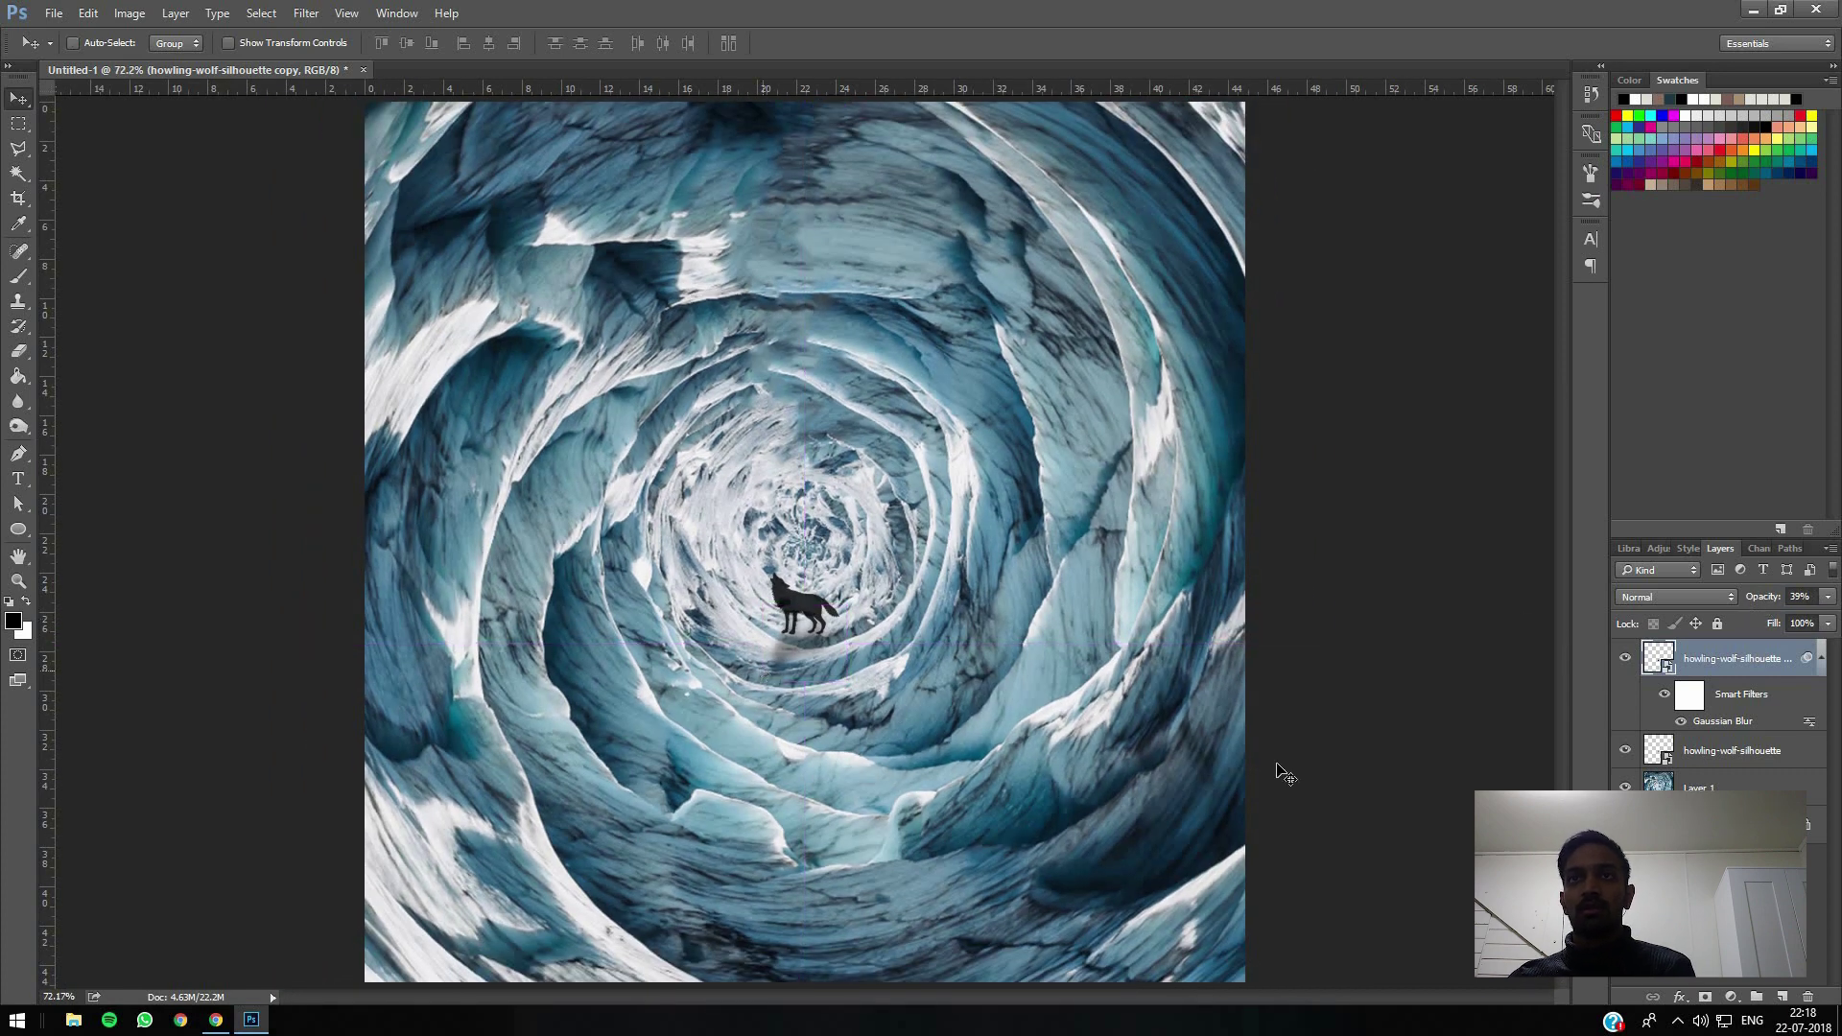
# Step: Rename the blurred wolf copy's layer as Shadow, the original silhouette's layer as Wolf and the tunnel layer as BAse
pyautogui.doubleClick(1735, 658)
pyautogui.write('Shadow')
pyautogui.press('Return')
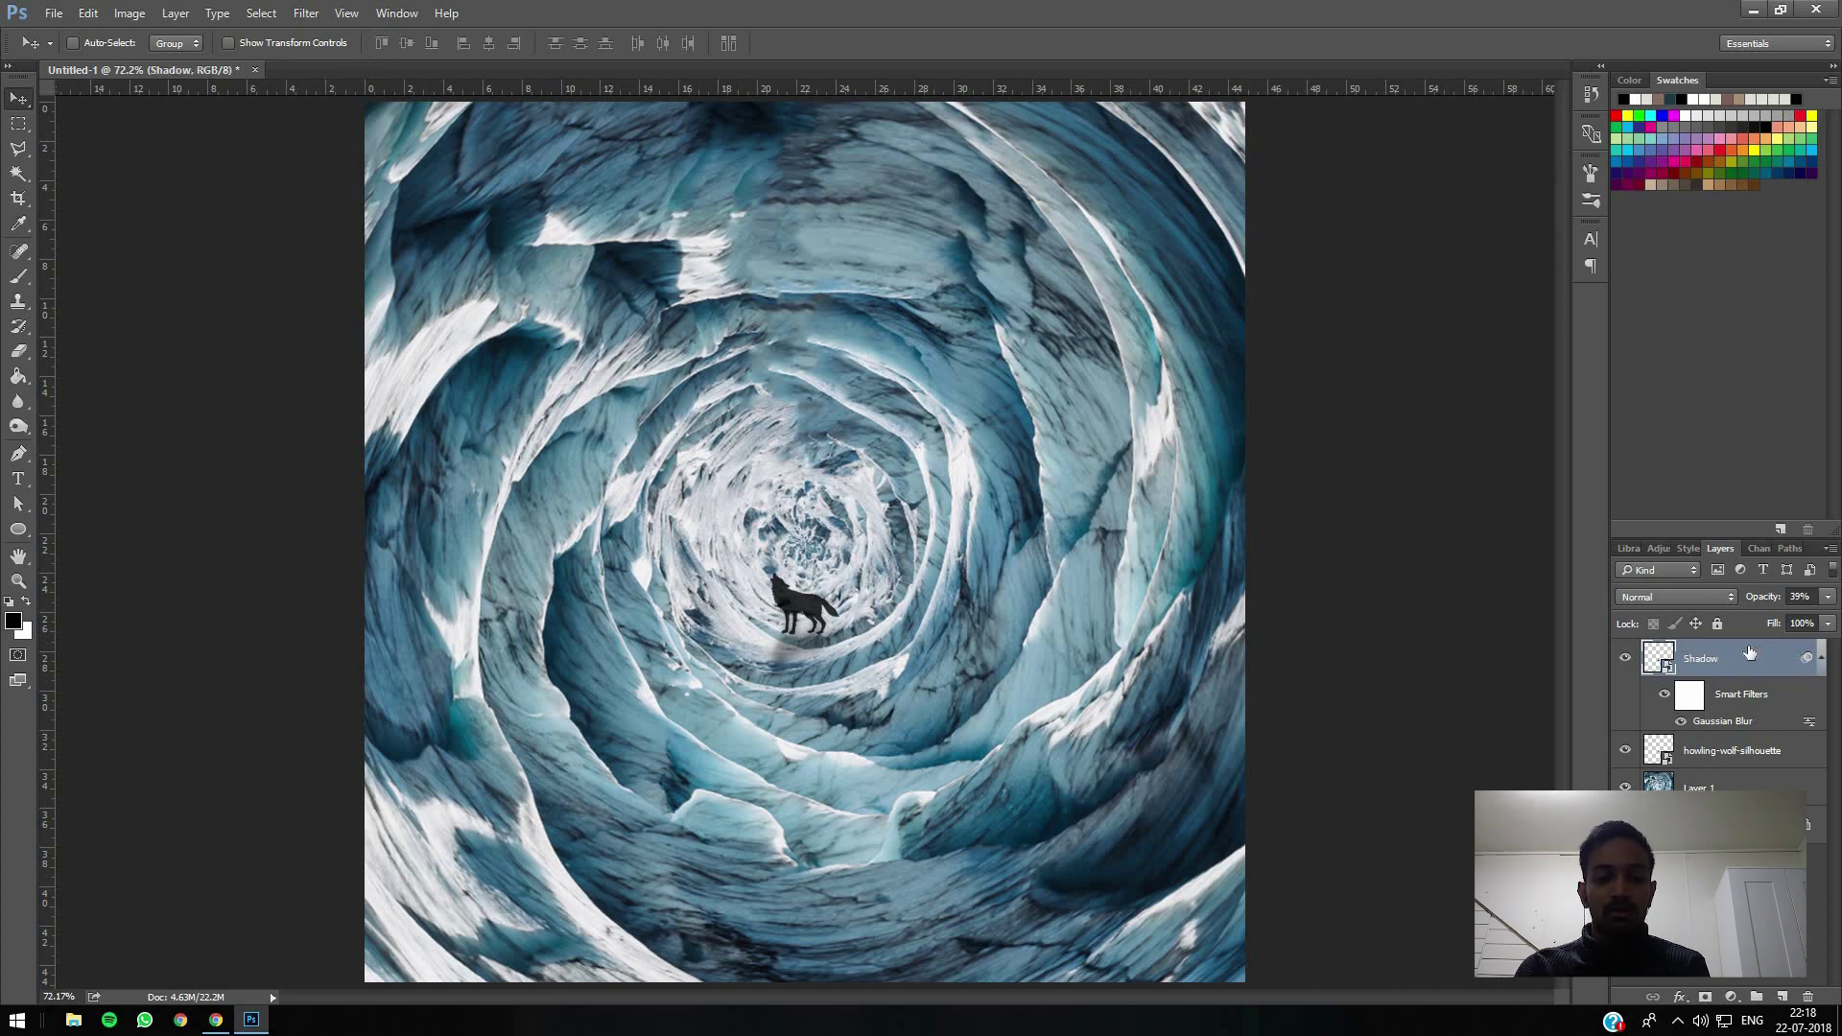
pyautogui.doubleClick(1735, 751)
pyautogui.write('Wolf')
pyautogui.press('Return')
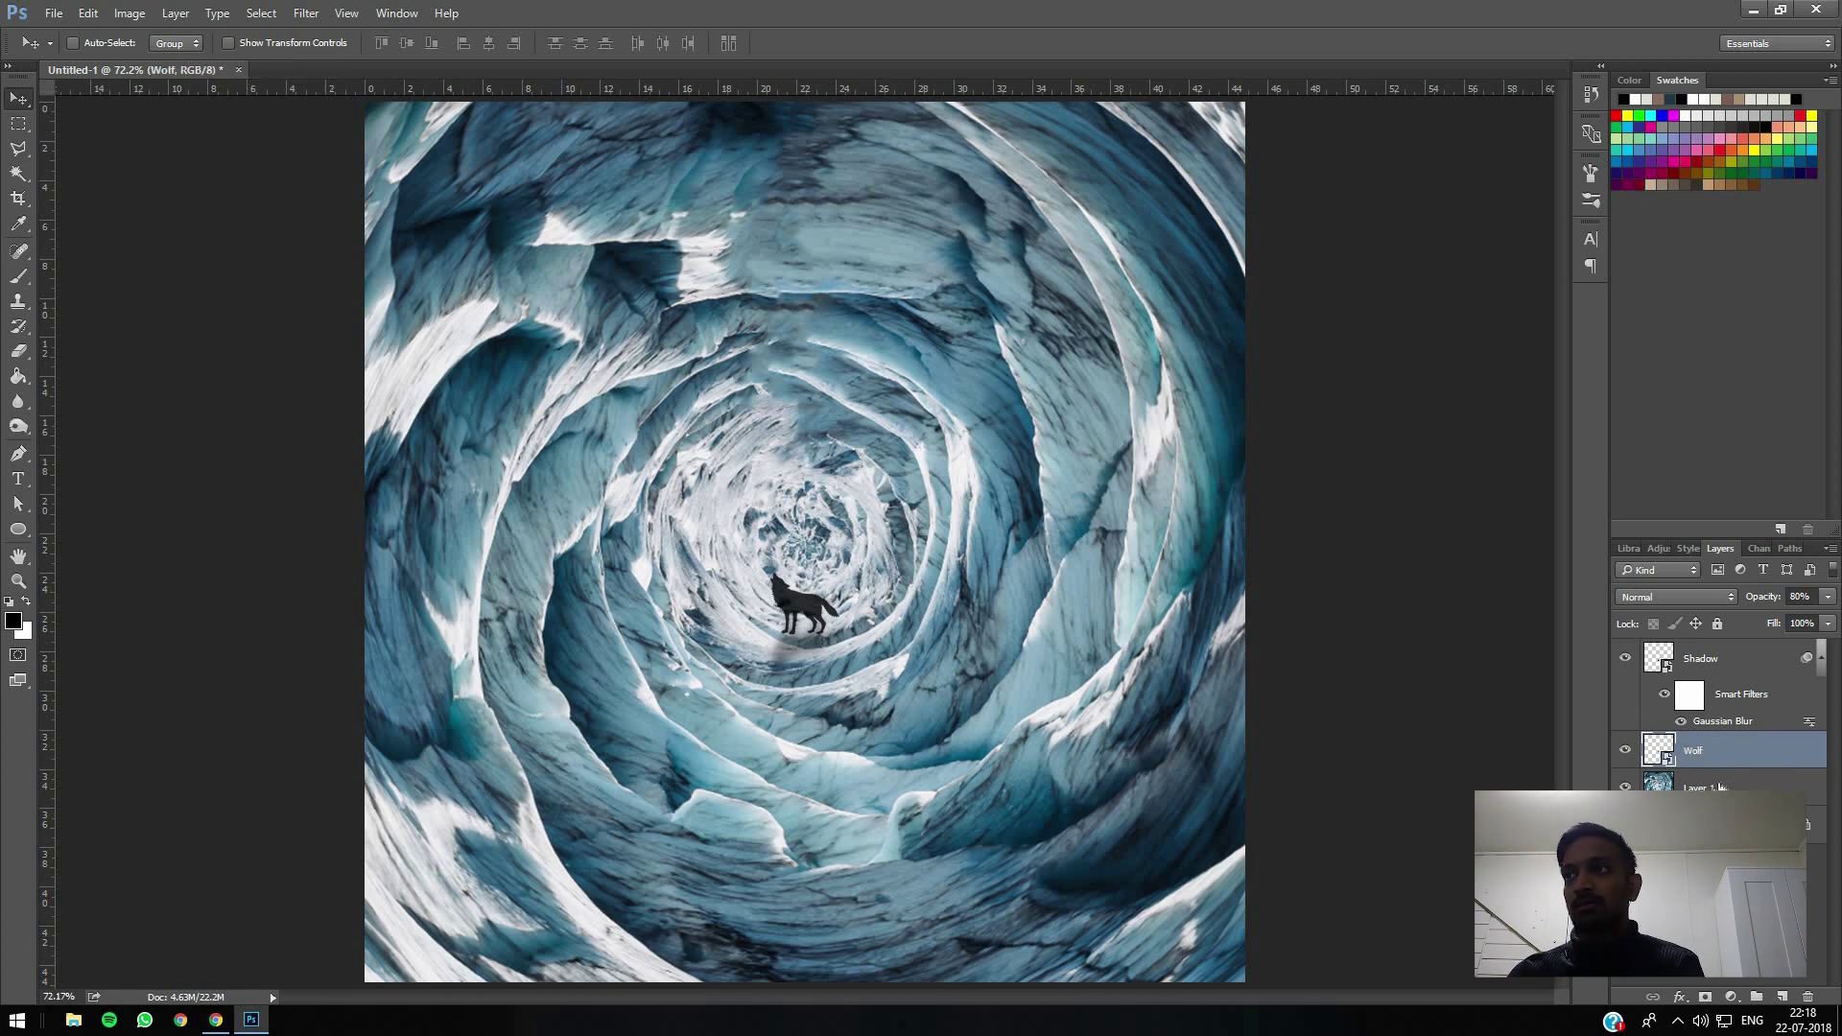
pyautogui.doubleClick(1720, 785)
pyautogui.write('BA')
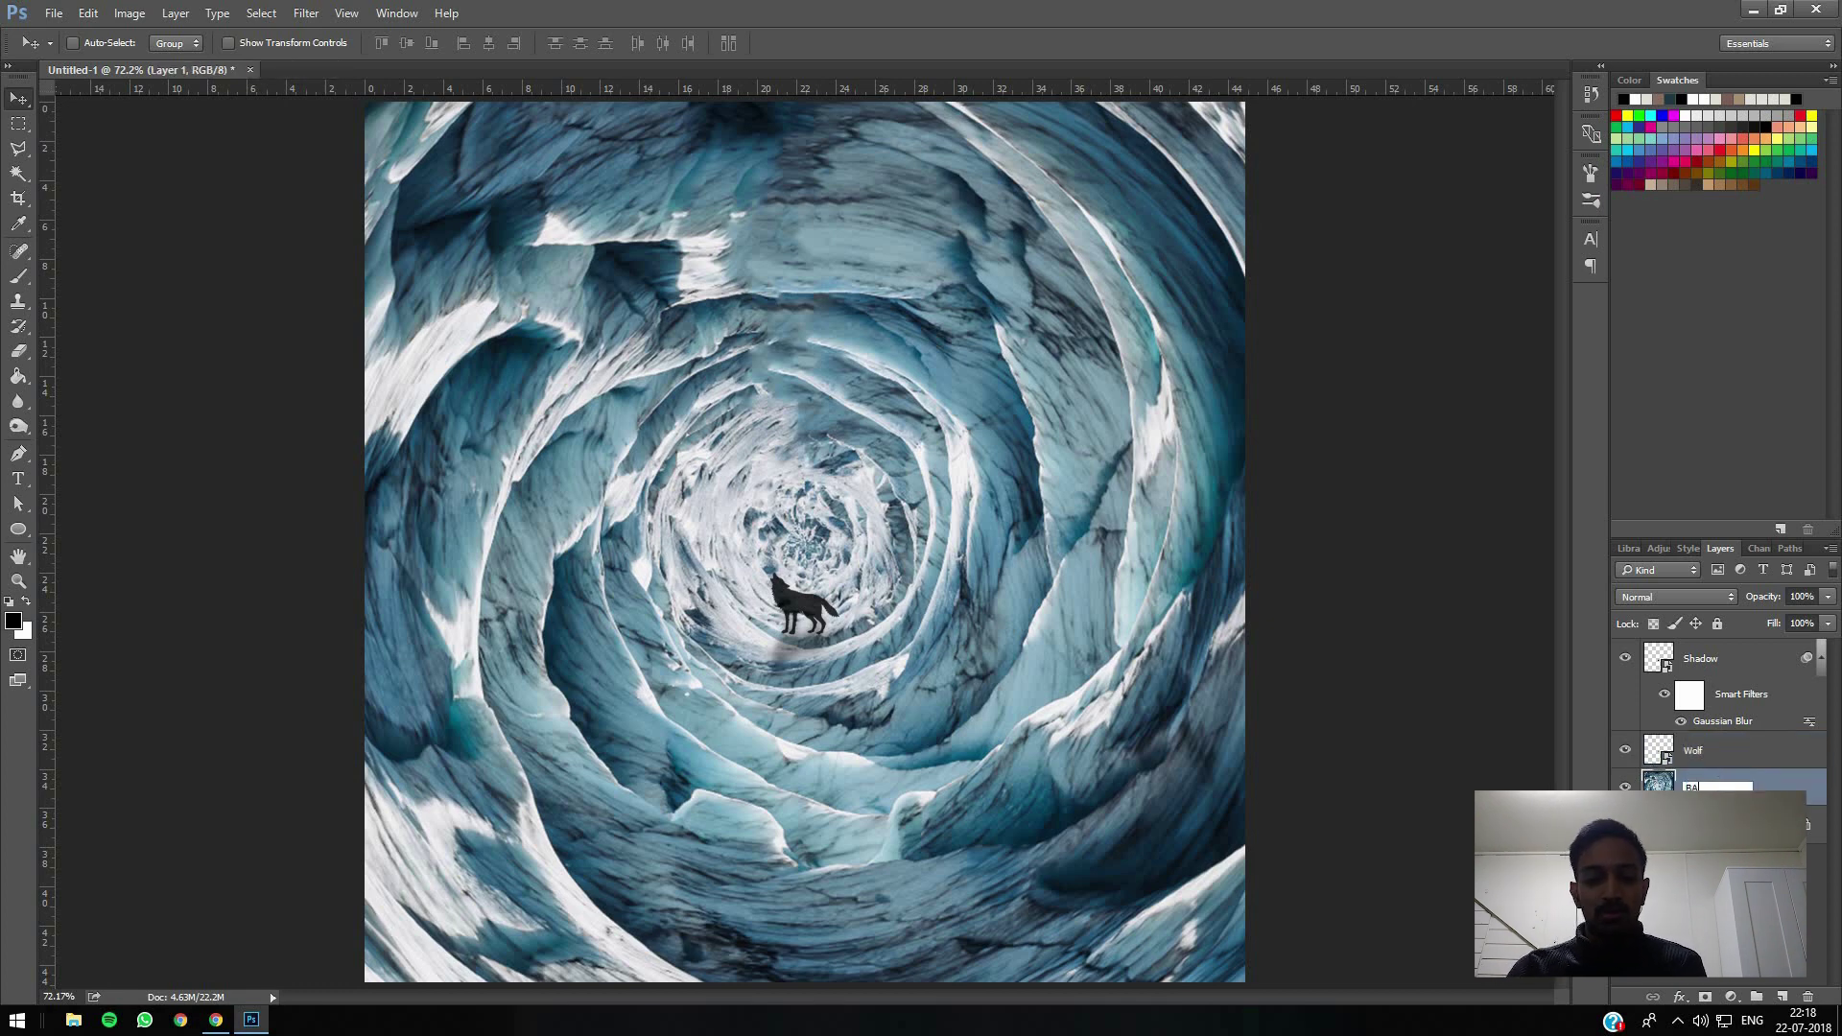
pyautogui.press('Return')
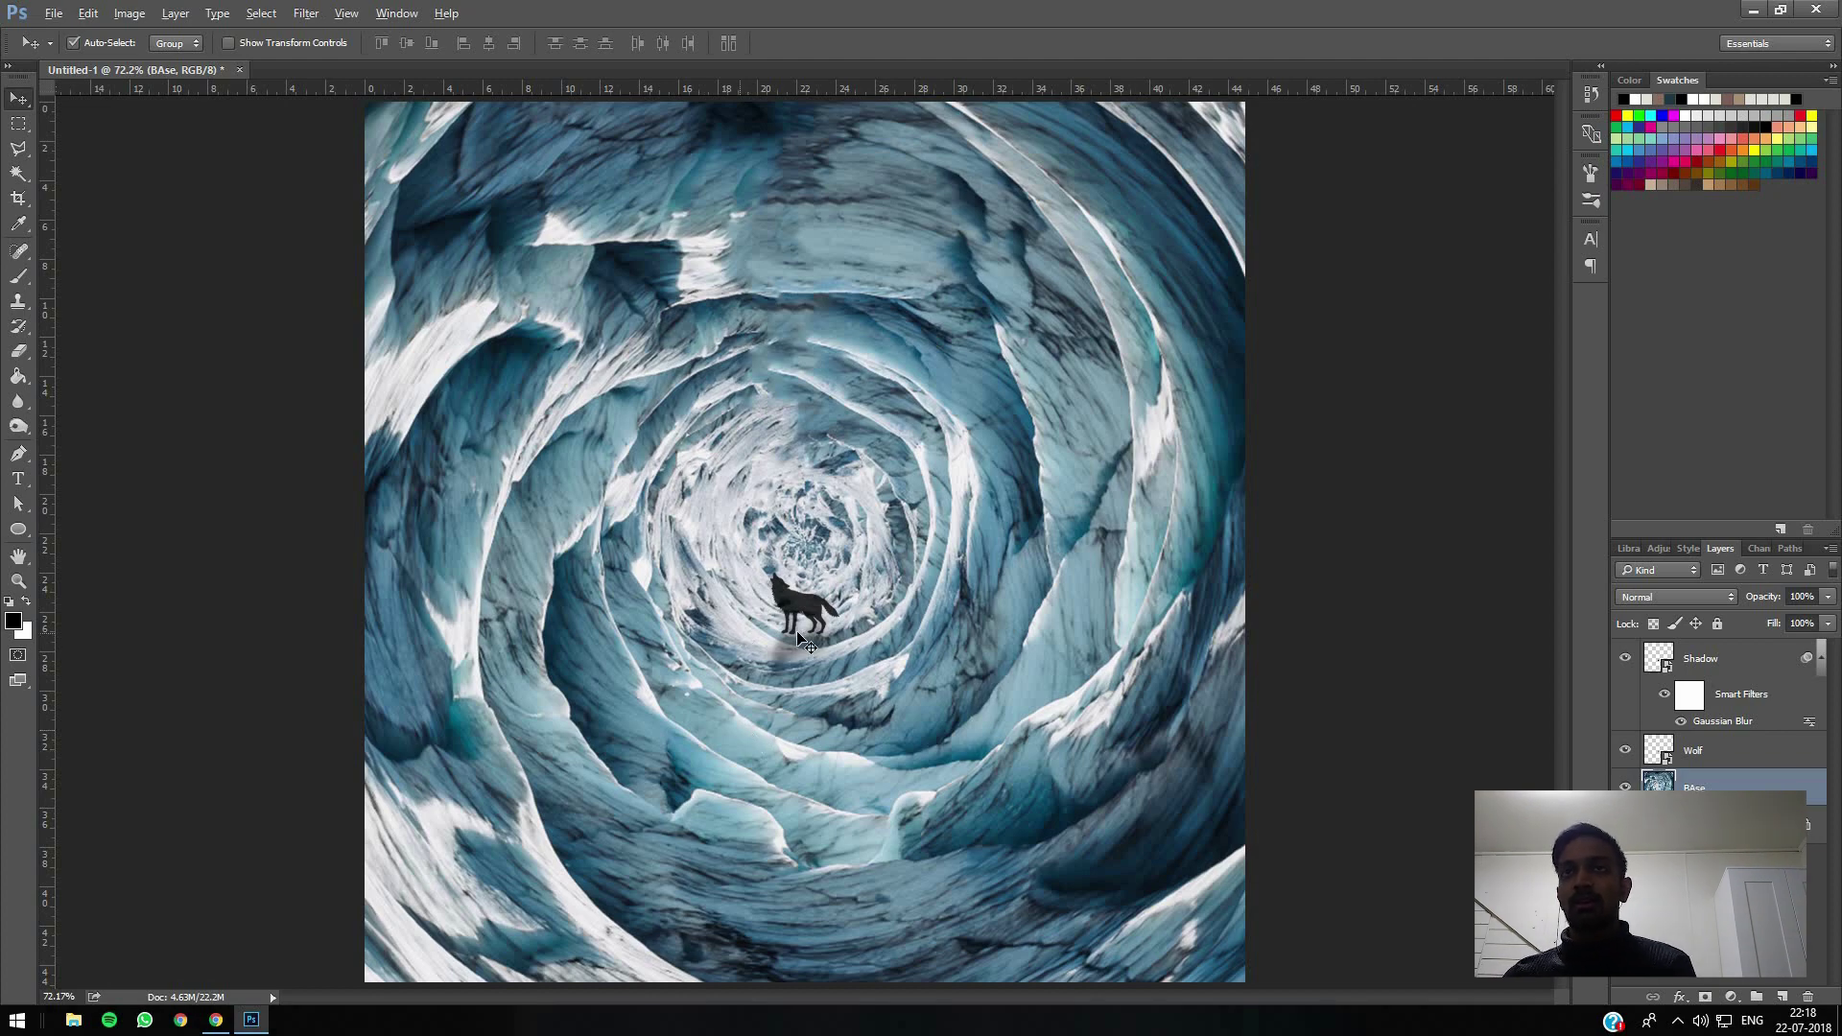
# Step: Add a layer mask to the Shadow layer and paint black over the lower part of the reflection to fade it
pyautogui.scroll(1, 814, 683)
pyautogui.scroll(8, 814, 683)
pyautogui.scroll(-8, 813, 685)
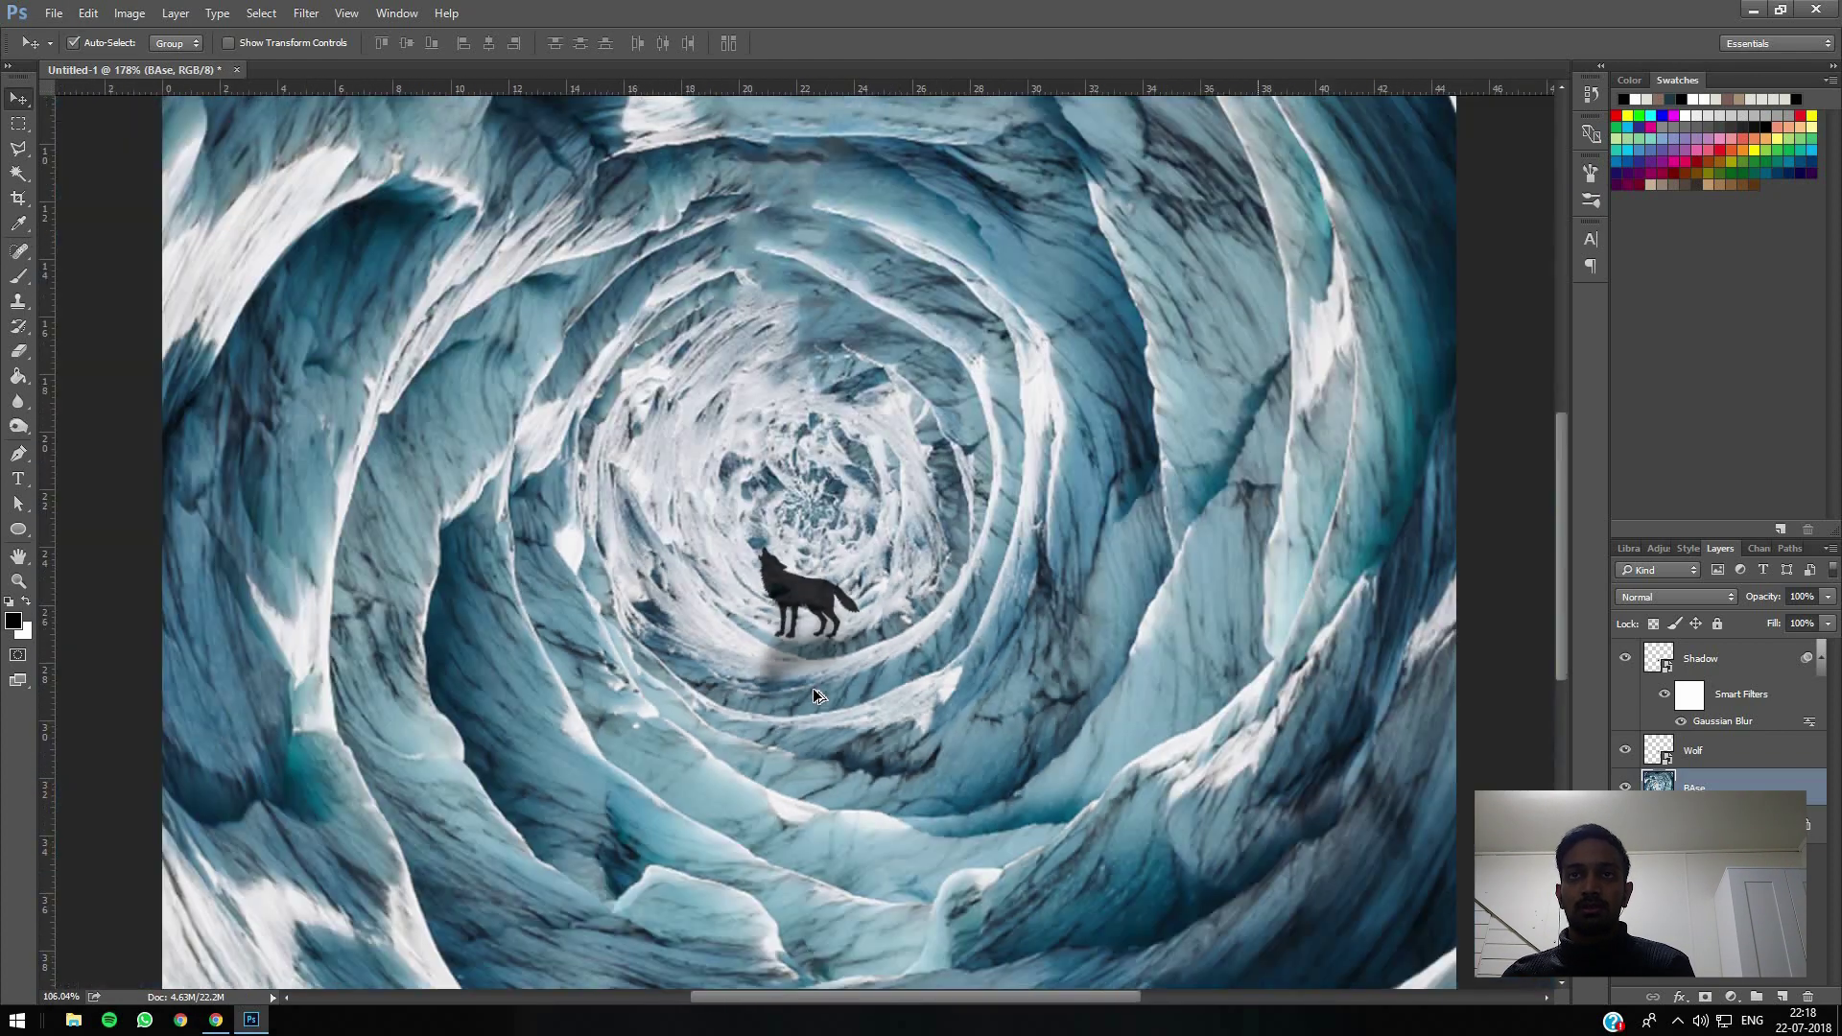
pyautogui.scroll(-1, 833, 698)
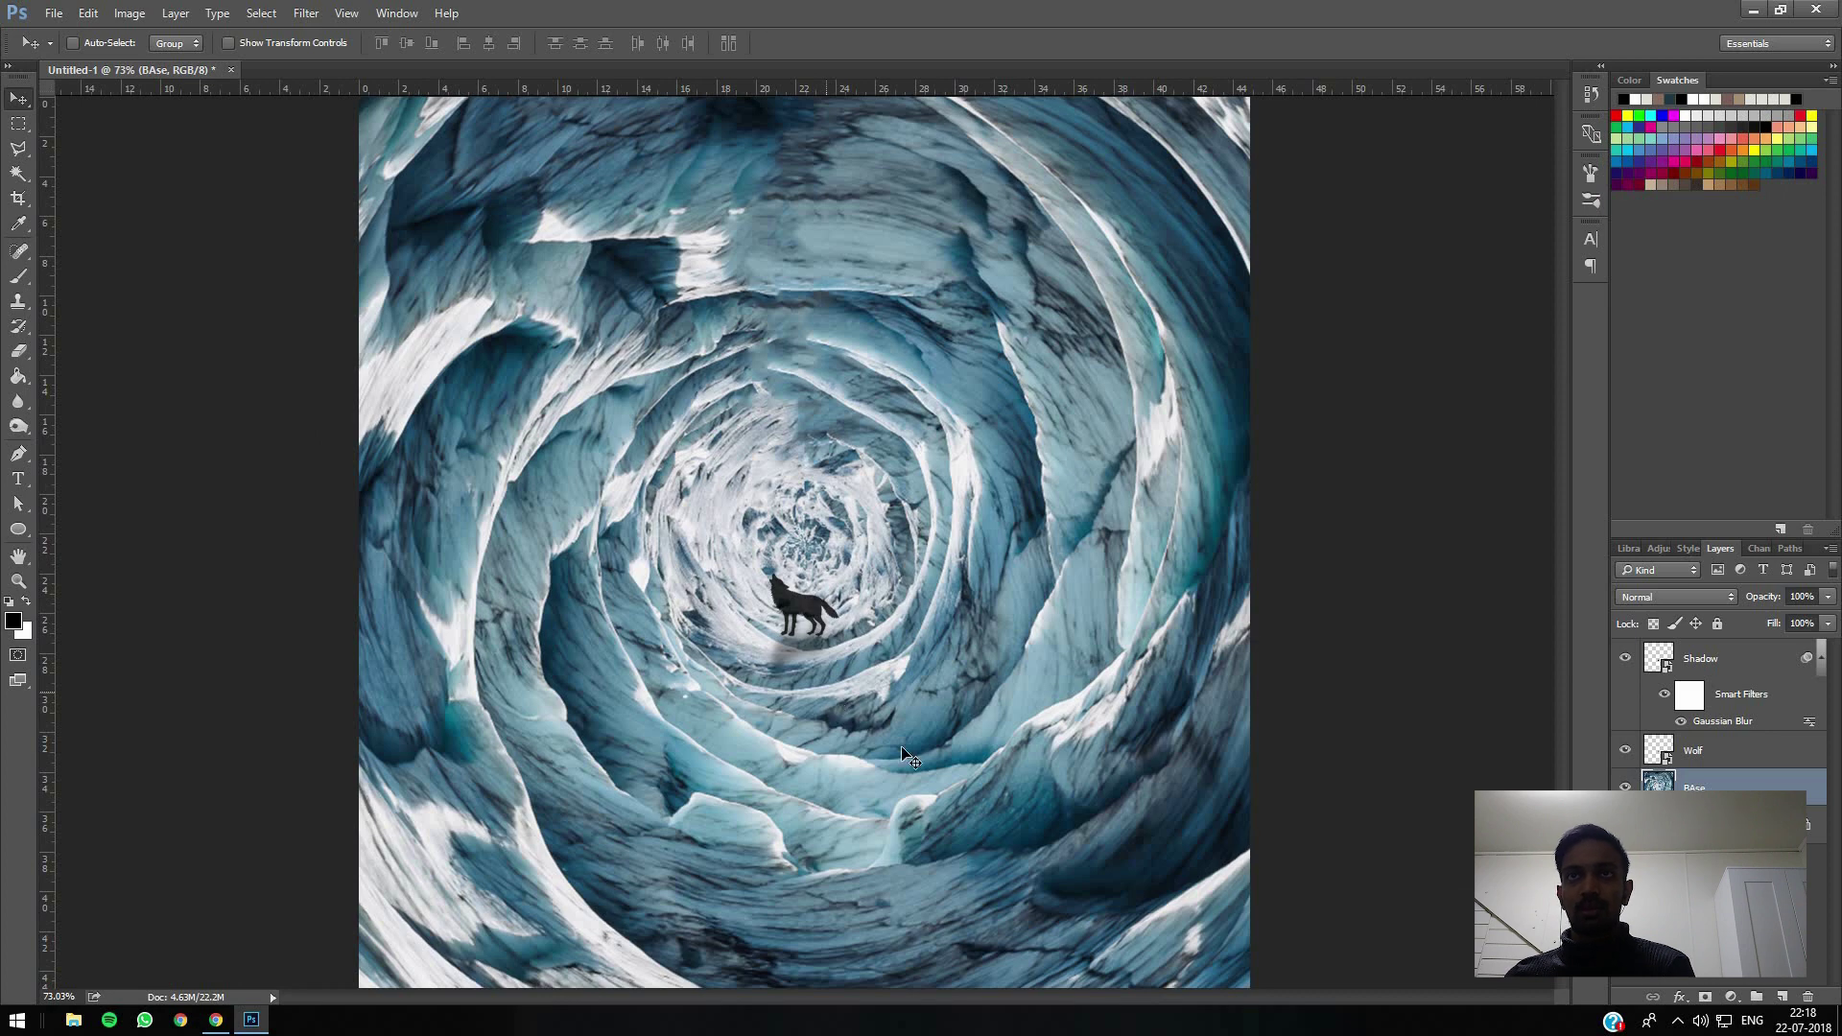
pyautogui.click(1707, 999)
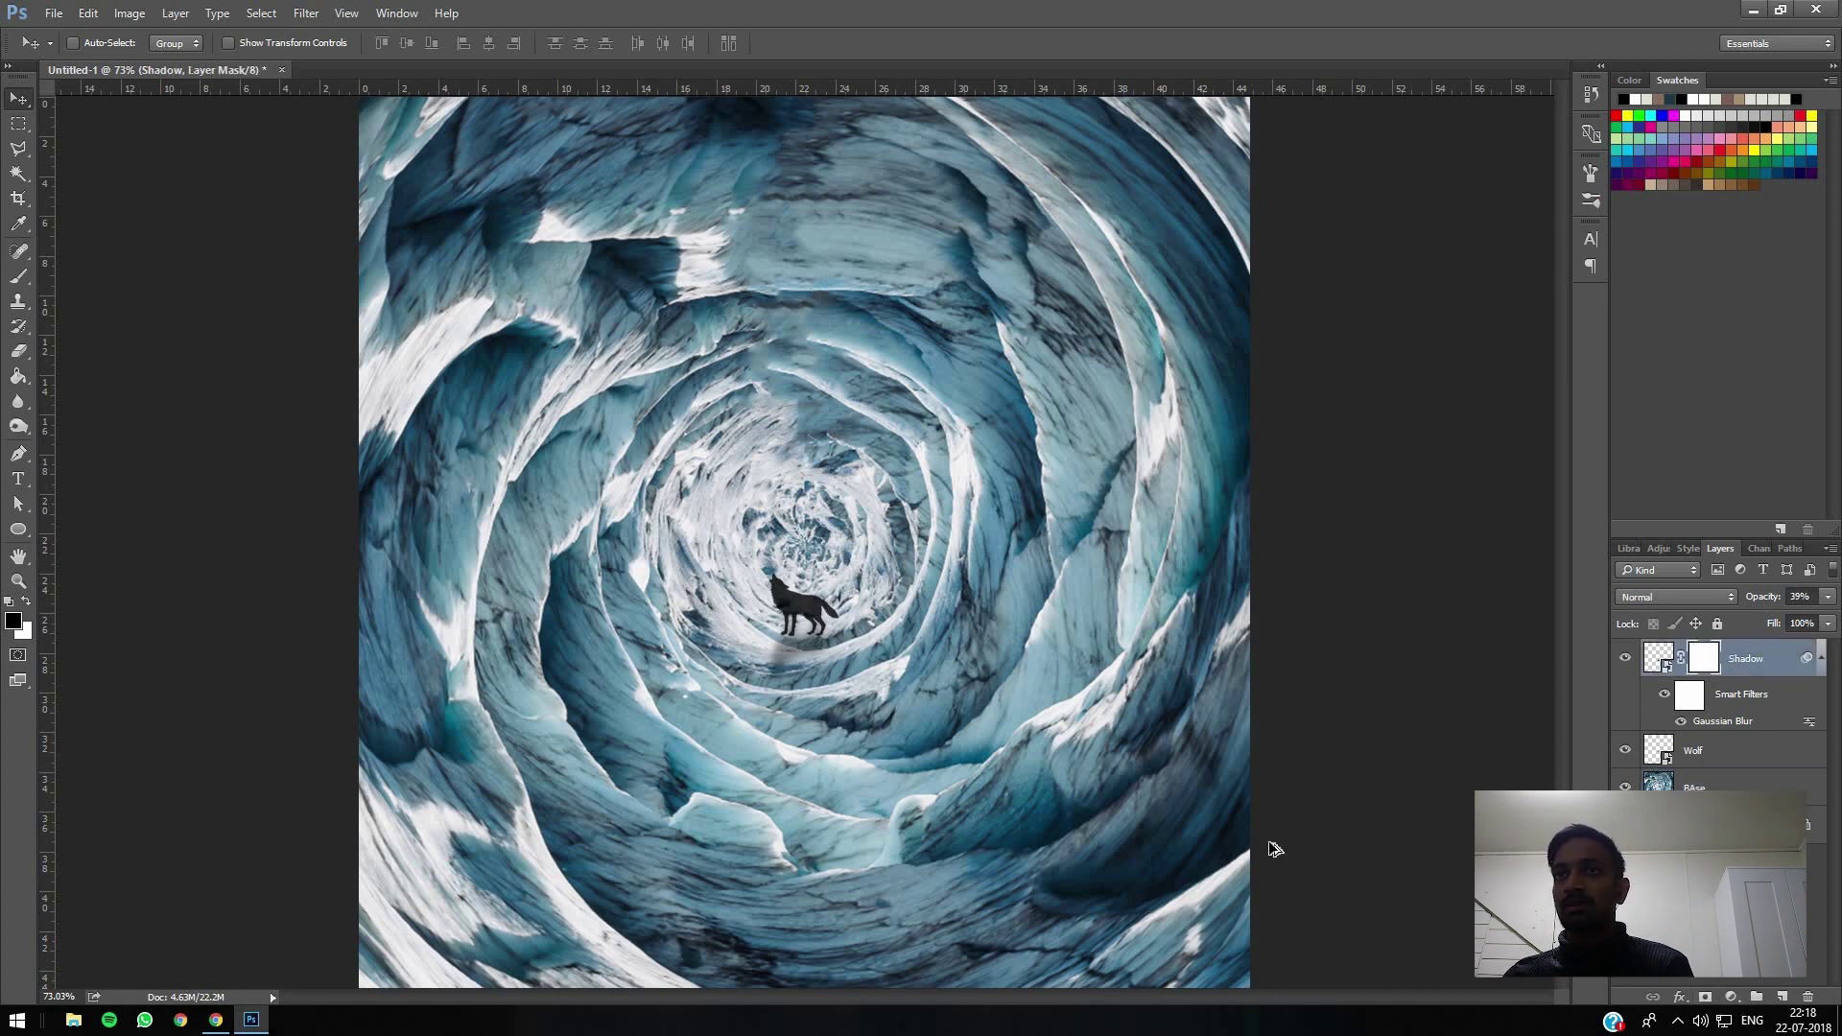
pyautogui.scroll(3, 700, 669)
pyautogui.press('b')
pyautogui.moveTo(761, 687)
pyautogui.mouseDown()
pyautogui.moveTo(700, 665)
pyautogui.moveTo(784, 692)
pyautogui.moveTo(705, 665)
pyautogui.moveTo(752, 696)
pyautogui.moveTo(694, 687)
pyautogui.moveTo(798, 709)
pyautogui.moveTo(729, 690)
pyautogui.moveTo(777, 674)
pyautogui.moveTo(723, 672)
pyautogui.mouseUp()
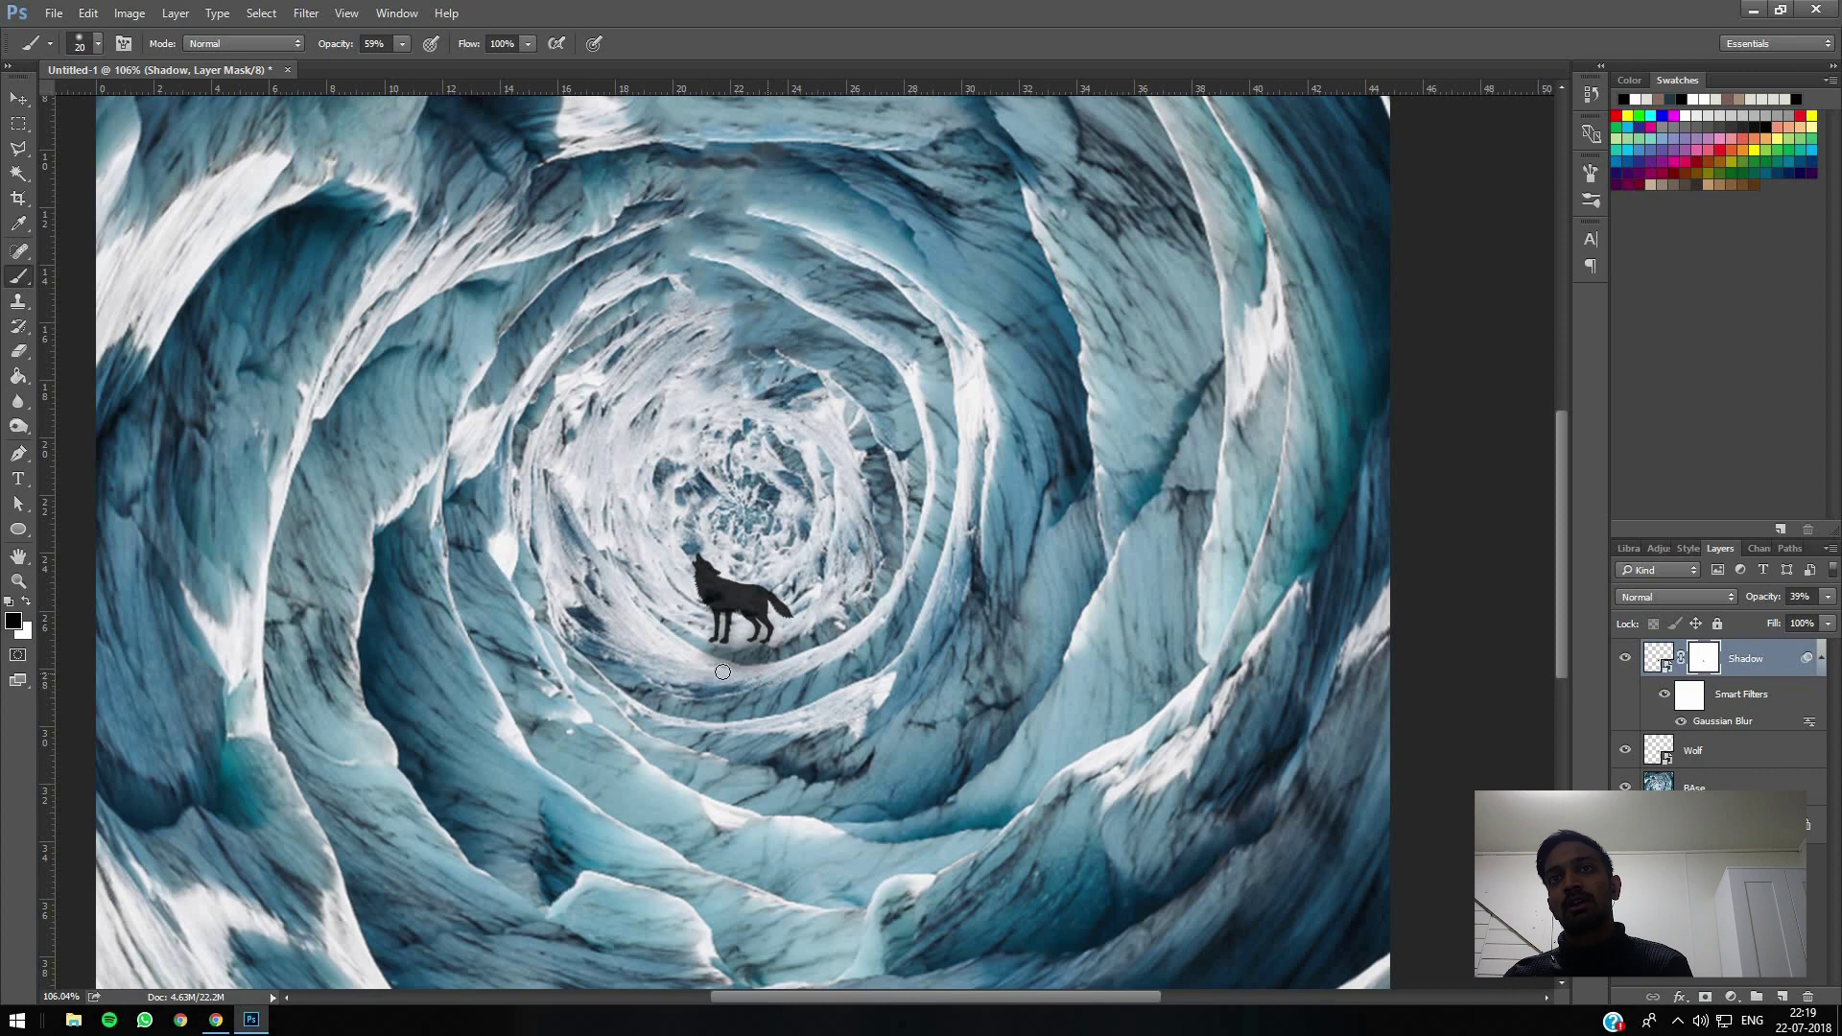
# Step: Raise the Shadow layer's opacity to 44% and switch to the Move tool
pyautogui.scroll(-3, 777, 676)
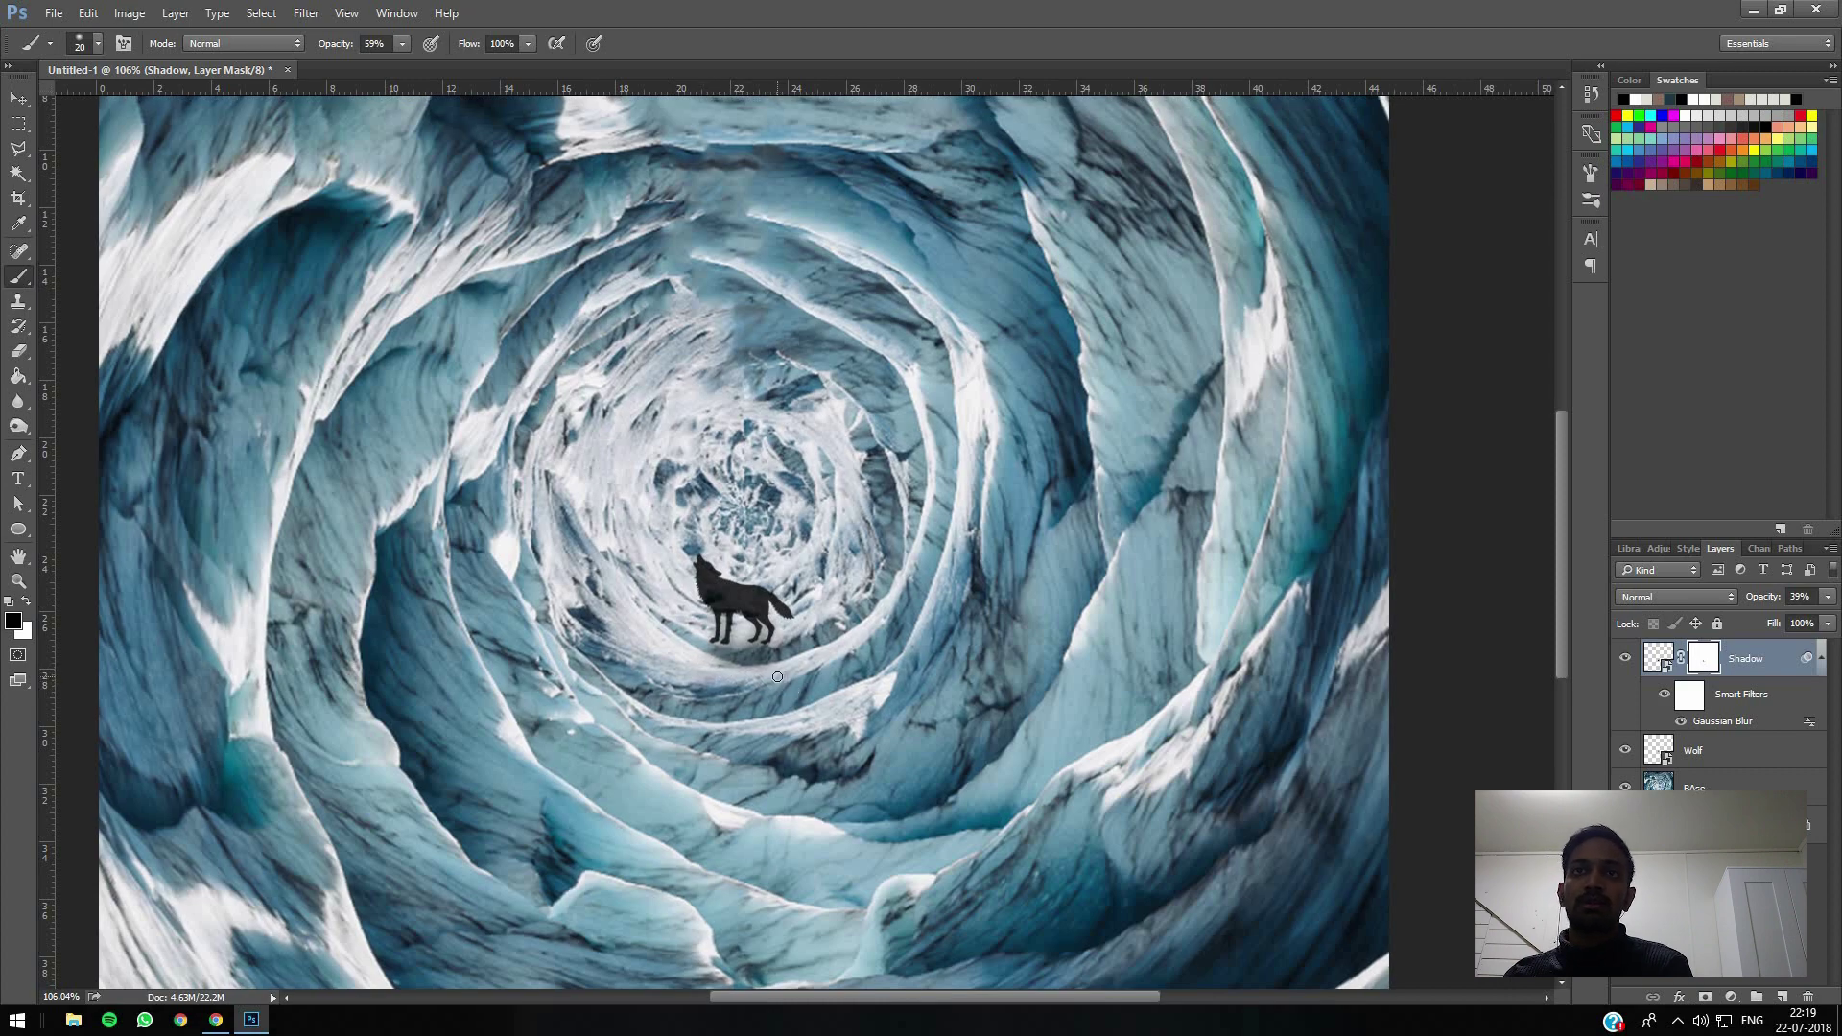
pyautogui.scroll(-9, 700, 614)
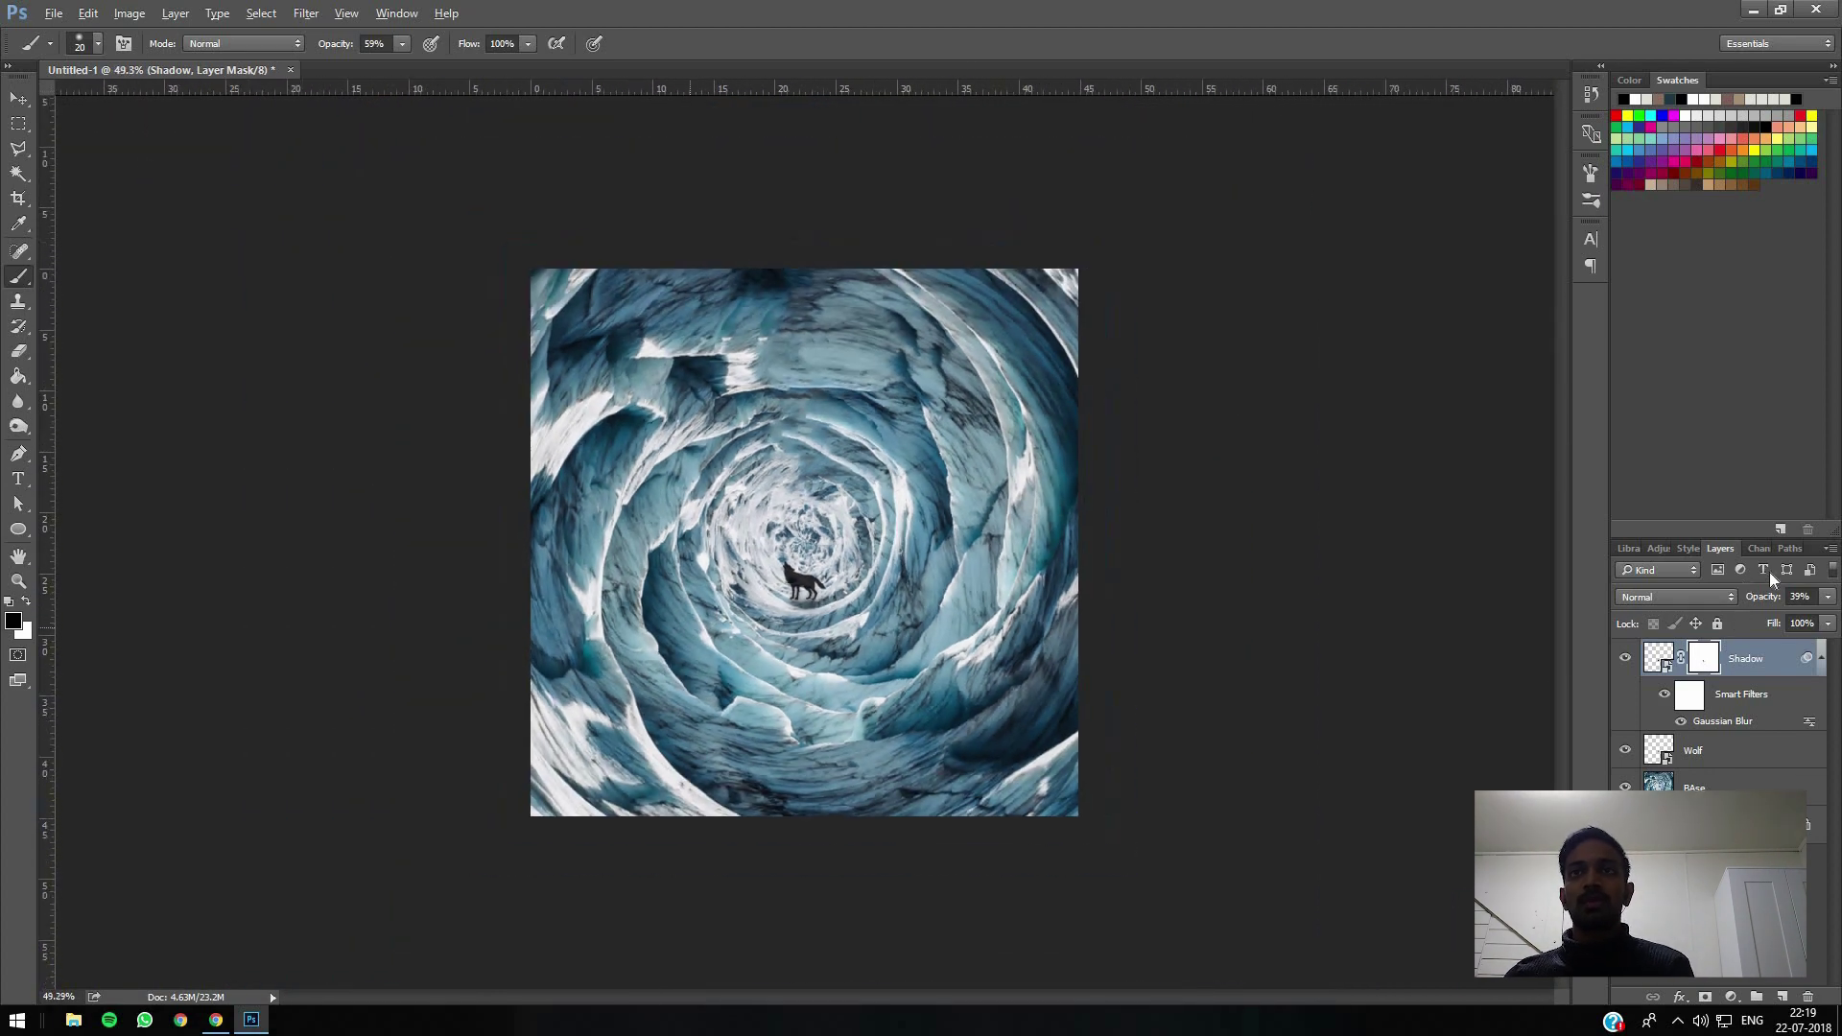
pyautogui.moveTo(1764, 597); pyautogui.dragTo(1769, 597)
pyautogui.click(1712, 615)
pyautogui.press('v')
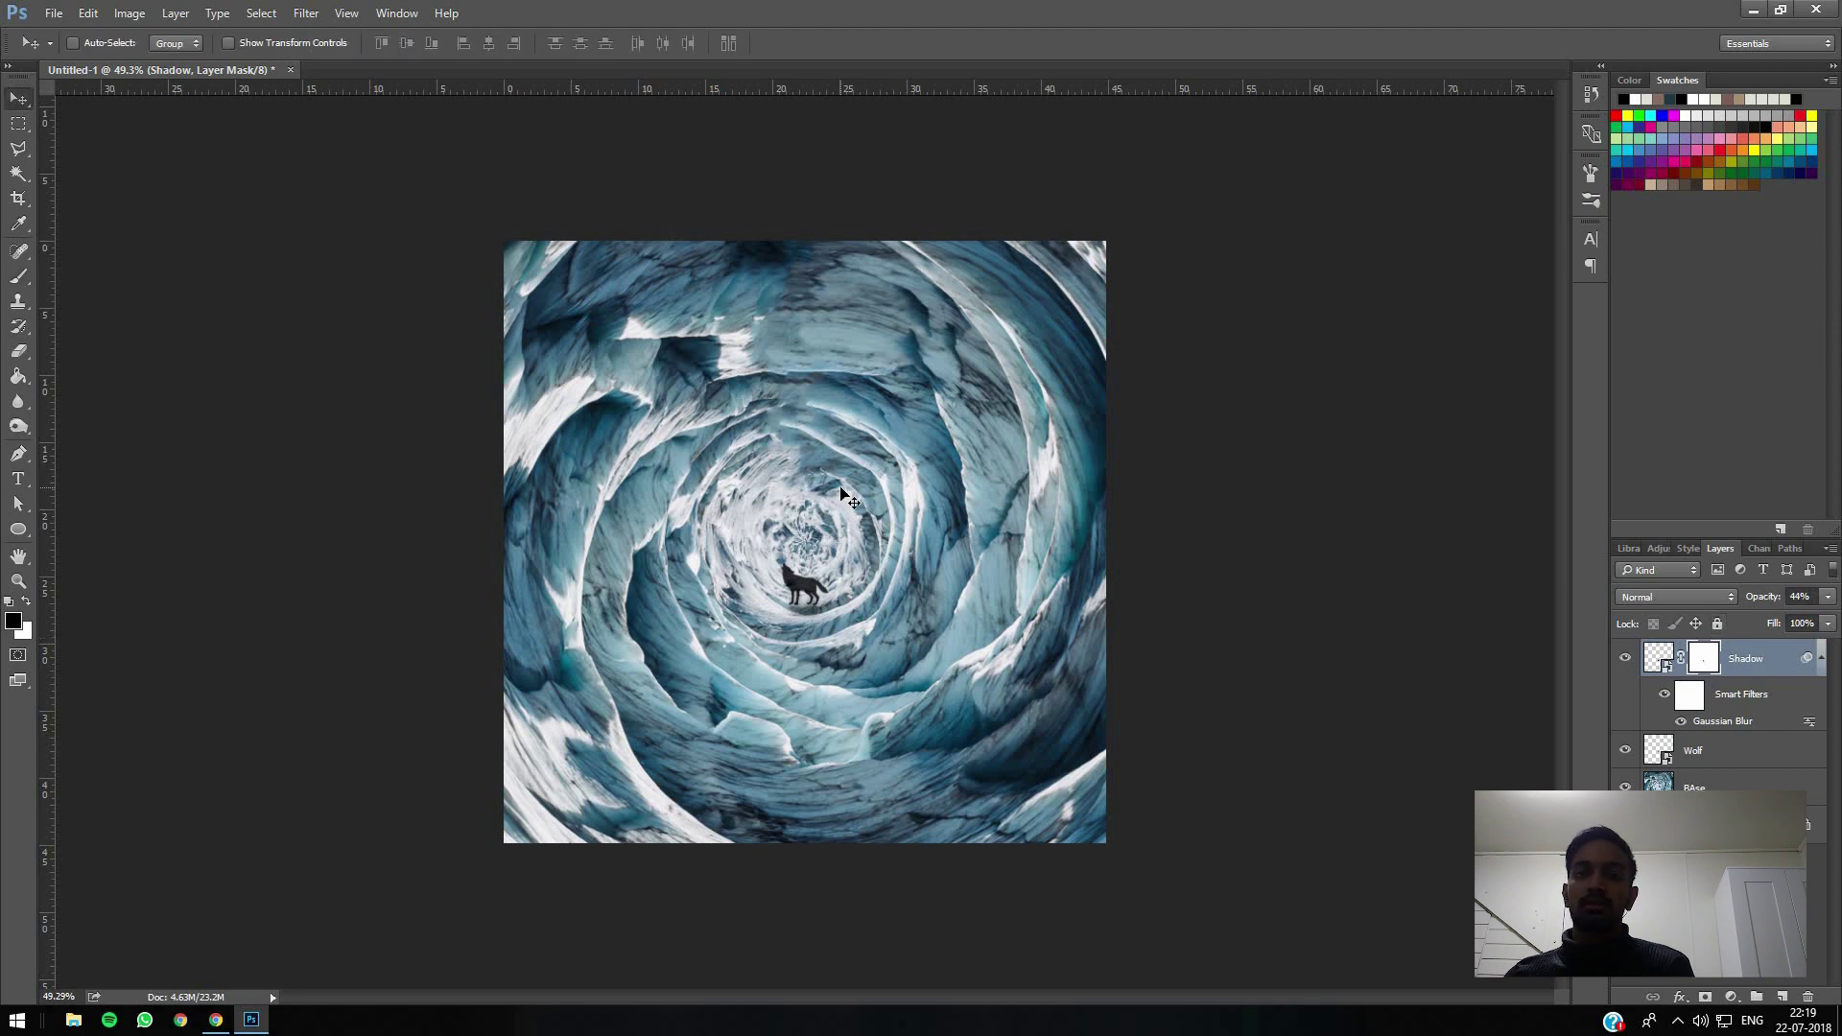
# Step: Add a Color Lookup adjustment layer above the Shadow layer and load the 2Strip.look 3D LUT
pyautogui.click(1732, 997)
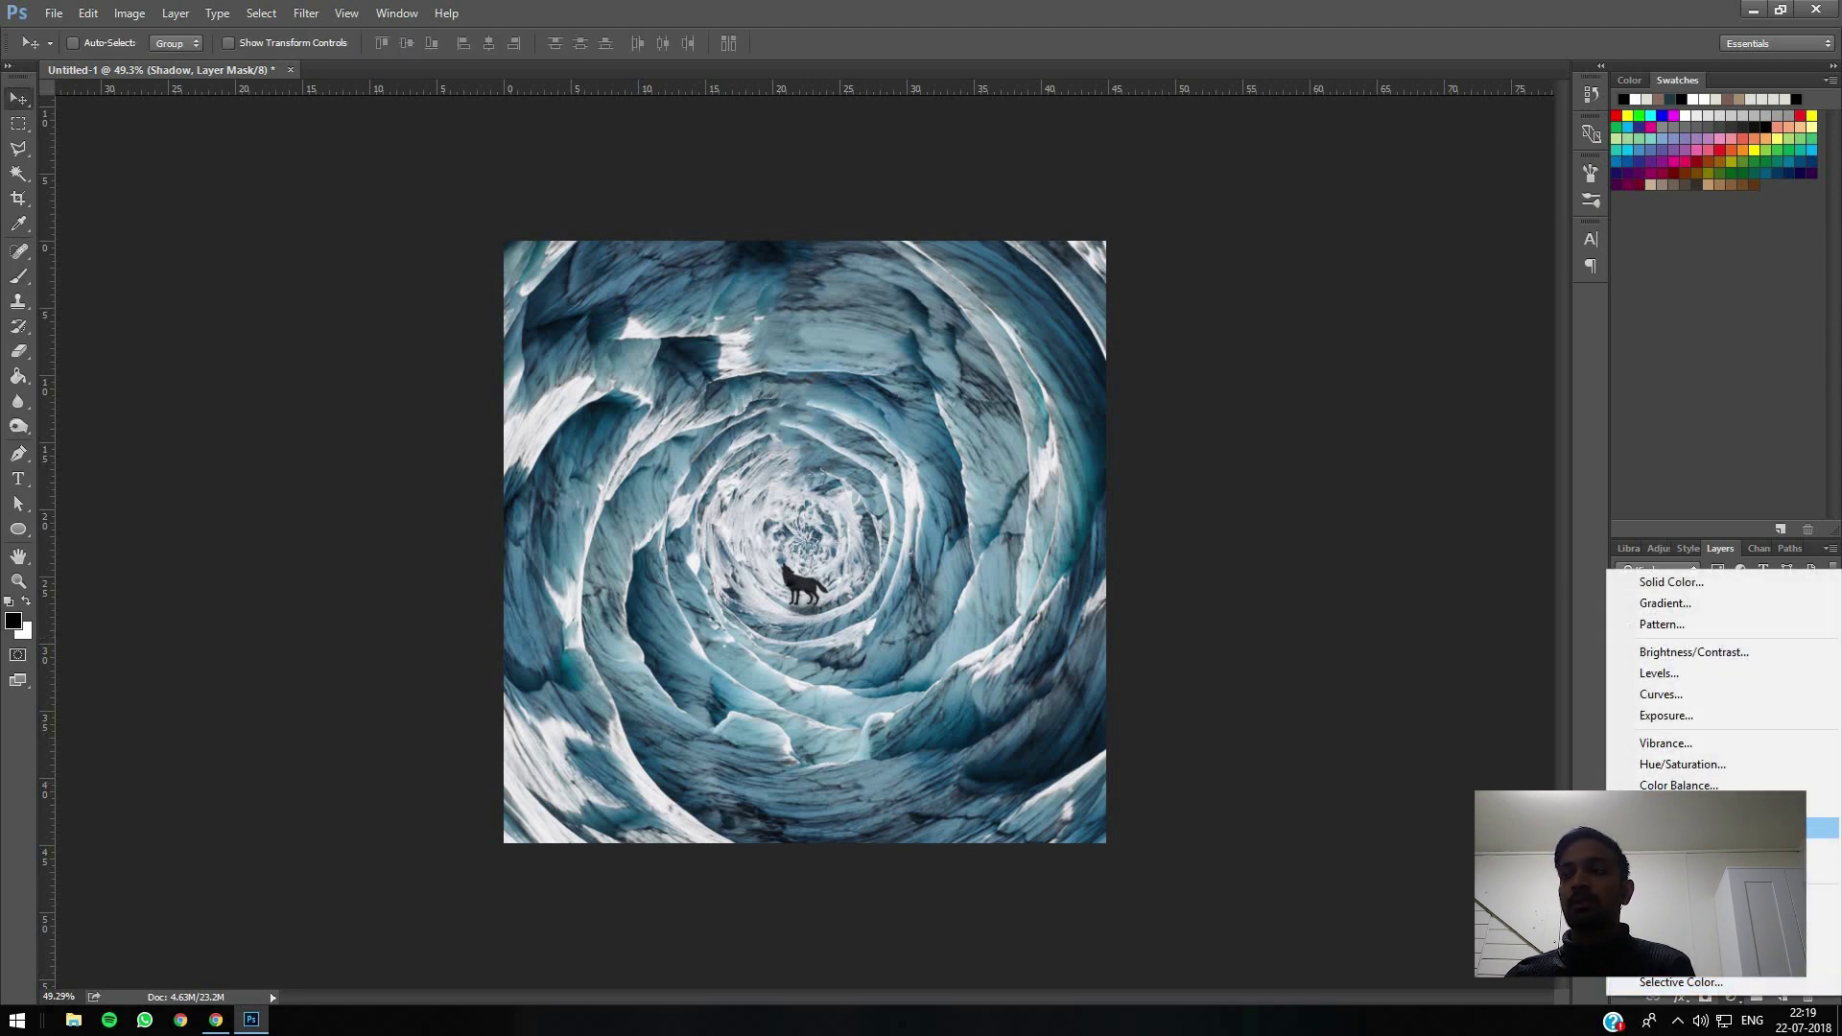
pyautogui.click(1679, 869)
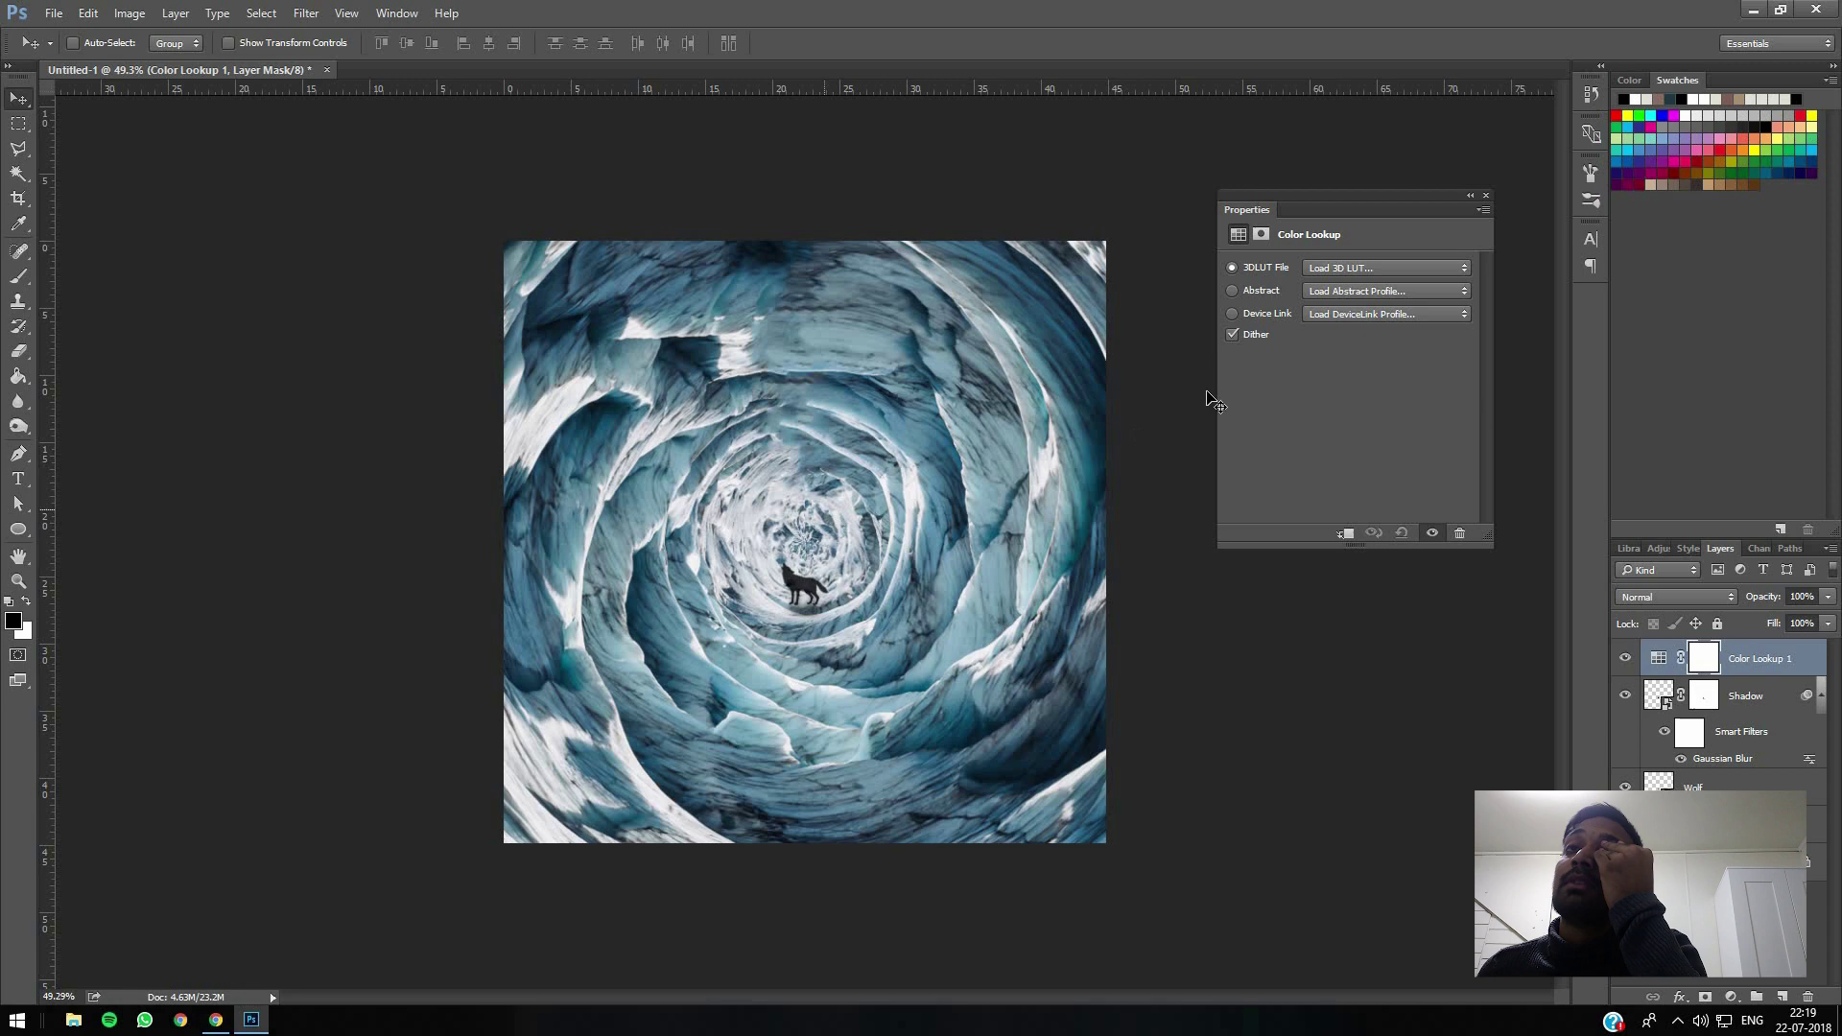
pyautogui.click(1409, 272)
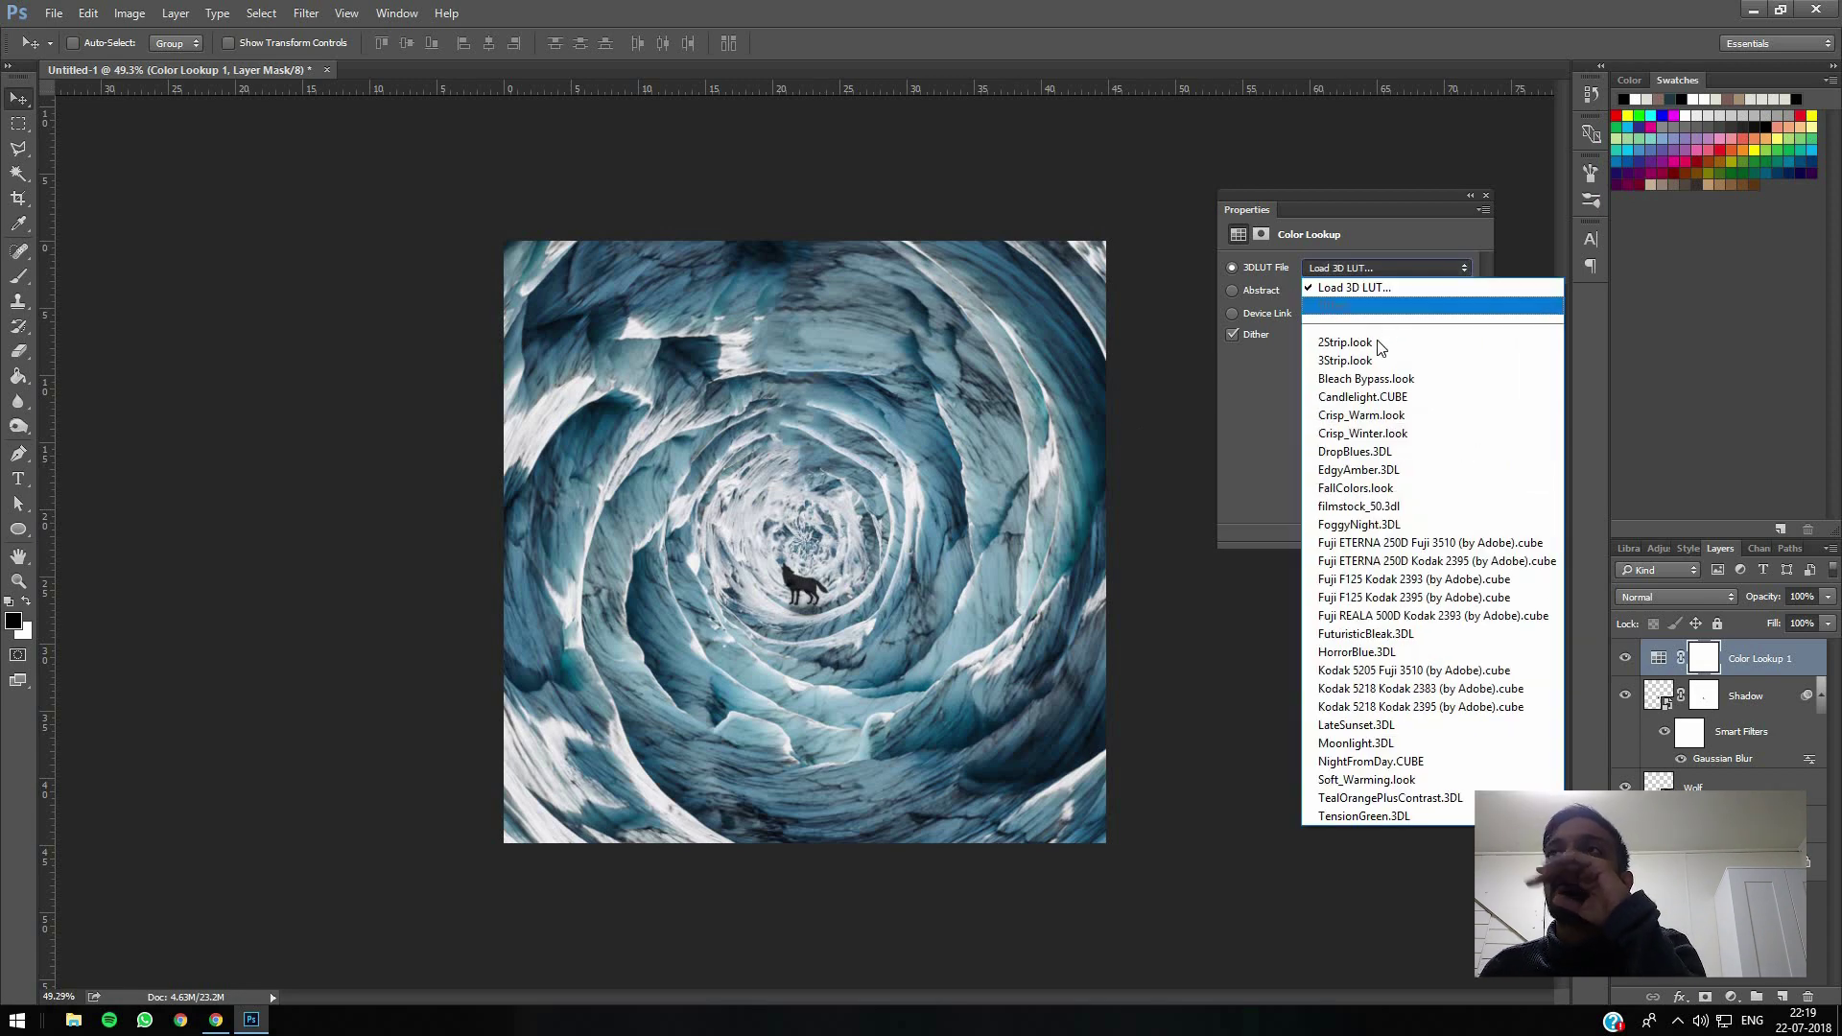
pyautogui.click(1380, 343)
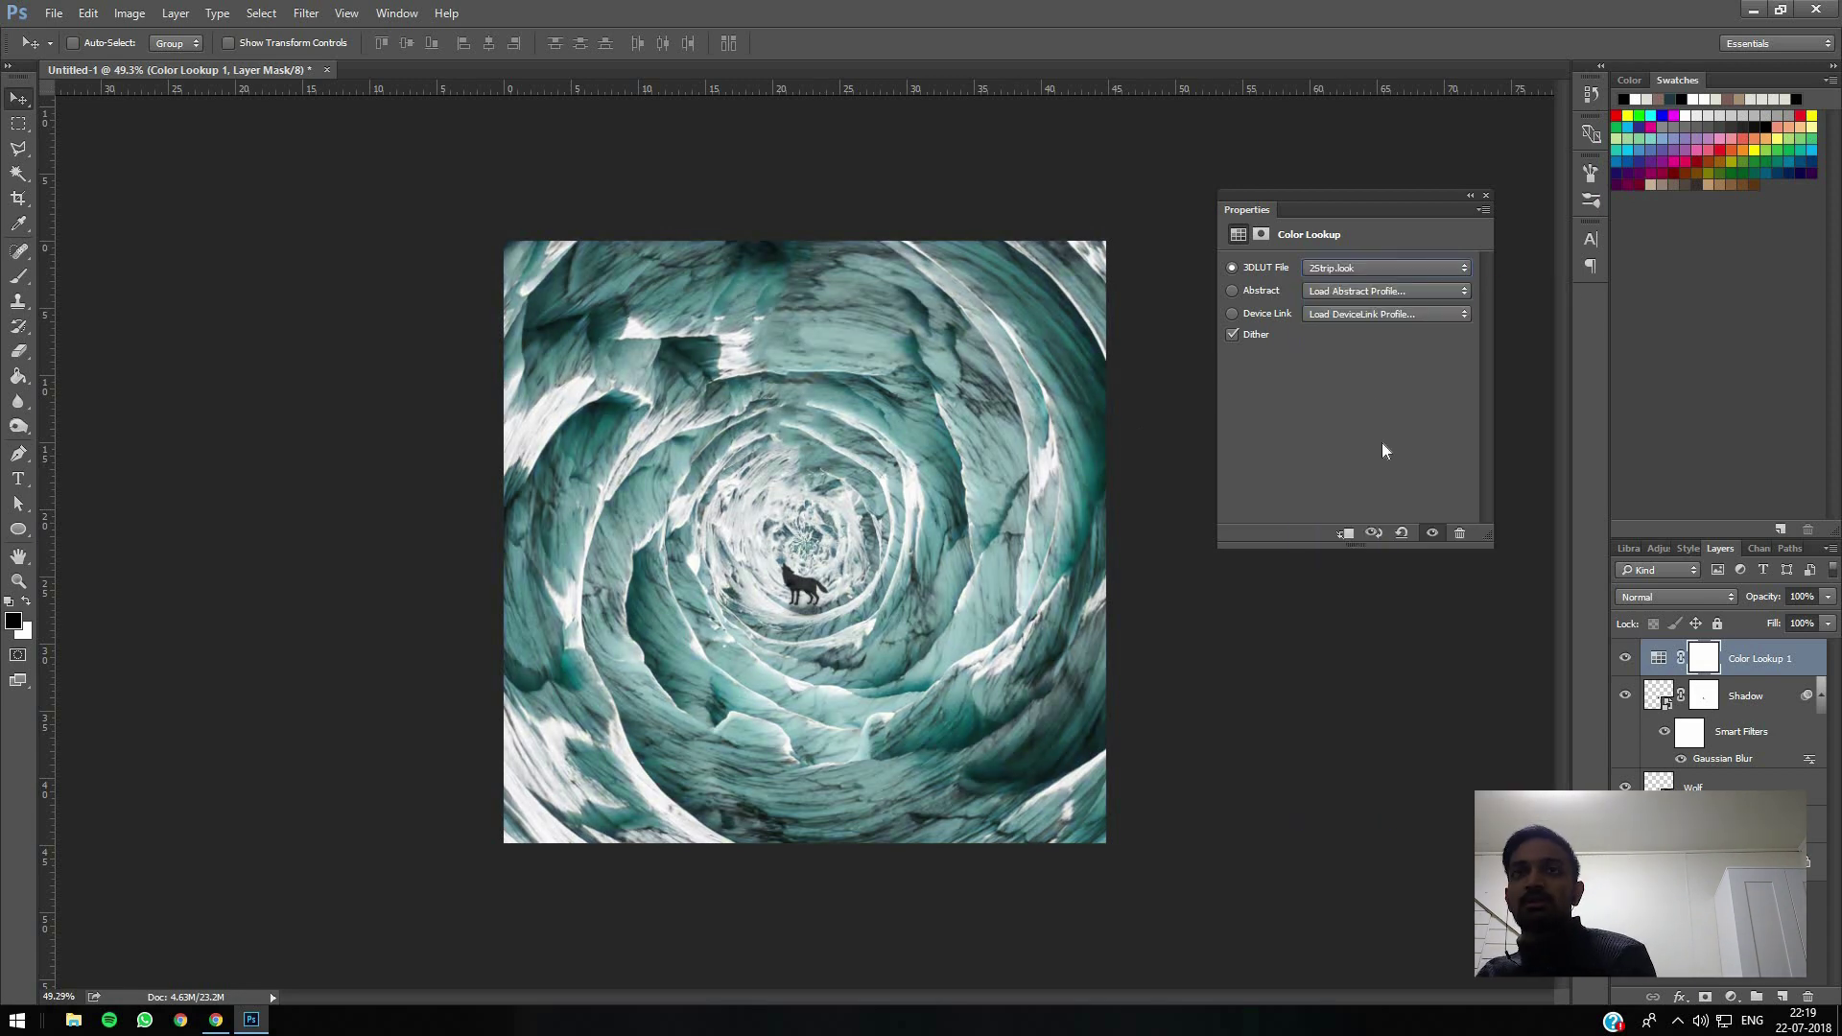
# Step: Step through the 3D LUT presets on the artwork and choose Fuji ETERNA 250D Kodak 2395
pyautogui.press('Down')
pyautogui.press('Down')
pyautogui.press('Down')
pyautogui.press('Down')
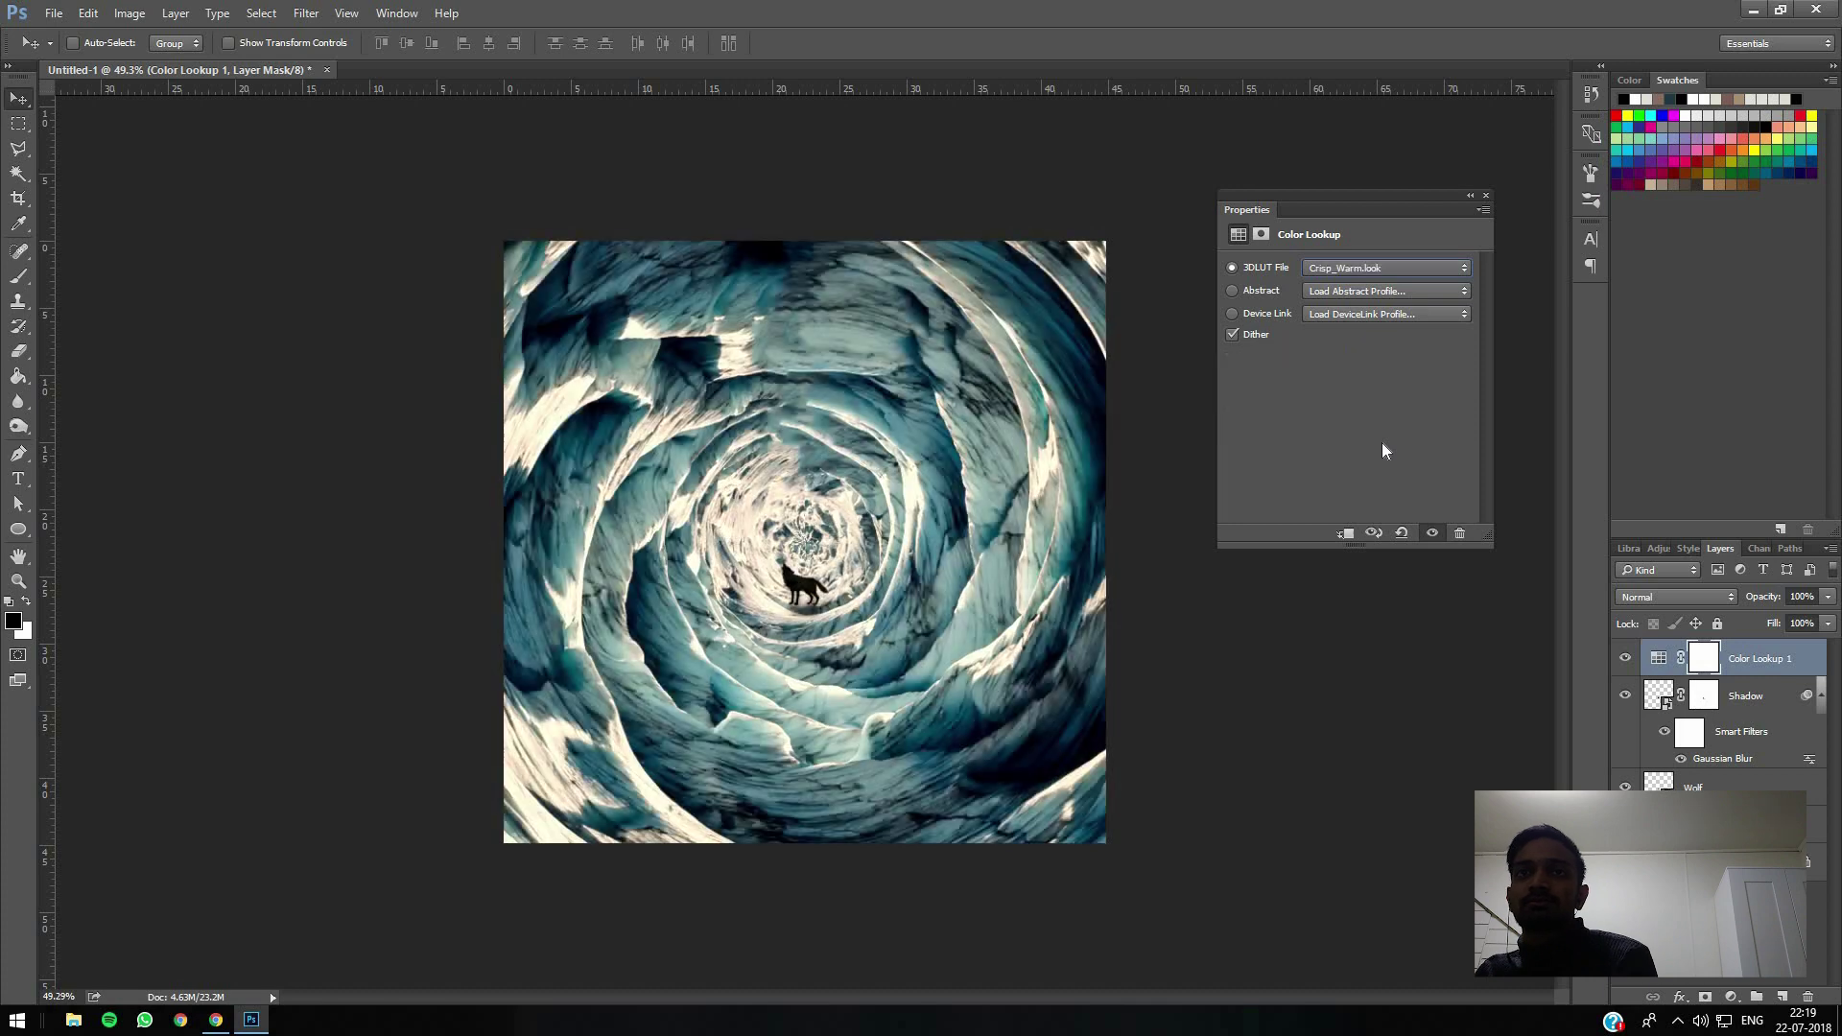
pyautogui.press('Down')
pyautogui.press('Down')
pyautogui.press('Down')
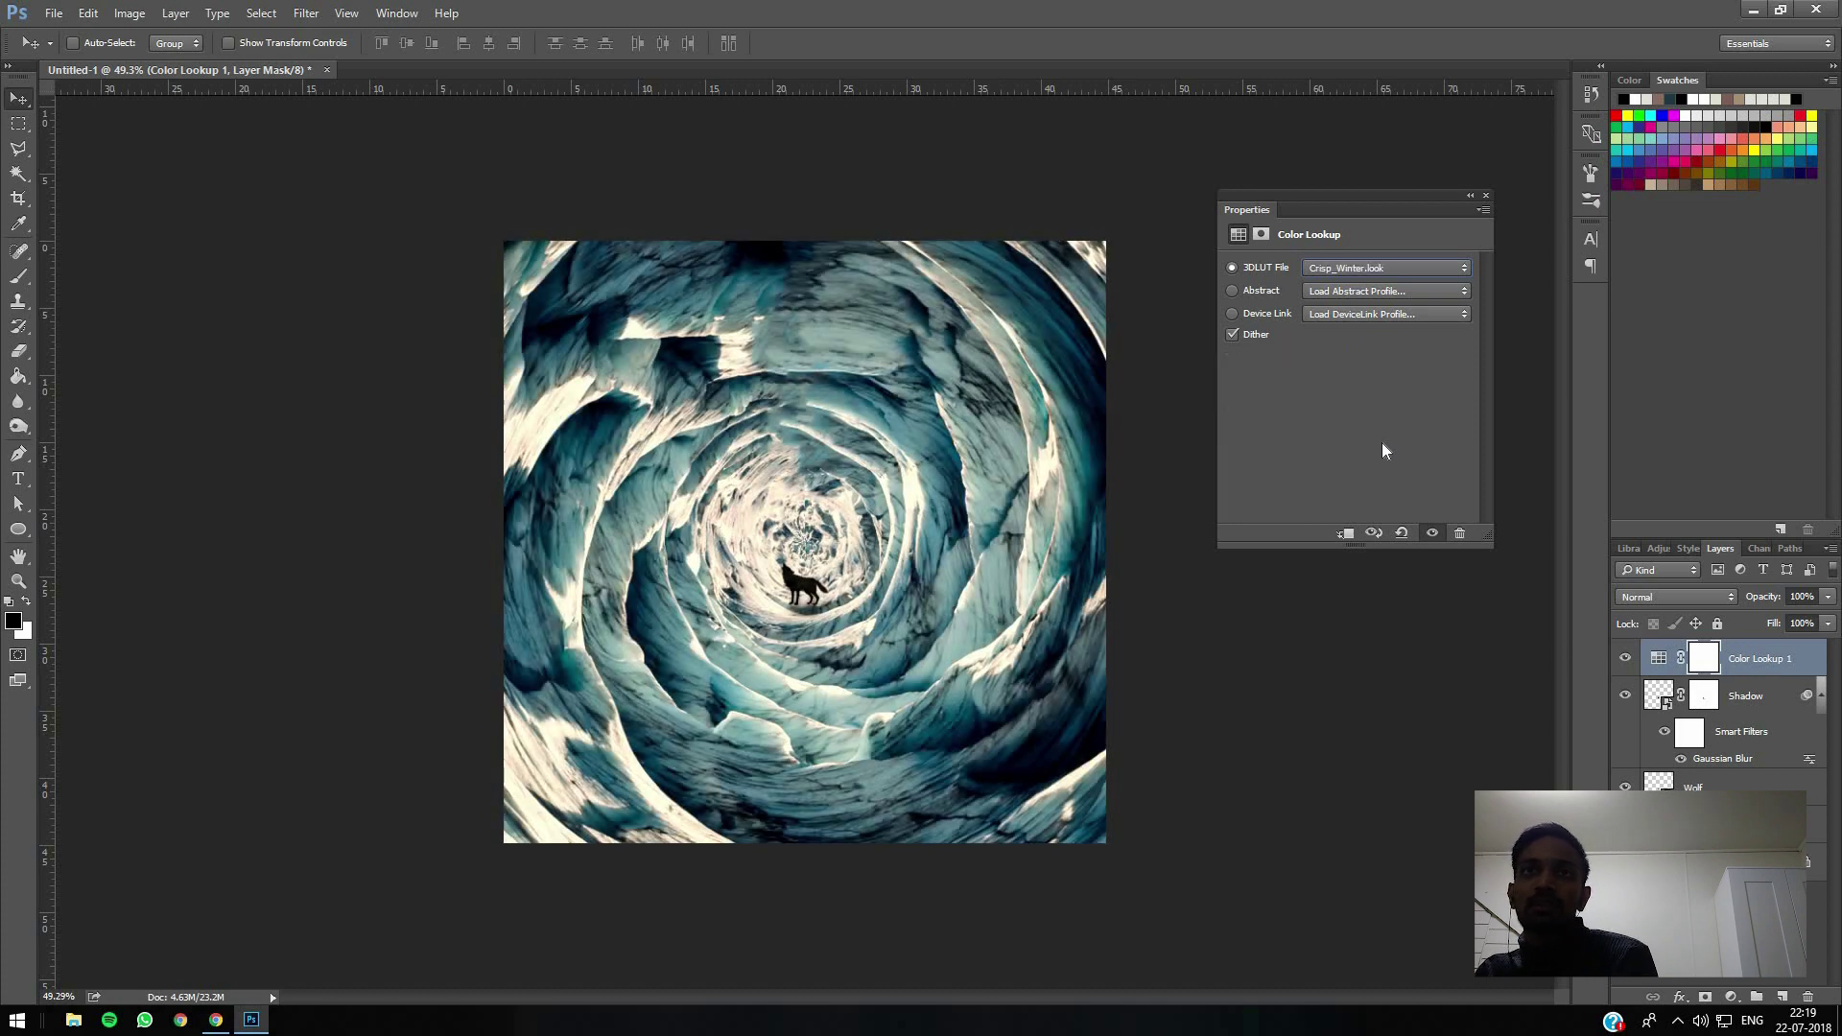
pyautogui.press('Down')
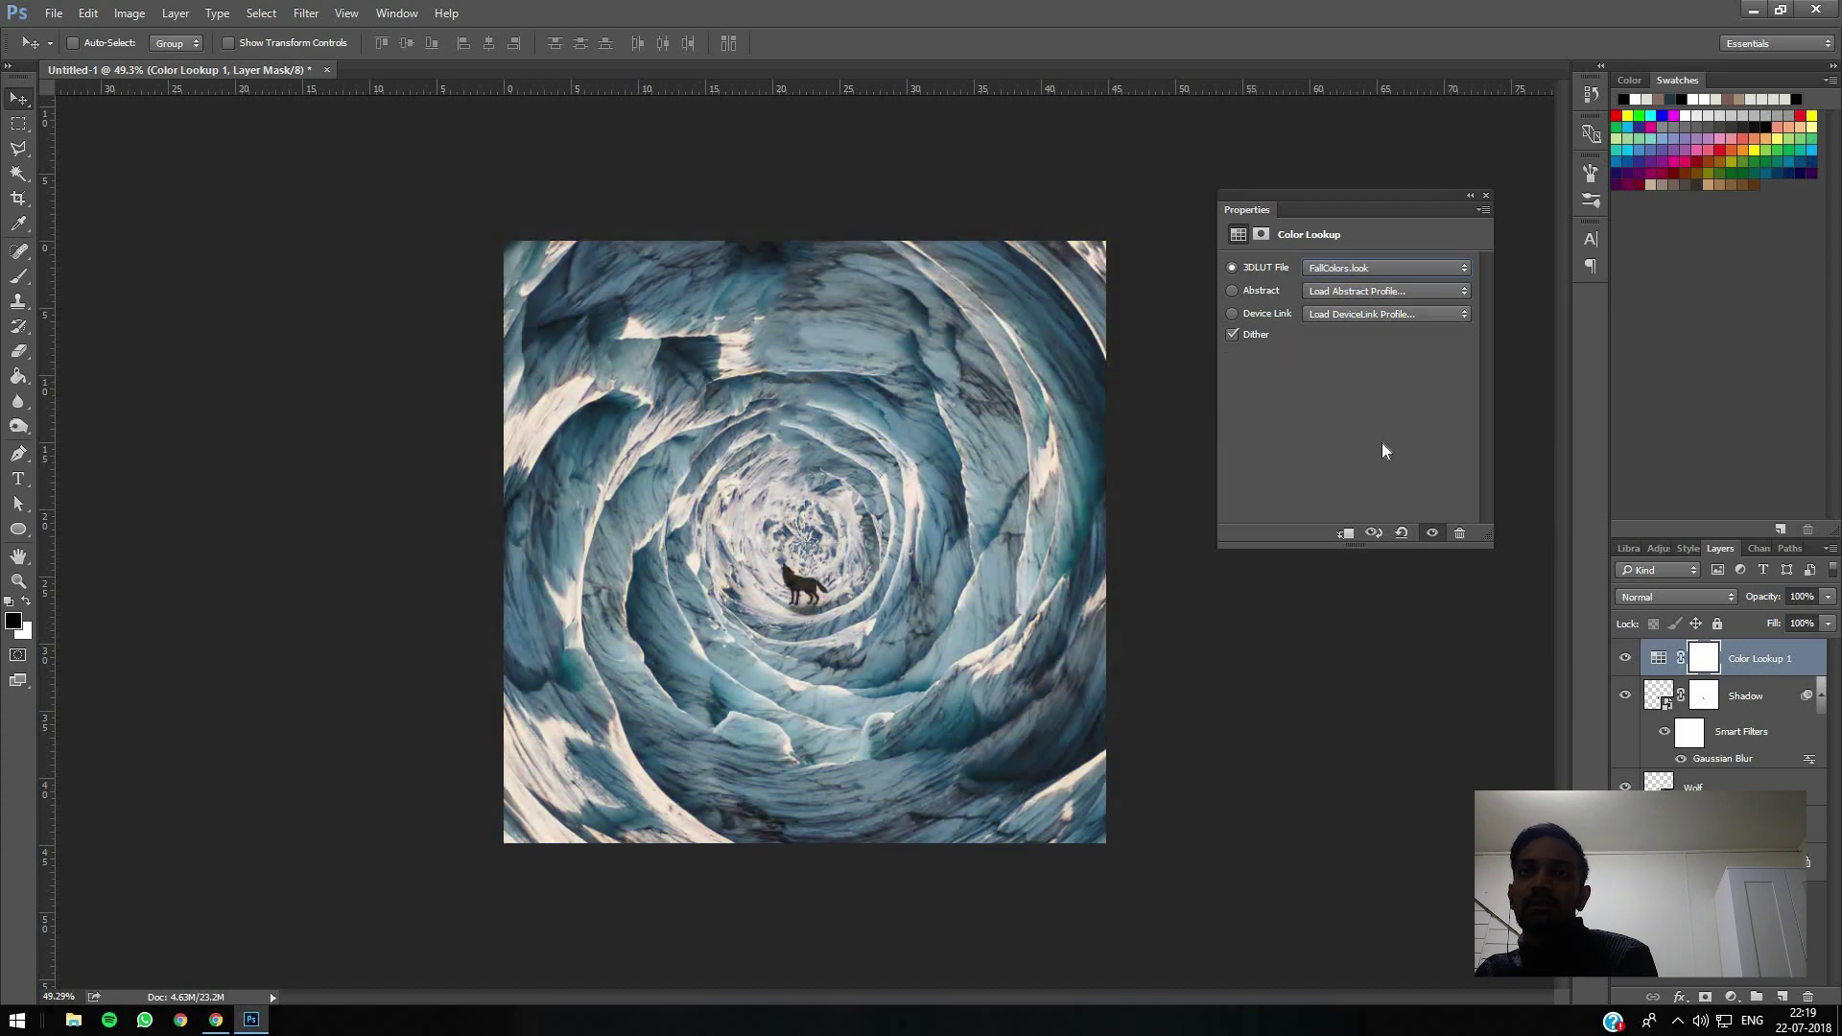
pyautogui.press('Down')
pyautogui.press('Down')
pyautogui.press('Down')
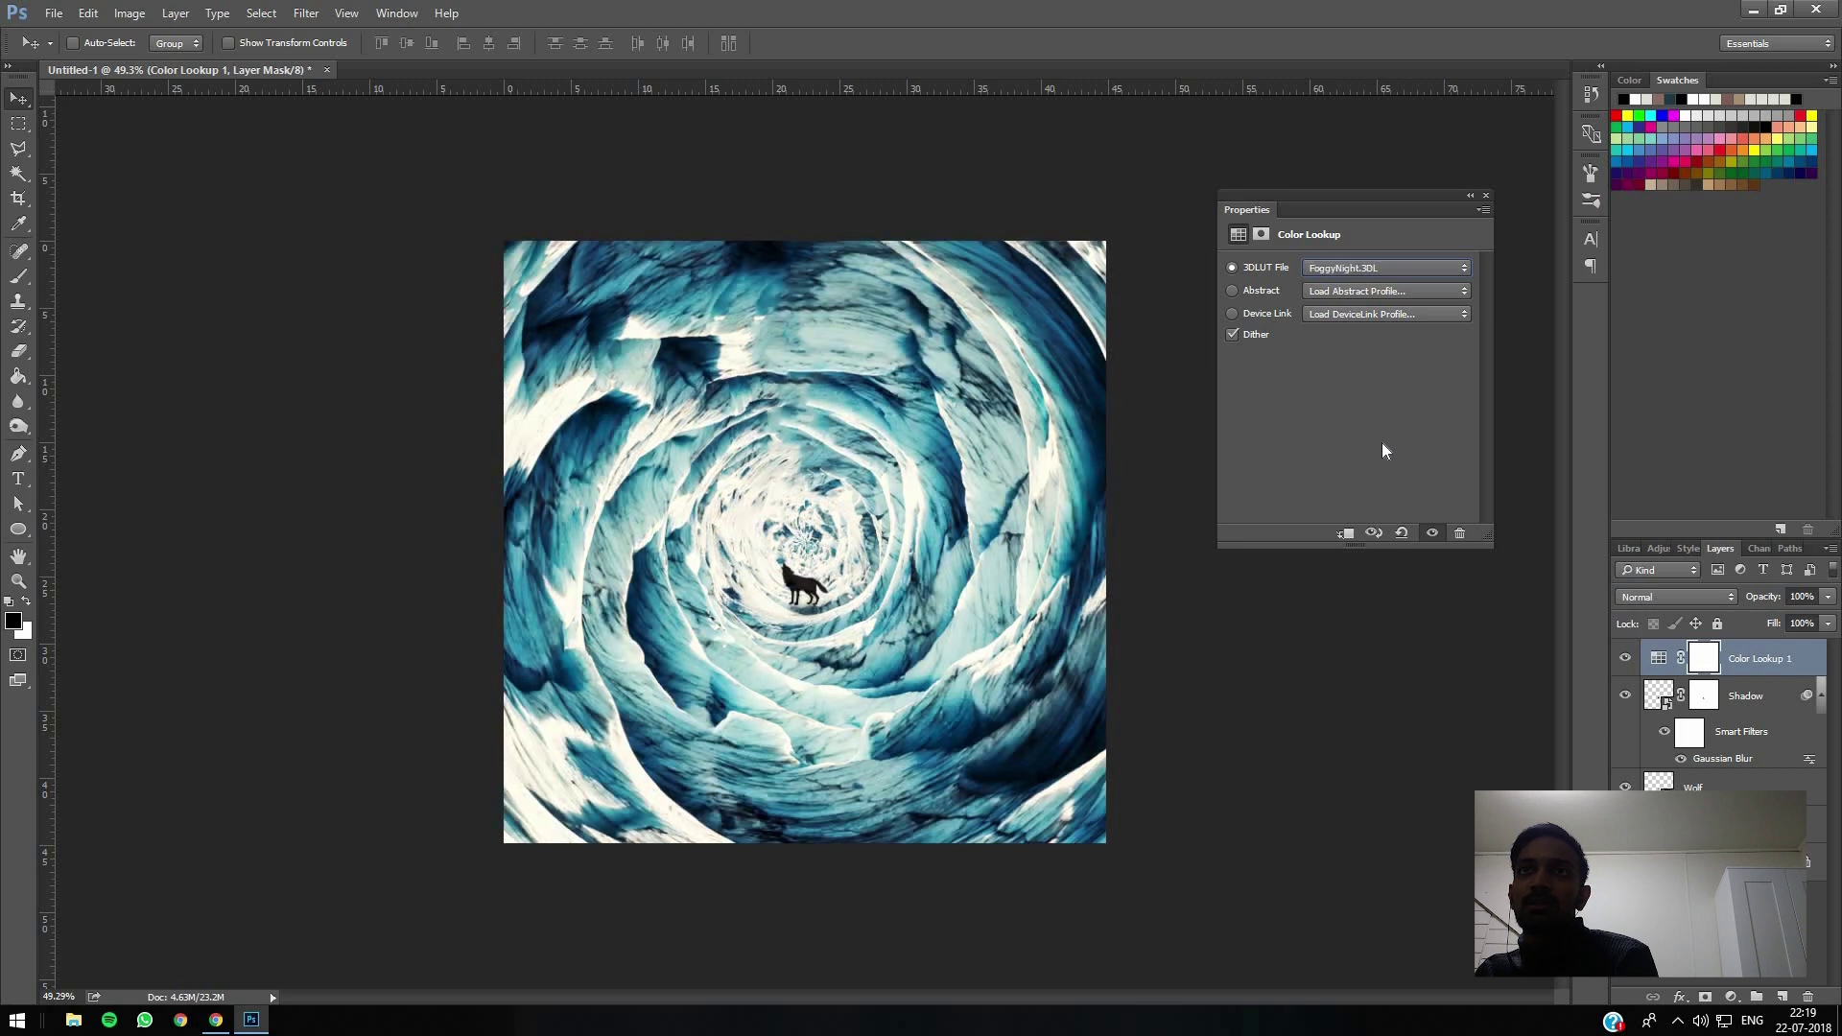
pyautogui.press('Down')
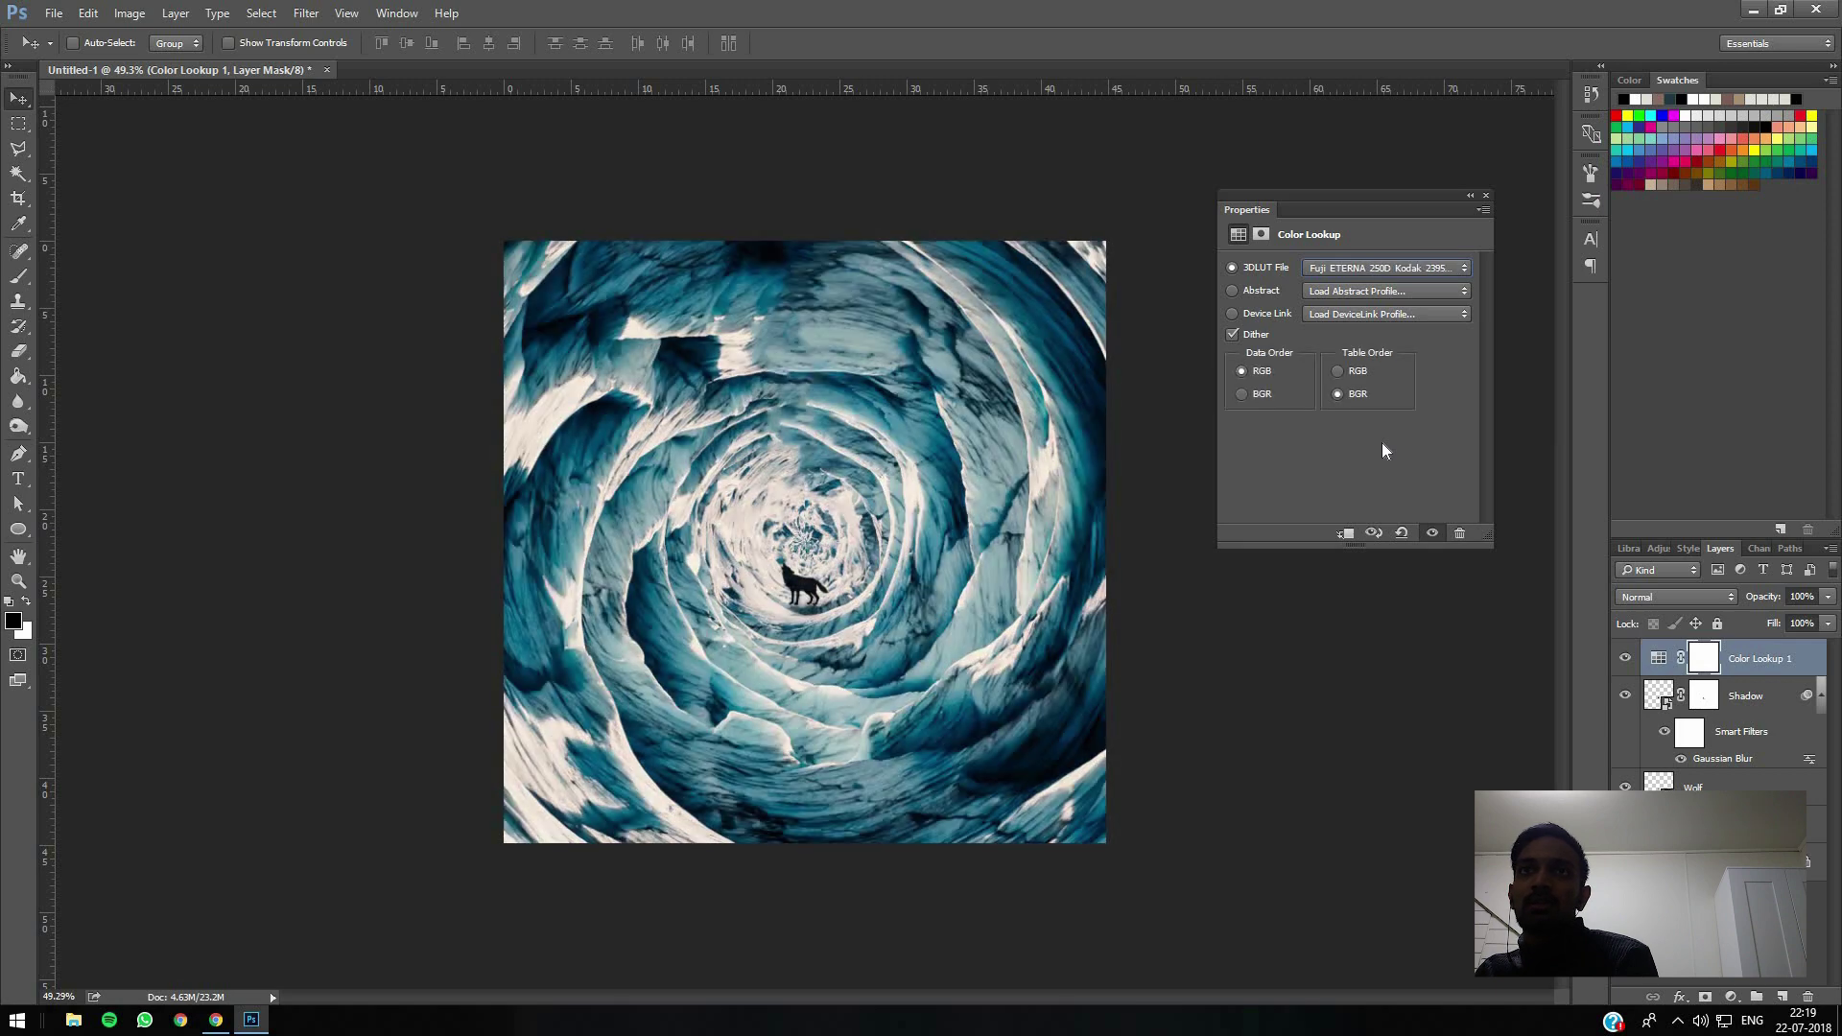
pyautogui.press('Down')
pyautogui.press('Up')
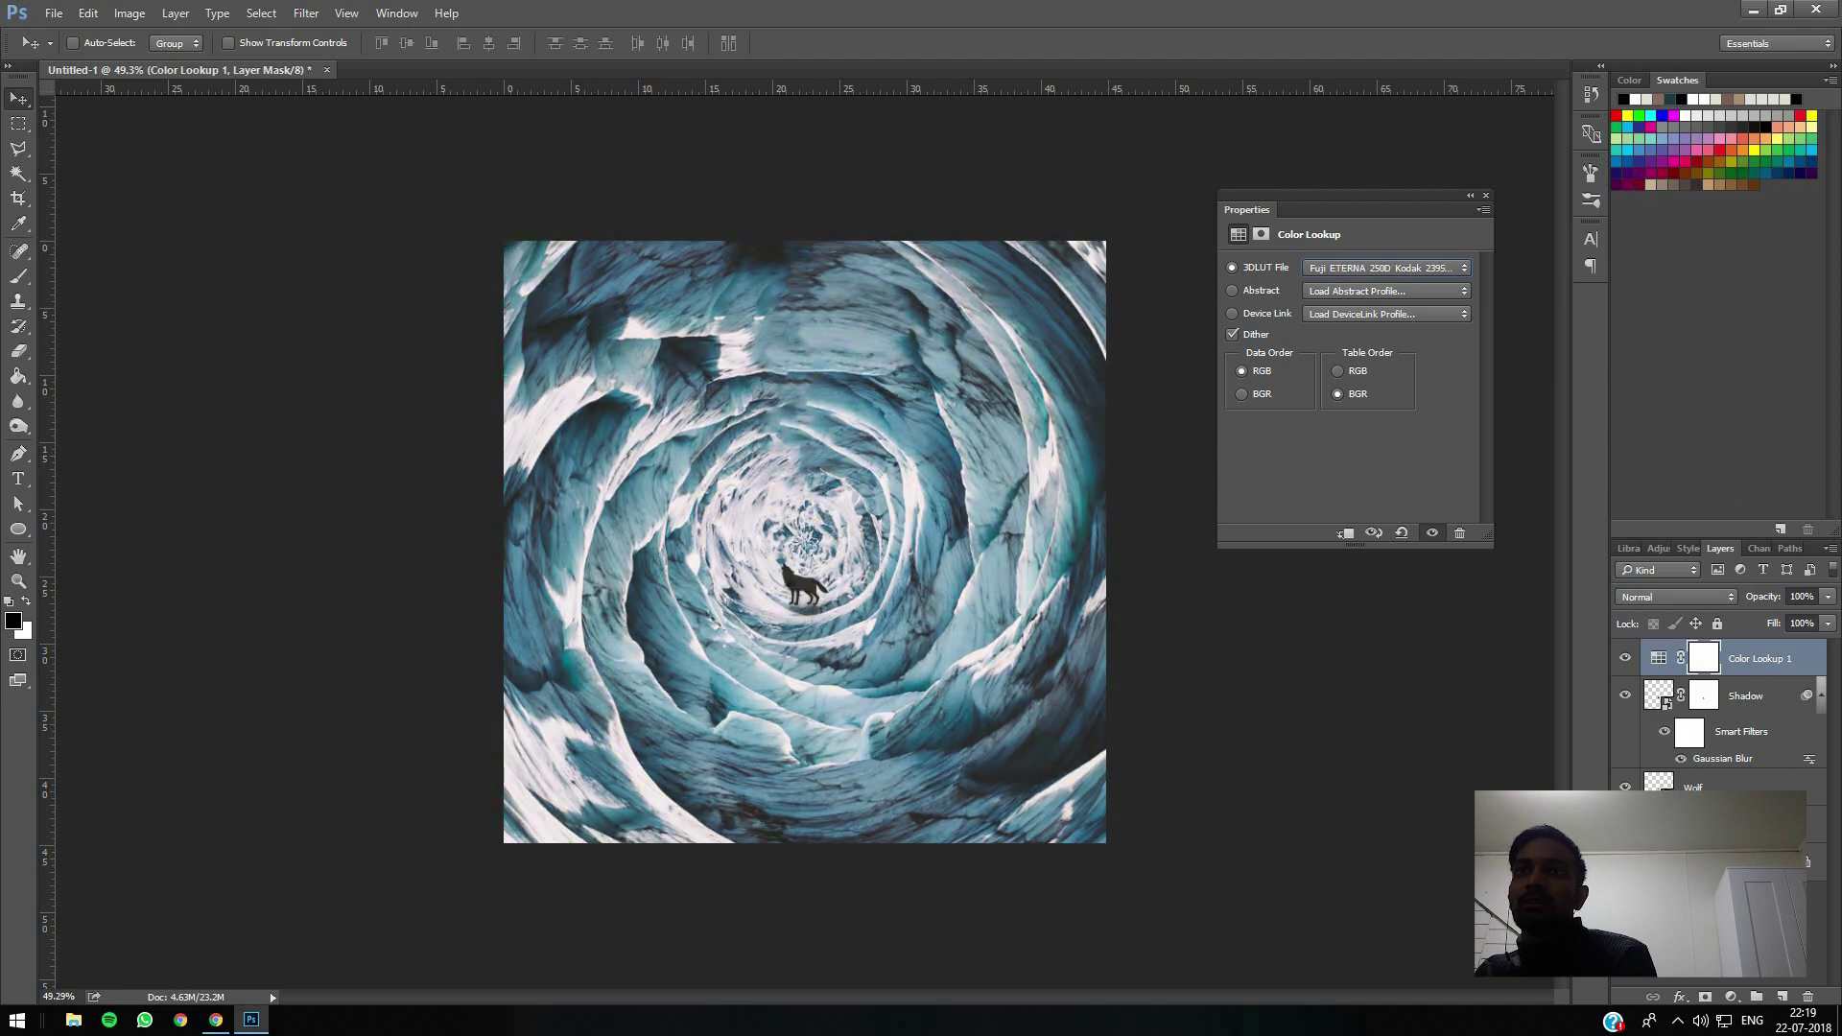
# Step: Set the Color Lookup layer's opacity to 50% and compare the artwork with and without it
pyautogui.doubleClick(1802, 596)
pyautogui.write('50')
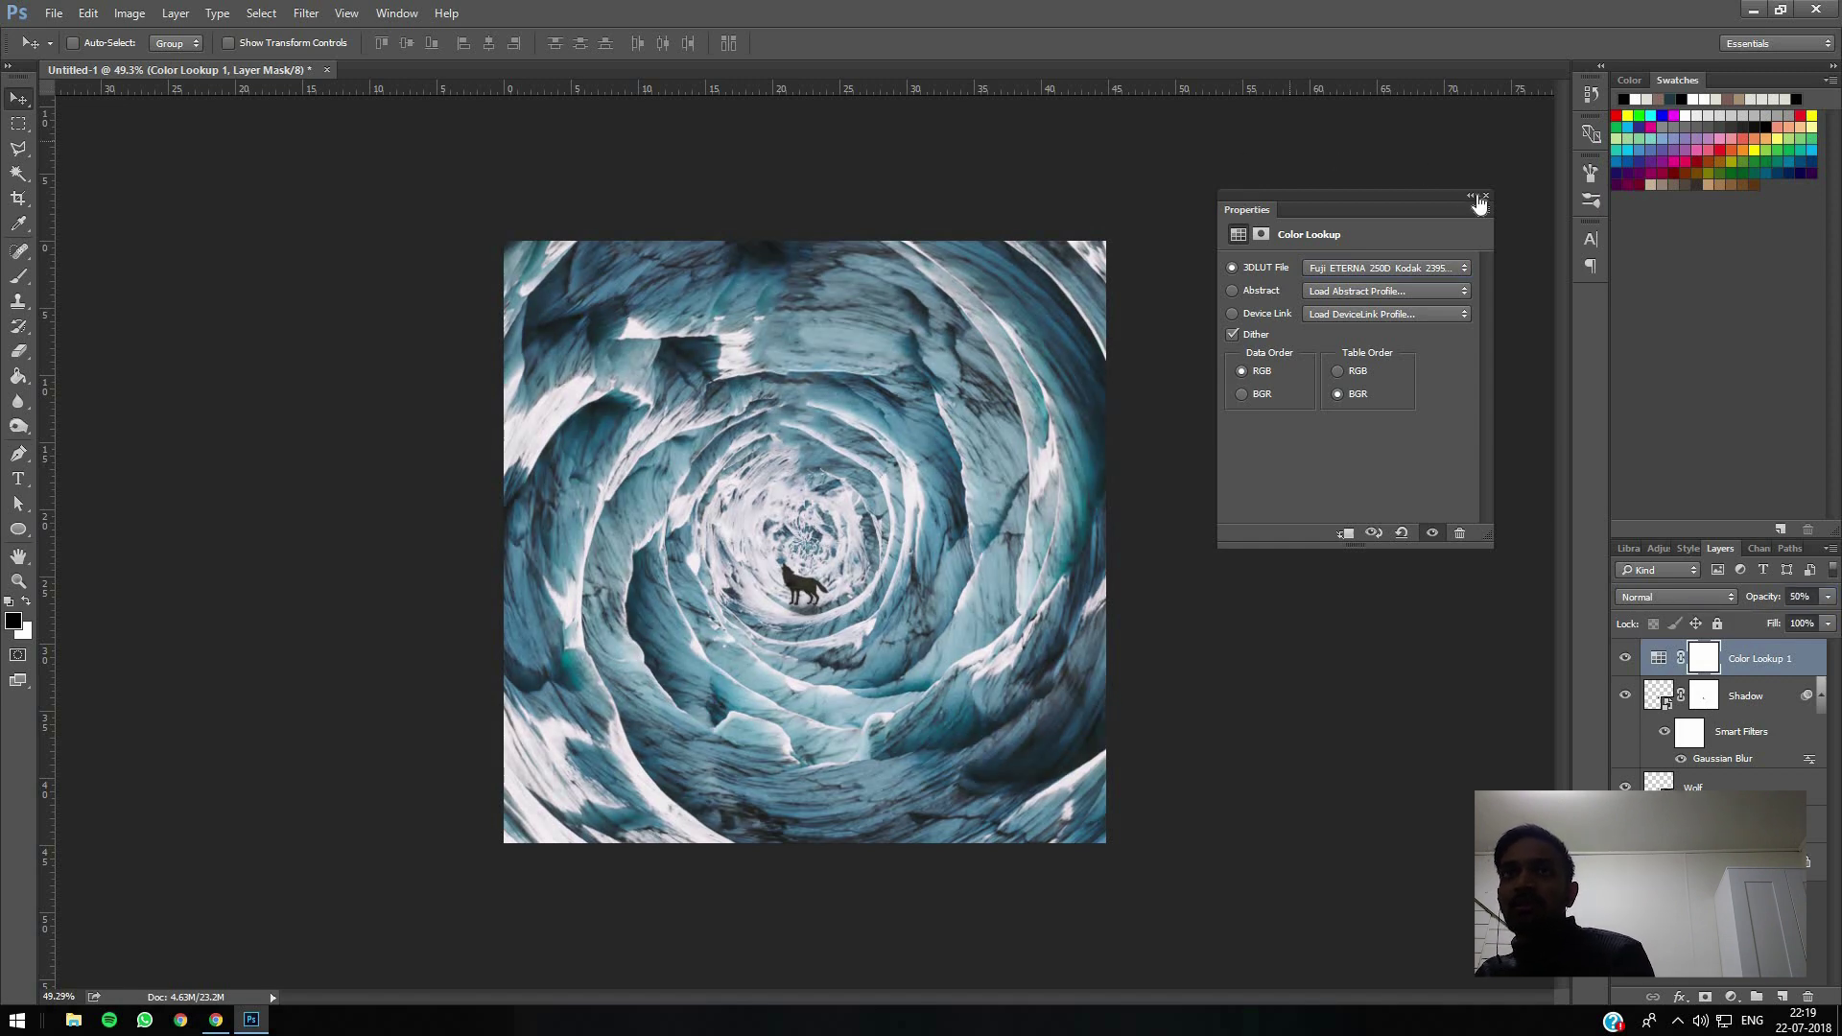
pyautogui.click(1486, 196)
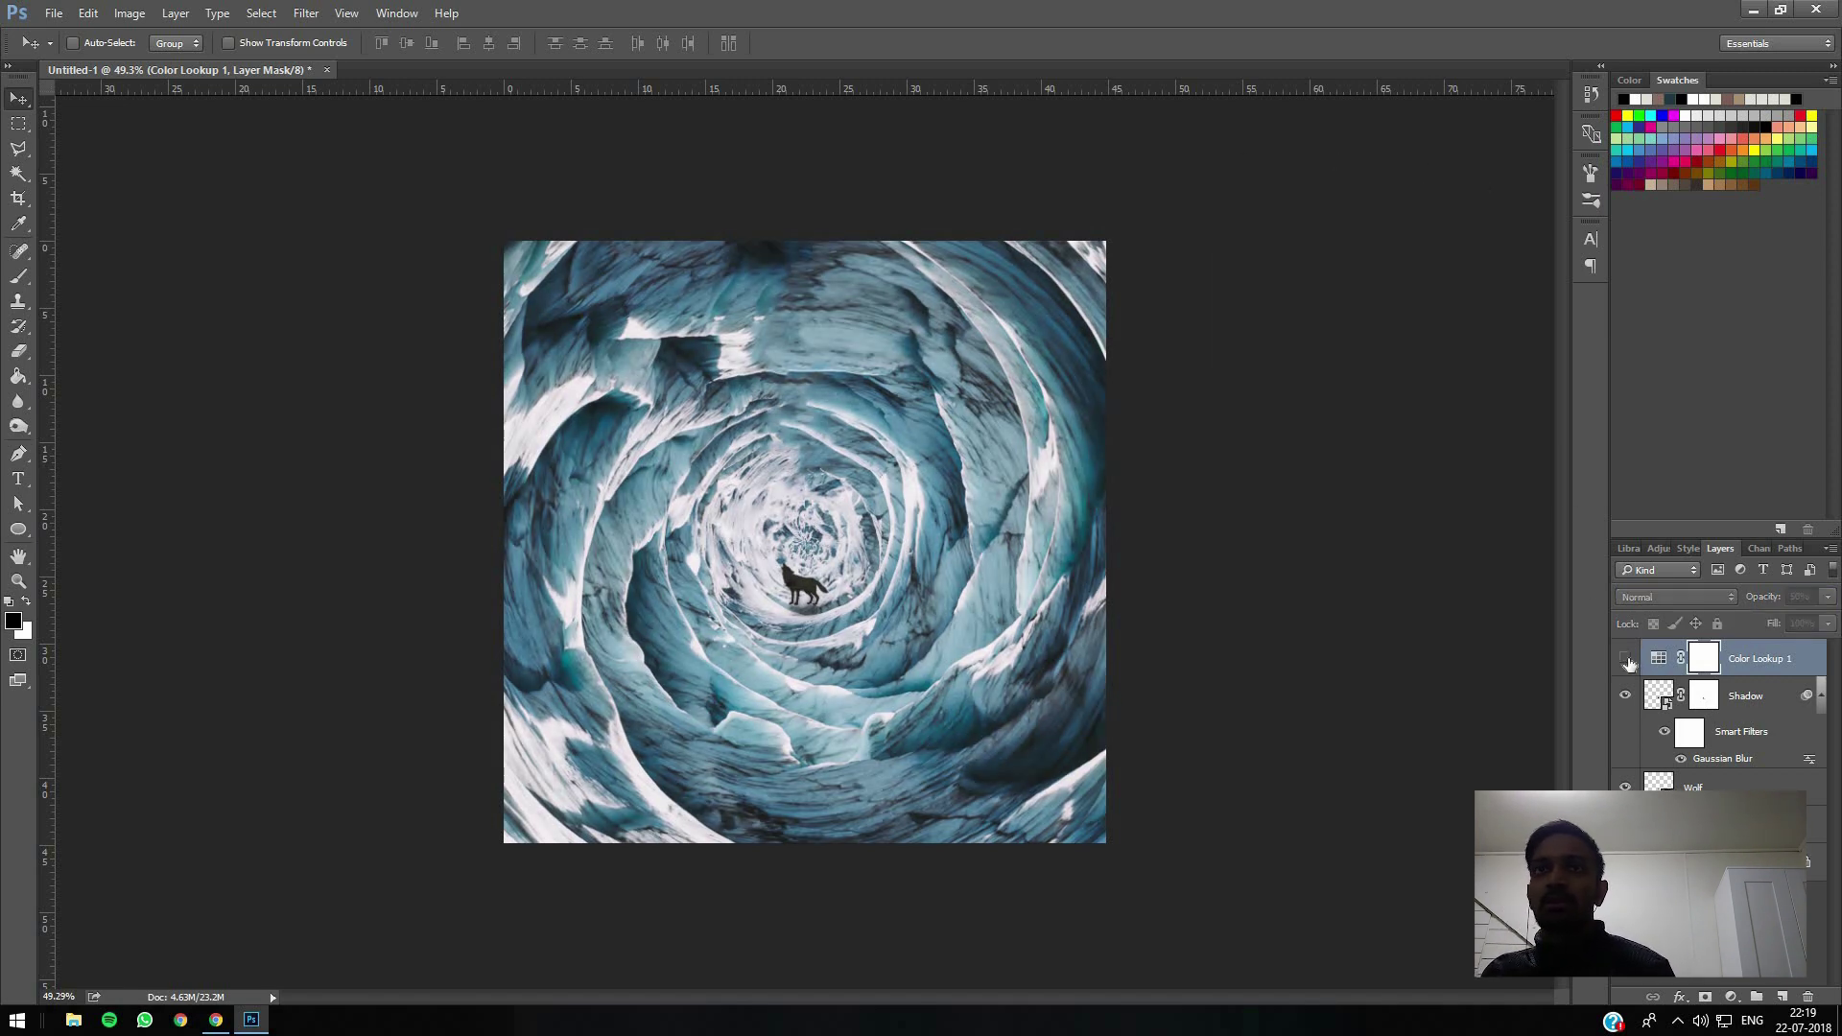
pyautogui.click(1626, 659)
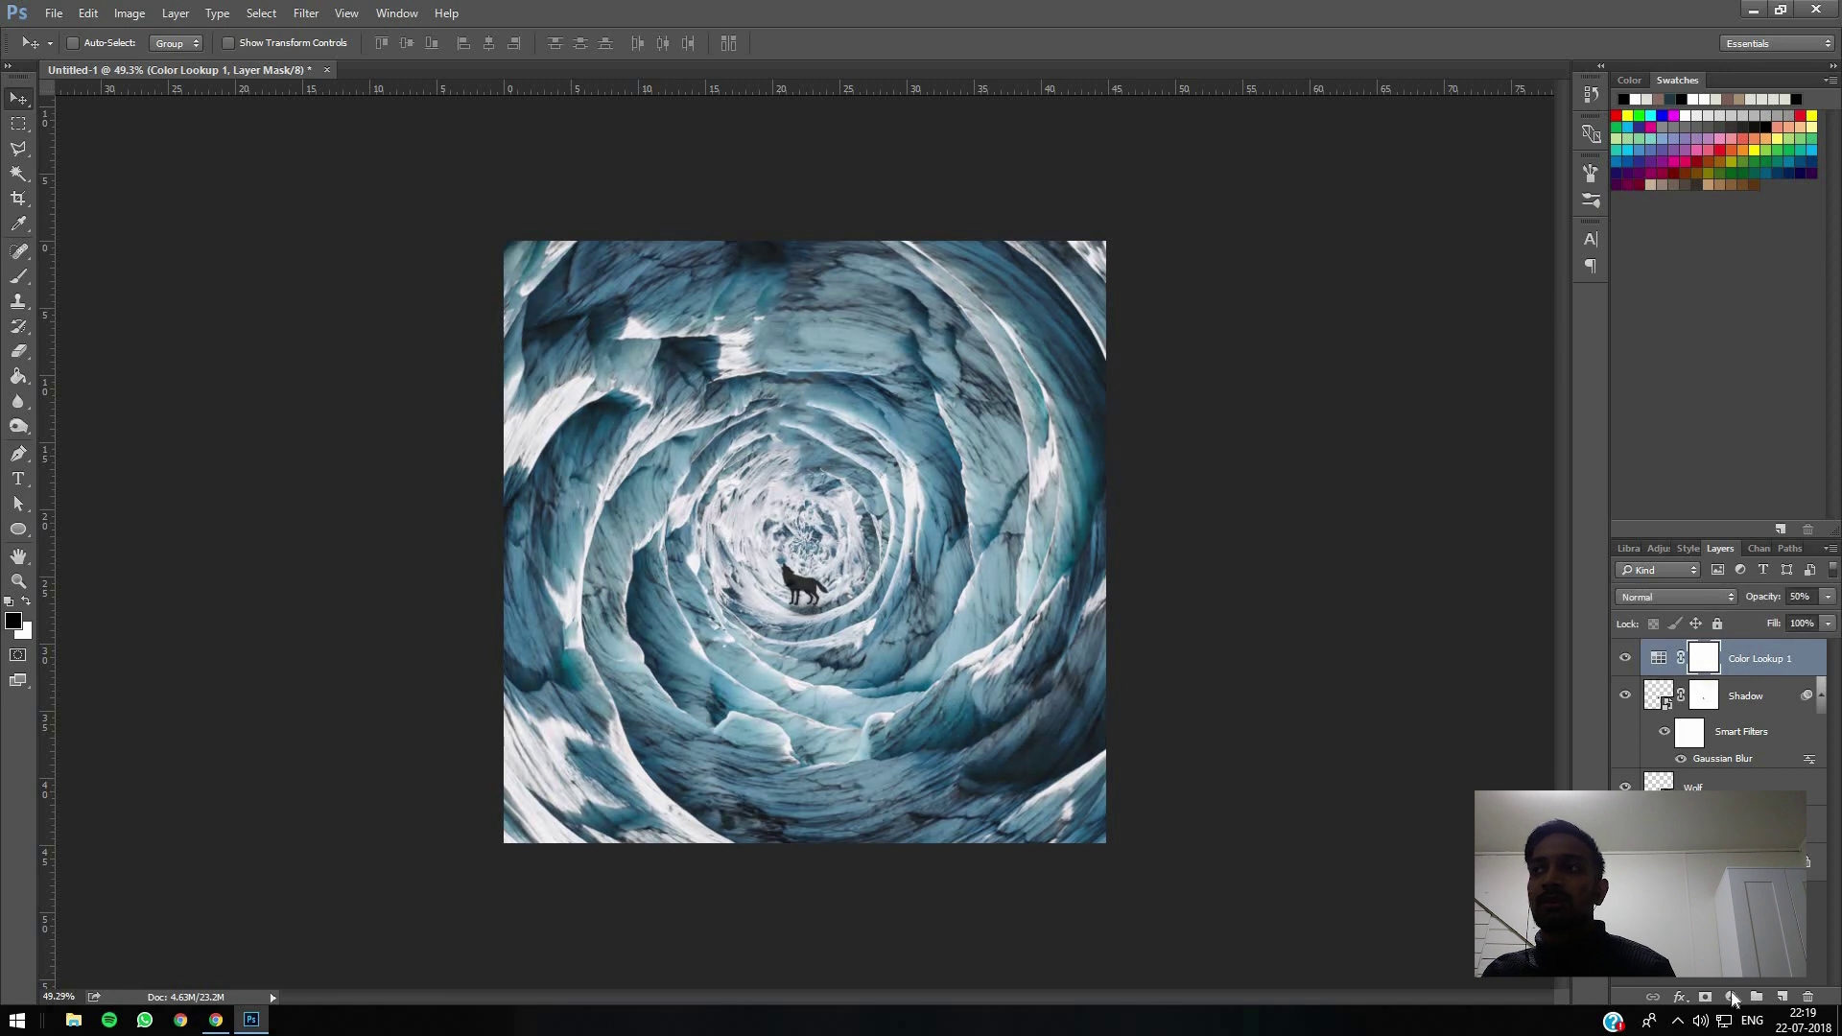
# Step: Add a Curves adjustment layer on top, bend its RGB curve into a gentle S for more contrast, and compare the result without it
pyautogui.click(1730, 997)
pyautogui.click(1677, 688)
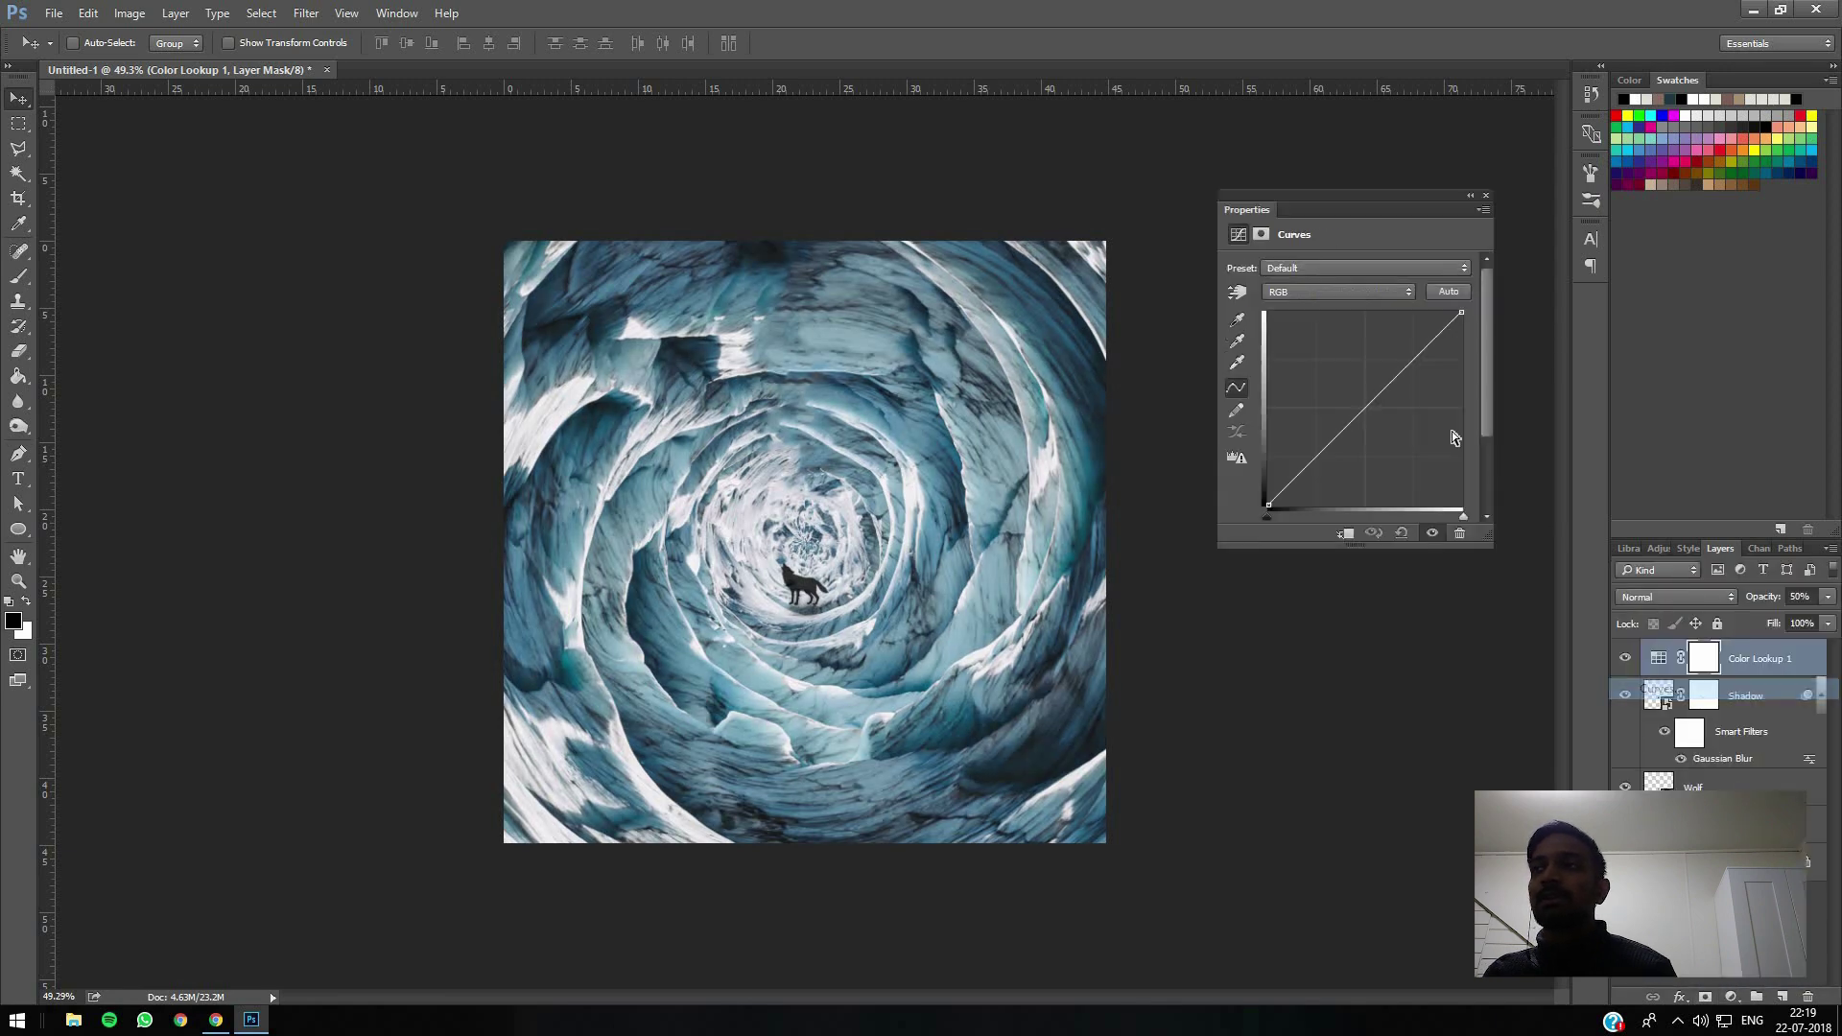
pyautogui.click(1406, 357)
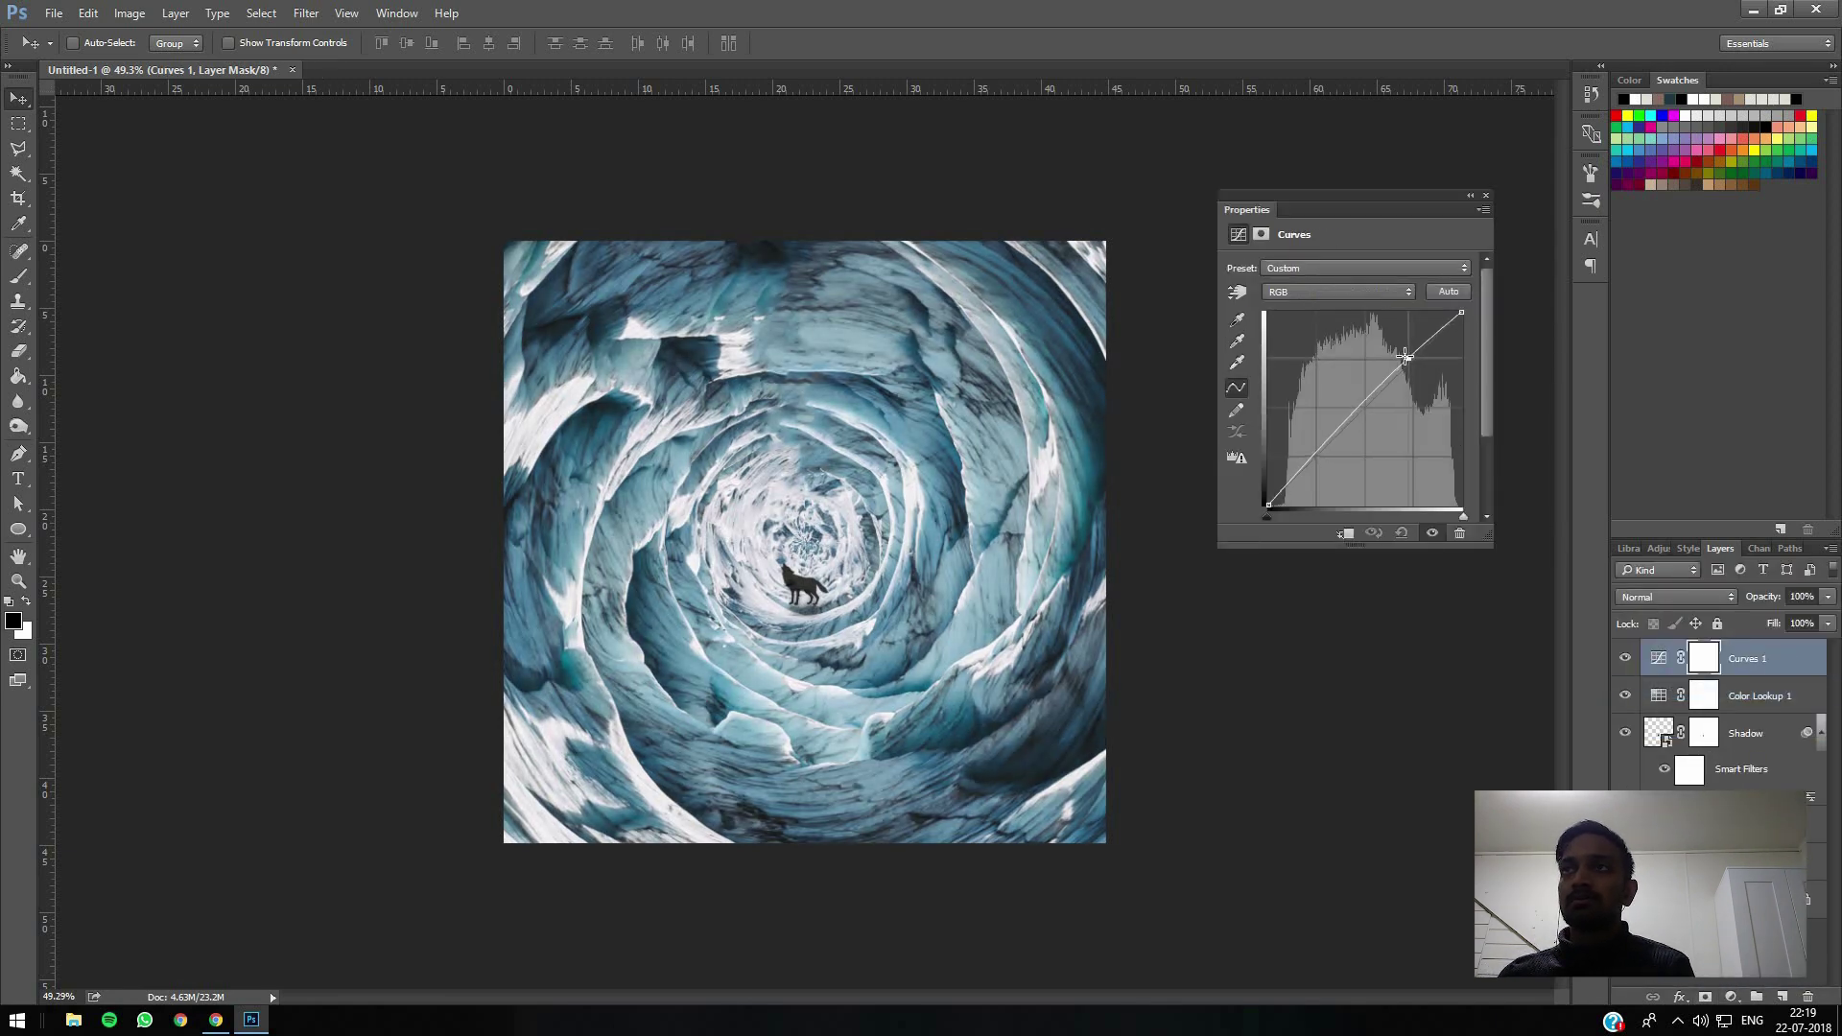
pyautogui.click(1330, 454)
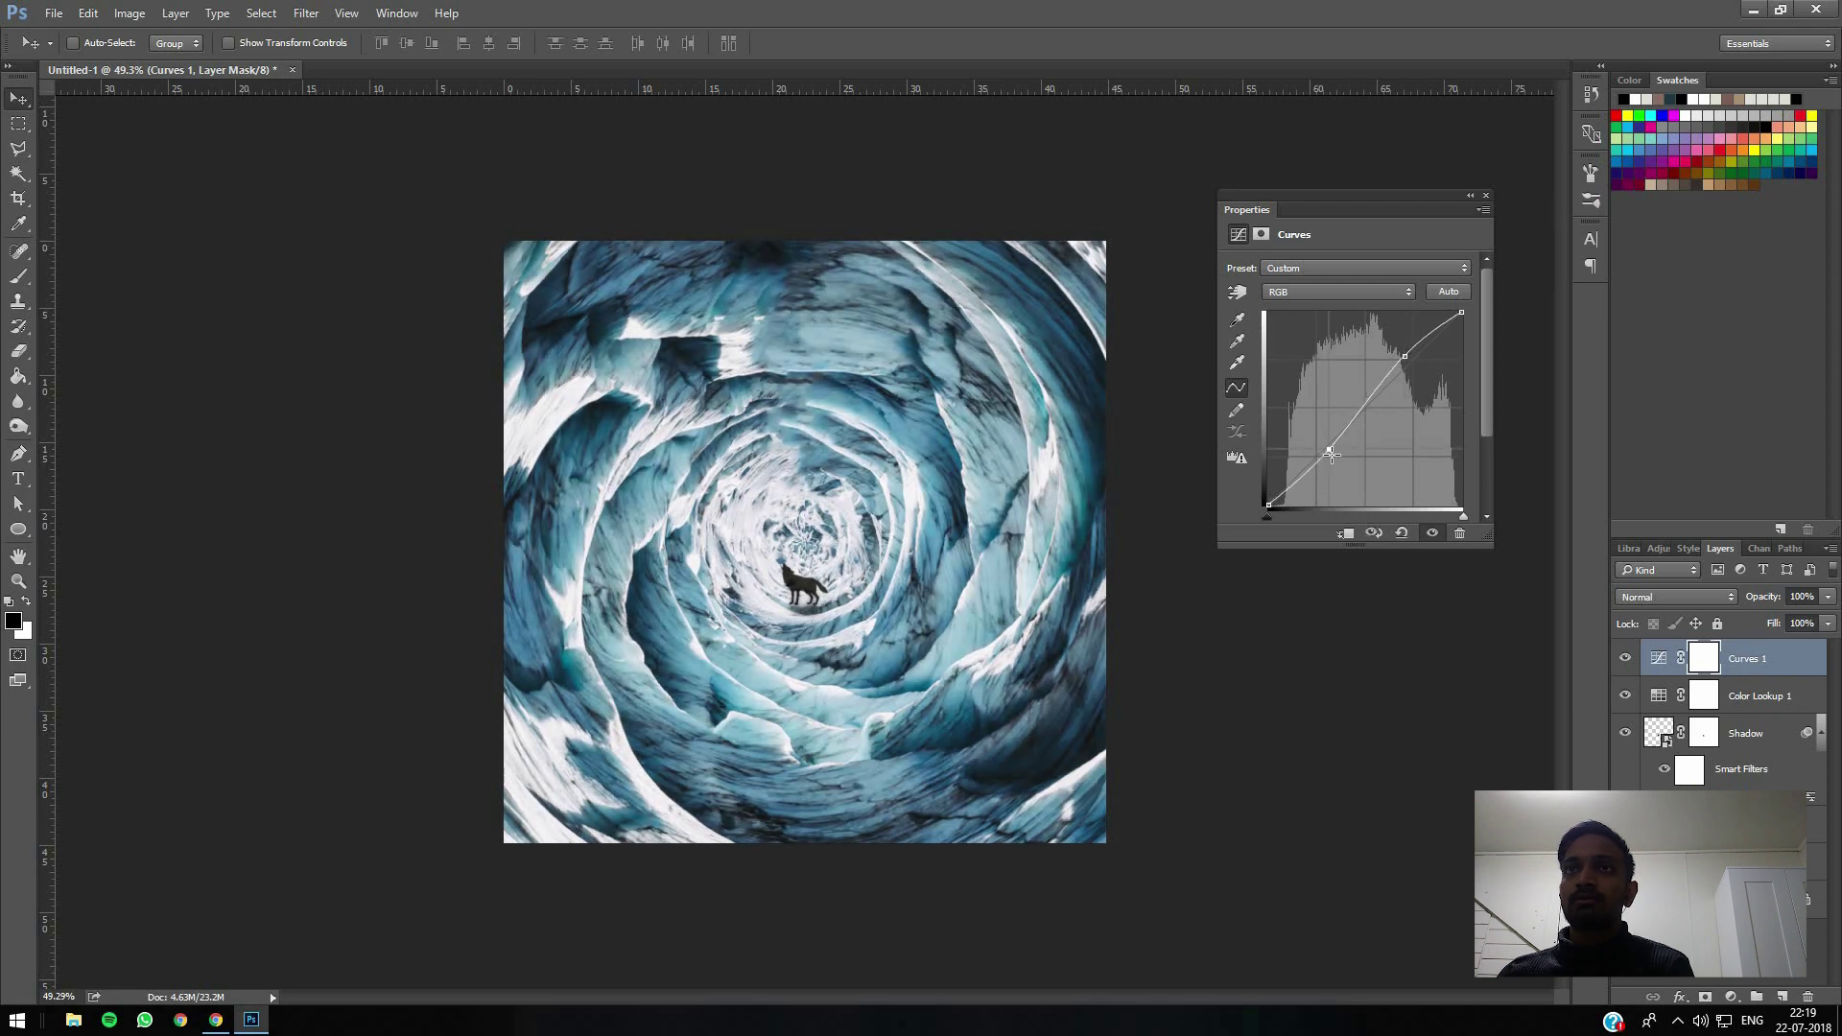
pyautogui.click(1486, 196)
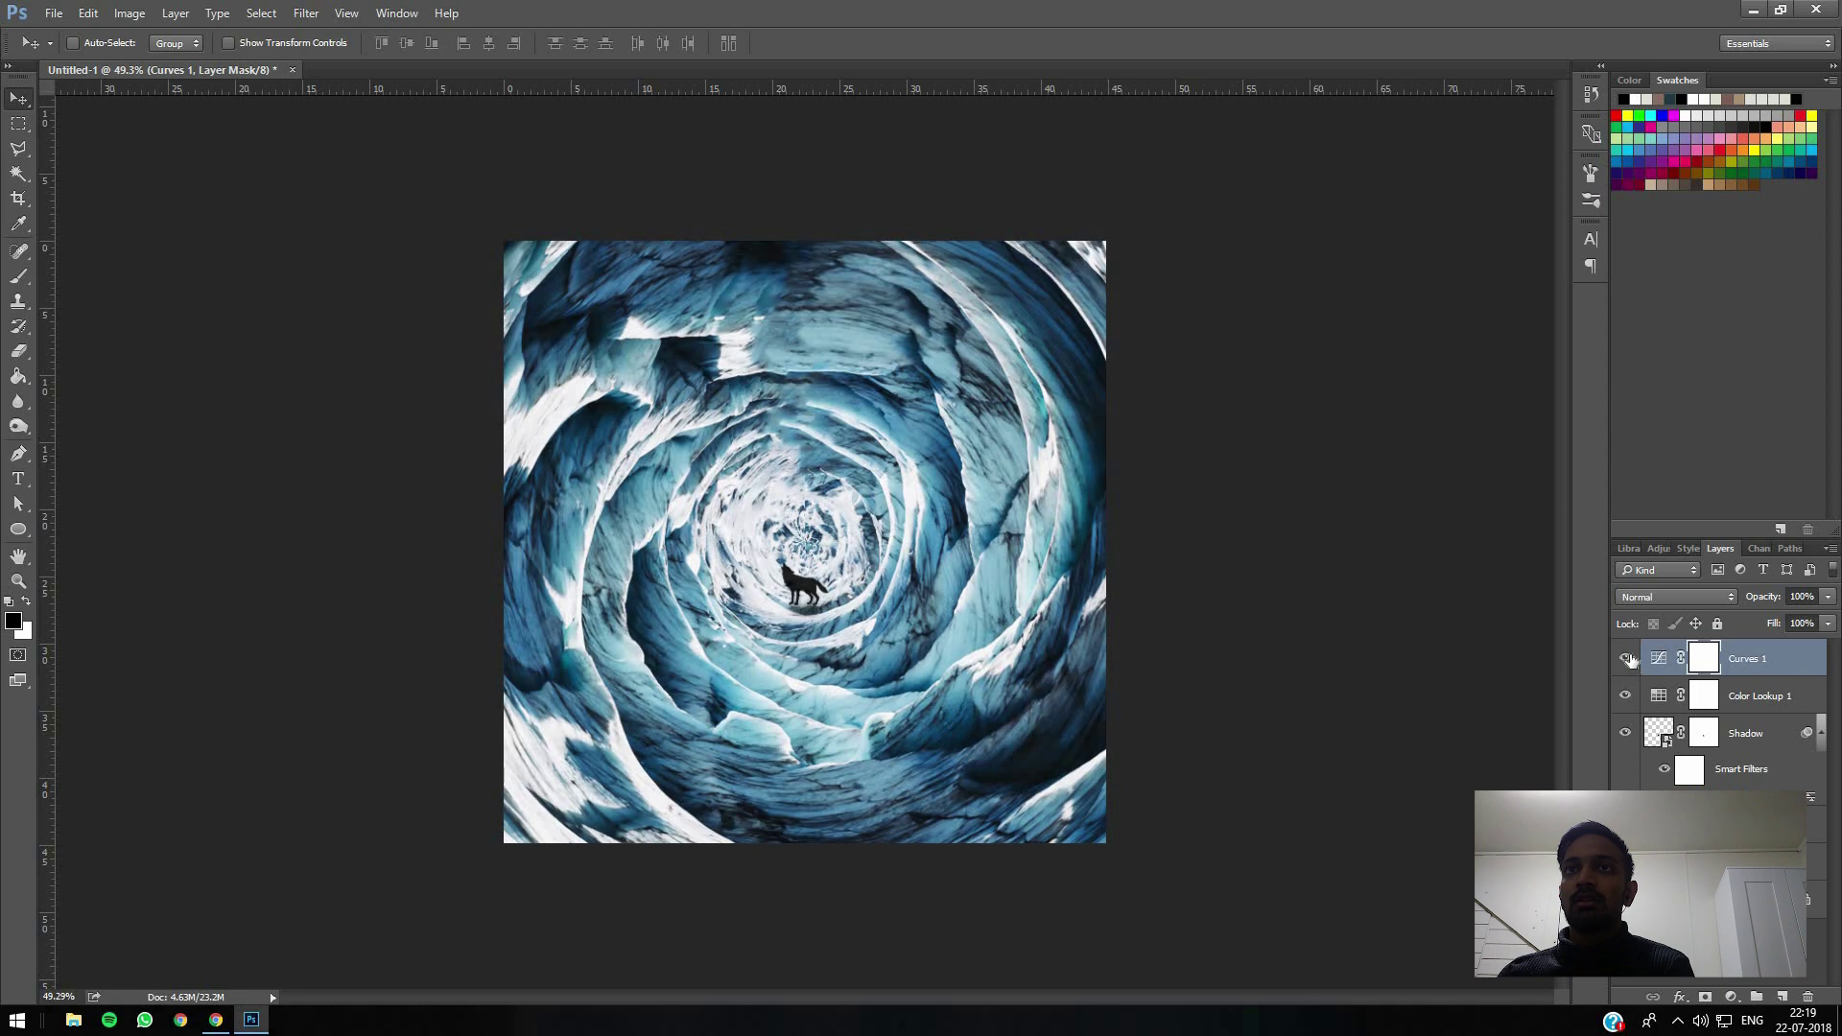
pyautogui.click(1627, 658)
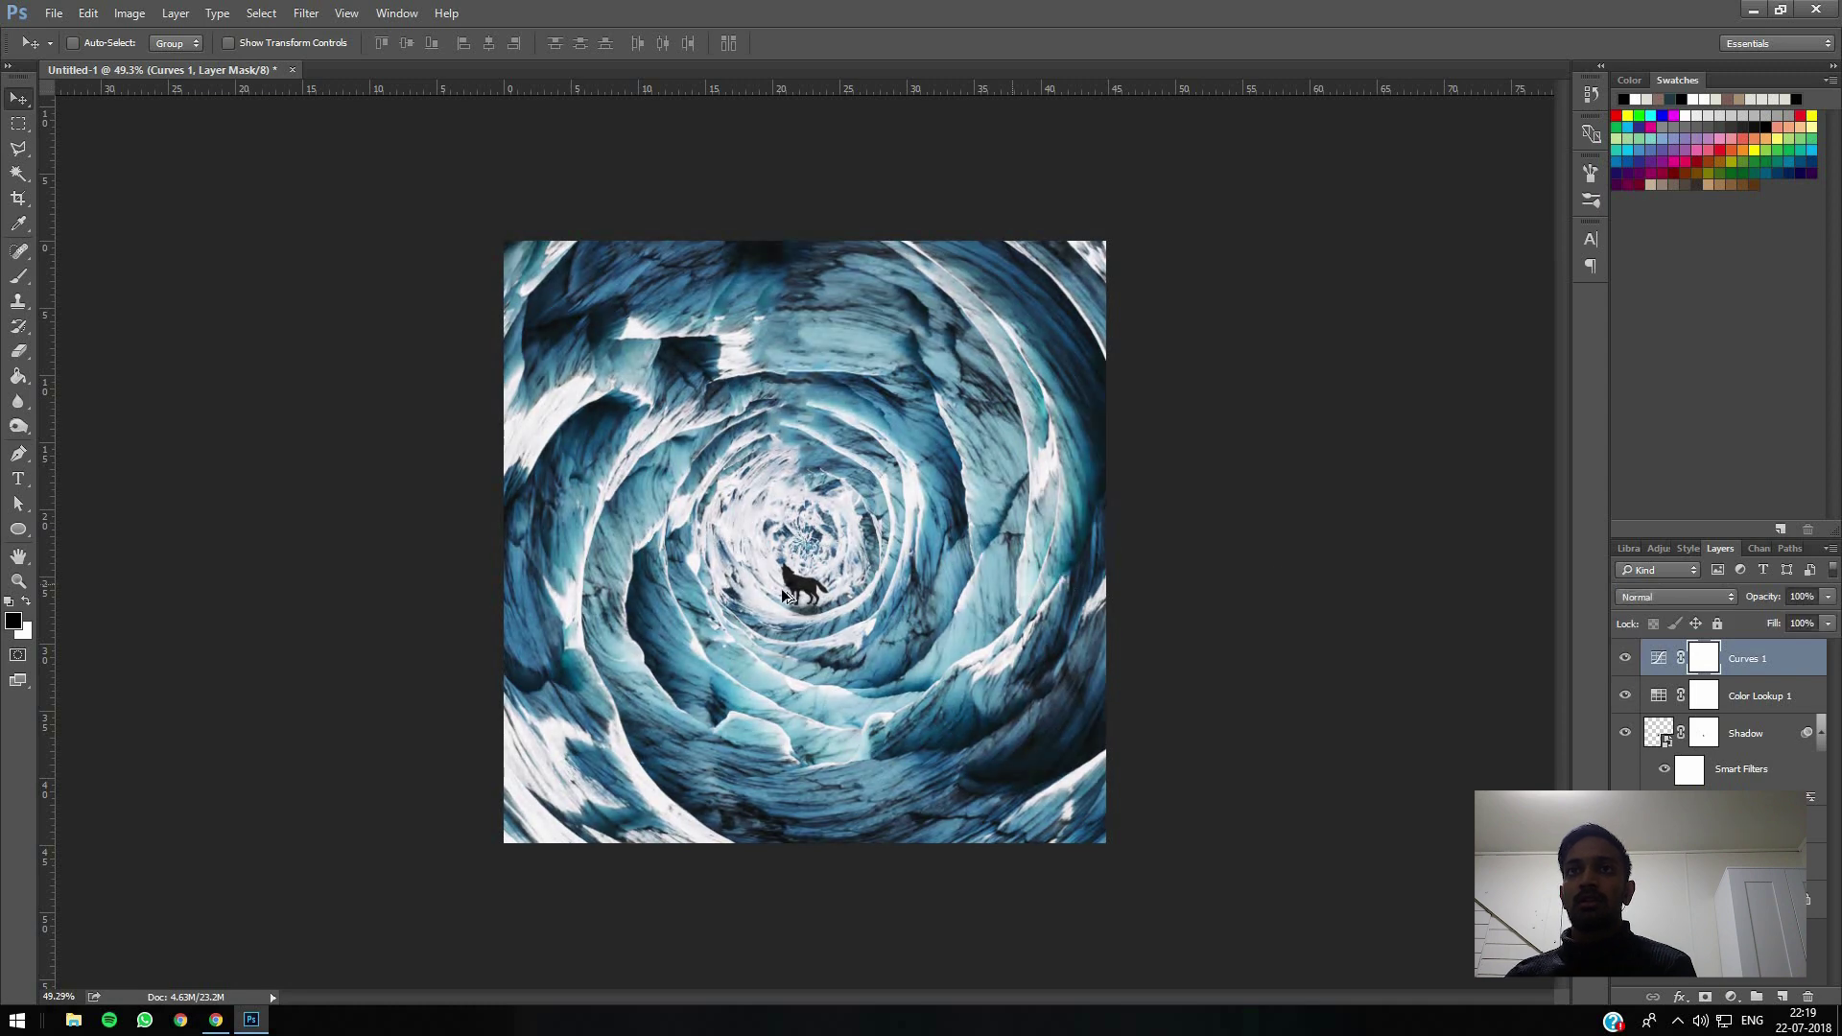
# Step: Examine the whole colour-graded wolf artwork at different zoom levels with the surrounding interface hidden
pyautogui.scroll(2, 866, 622)
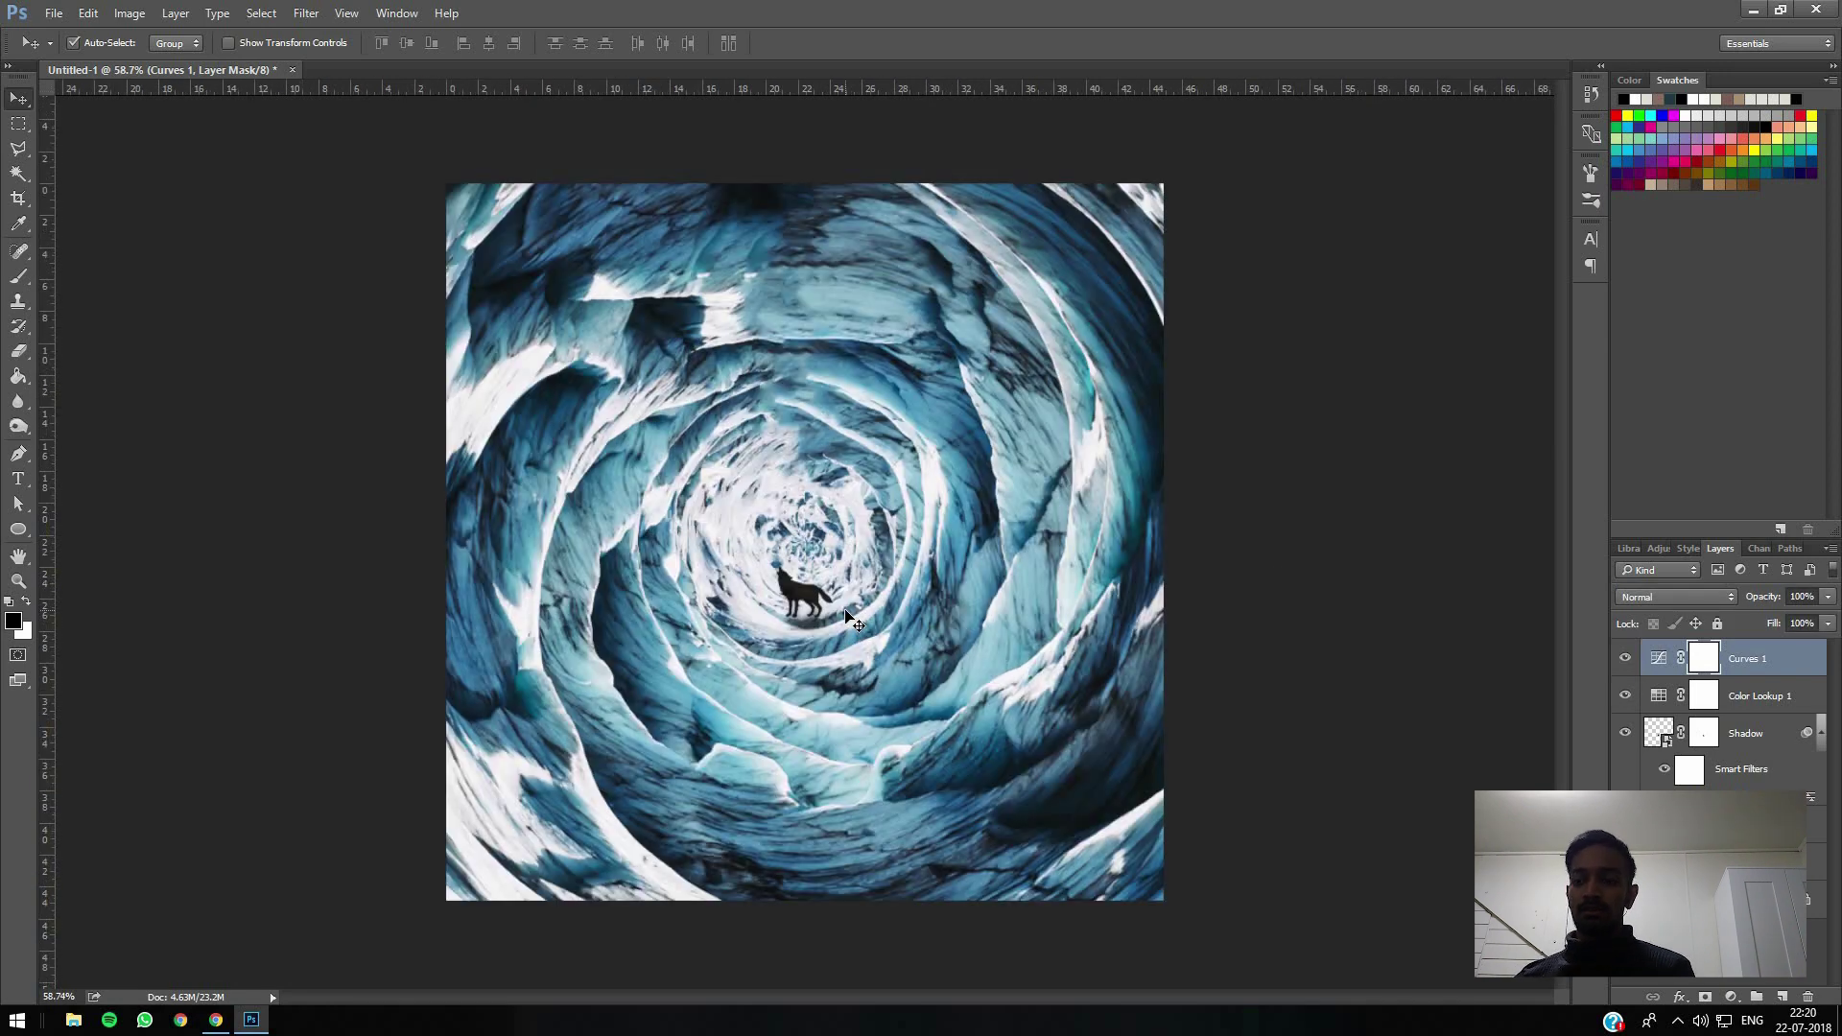
pyautogui.scroll(1, 854, 622)
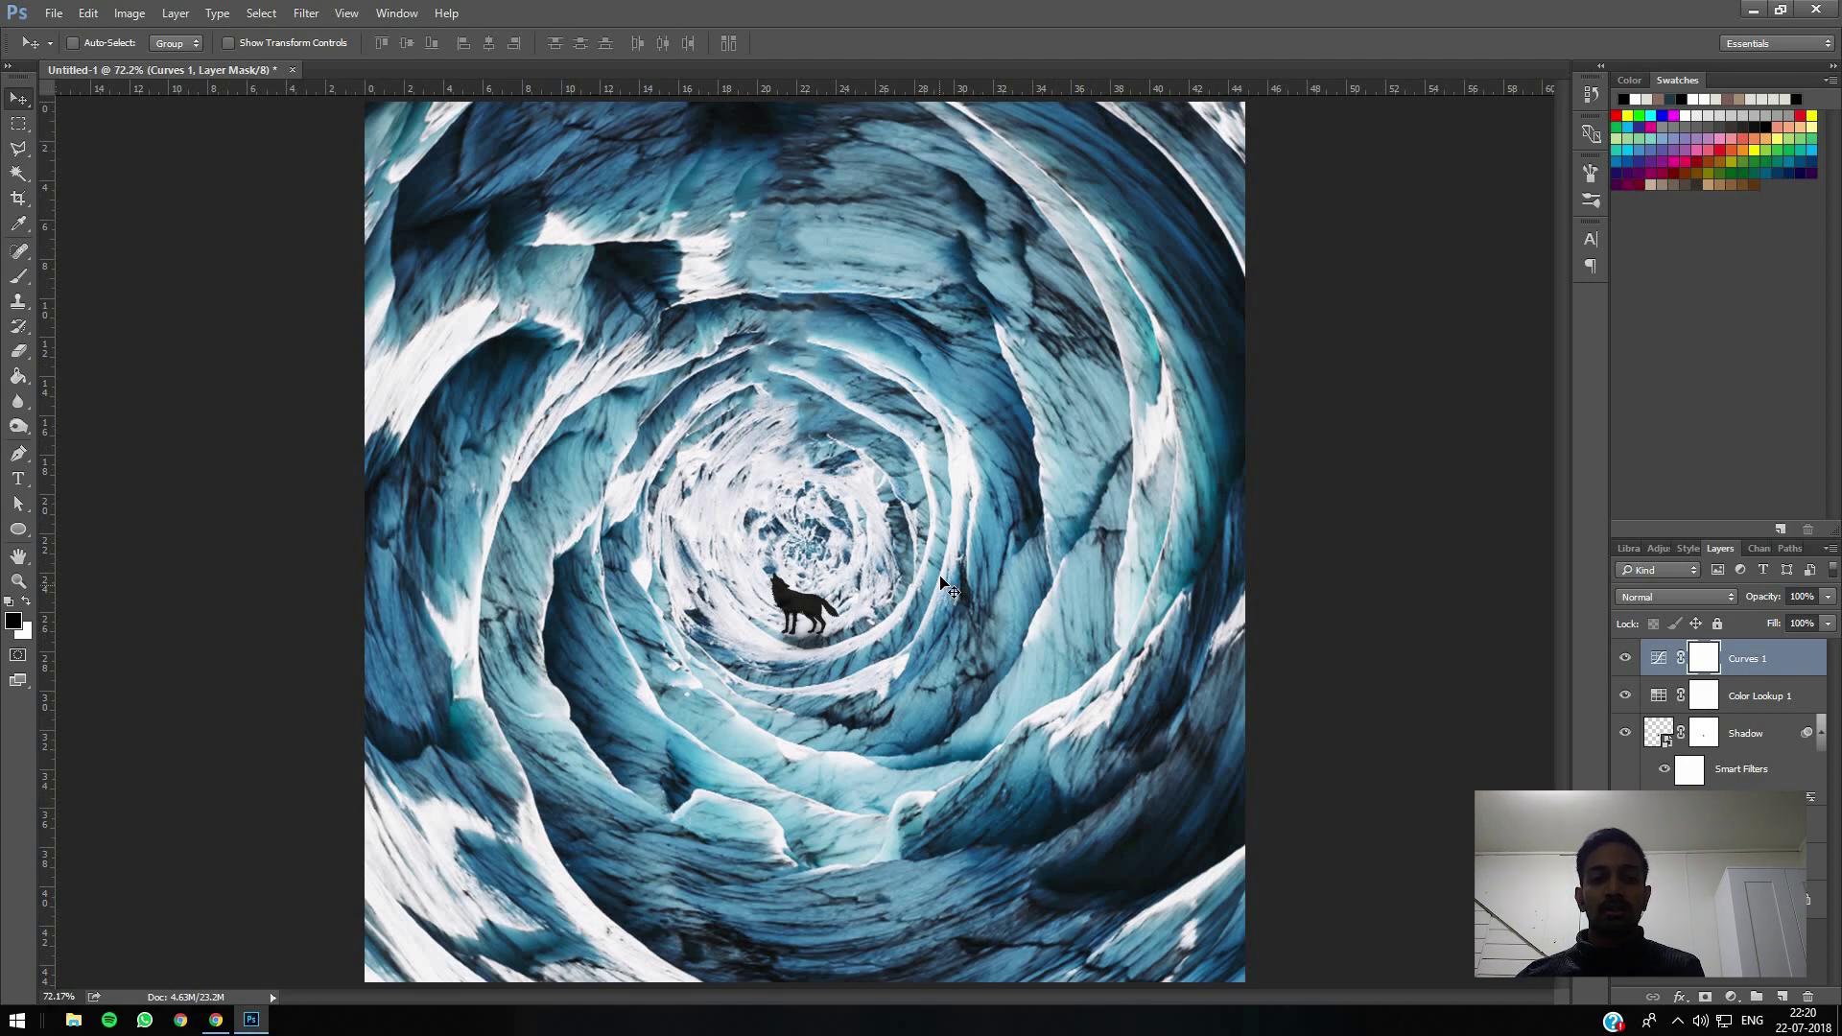
pyautogui.press('Tab')
pyautogui.scroll(-2, 900, 549)
pyautogui.scroll(2, 900, 549)
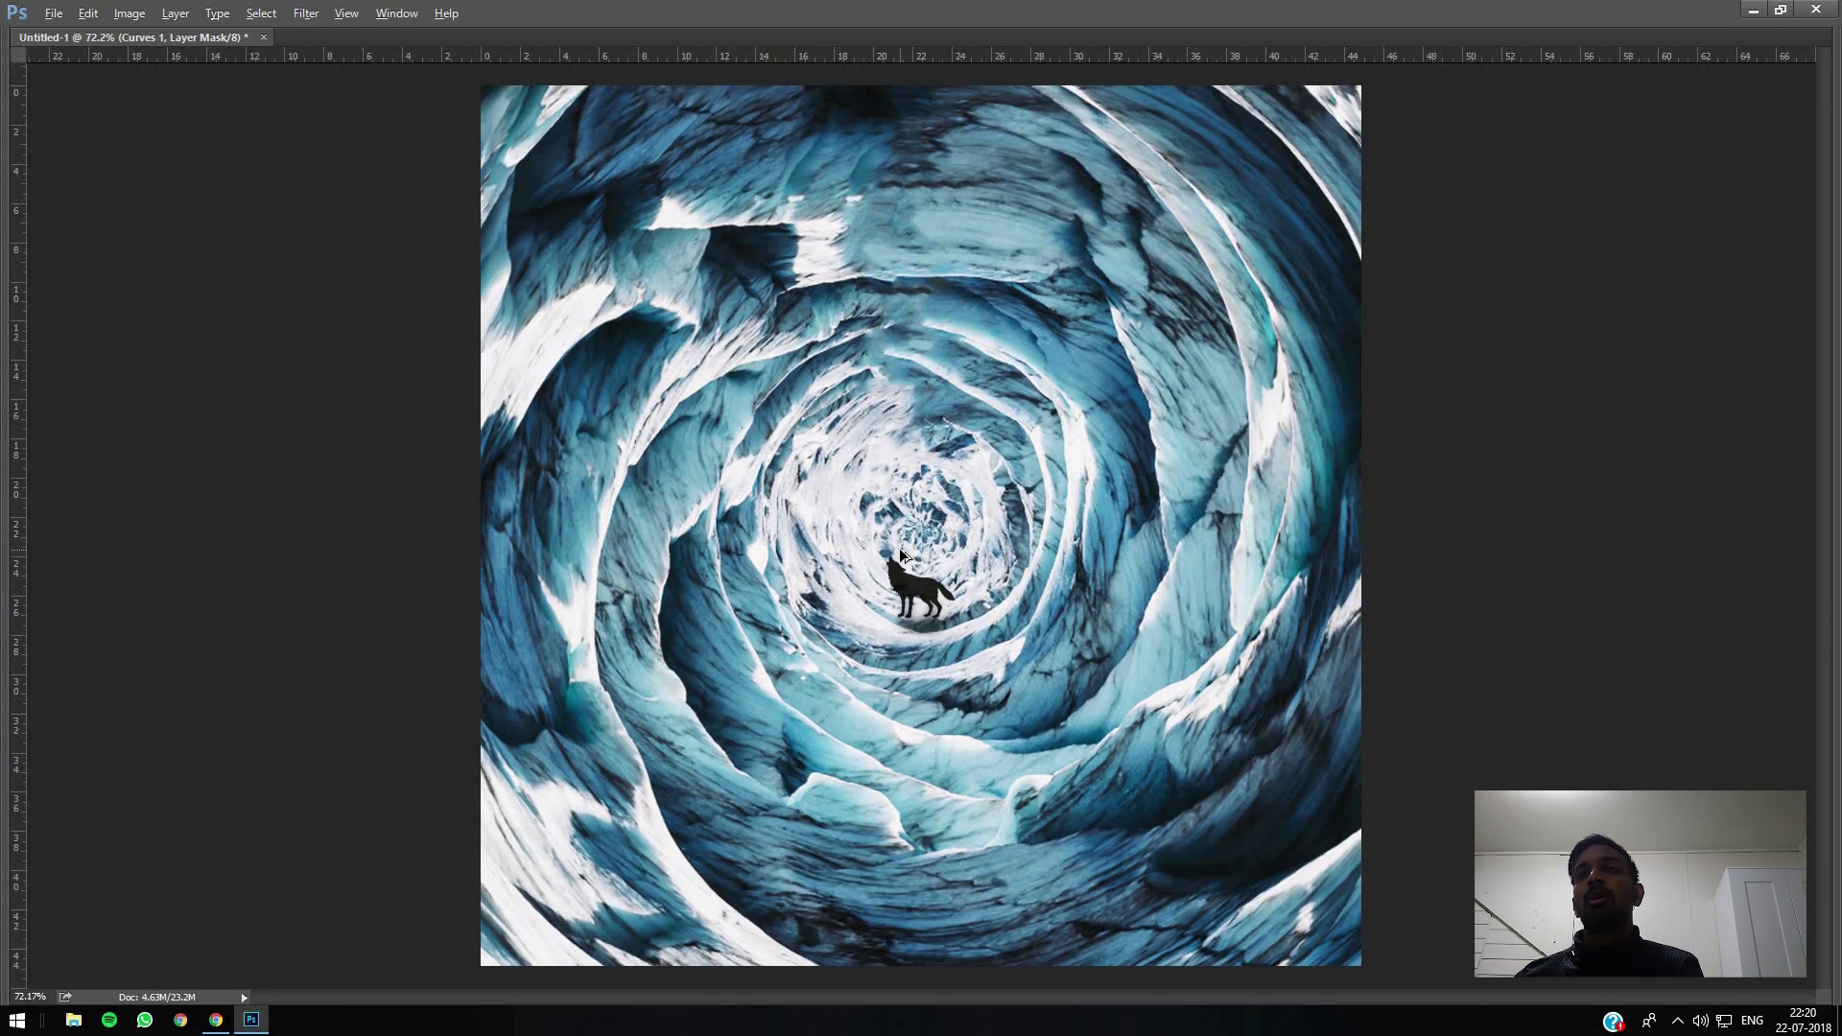
pyautogui.scroll(-2, 900, 550)
pyautogui.scroll(2, 900, 550)
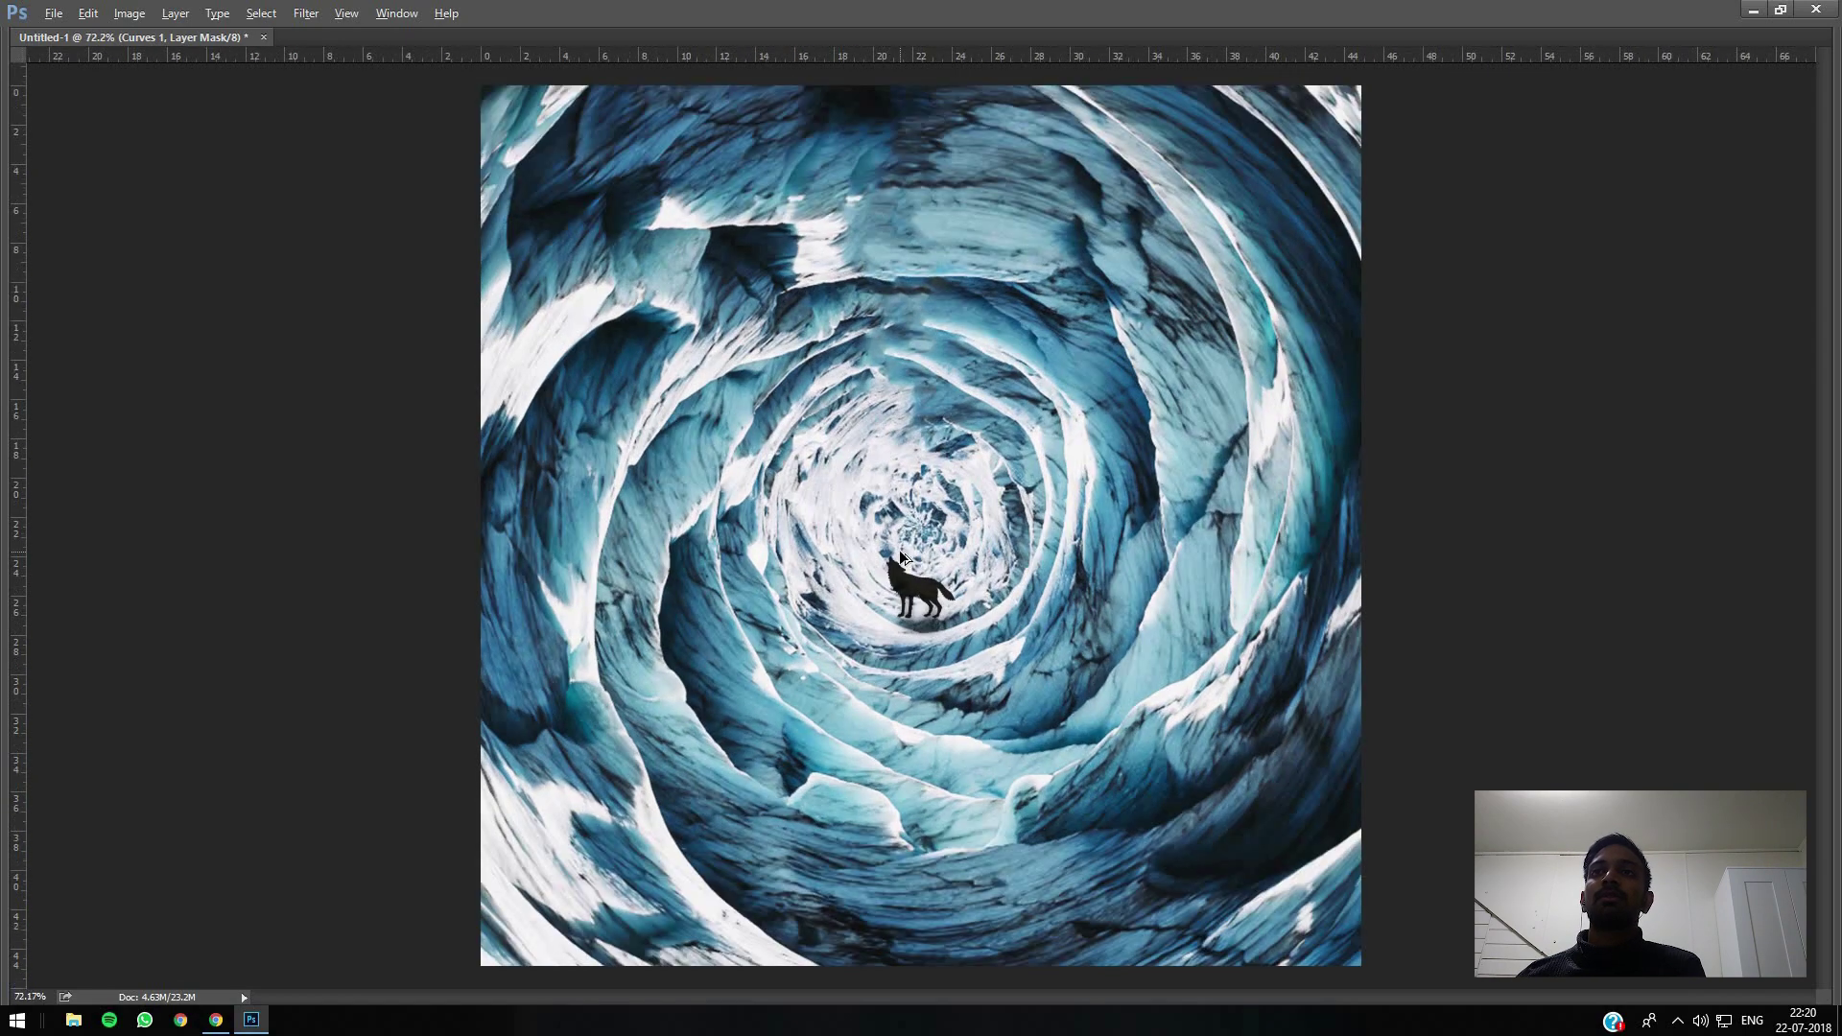
pyautogui.press('Tab')
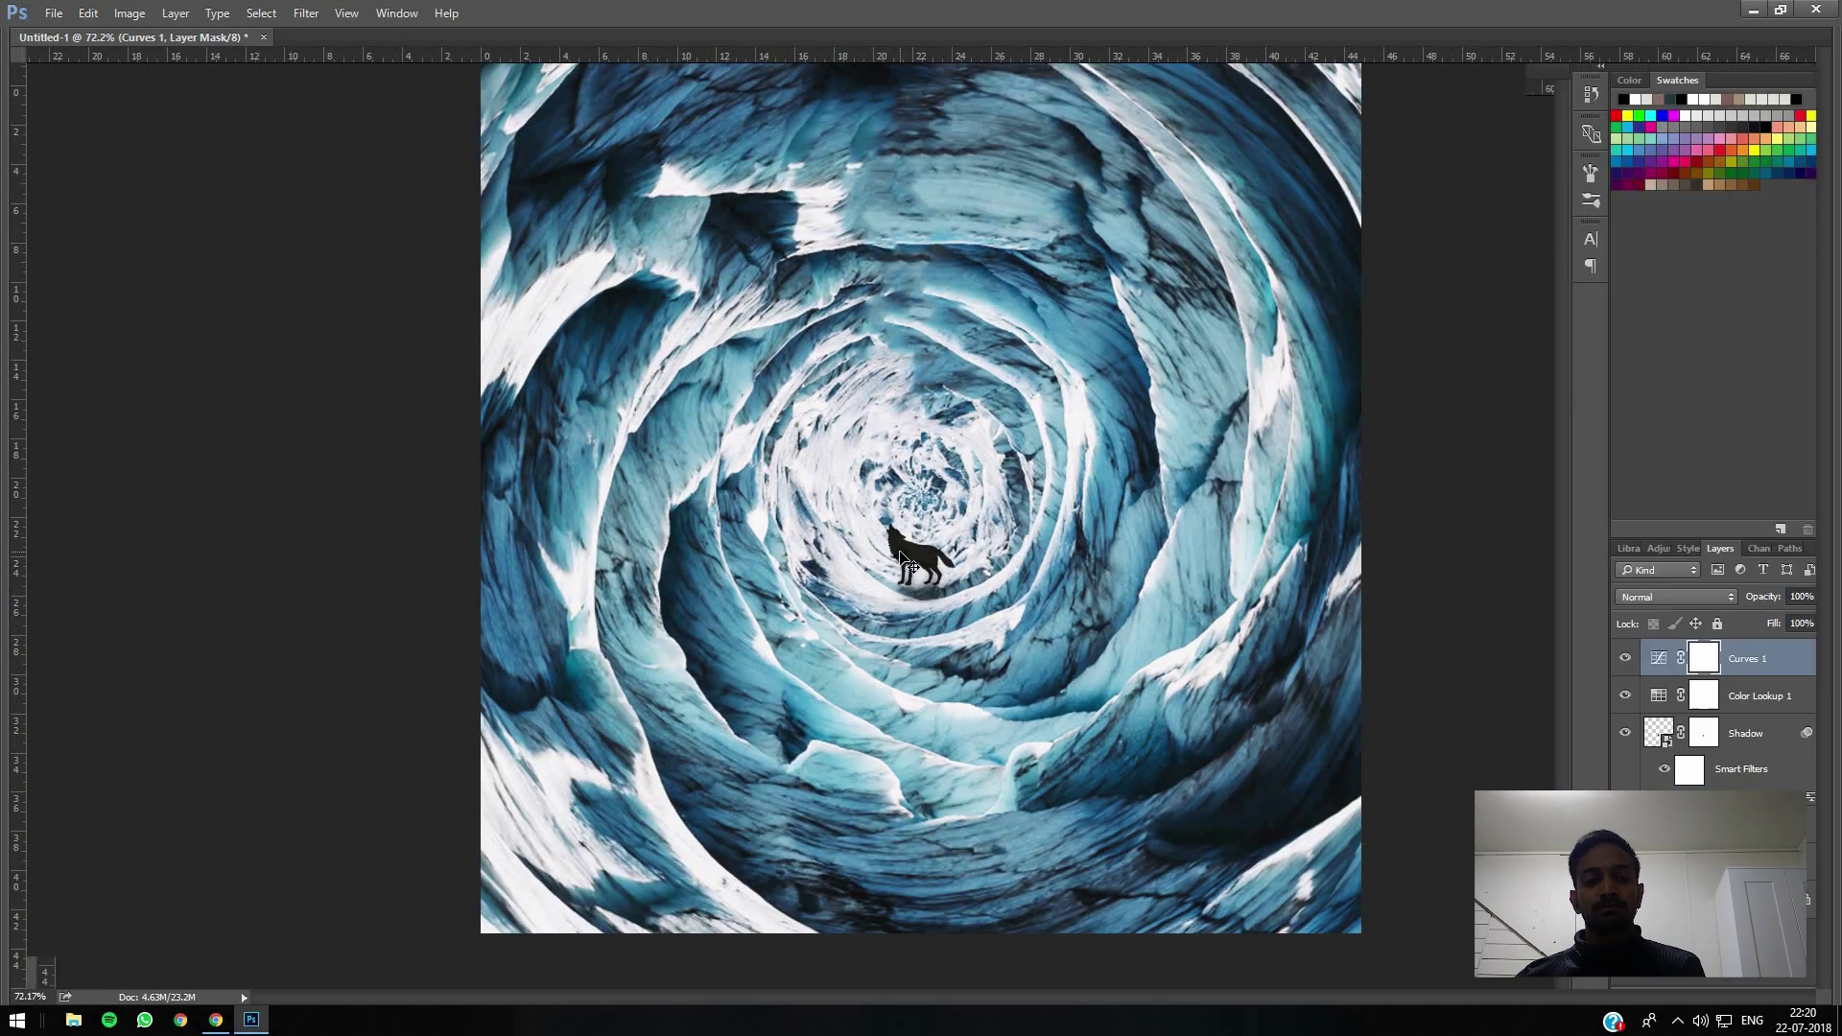